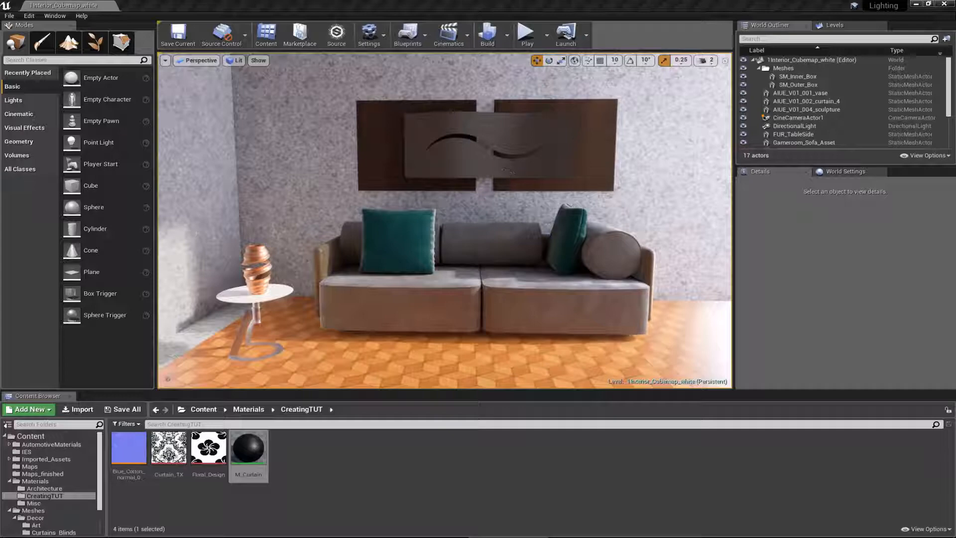
- Examine the lit living room scene around the sofa and wall art in an enlarged viewport
right_click_drag(508, 171, 510, 209)
scroll(508, 186, "down", 6)
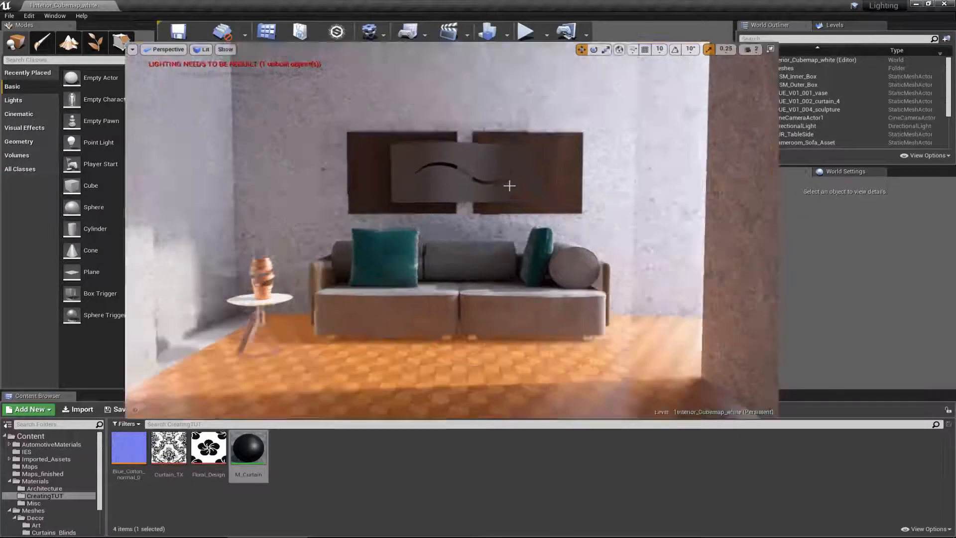
key("F11")
scroll(512, 228, "down", 5)
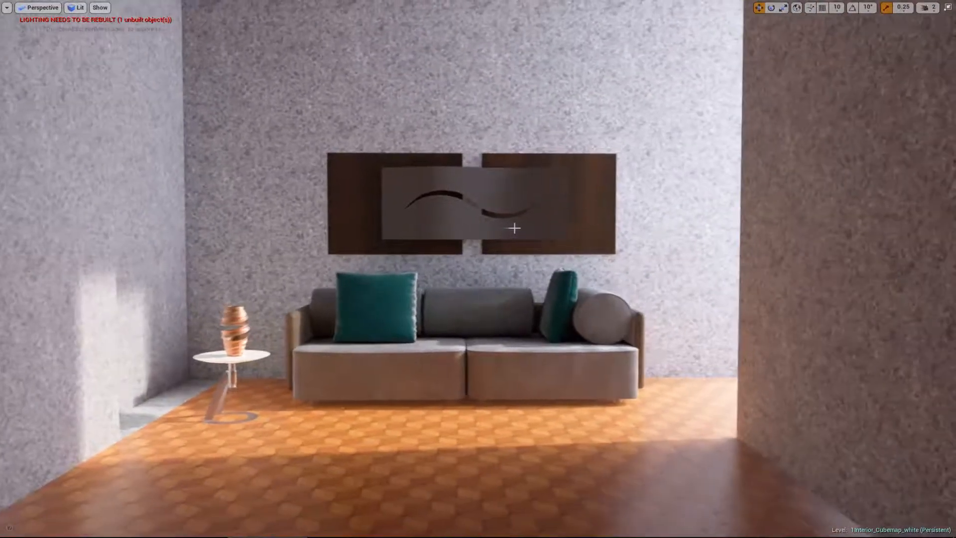
right_click_drag(514, 228, 516, 228)
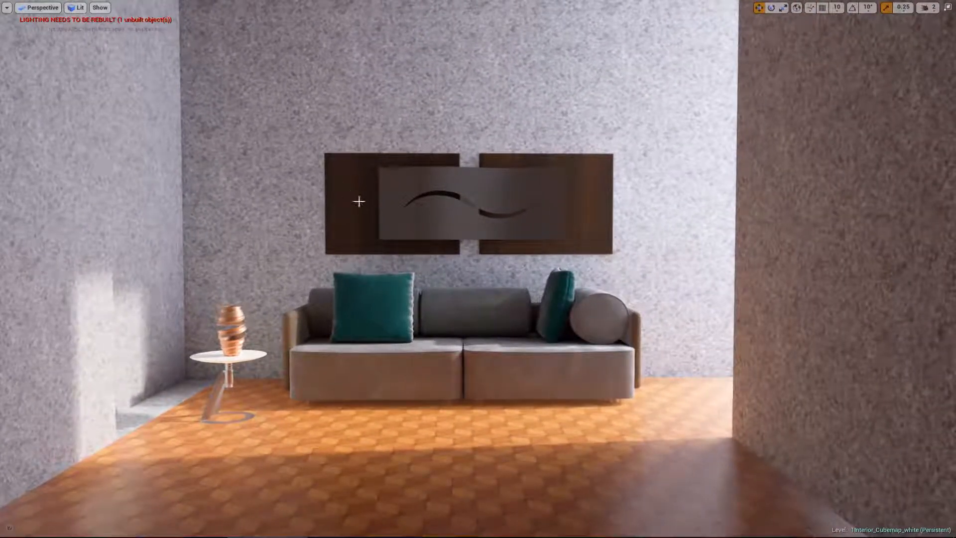
scroll(381, 206, "up", 5)
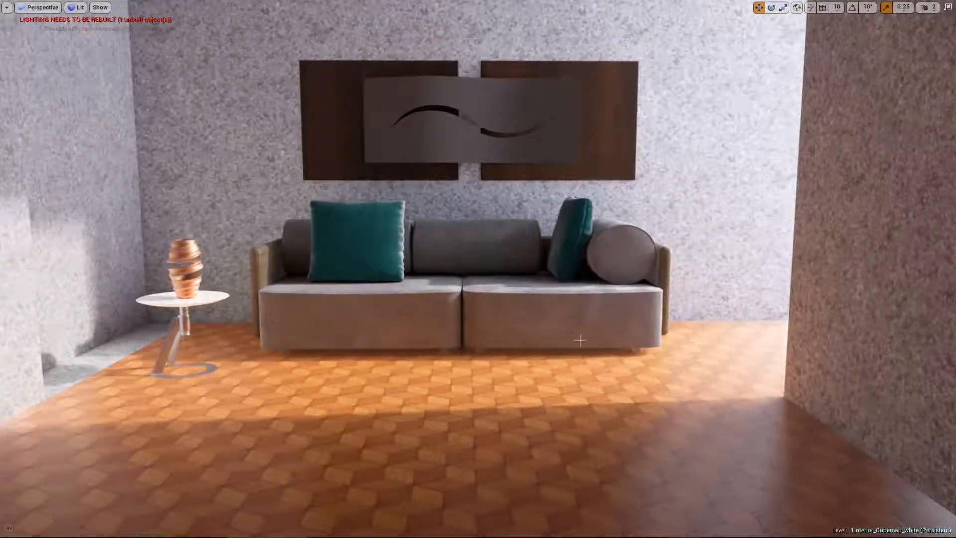
right_click_drag(388, 171, 485, 171)
key("w")
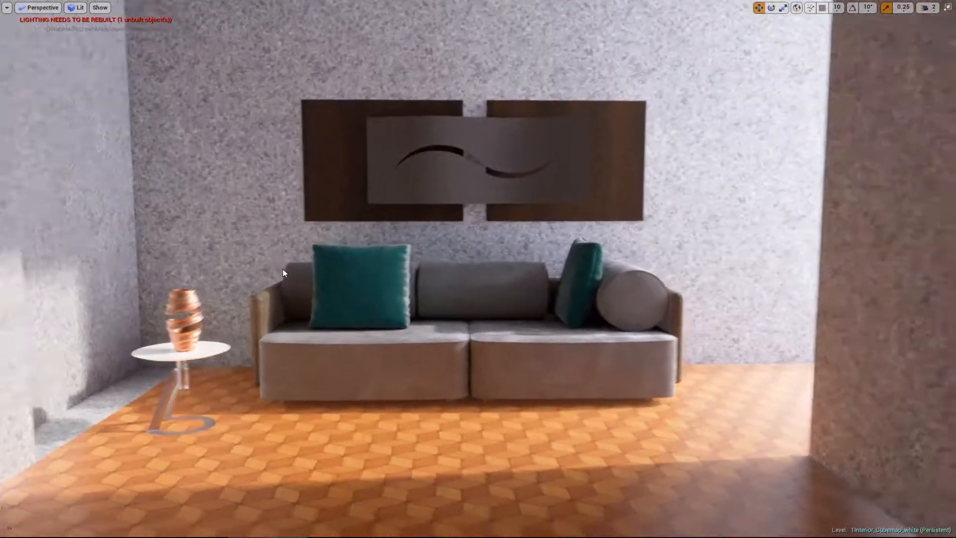
right_click_drag(283, 273, 651, 219)
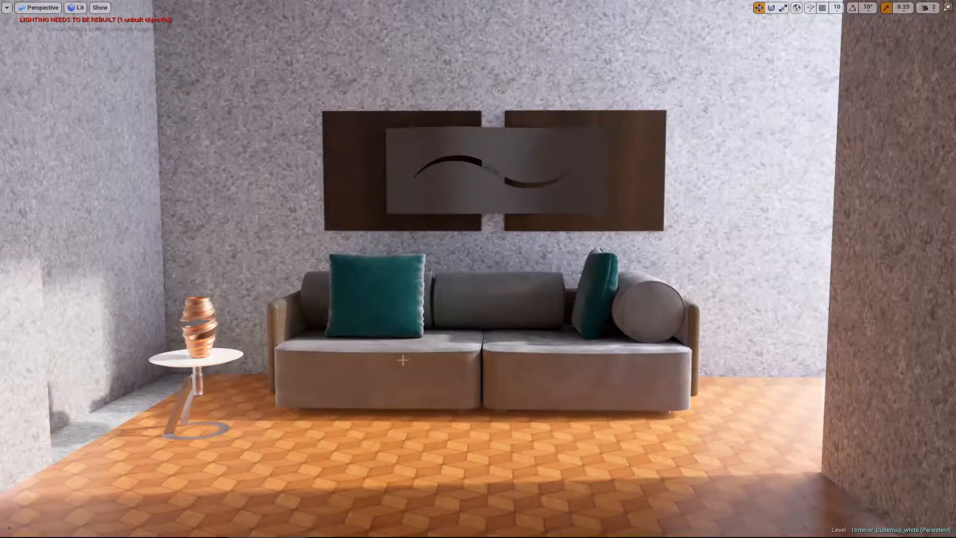
right_click_drag(459, 357, 423, 371)
key("w")
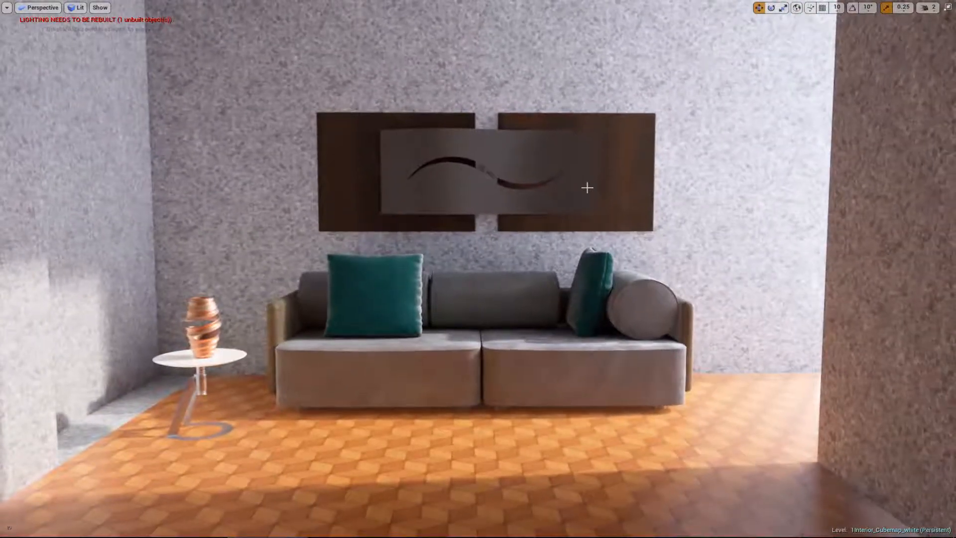
right_click_drag(584, 187, 587, 182)
key("w")
- Inspect the window curtain from outside and inside the room, and return to the normal viewport size facing the sofa
right_click_drag(518, 215, 80, 422)
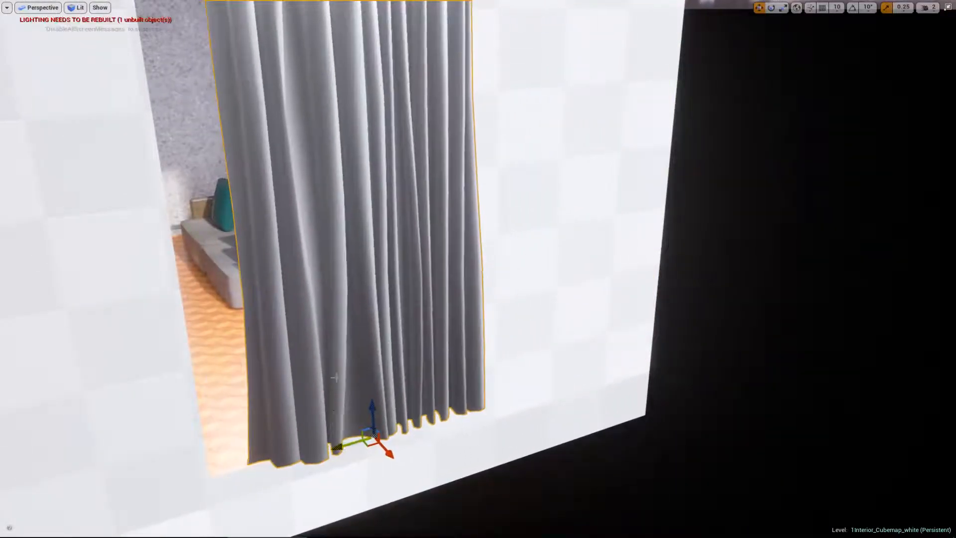
right_click_drag(334, 378, 277, 346)
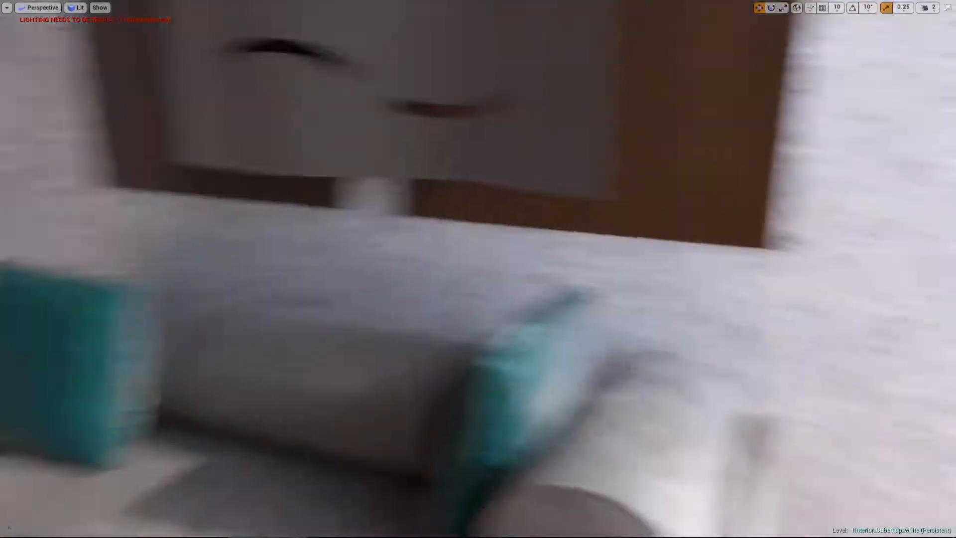
right_click_drag(558, 345, 660, 298)
key("F11")
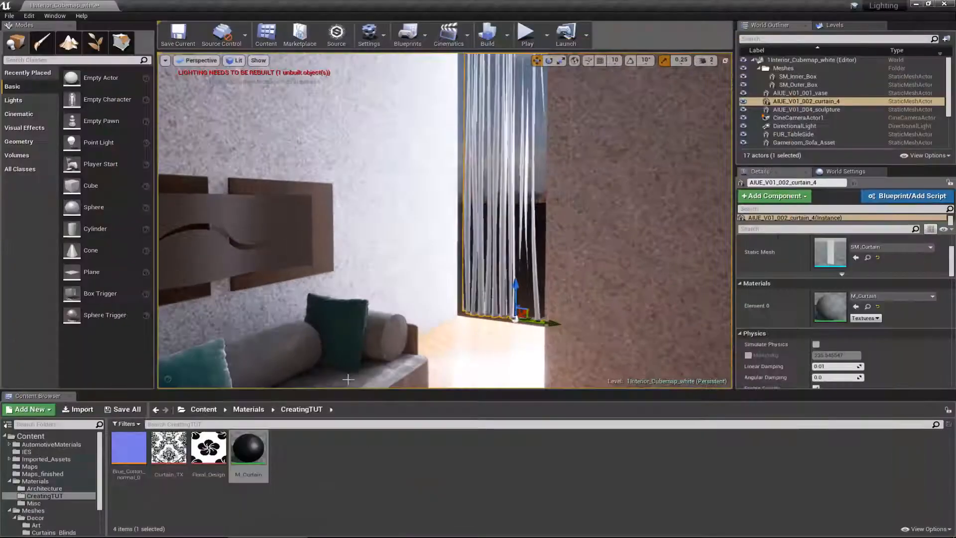
mouse_move(355, 319)
right_mouse_down()
mouse_move(317, 316)
mouse_move(354, 320)
right_mouse_up()
right_click_drag(568, 320, 515, 309)
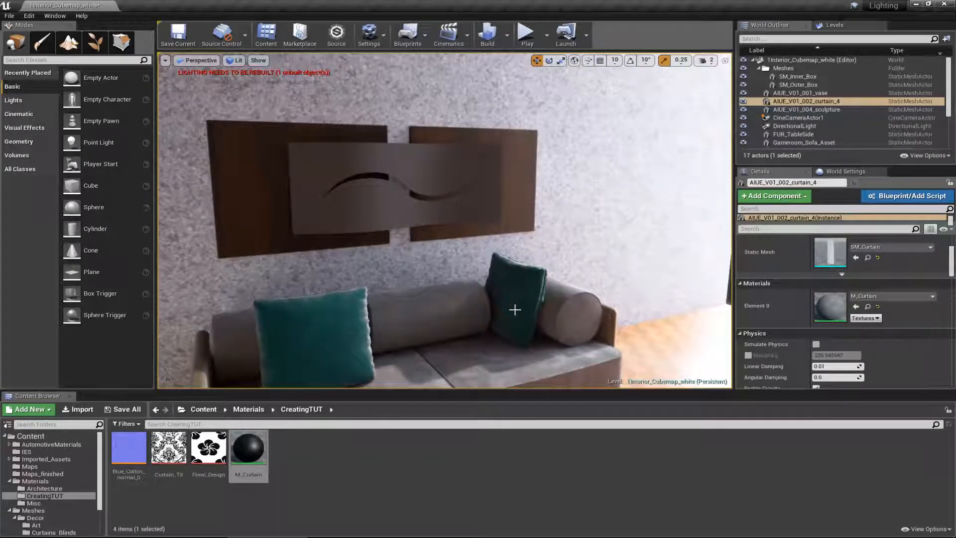
- Open the M_Curtain material from the CreatingTUT folder for editing and move its editor window out of the way
double_click(248, 451)
right_click_drag(496, 272, 453, 272)
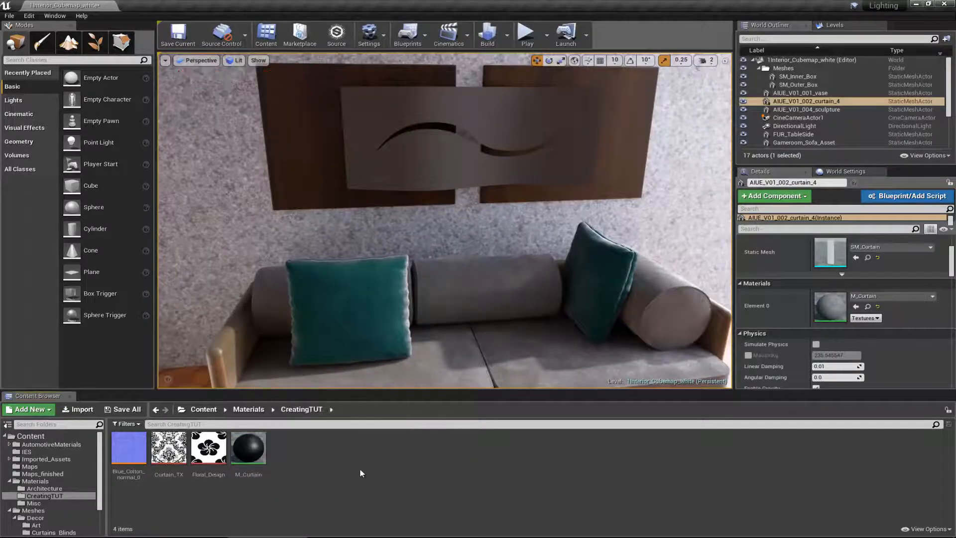
right_click(360, 468)
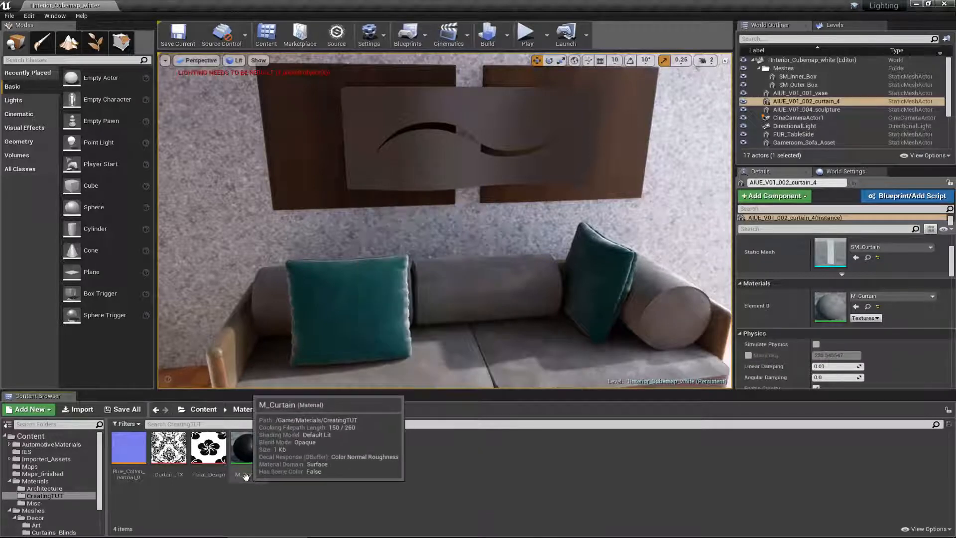
left_click(244, 452)
double_click(254, 446)
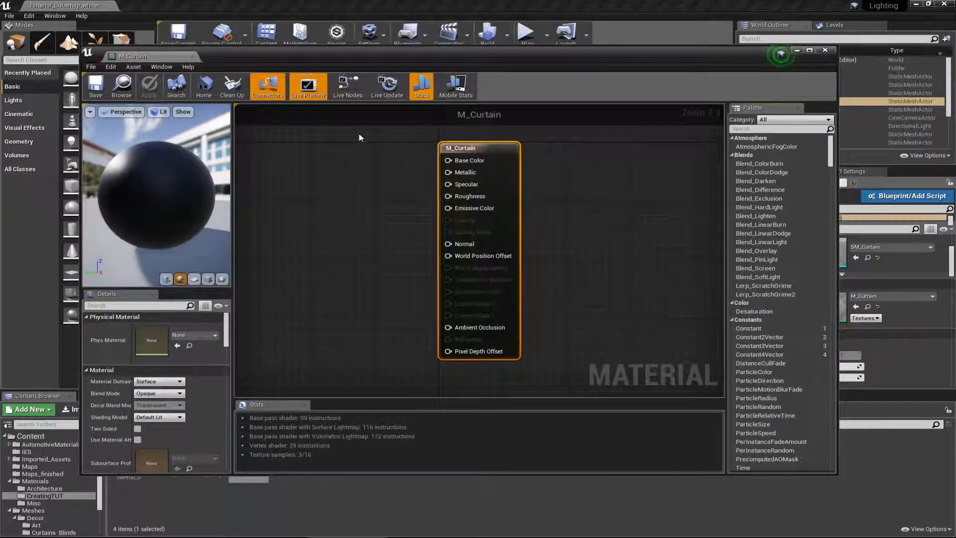
left_click_drag(499, 58, 0, 100)
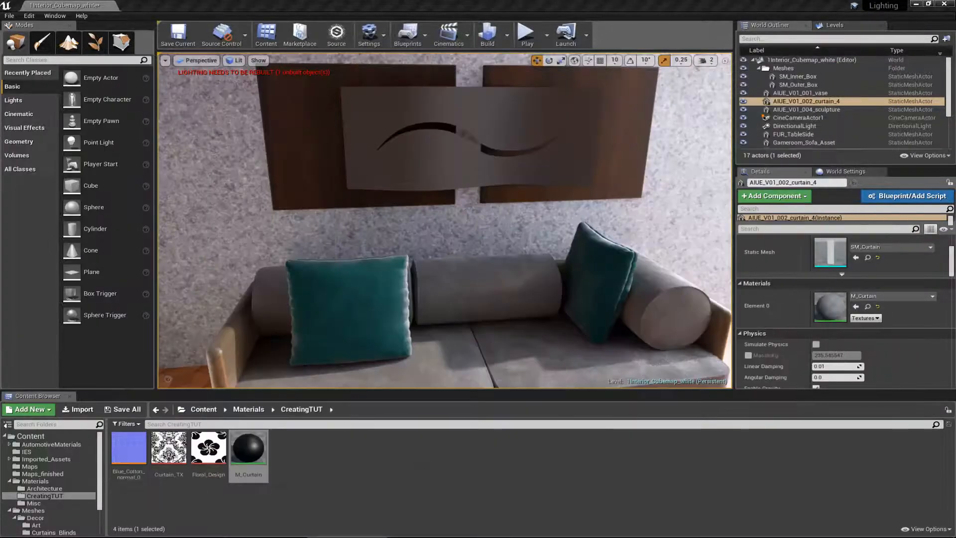
- Apply the CreatingTUT M_Curtain material to the window curtain and inspect the curtain's faces up close
key("f")
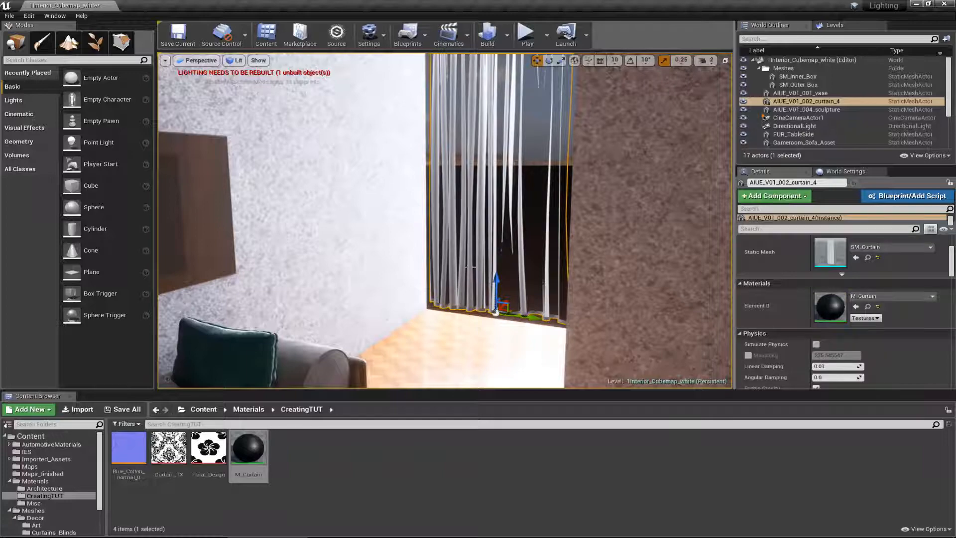
key("Escape")
right_click_drag(492, 272, 548, 258)
key("a")
key("w")
key("w")
key("w")
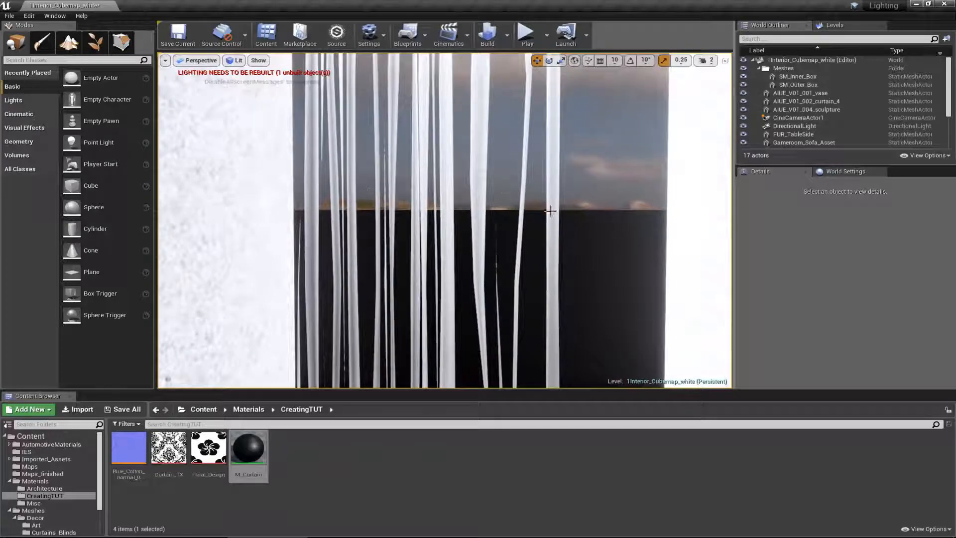
key("d")
right_click_drag(549, 212, 193, 229)
key("s")
key("w")
key("a")
key("s")
- Bring the M_Curtain material editor back into view and make the material two-sided
left_click_drag(0, 85, 703, 63)
left_click_drag(527, 172, 563, 172)
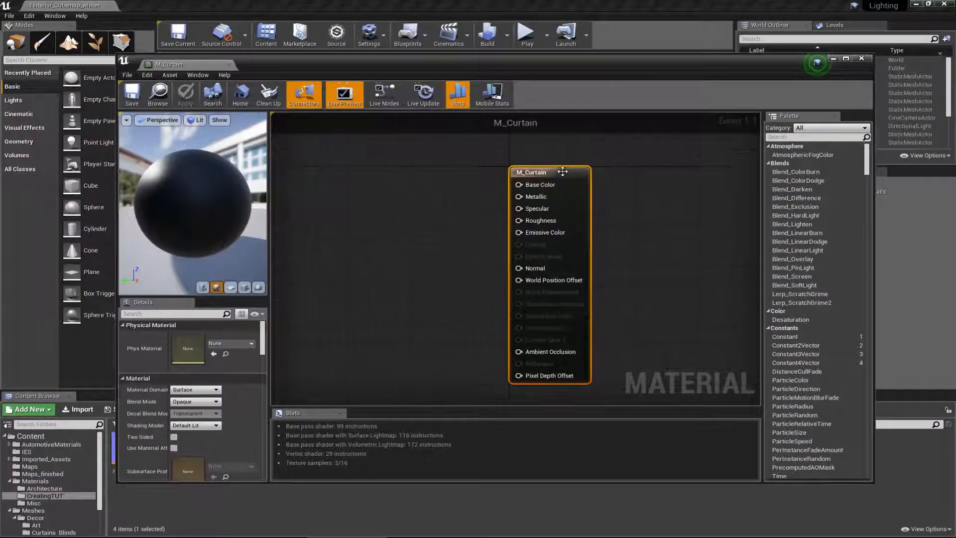
left_click(174, 437)
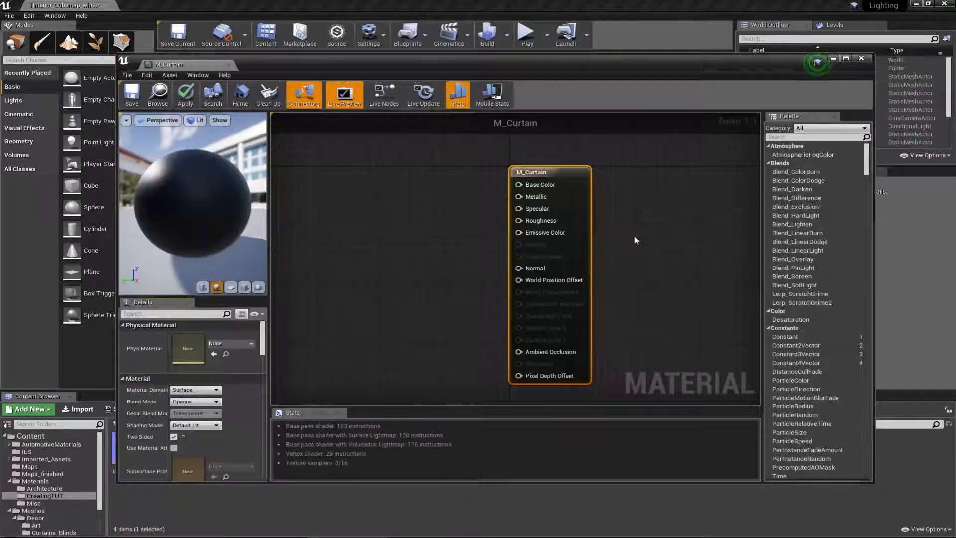
- Add a Constant3Vector node to the material graph and connect it to Base Color
right_click_drag(414, 217, 435, 239)
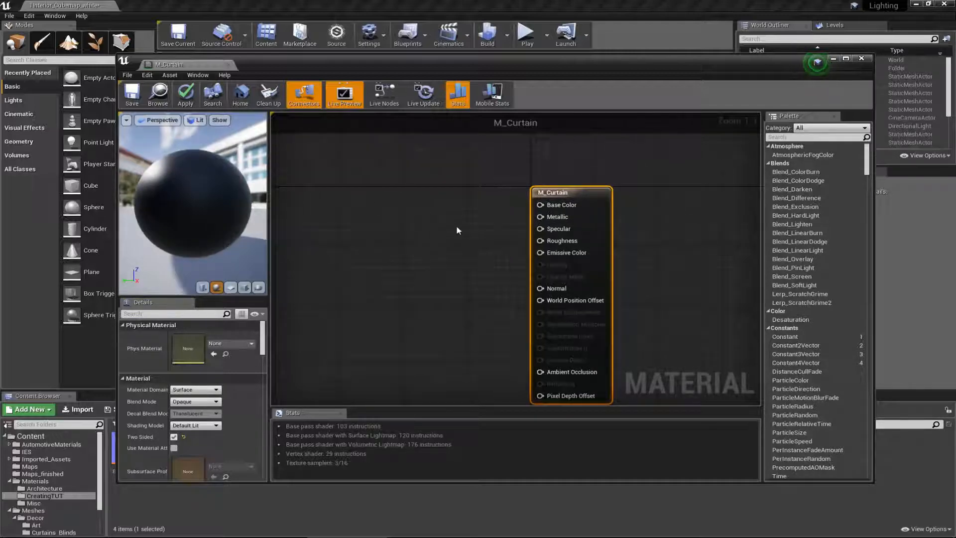
left_click(394, 222)
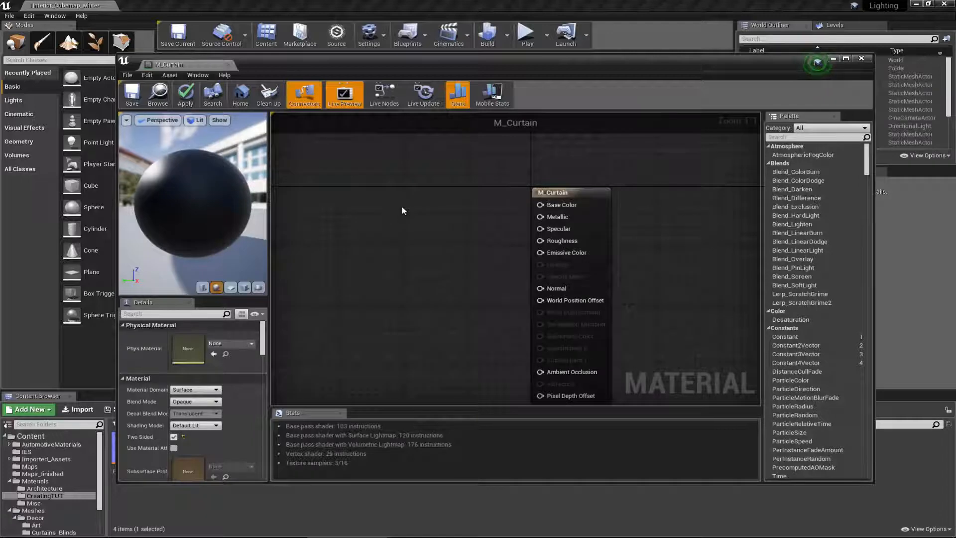
left_click(401, 196)
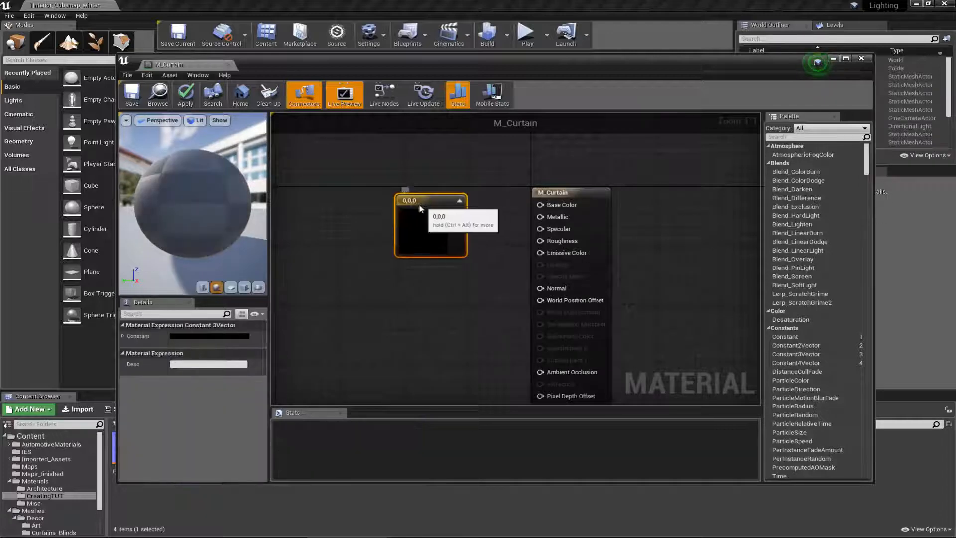
left_click_drag(428, 205, 398, 197)
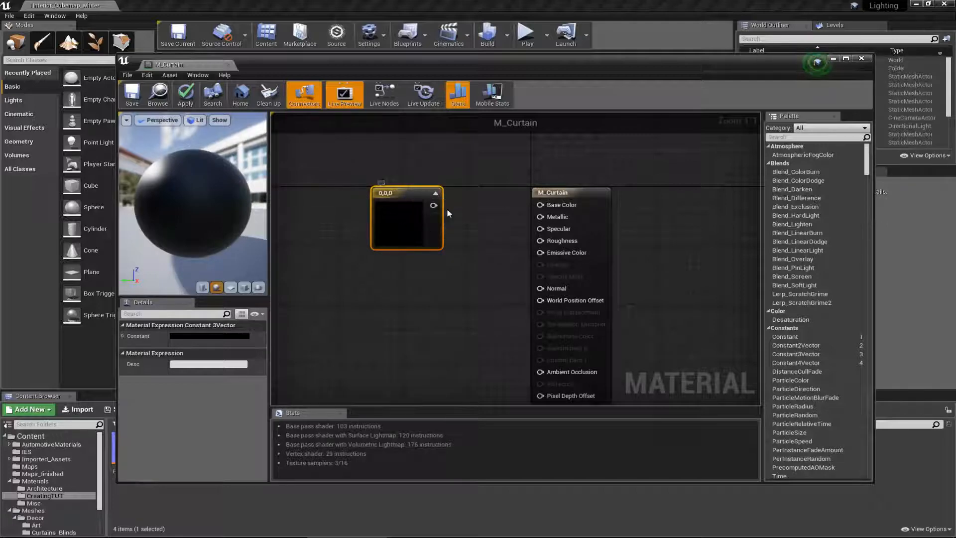
left_click_drag(434, 205, 545, 208)
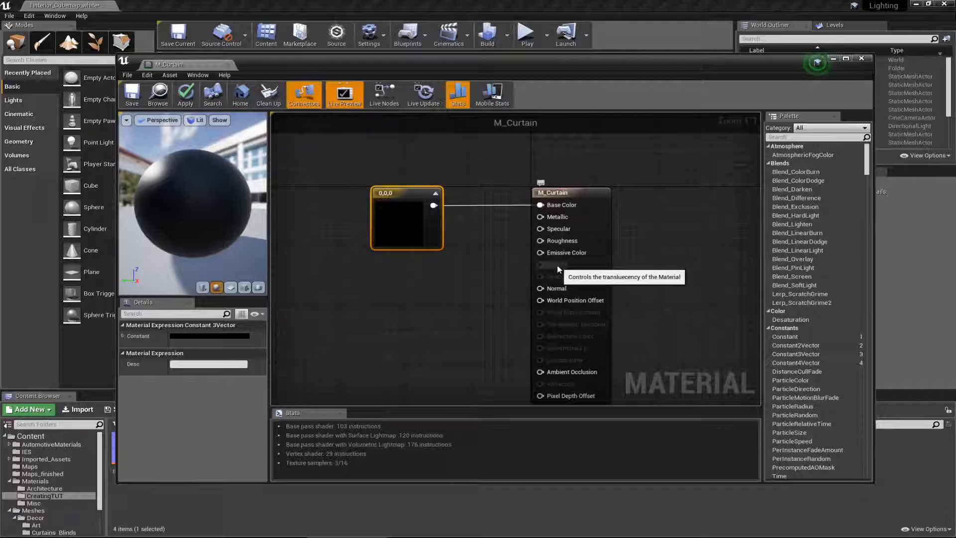
- Set the M_Curtain material's shading model to Subsurface
right_click_drag(495, 294, 498, 255)
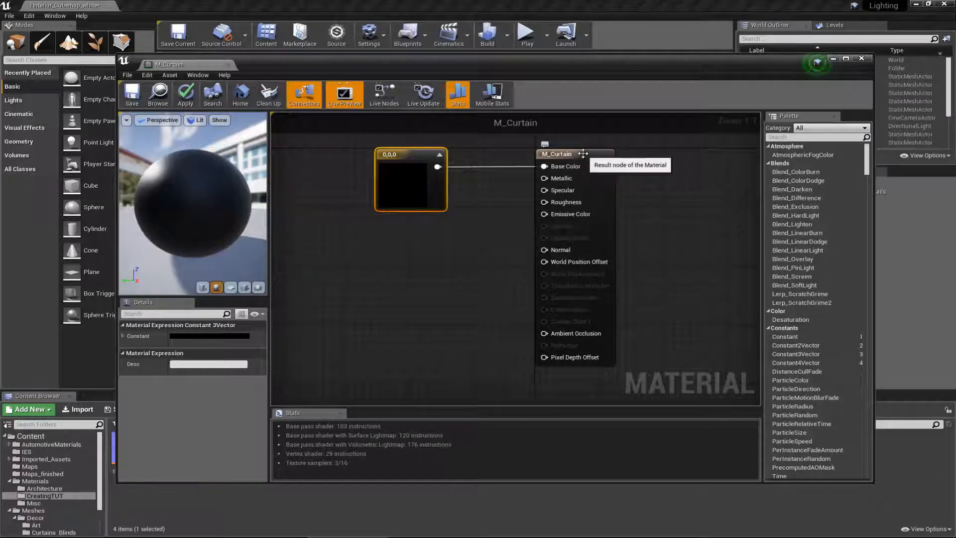
right_click_drag(514, 181, 512, 192)
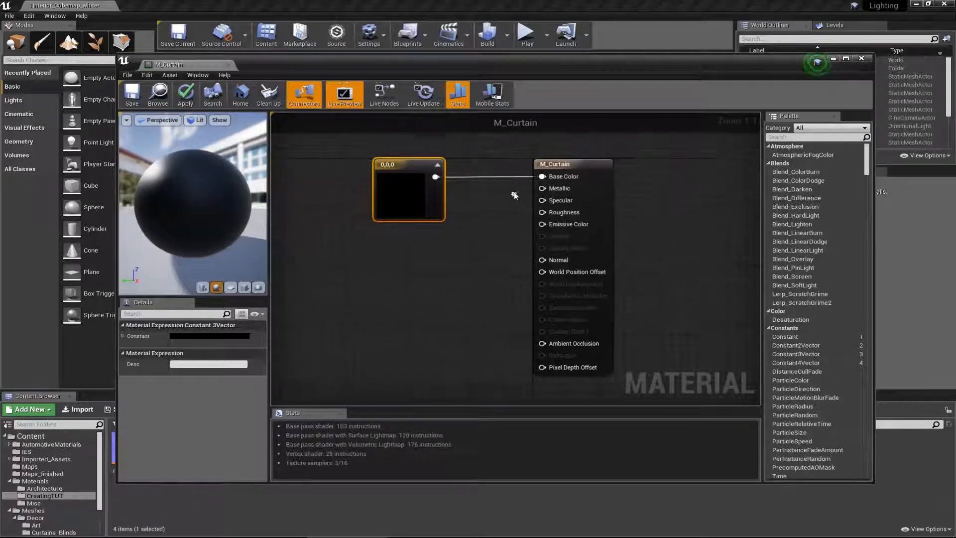
left_click(568, 163)
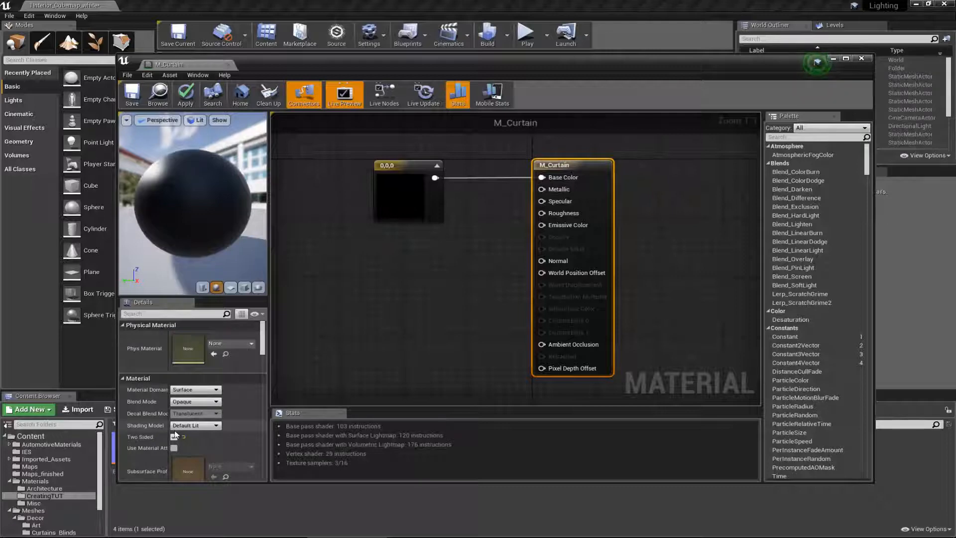
left_click(207, 427)
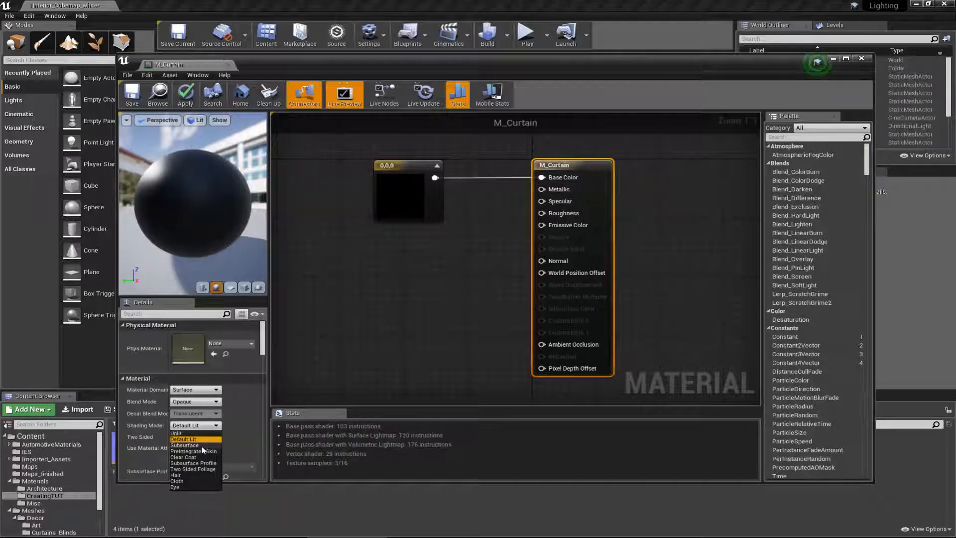
left_click(201, 445)
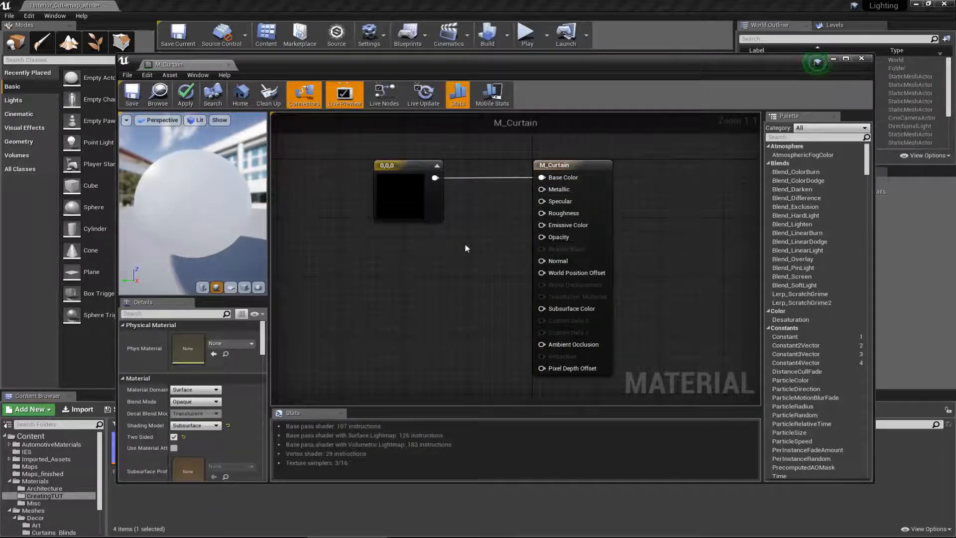
- Add a Constant node below the color node, connect it to Opacity and set its value to 1
left_click(414, 244)
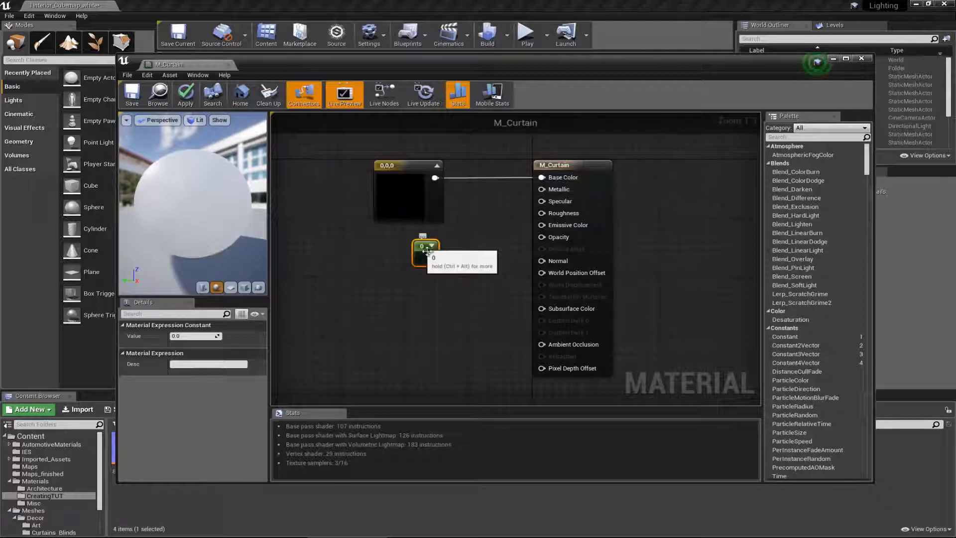
left_click_drag(429, 258, 552, 240)
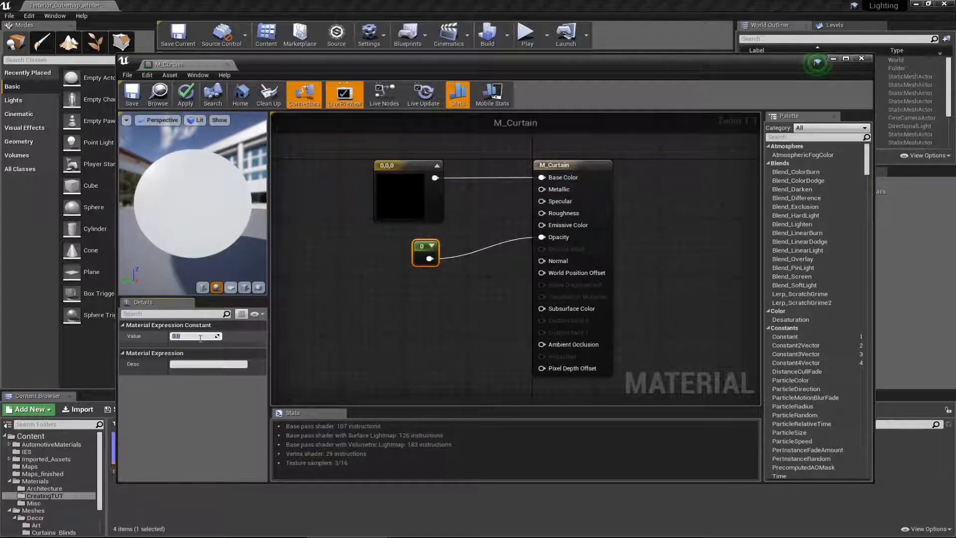
key("Return")
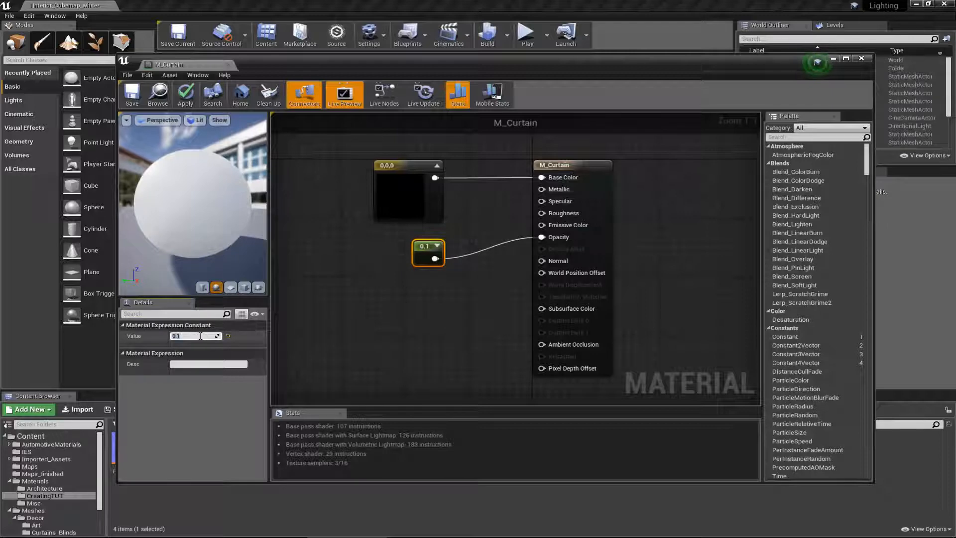
type("1")
key("Return")
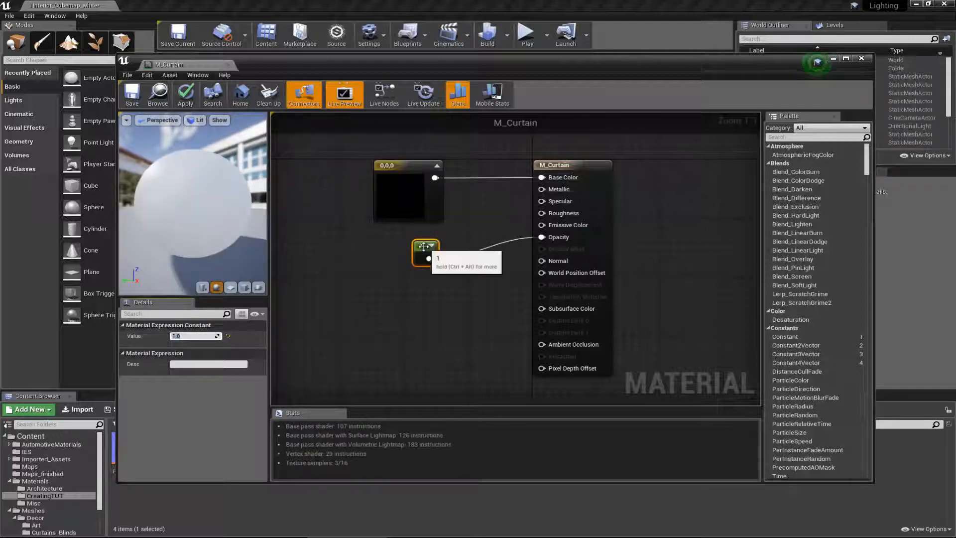
left_click_drag(424, 246, 416, 239)
- Set the Constant3Vector color node to a pinkish red of 0.922, 0.0432, 0.121
left_click(380, 192)
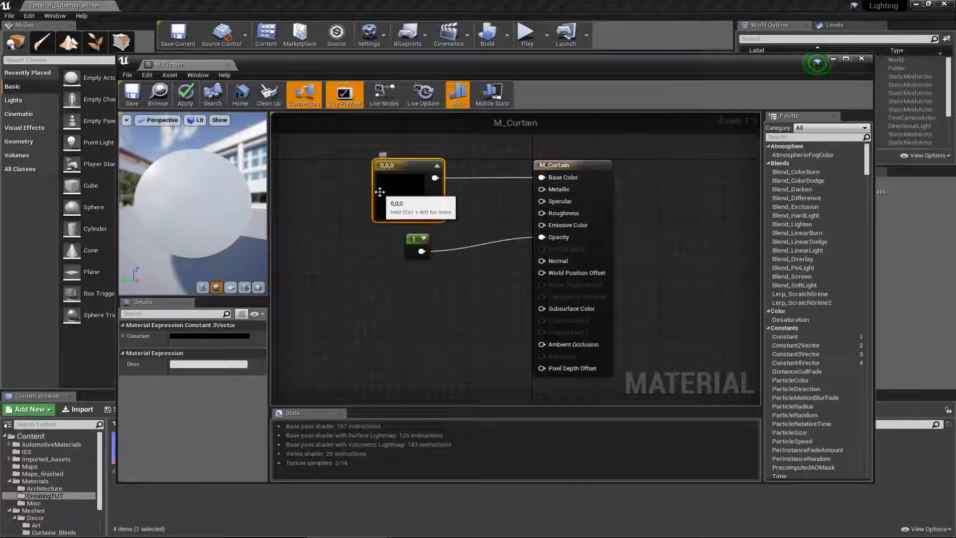
left_click(234, 336)
left_click(297, 364)
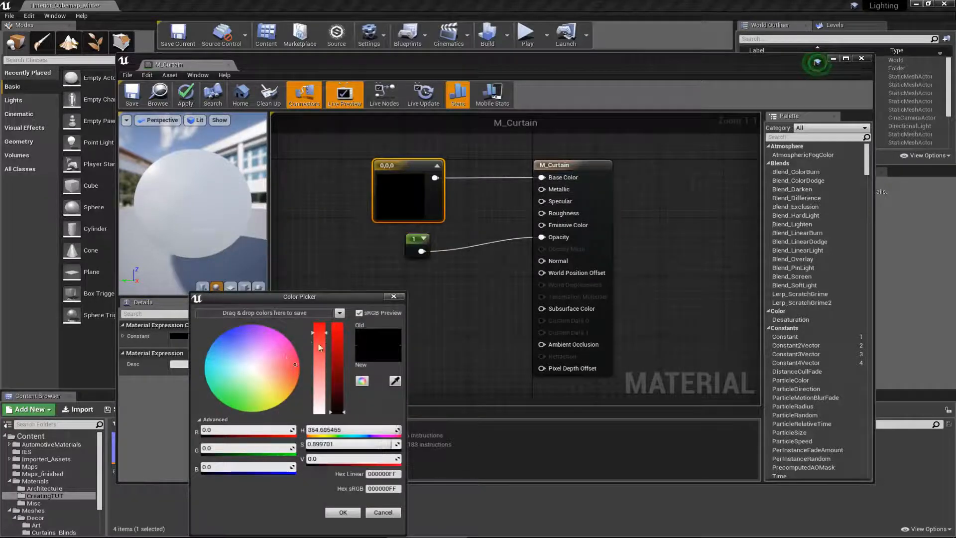
left_click(337, 330)
left_click(348, 514)
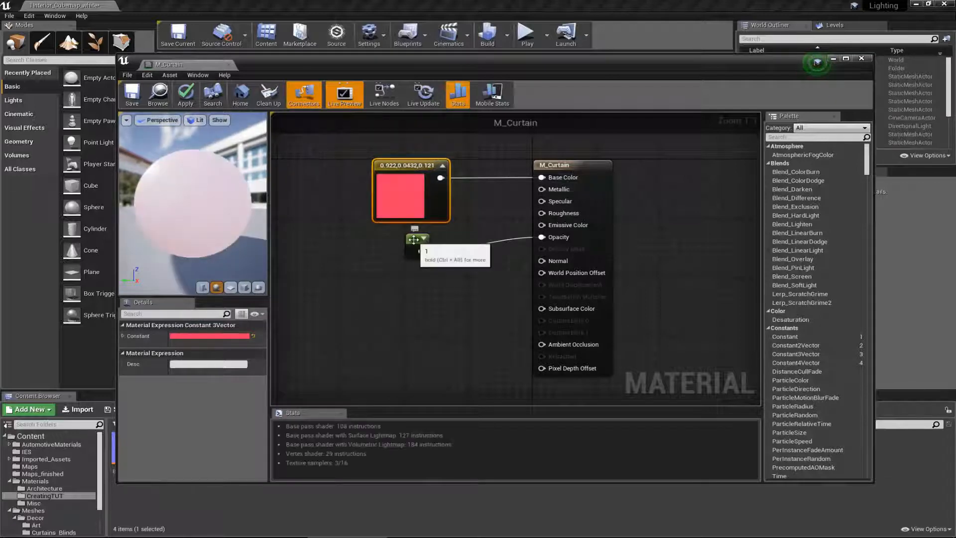
- Set the opacity Constant's value to 0.1, apply the M_Curtain material and close its editor
left_click_drag(413, 240, 421, 240)
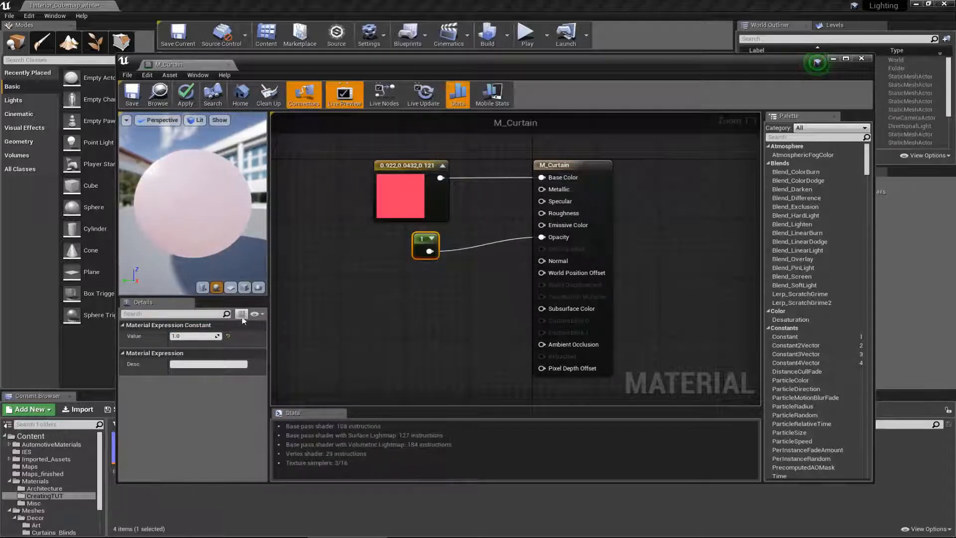
left_click(195, 336)
type("0.1")
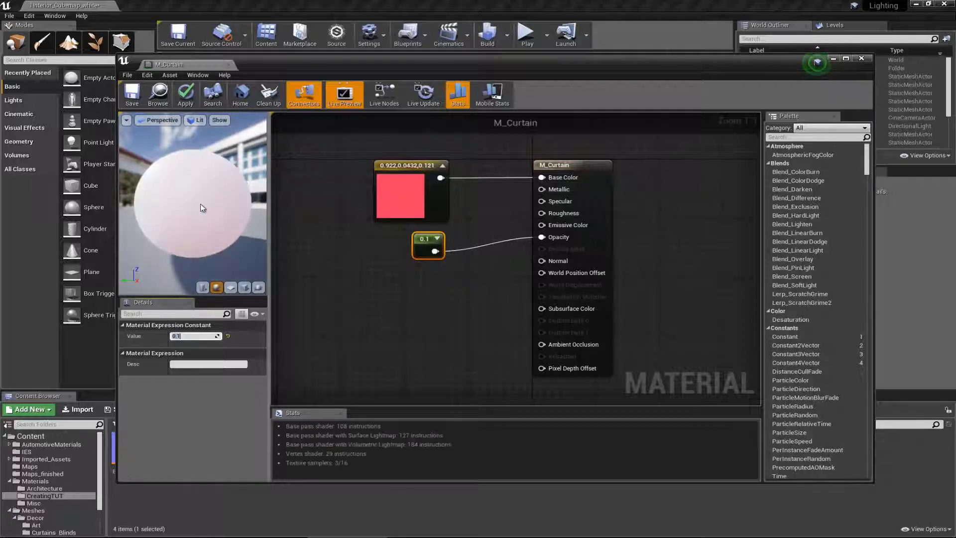
left_click(193, 100)
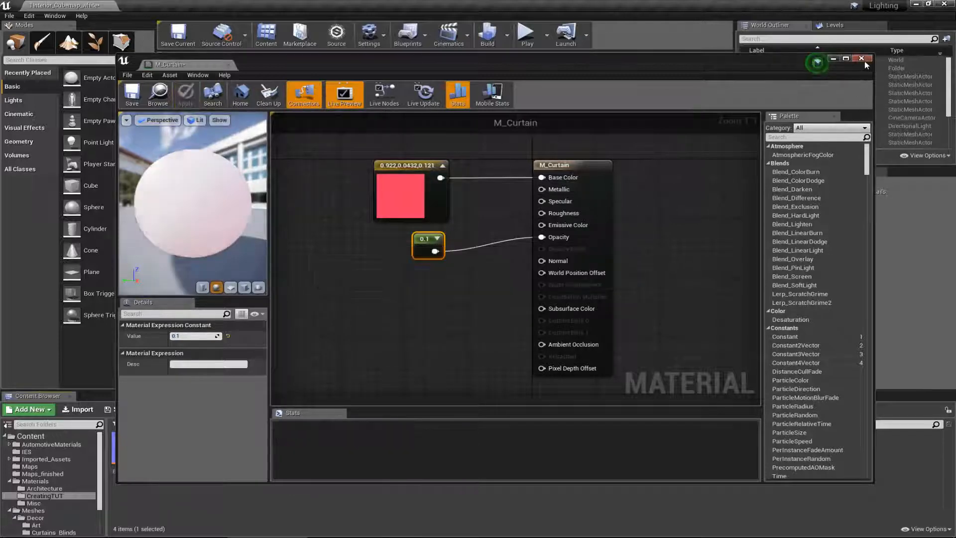
left_click(861, 58)
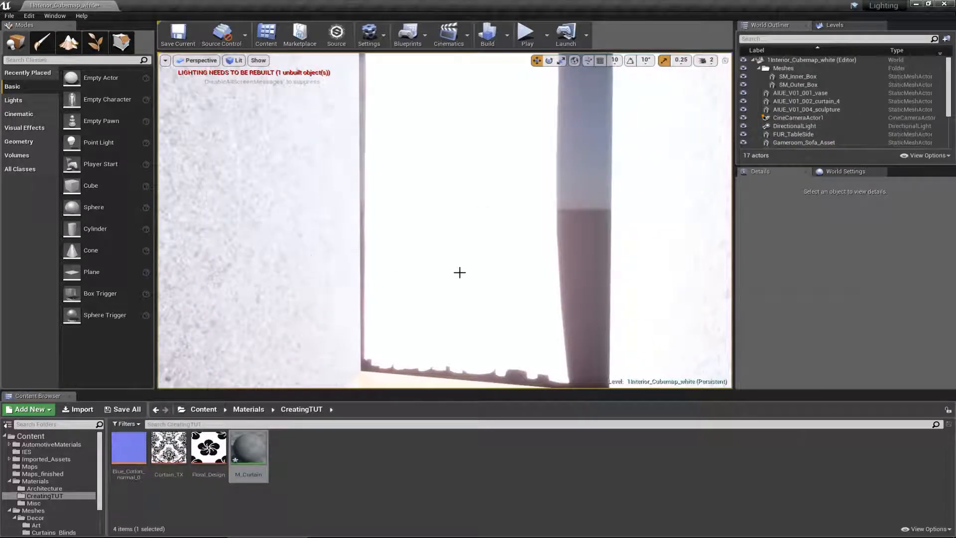
- Select the curtain at the window and shift it slightly towards the sofa-side wall
right_click_drag(463, 272, 463, 272)
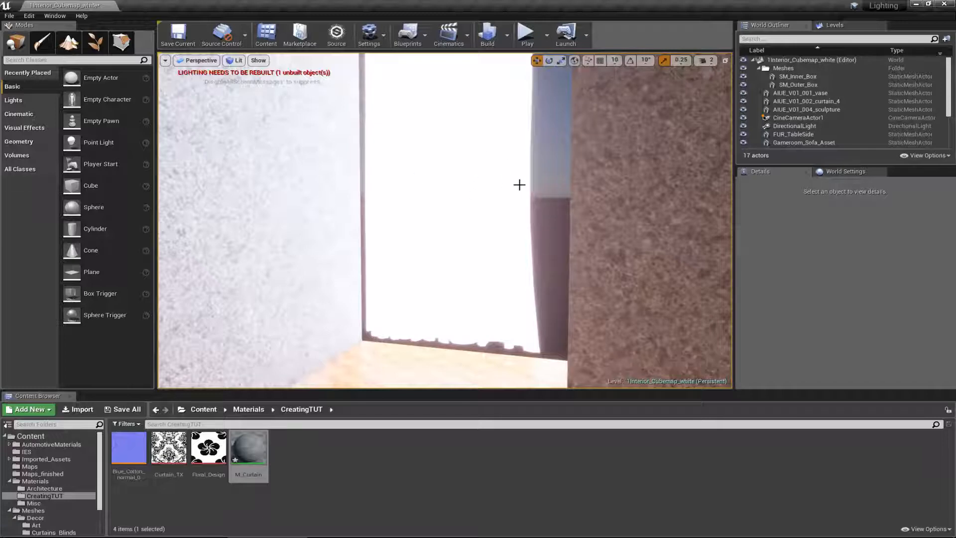
right_click_drag(525, 226, 489, 242)
left_click(495, 318)
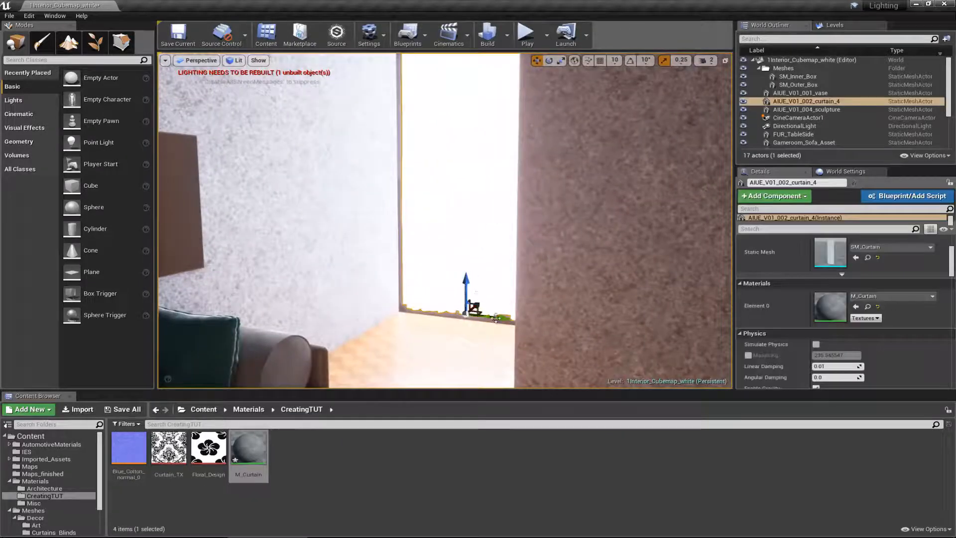
left_click_drag(496, 318, 488, 317)
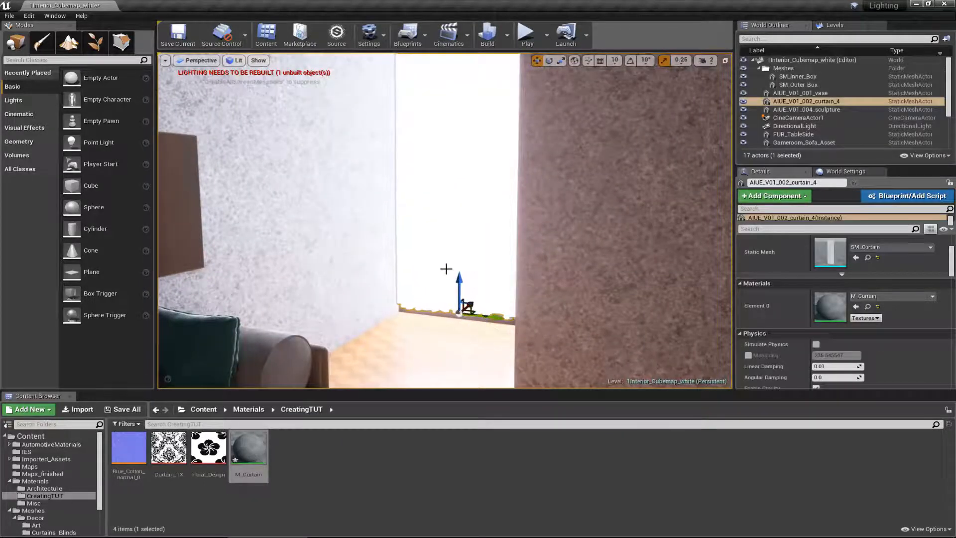
- Examine how the curtain and the light through it look from several viewpoints in the room
right_click_drag(446, 269, 453, 289)
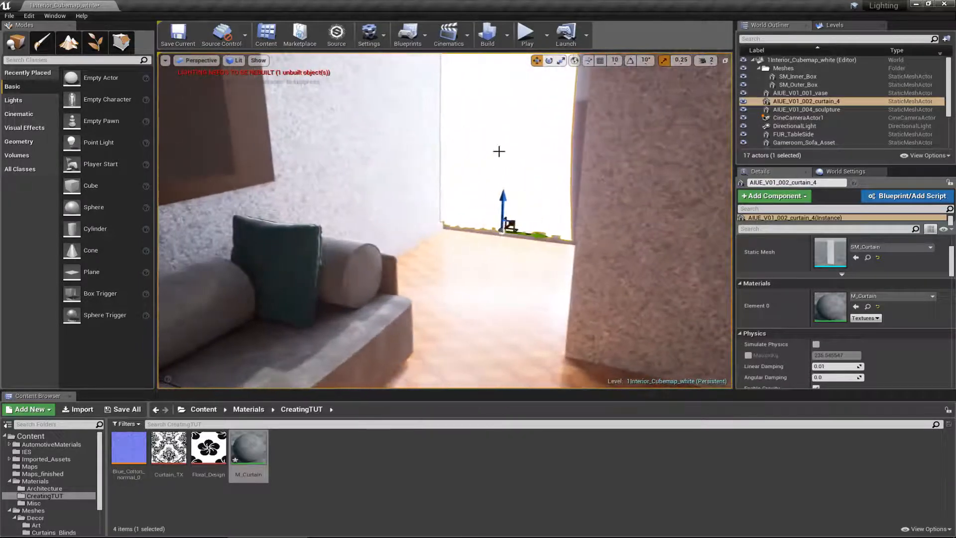
right_click_drag(453, 358, 477, 290)
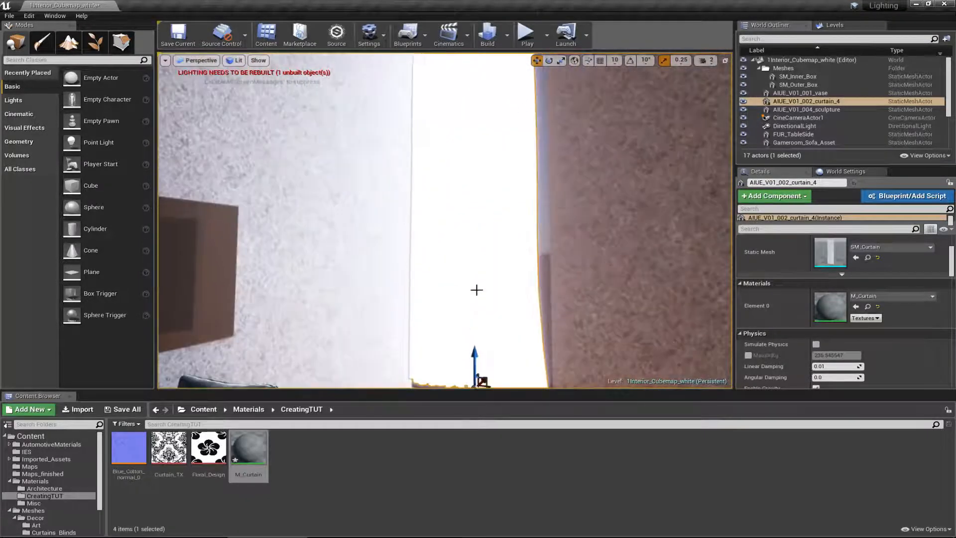
right_click_drag(486, 178, 488, 258)
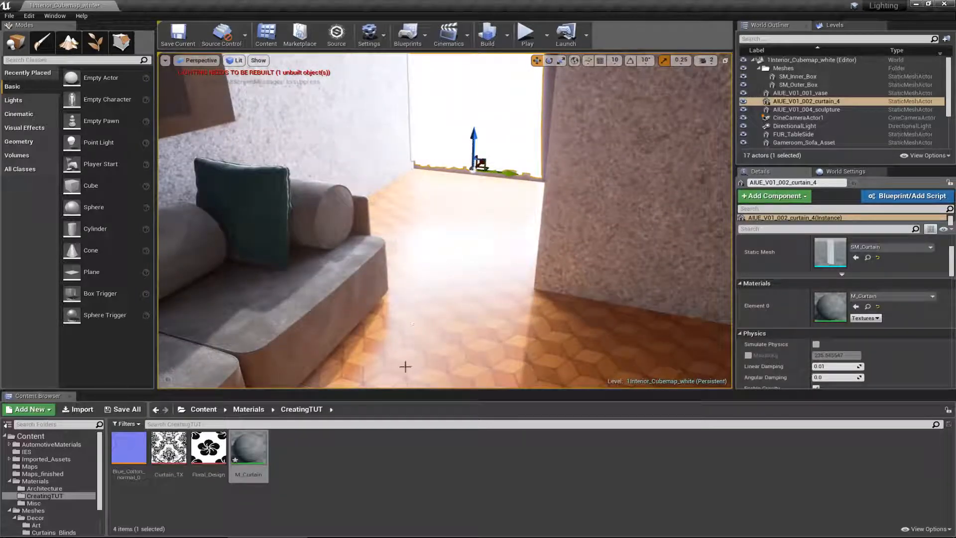
right_click_drag(494, 178, 532, 167)
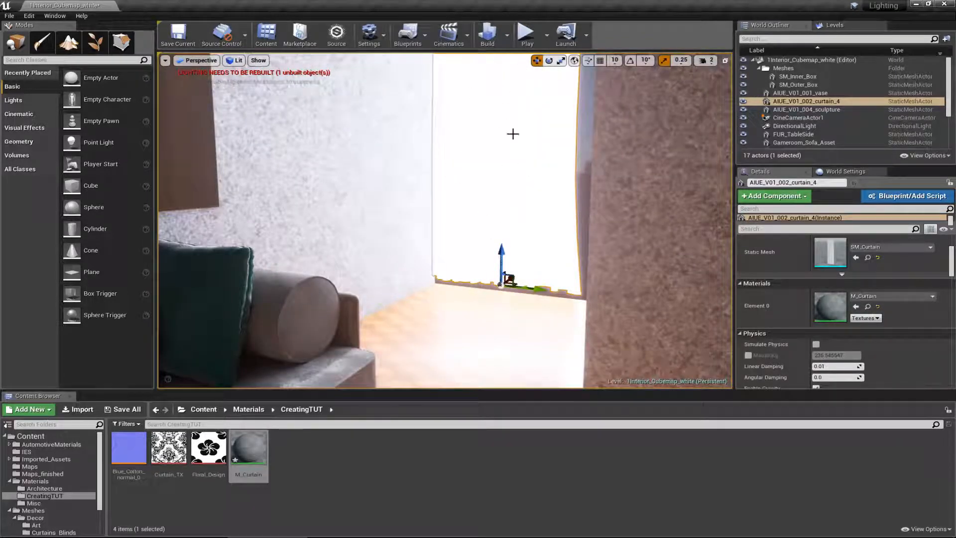
right_click_drag(493, 264, 452, 198)
right_click_drag(575, 100, 629, 141)
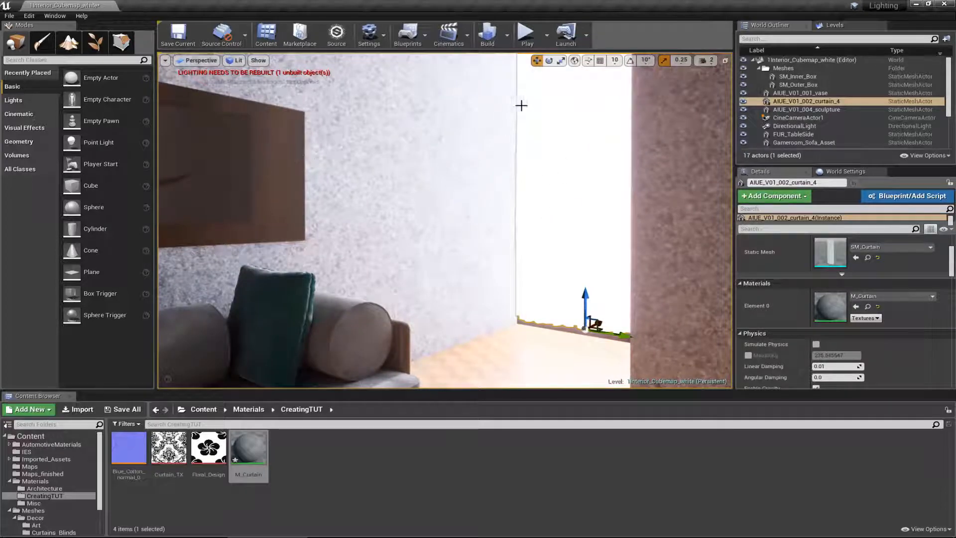
right_click_drag(564, 192, 396, 219)
key("s")
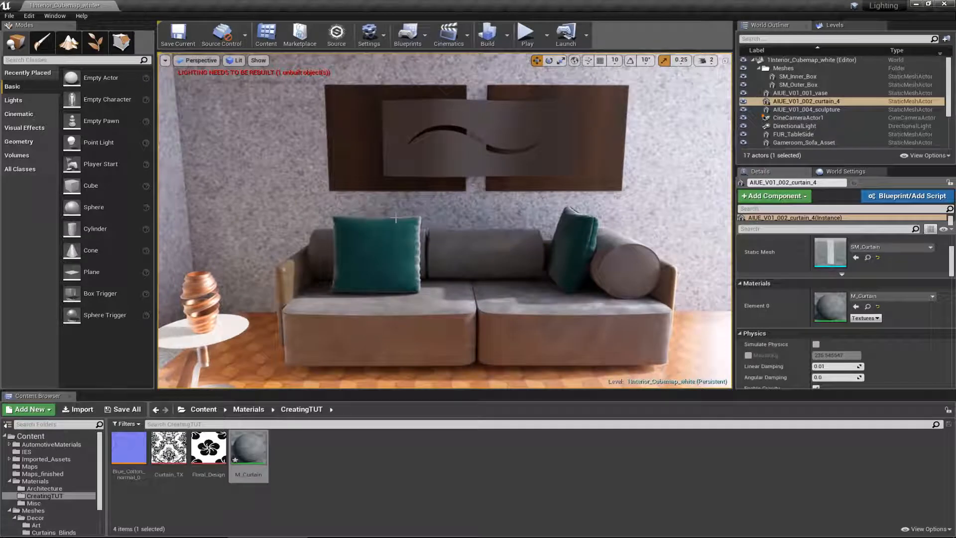
key("f")
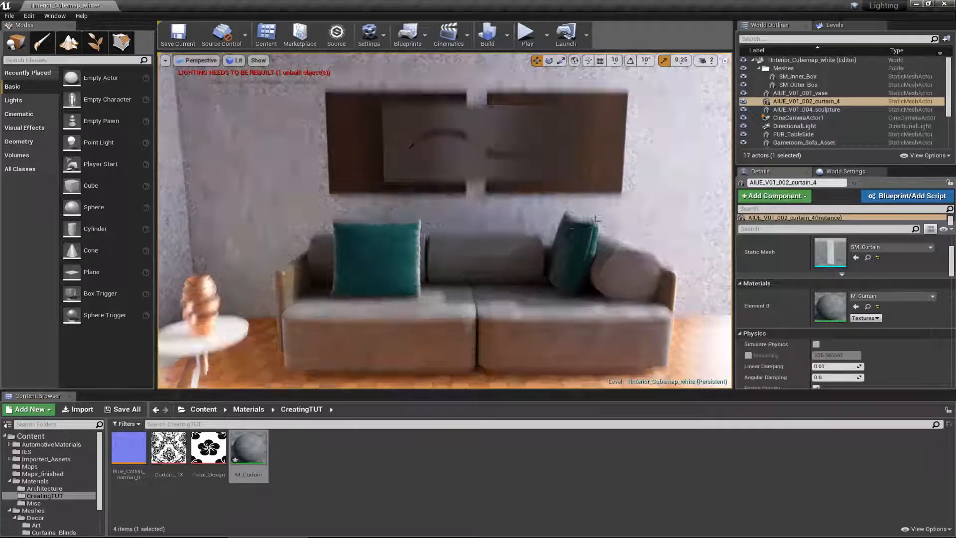
- Delete the color and opacity constant nodes from M_Curtain and close its editor, applying the changes to the original material
double_click(265, 437)
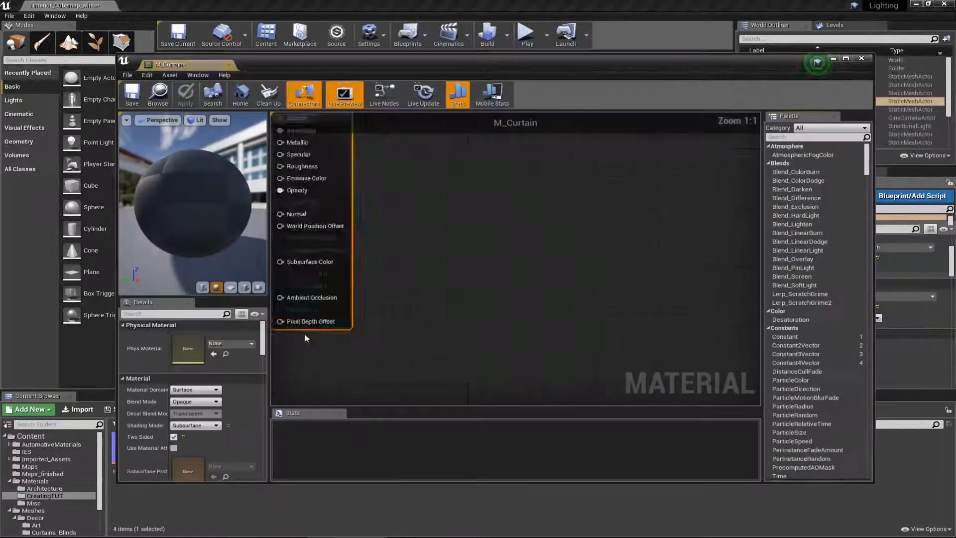
left_click_drag(299, 142, 399, 260)
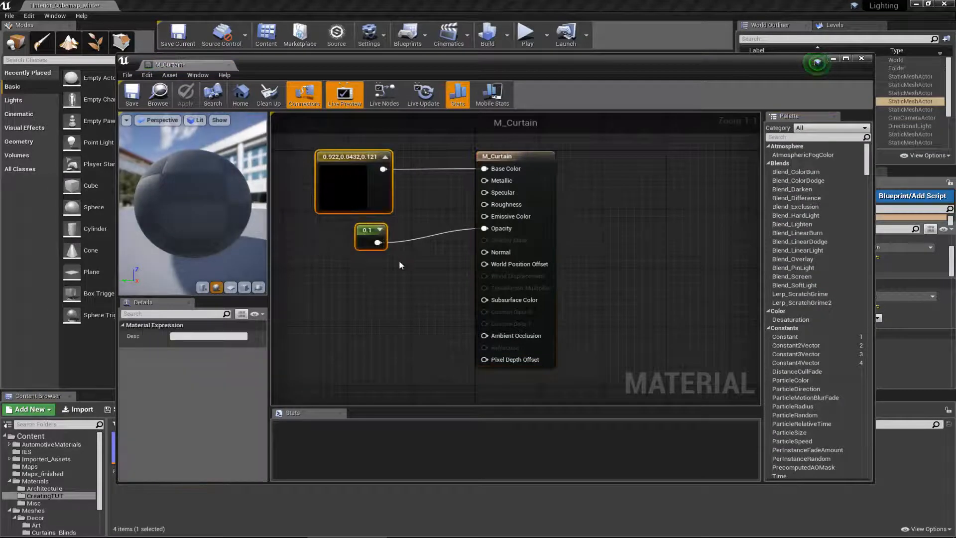
key("Delete")
right_click_drag(386, 193, 447, 217)
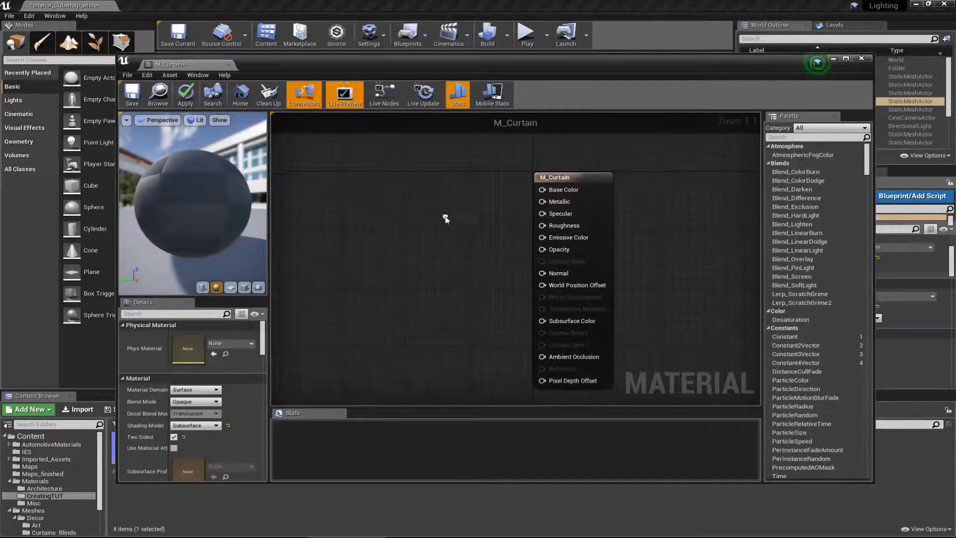
left_click(861, 59)
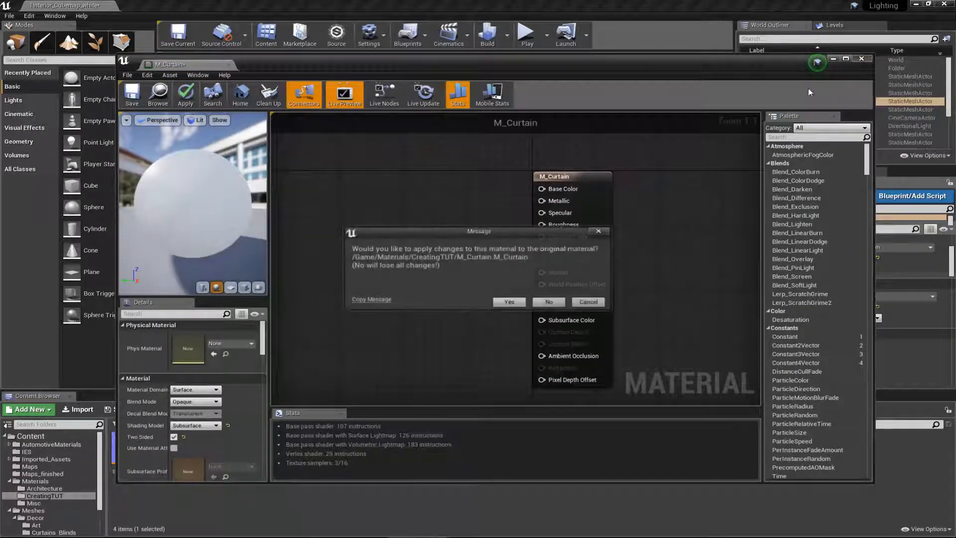
left_click(513, 301)
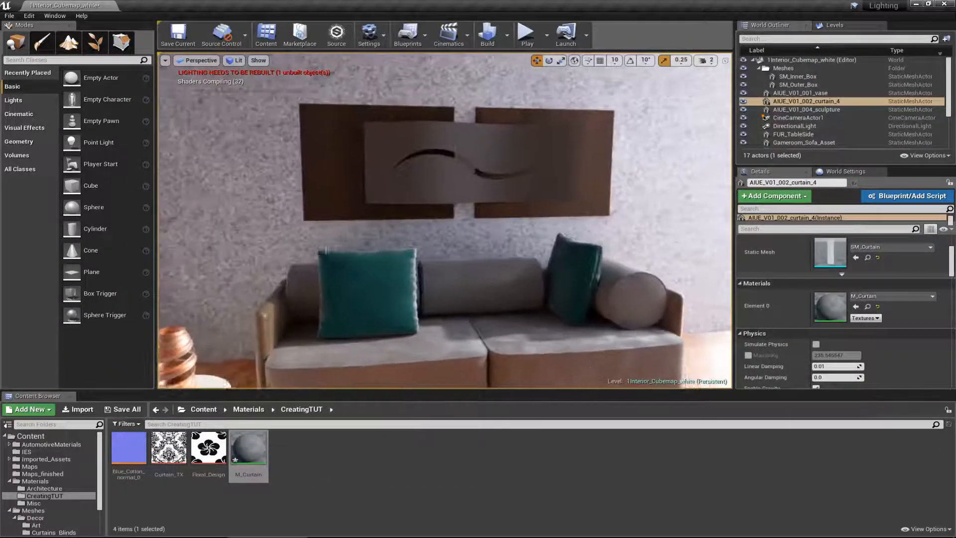
- Reopen the M_Curtain material, add a Constant node to its graph and convert it to a parameter
right_click_drag(444, 220, 425, 243)
double_click(255, 450)
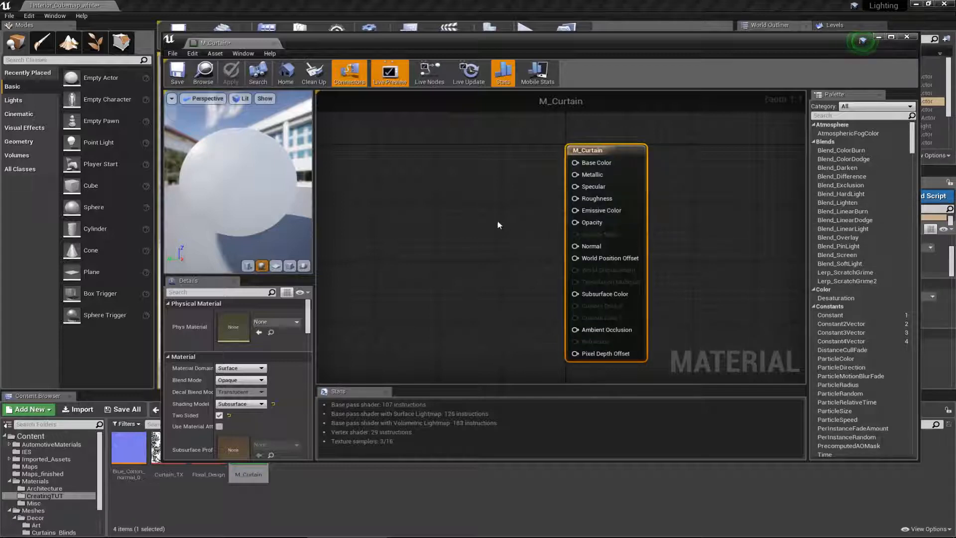
left_click(483, 219)
left_click(477, 214)
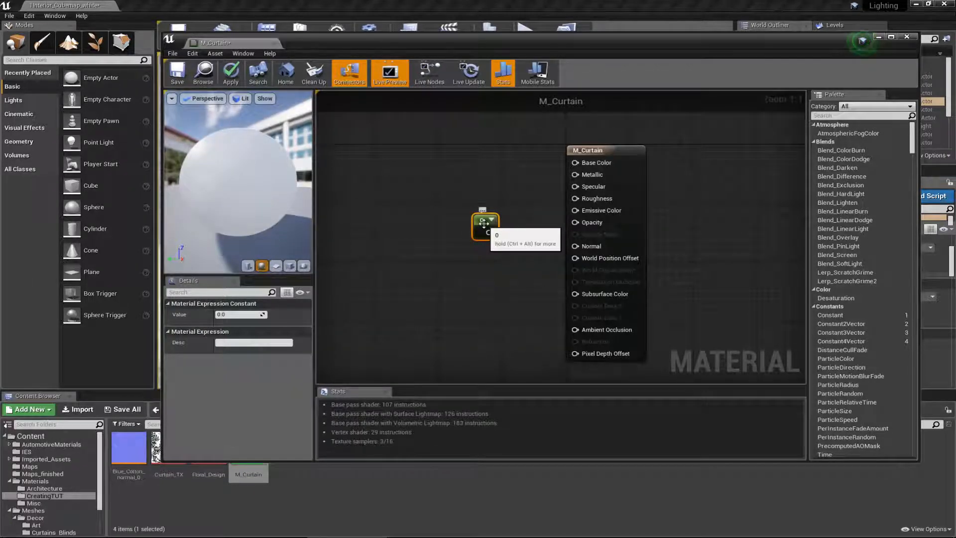
right_click(483, 223)
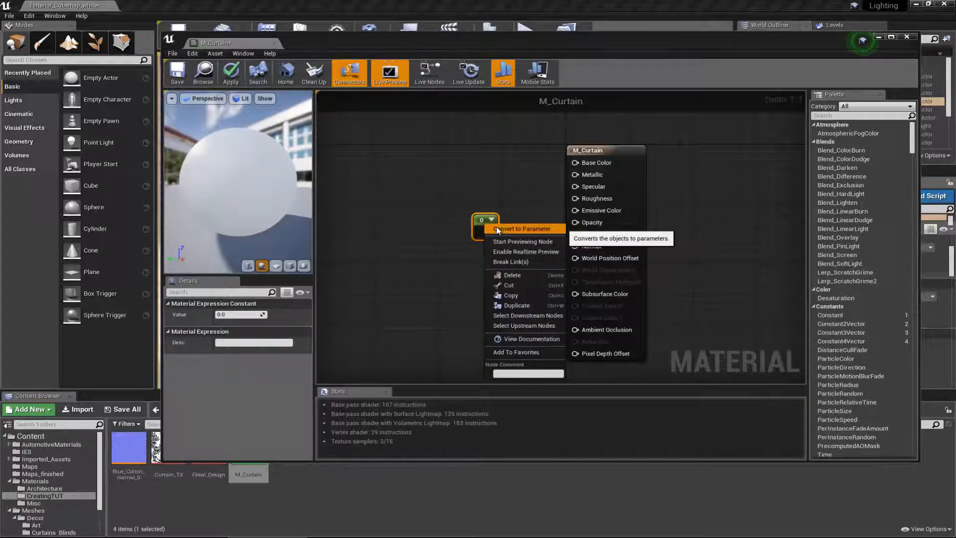
left_click(497, 230)
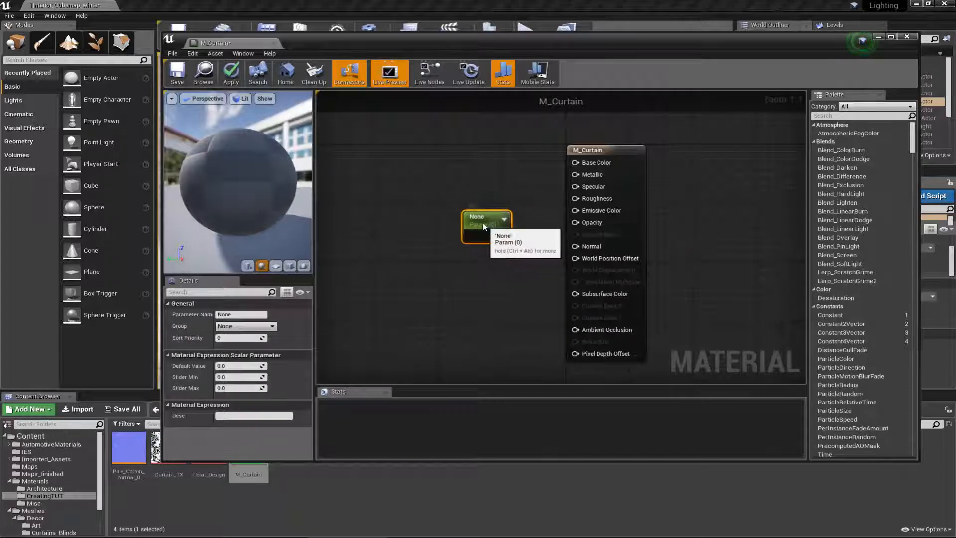
- Connect the scalar parameter to the material's Roughness input, name it Roughness and place it beside that input
left_click_drag(503, 228, 481, 204)
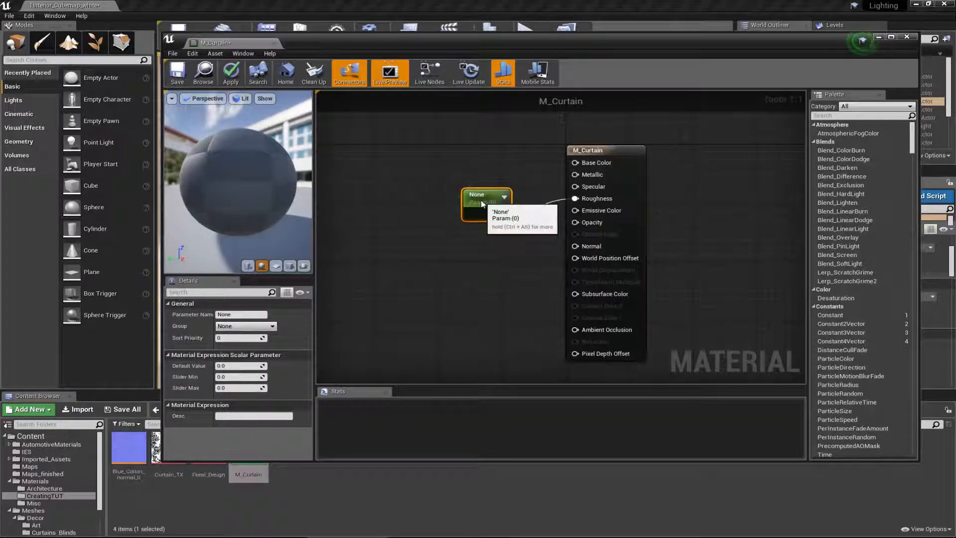
left_click(239, 314)
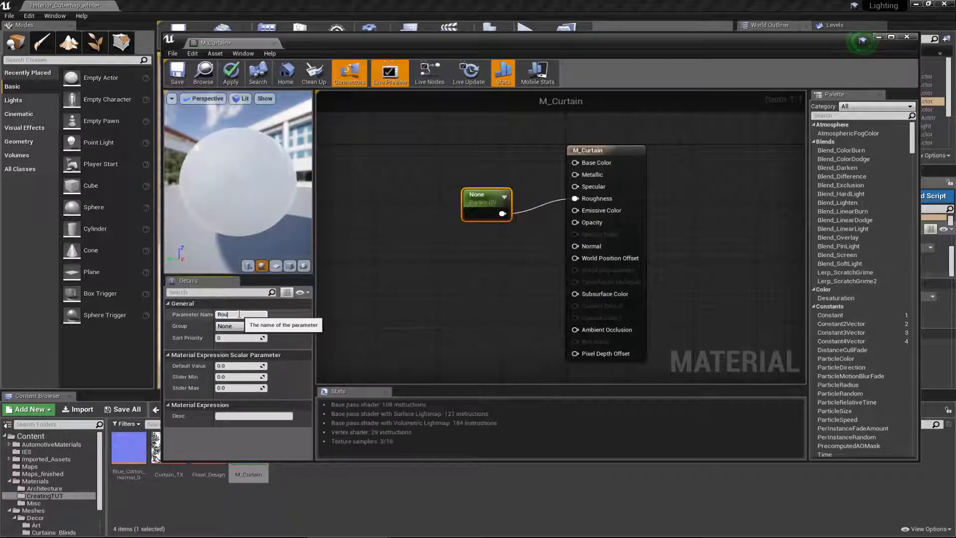
type("Roughness")
key("Return")
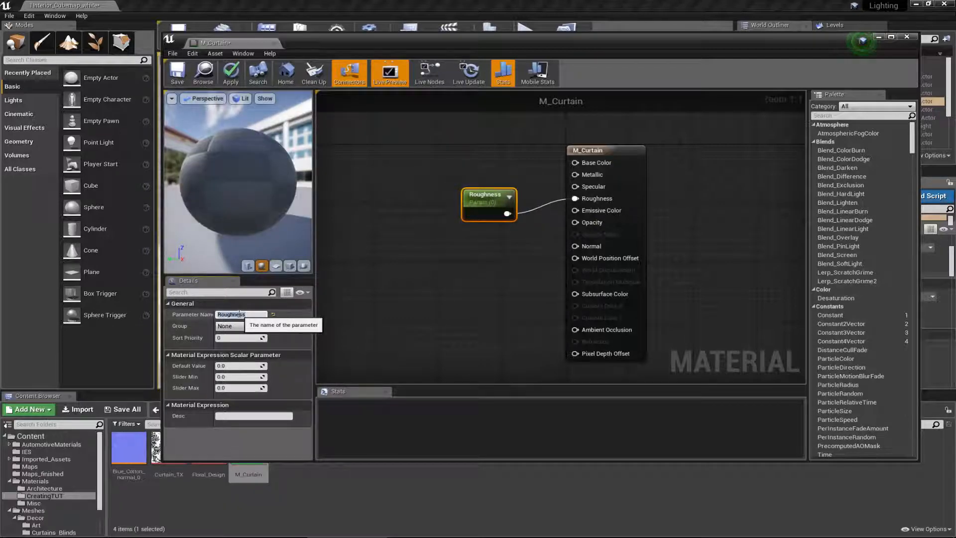
left_click_drag(484, 199, 492, 191)
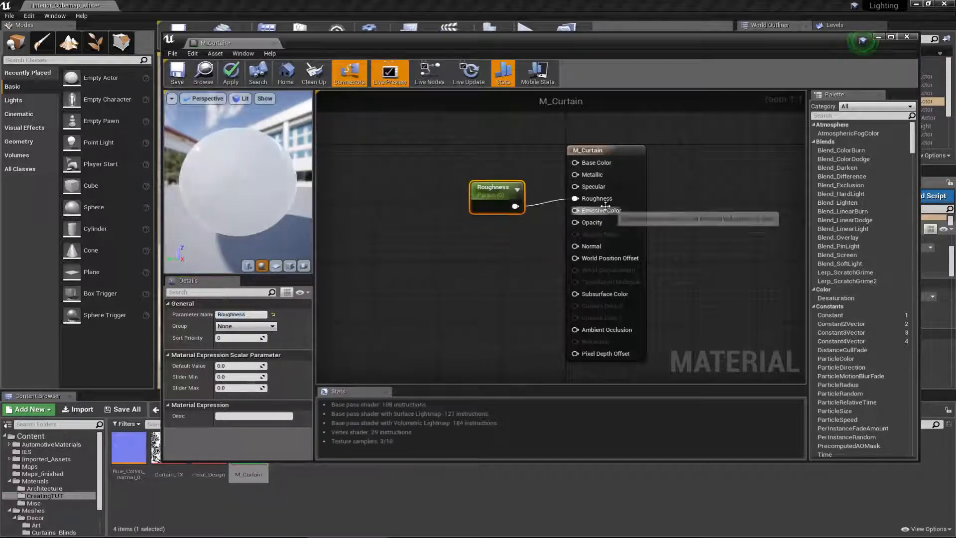
- Check the shading model options of the M_Curtain material and keep Subsurface selected
left_click(611, 149)
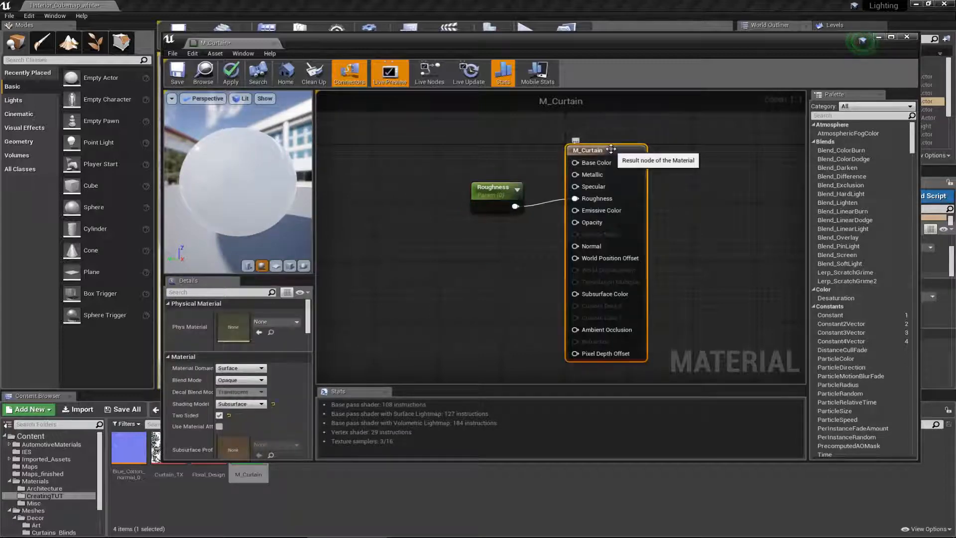
left_click(245, 405)
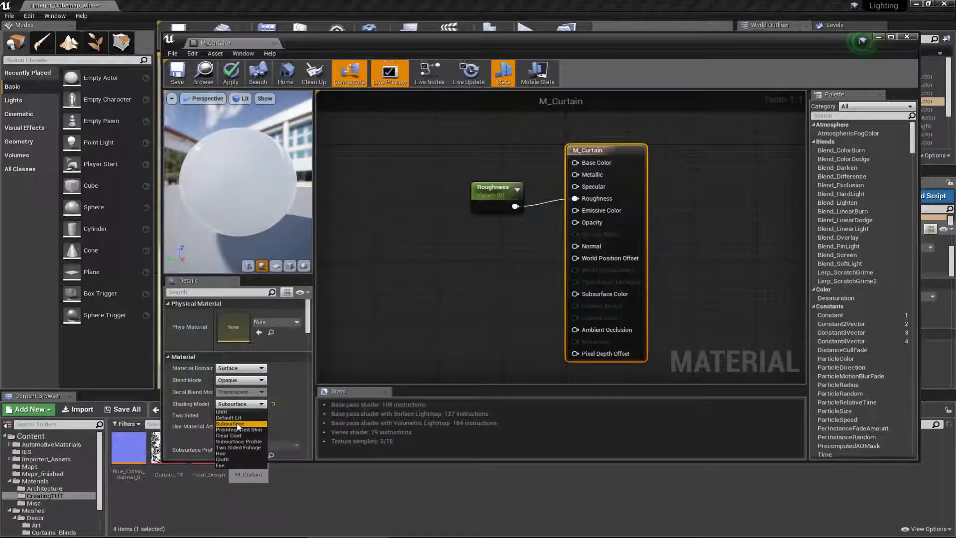
left_click(238, 424)
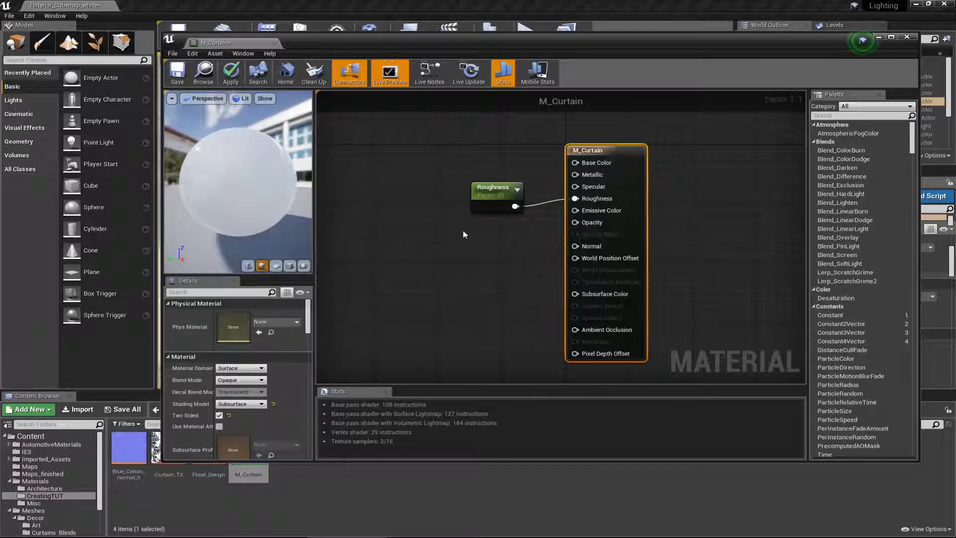
- Move the Roughness parameter node up slightly to align it with the material's Roughness input
left_click(475, 254)
right_click_drag(476, 251, 544, 245)
left_click_drag(556, 193, 556, 186)
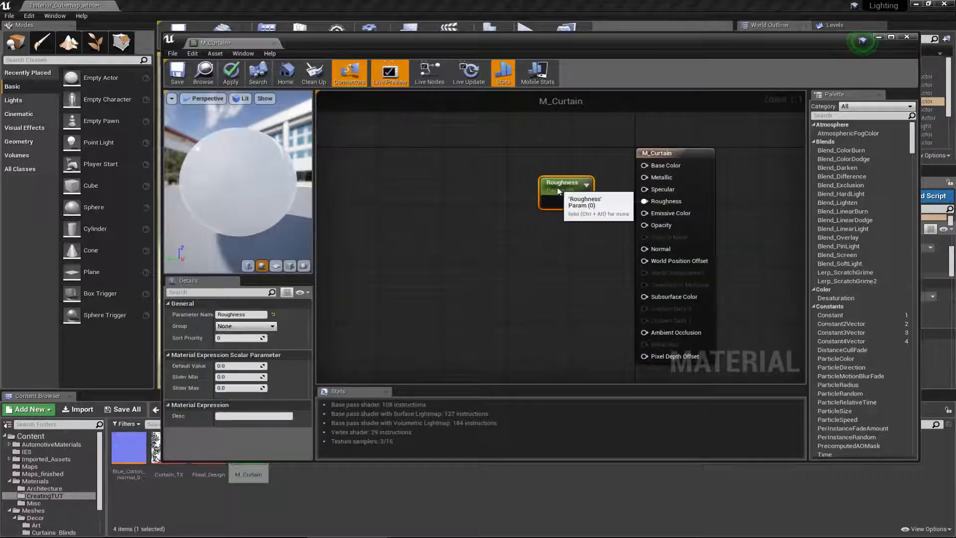
left_click(526, 265)
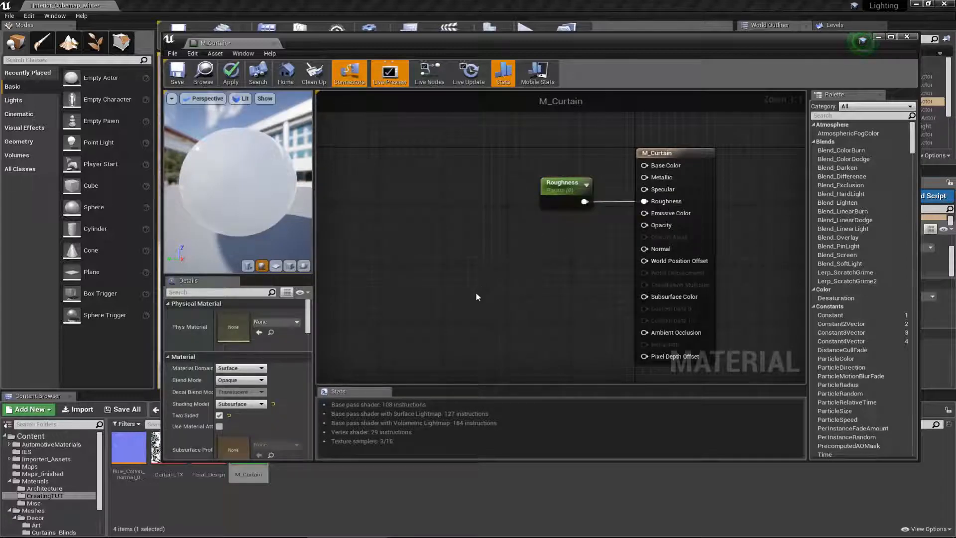
- Add a Texture Sample node to the M_Curtain graph and connect its output to the material's Normal input
scroll(477, 297, "down", 1)
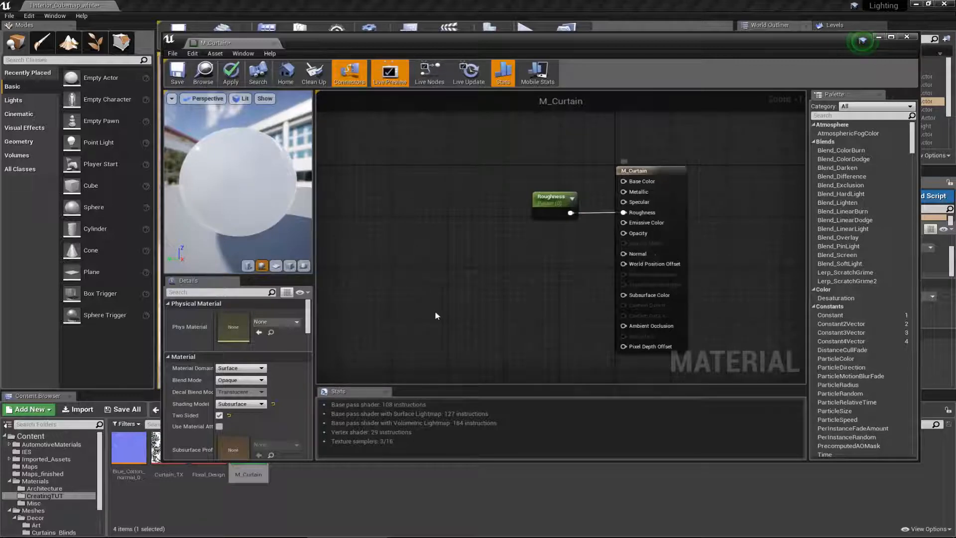
key("t")
left_click(373, 291)
left_click_drag(395, 302, 627, 255)
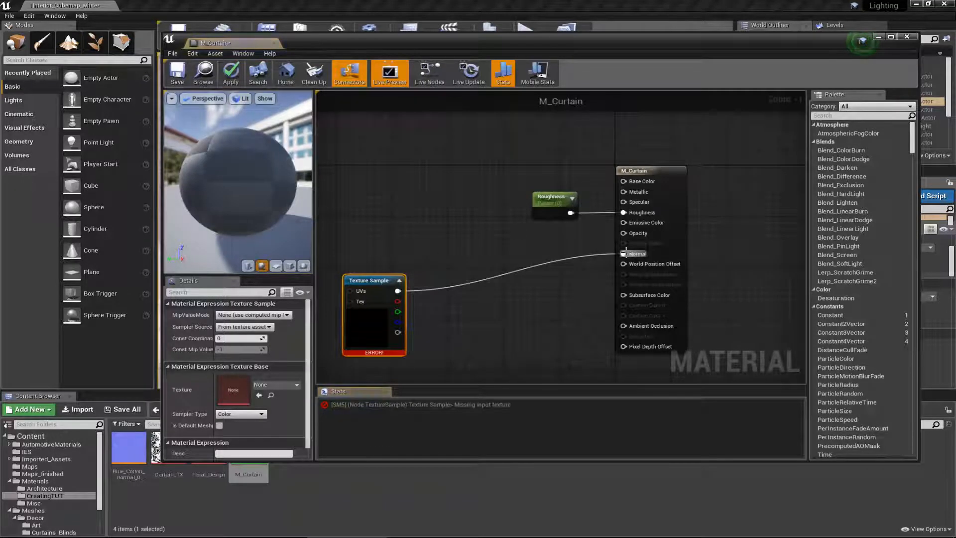
right_click_drag(424, 238, 528, 228)
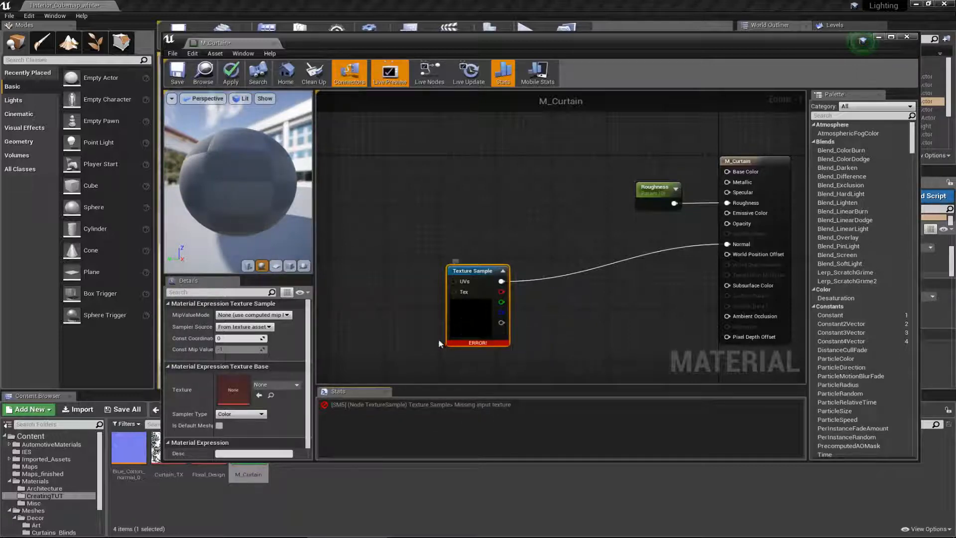
- Open the Blue_Cotton_normal_0 texture, examine its fabric weave up close and return to the M_Curtain graph
left_click(128, 450)
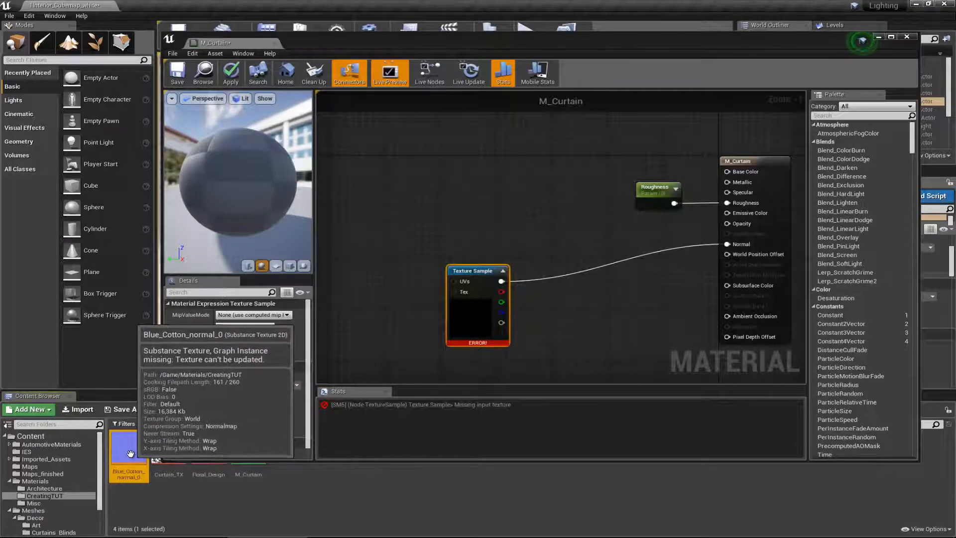
double_click(129, 452)
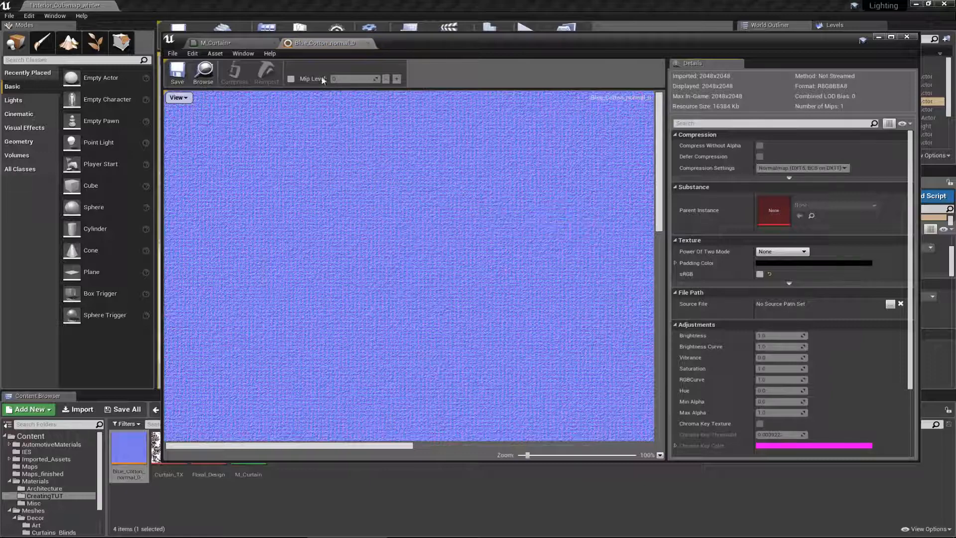
scroll(403, 299, "up", 2)
scroll(402, 299, "down", 2)
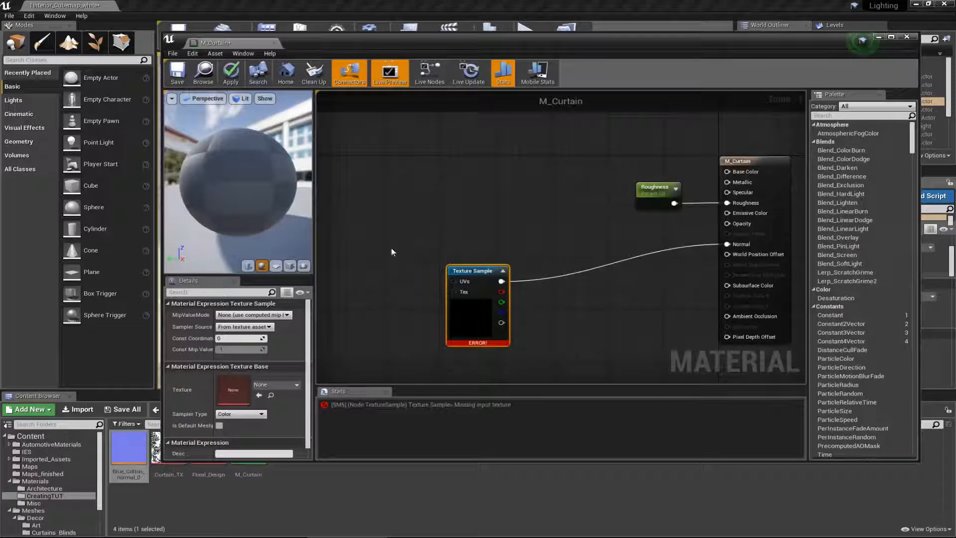
- Assign Blue_Cotton_normal_0 as the Texture Sample node's texture and shift the node slightly away from the material node
left_click(137, 466)
mouse_move(134, 465)
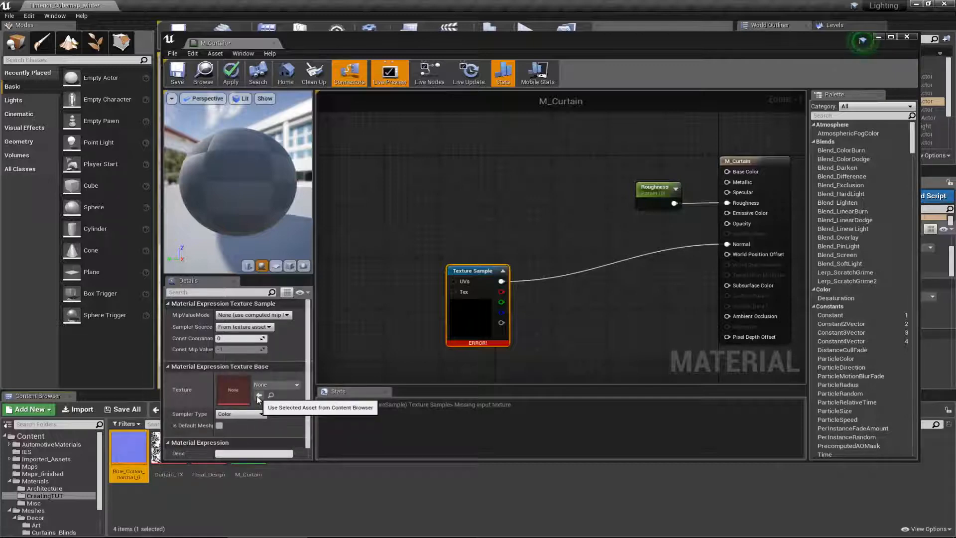
left_click_drag(128, 454, 230, 391)
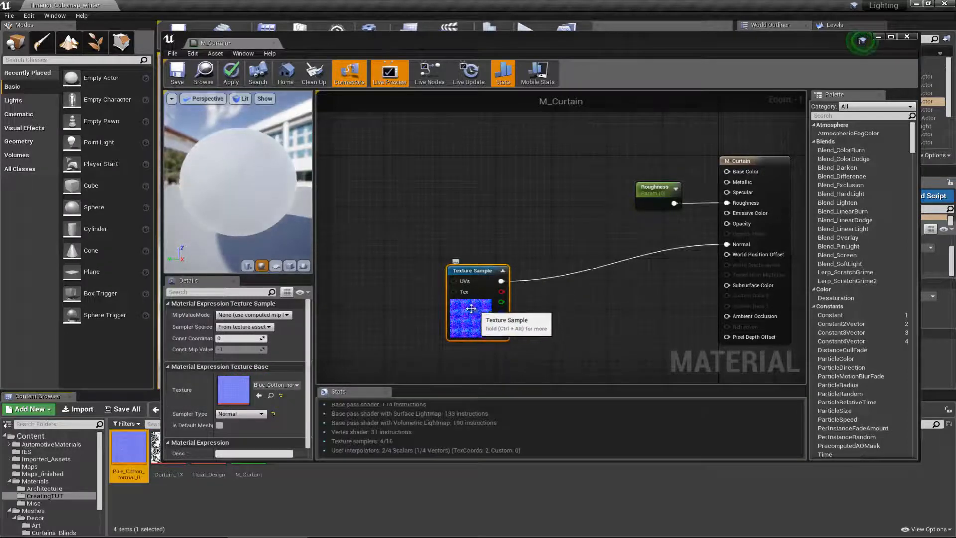
right_click_drag(482, 266, 486, 299)
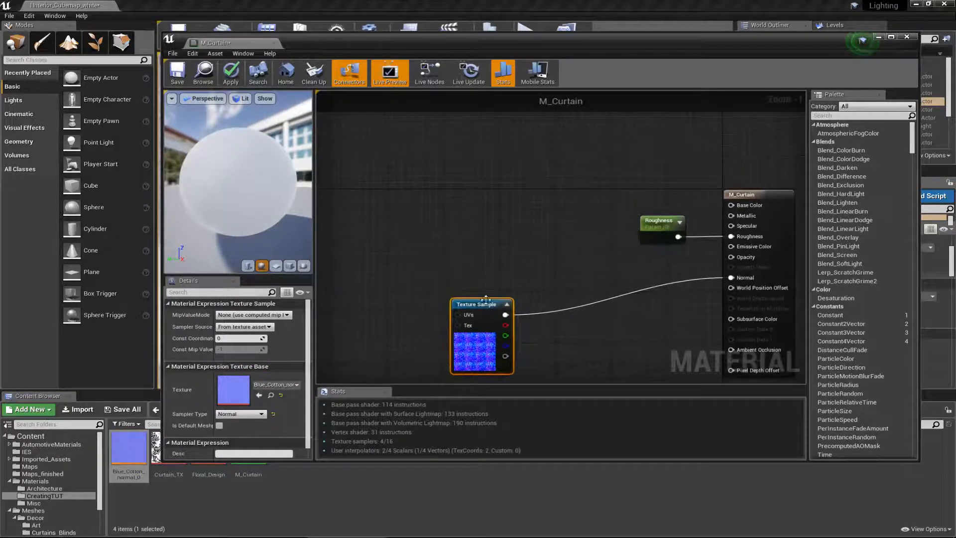
left_click_drag(486, 298, 465, 306)
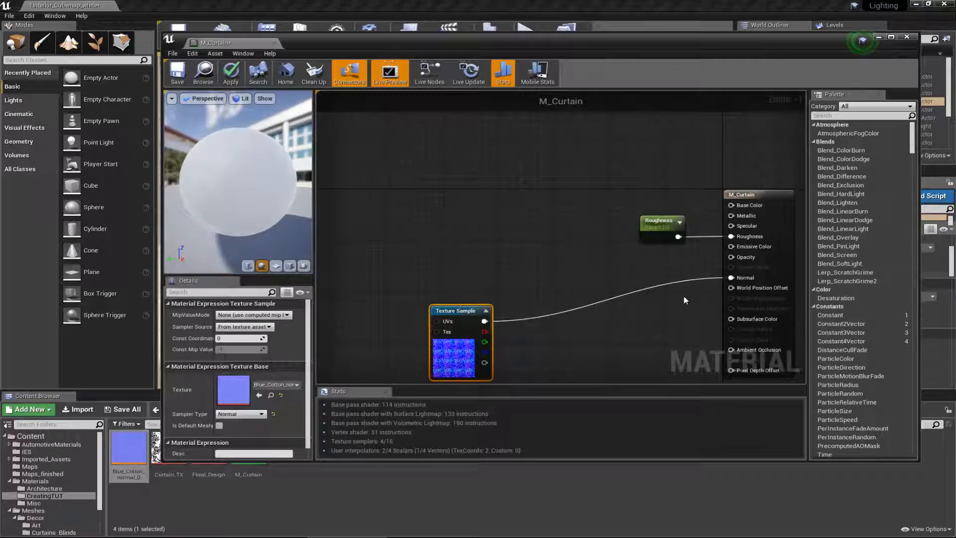
- Add a second Texture Sample node in the empty graph area above the normal map's Texture Sample
right_click_drag(685, 301, 669, 272)
scroll(610, 266, "down", 1)
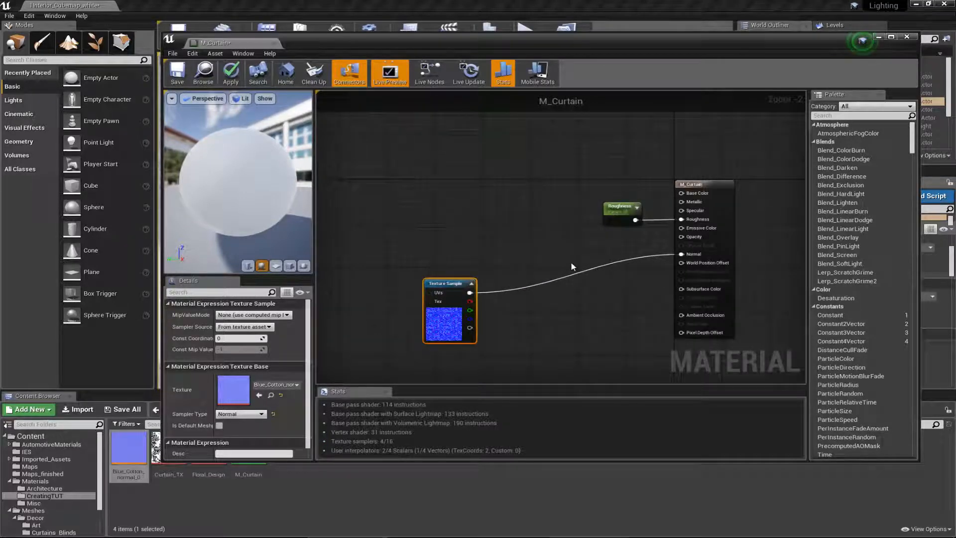
right_click_drag(592, 196, 594, 247)
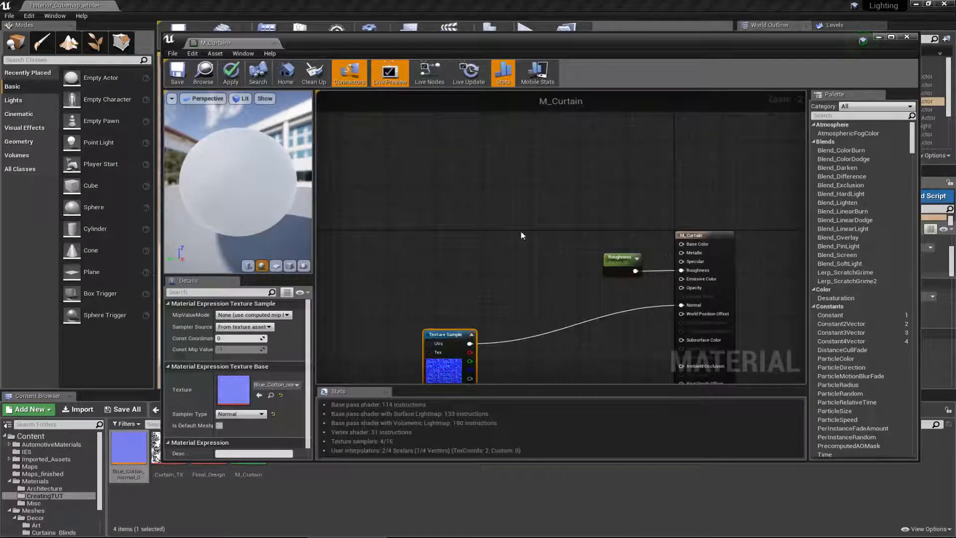
left_click(433, 171)
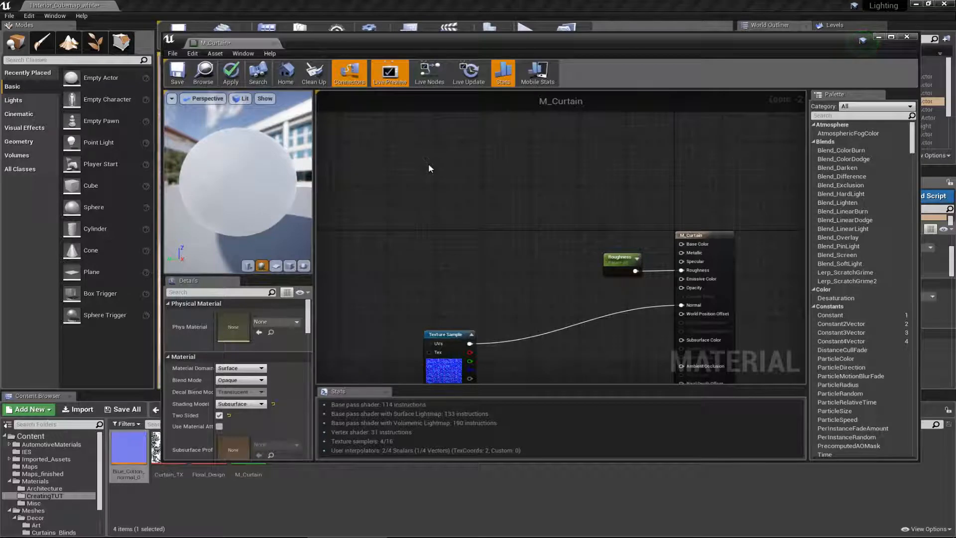
left_click(448, 165)
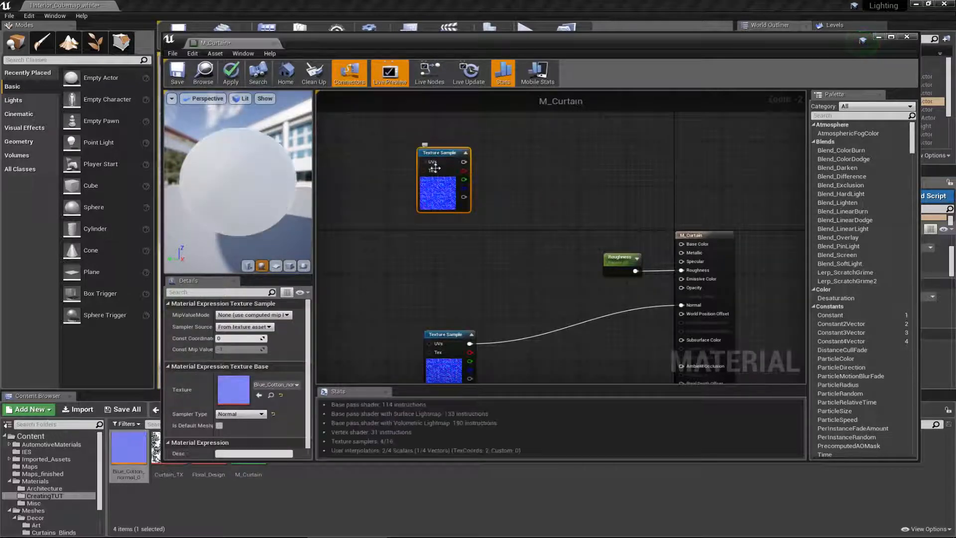
right_click_drag(439, 230, 440, 256)
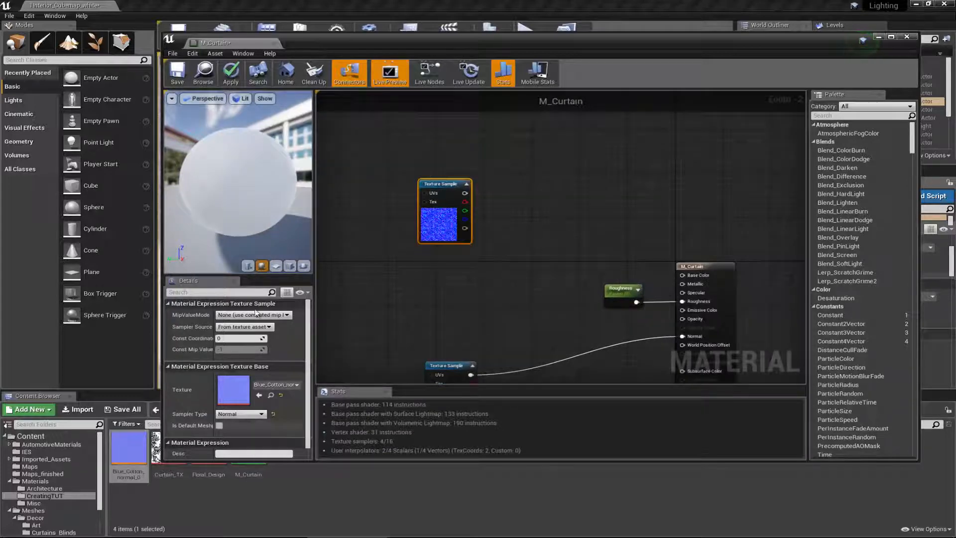
- Move the material editor window clear of the texture assets, then open Curtain_TX to examine its pattern and close it
left_click_drag(331, 47, 327, 26)
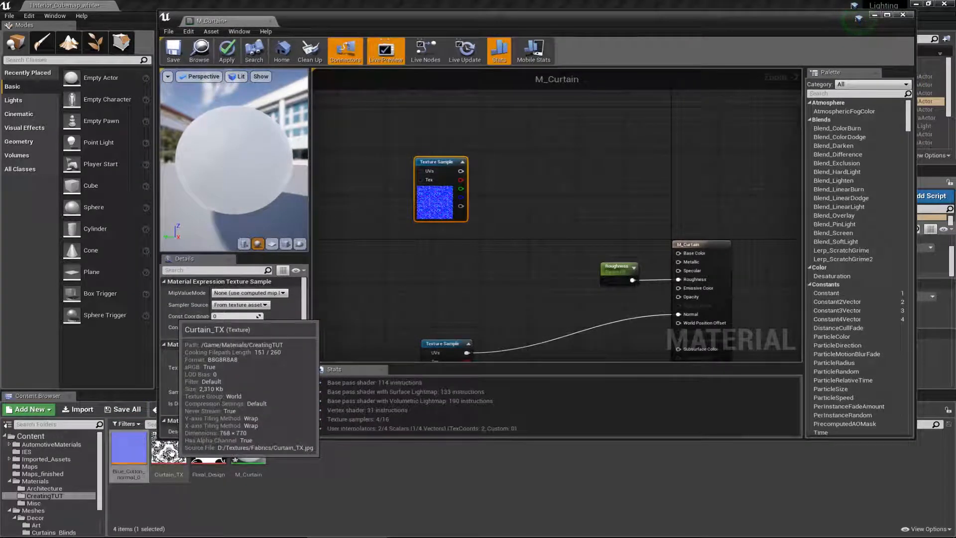
double_click(168, 451)
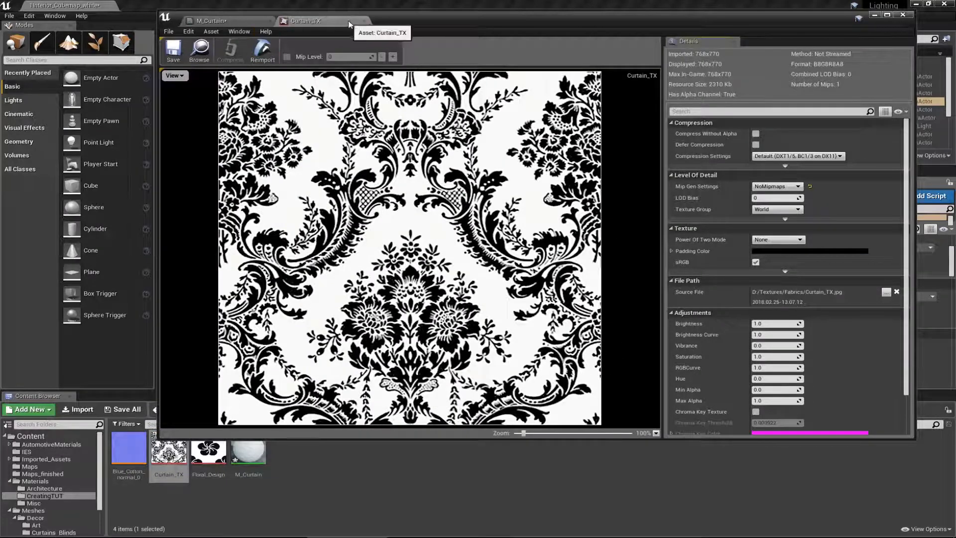
left_click(365, 20)
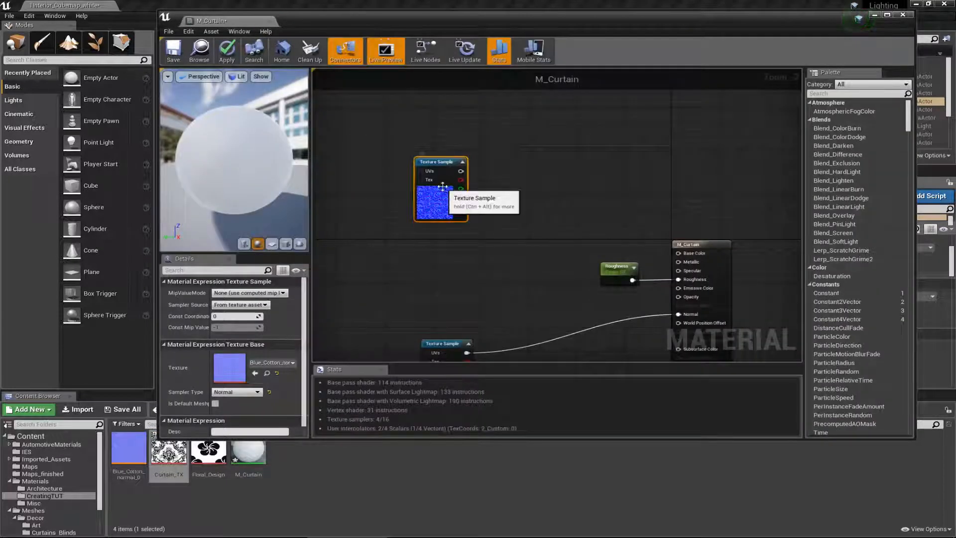
- Assign the Curtain_TX texture to the new, unconnected Texture Sample node
left_click(169, 458)
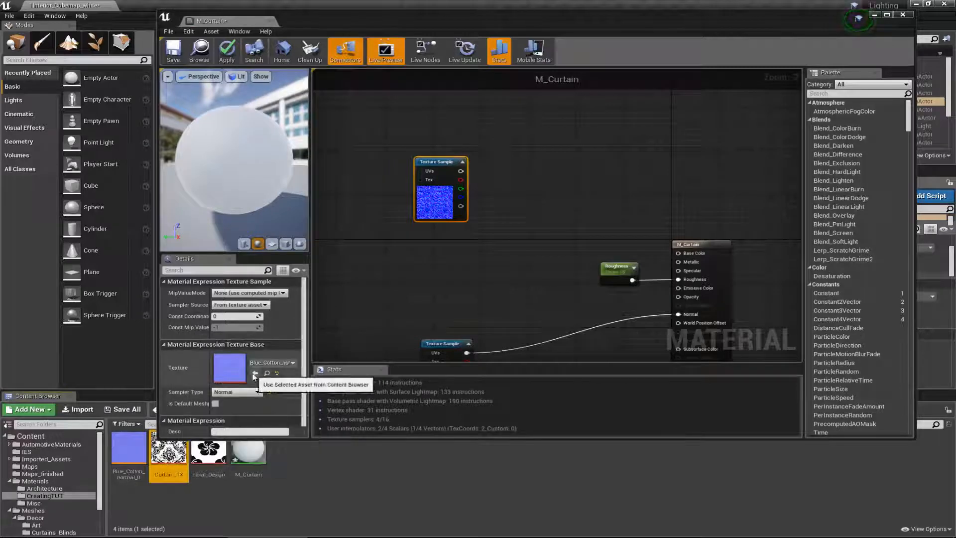
left_click(255, 372)
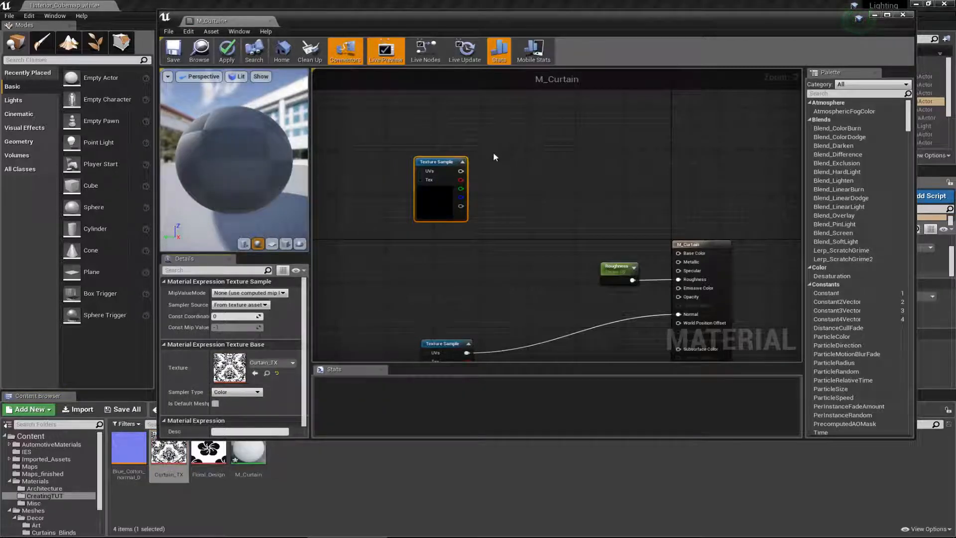
left_click_drag(461, 171, 528, 199)
left_click(531, 169)
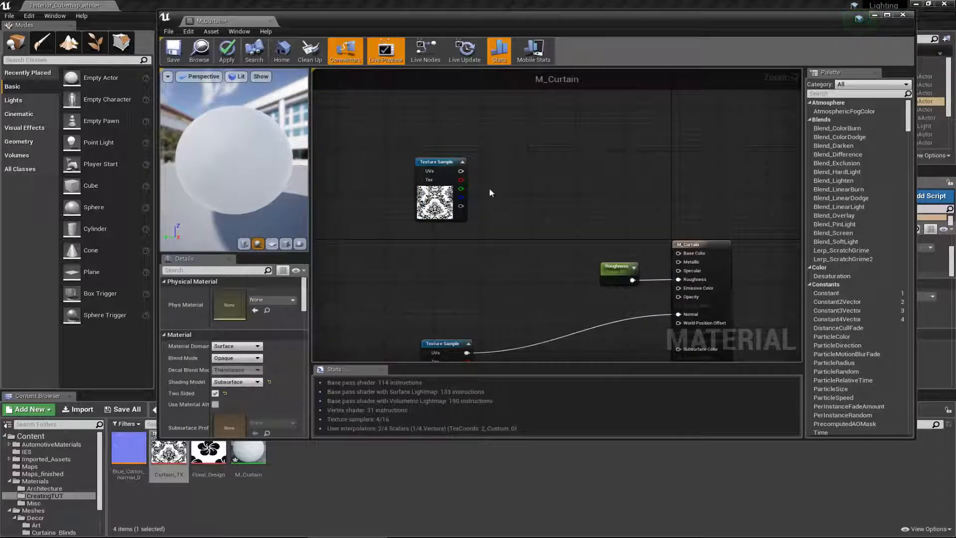
- Review the settings of the Roughness parameter and the Curtain_TX sample, and move the sample farther from the material node
left_click(615, 271)
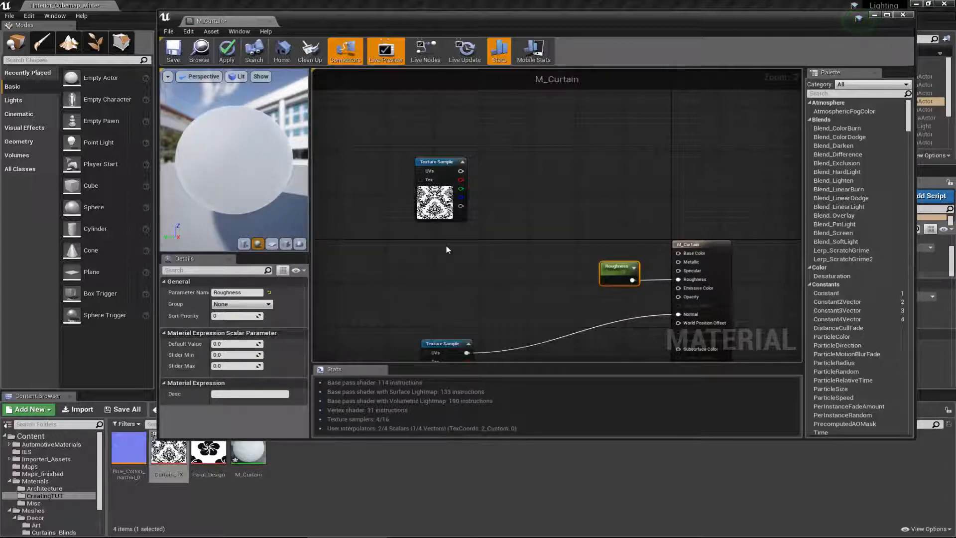
left_click(439, 203)
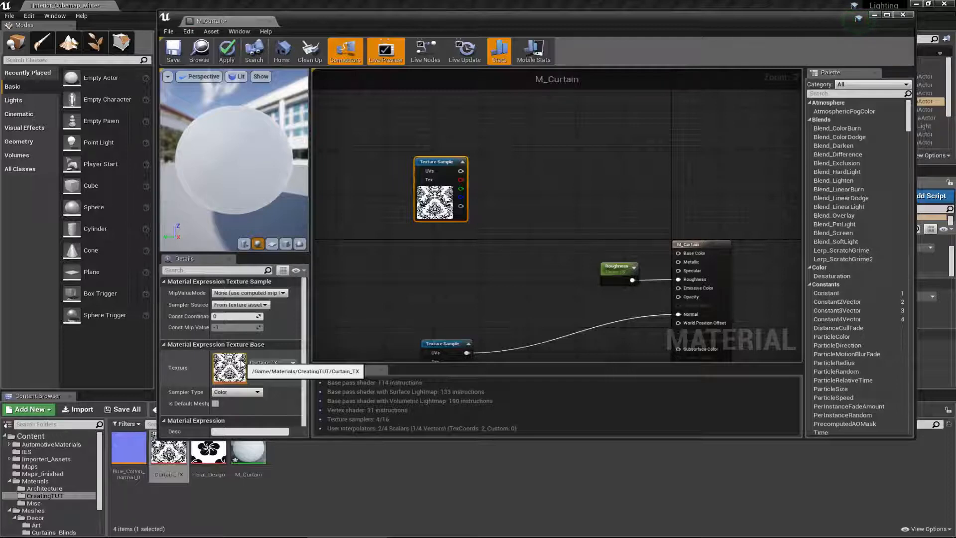
left_click(499, 224)
right_click_drag(479, 256, 480, 277)
left_click_drag(437, 194, 417, 168)
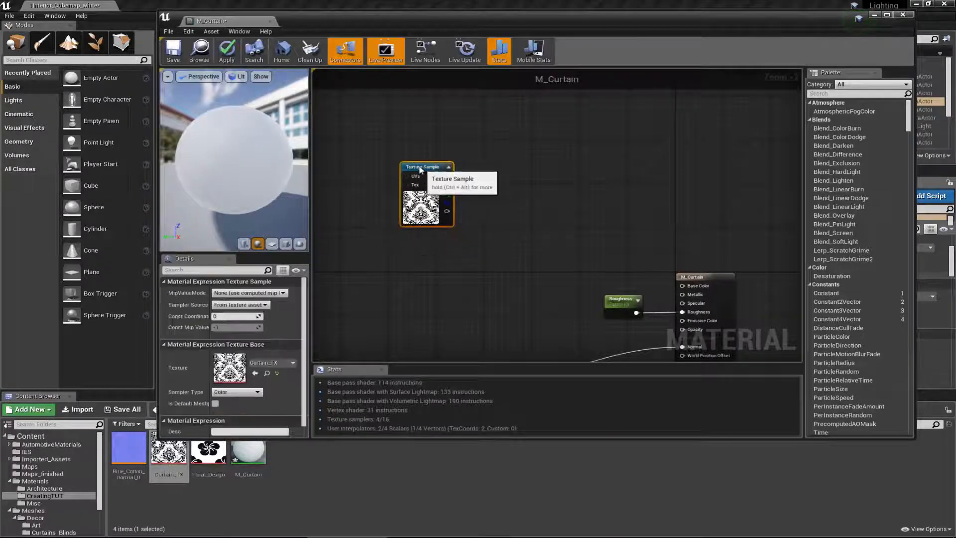
- Add a Constant node just below the Curtain_TX Texture Sample and convert it to a parameter
left_click(419, 292)
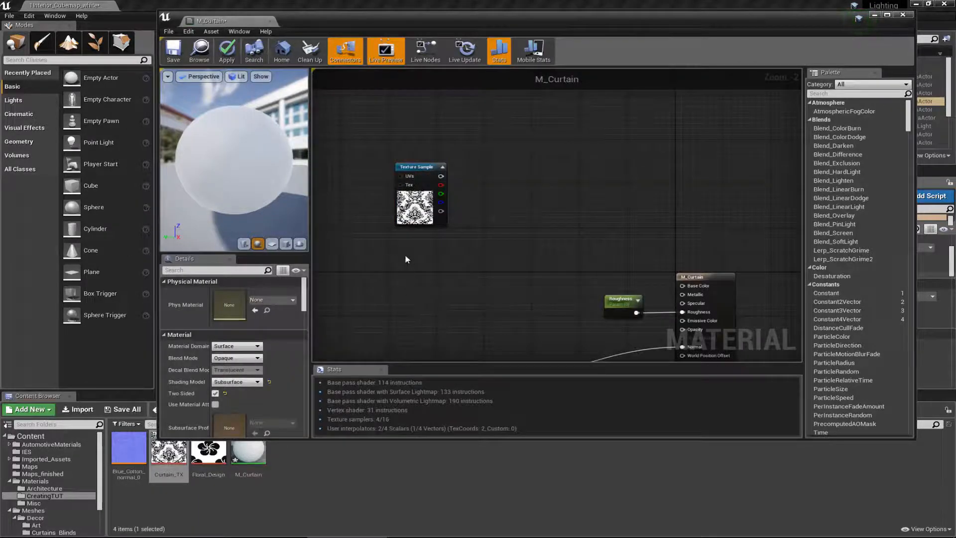
left_click(418, 242)
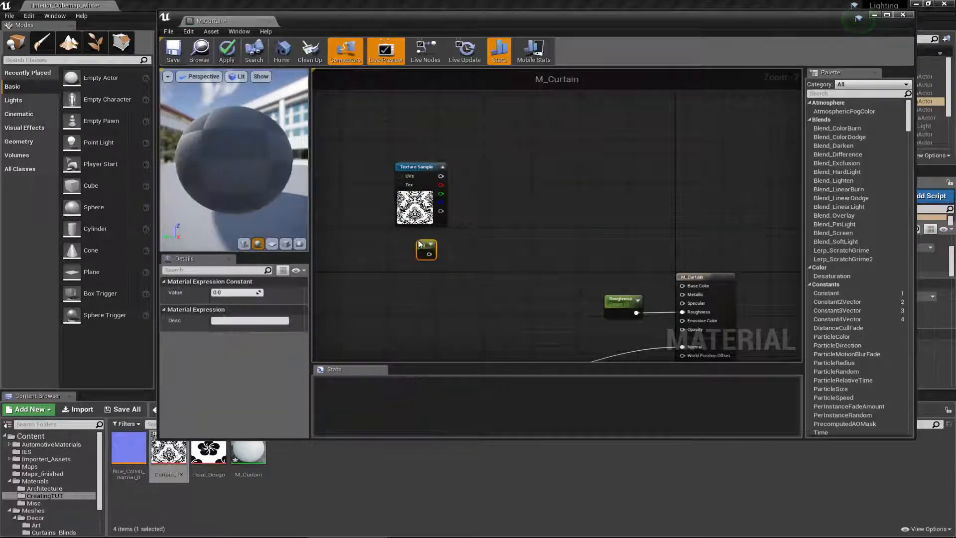
left_click_drag(426, 238, 433, 243)
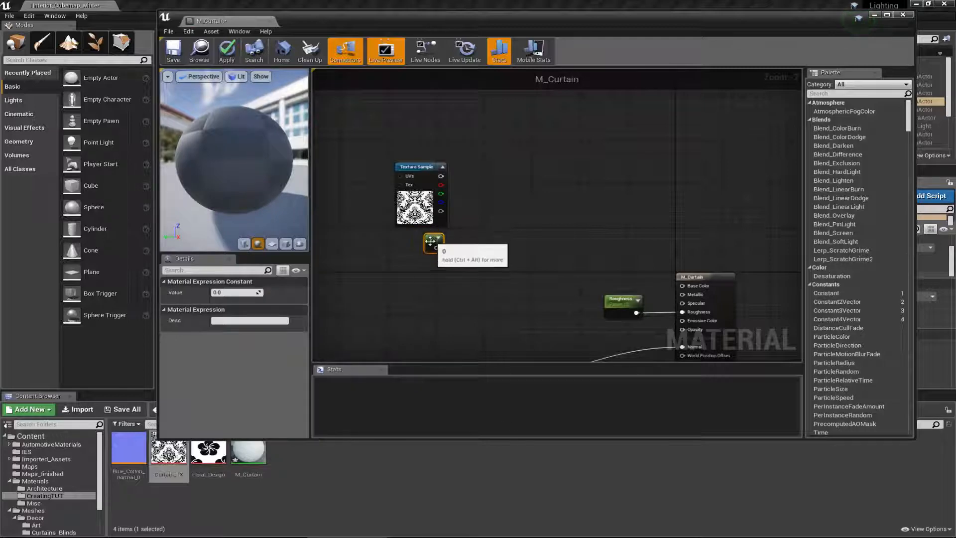
right_click(431, 242)
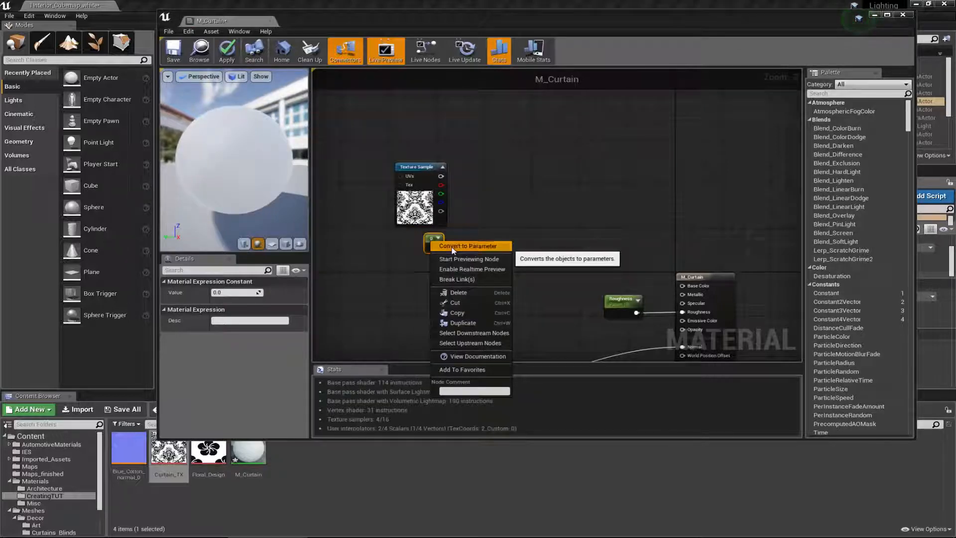
left_click(453, 246)
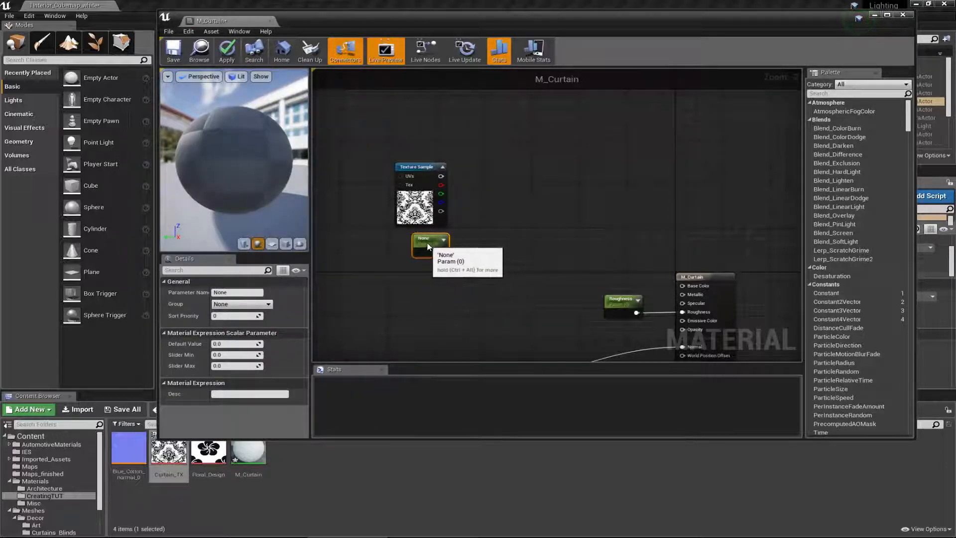
- Name the new scalar parameter Albedo Intensity and align it directly beneath the Curtain_TX Texture Sample
left_click(238, 292)
type("Albedo")
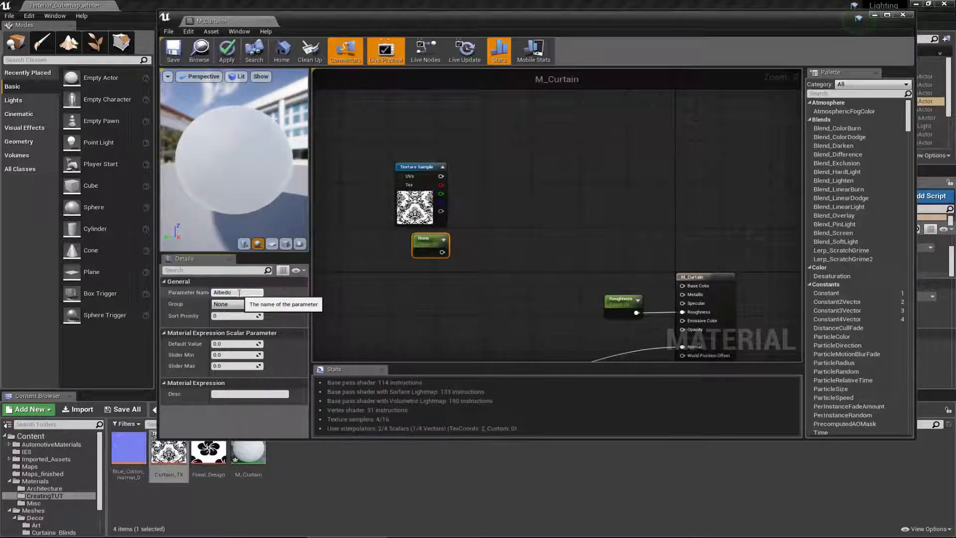
type(" Intensity")
key("Return")
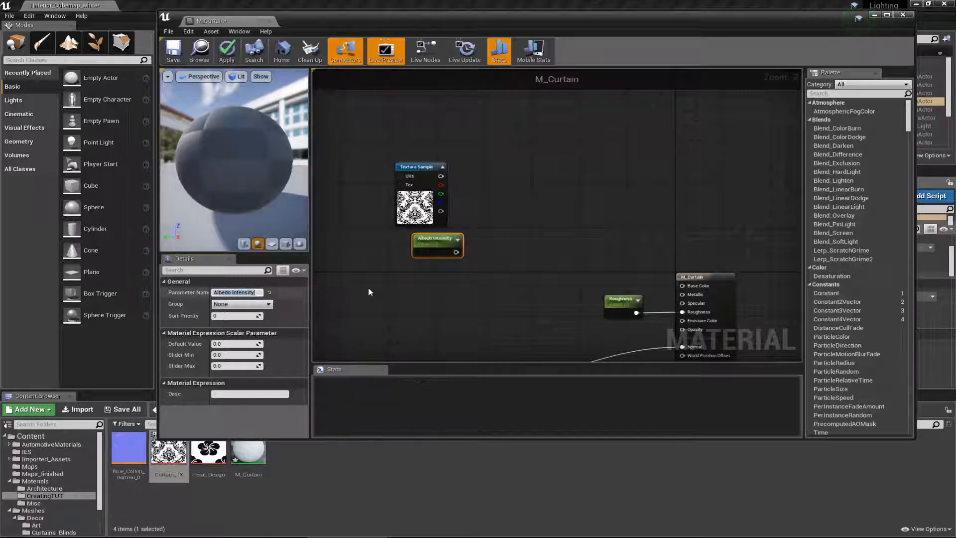
left_click_drag(450, 248, 433, 249)
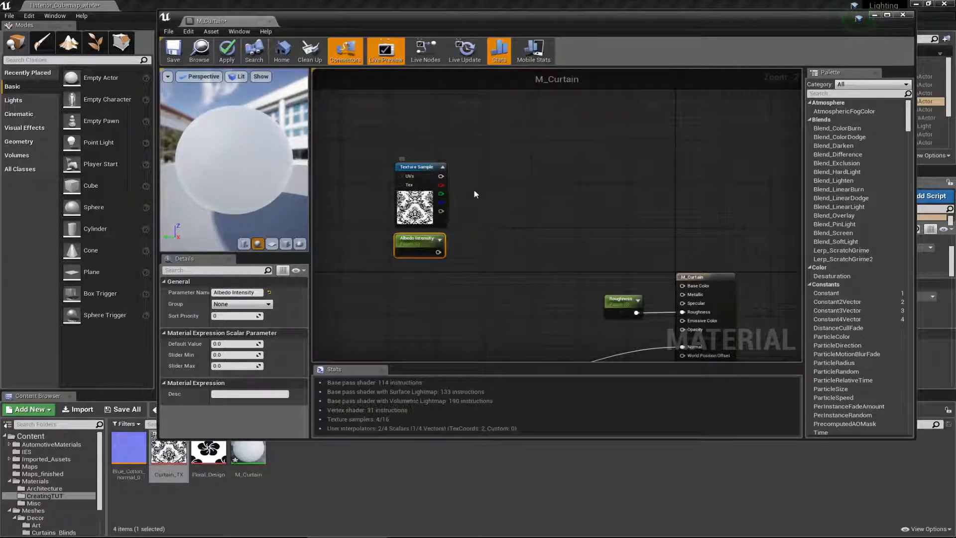
- Place a math Add node in the graph beside the Curtain_TX Texture Sample and the Albedo Intensity parameter
left_click(496, 210)
right_click(499, 214)
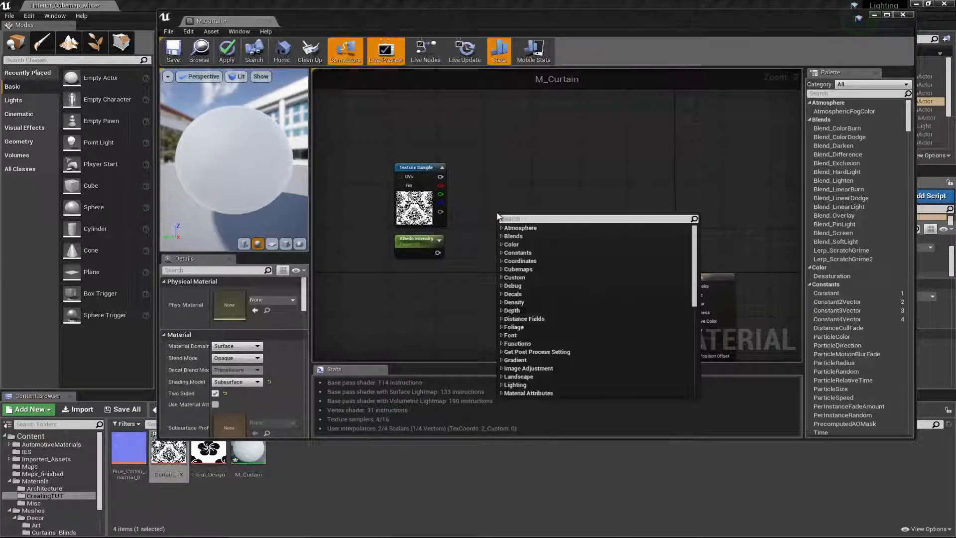
type("add")
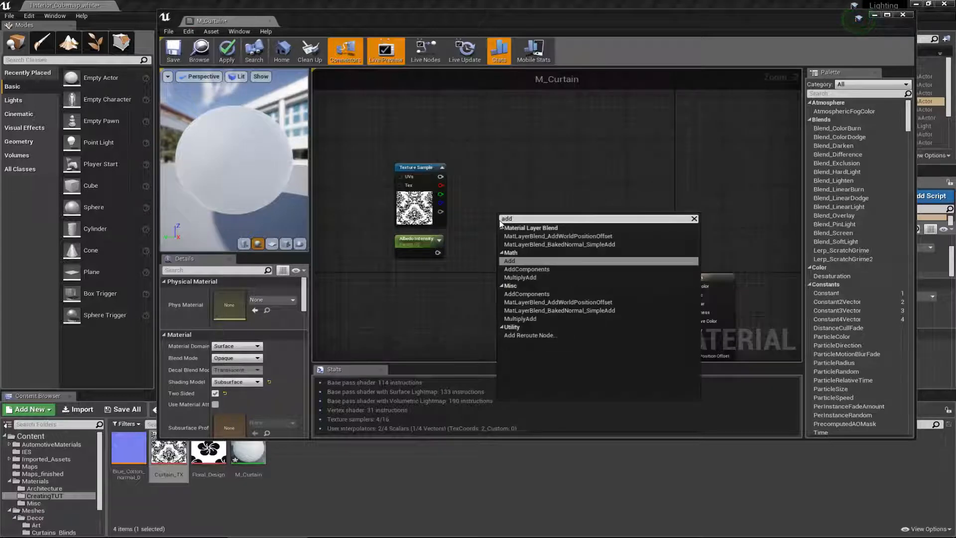
key("Return")
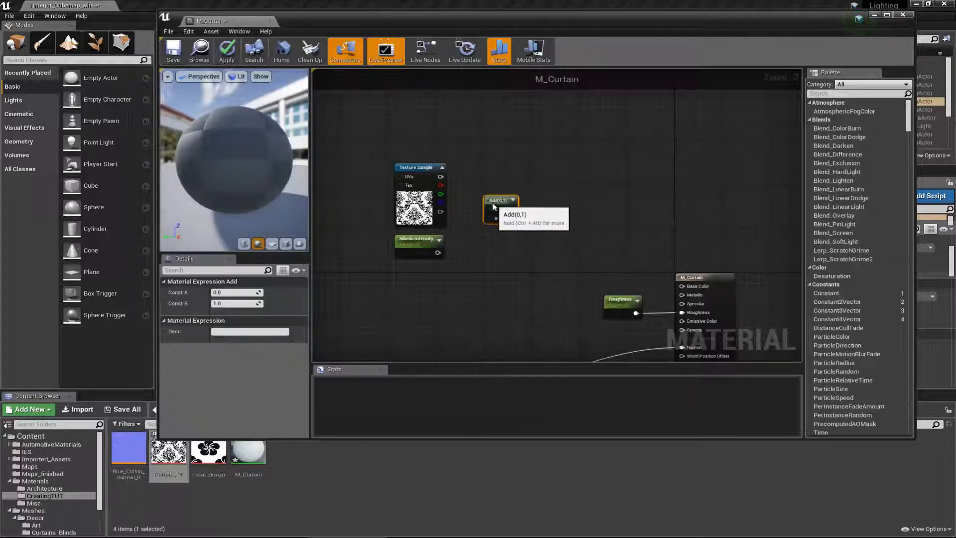
left_click(530, 254)
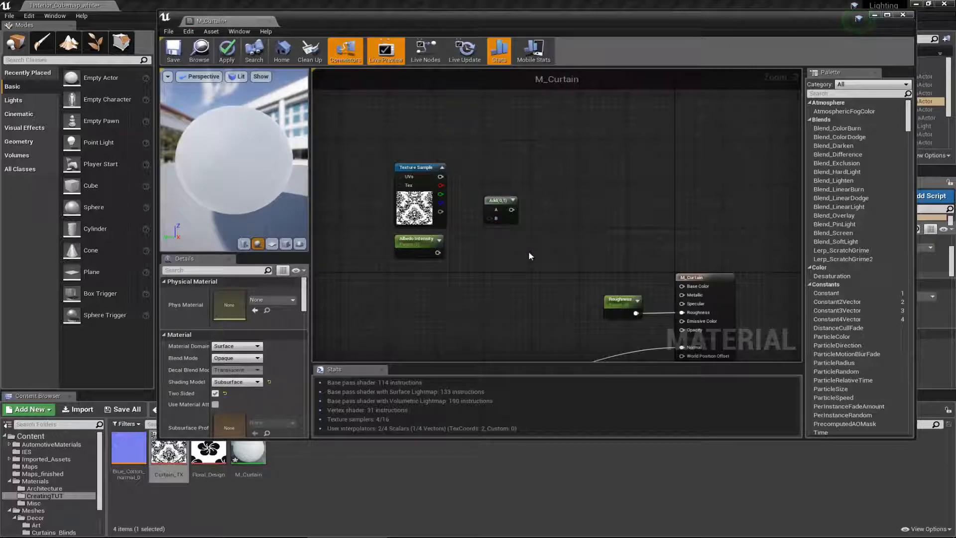
key("a")
left_click(578, 189)
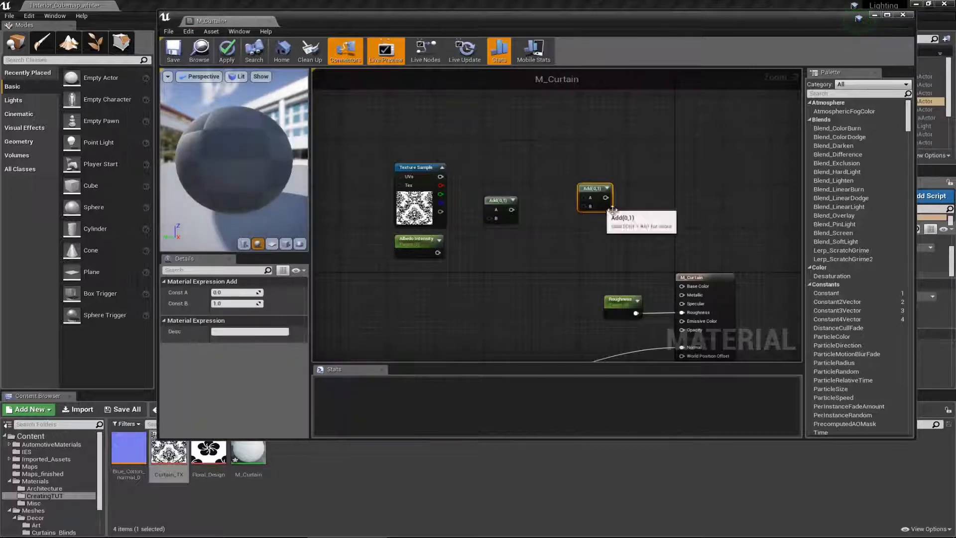
left_click(516, 128)
left_click(645, 143)
left_click(594, 189)
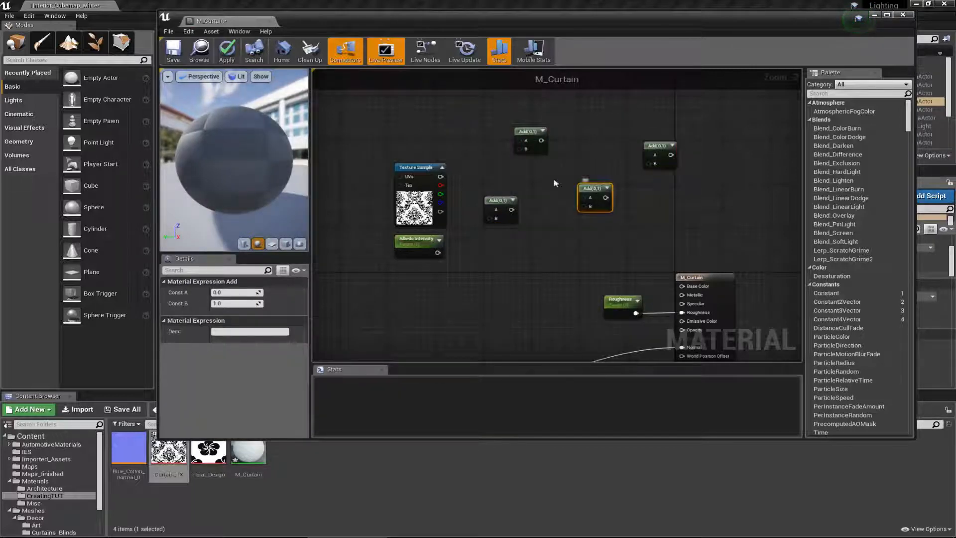
key("Delete")
left_click(529, 131)
key("Delete")
left_click(656, 145)
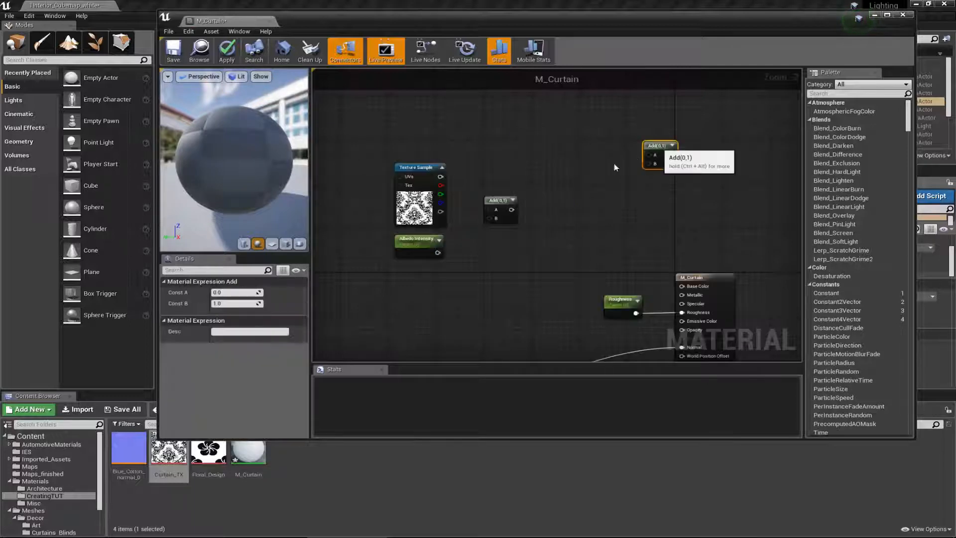
key("Delete")
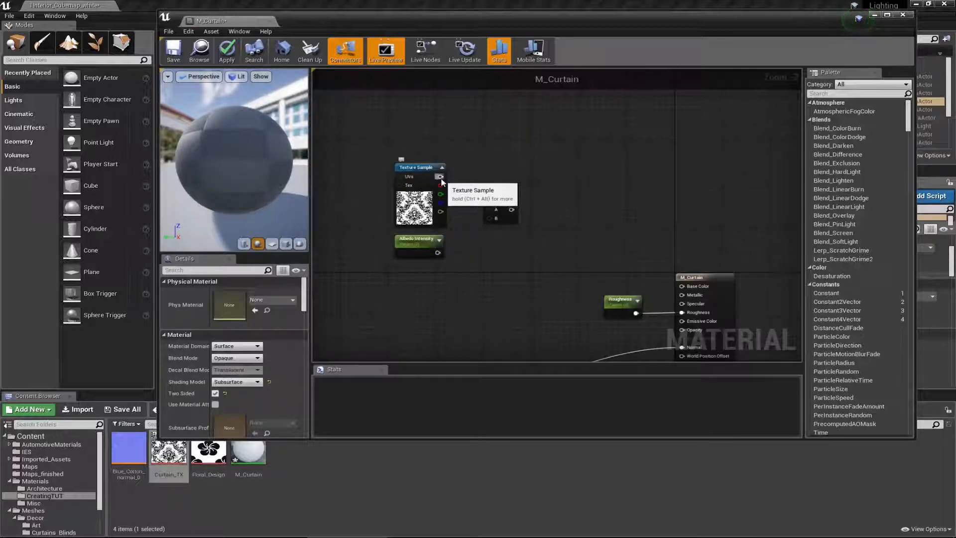
- Connect the Curtain_TX Texture Sample to input A and the Albedo Intensity parameter to input B of the Add node
left_click_drag(441, 177, 490, 209)
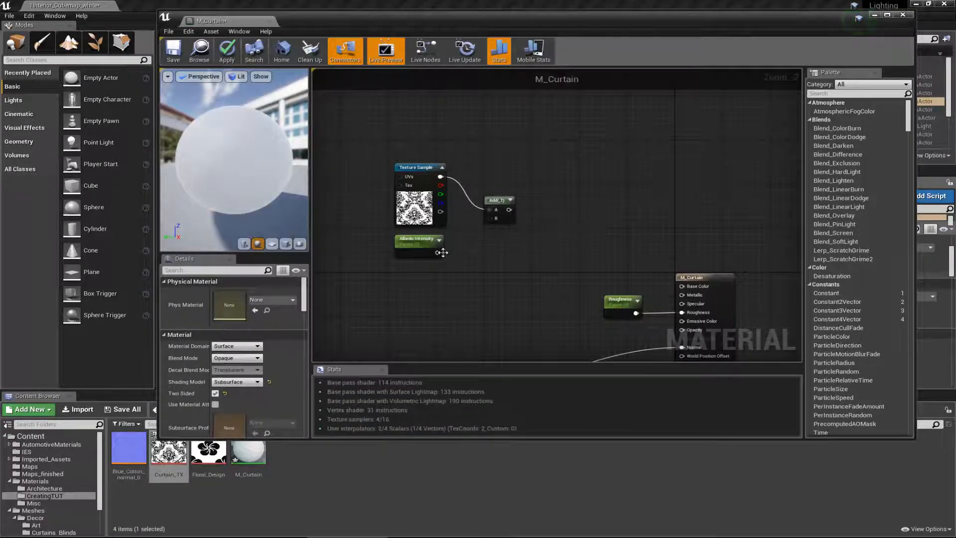
left_click_drag(438, 252, 491, 217)
left_click(418, 250)
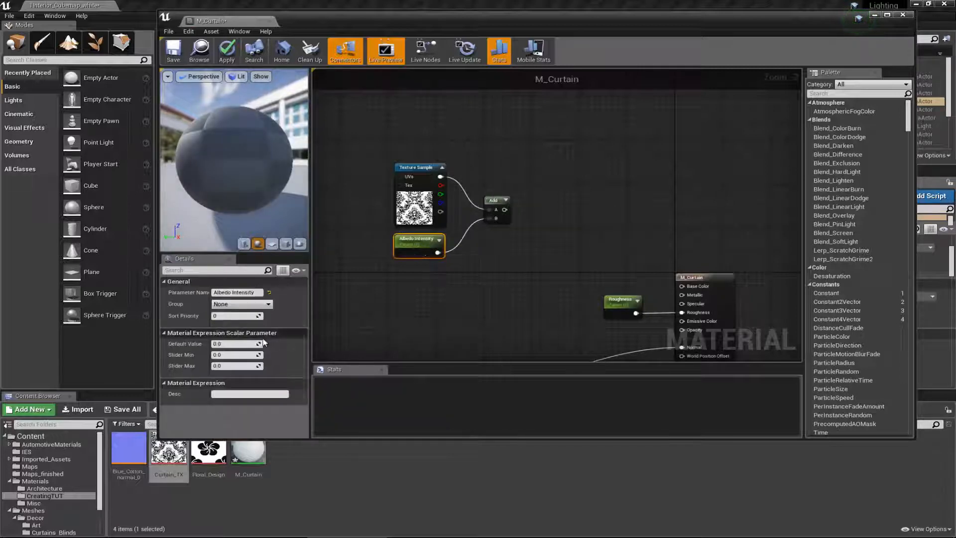
left_click(233, 344)
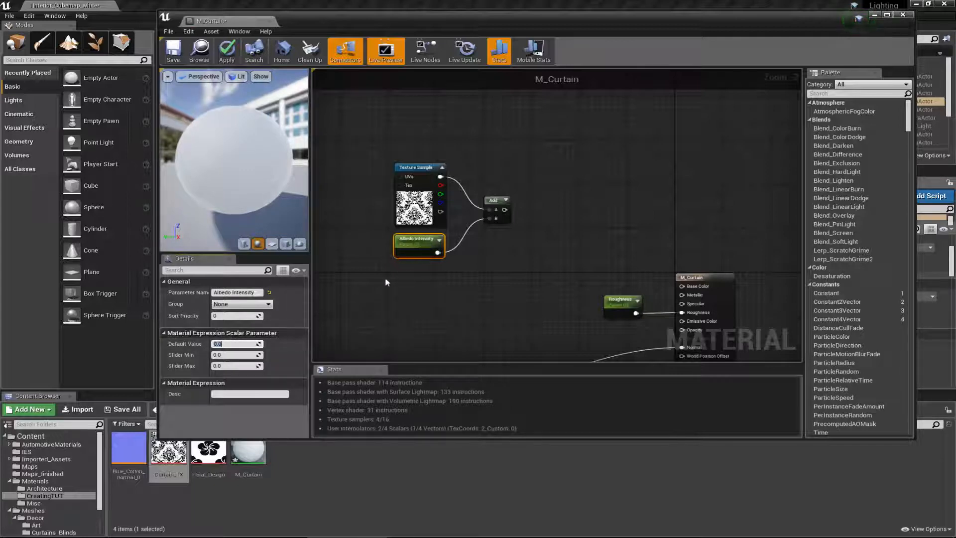
left_click(448, 288)
- Move the Curtain_TX sample, Albedo Intensity and Add nodes together slightly farther from the material node
right_click_drag(449, 289, 445, 240)
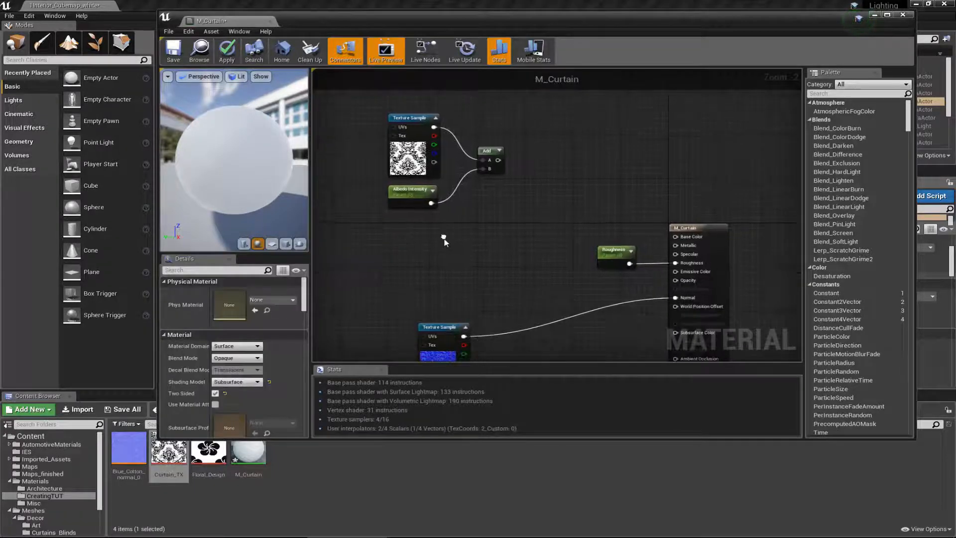
right_click_drag(437, 206, 443, 213)
left_click_drag(381, 111, 476, 143)
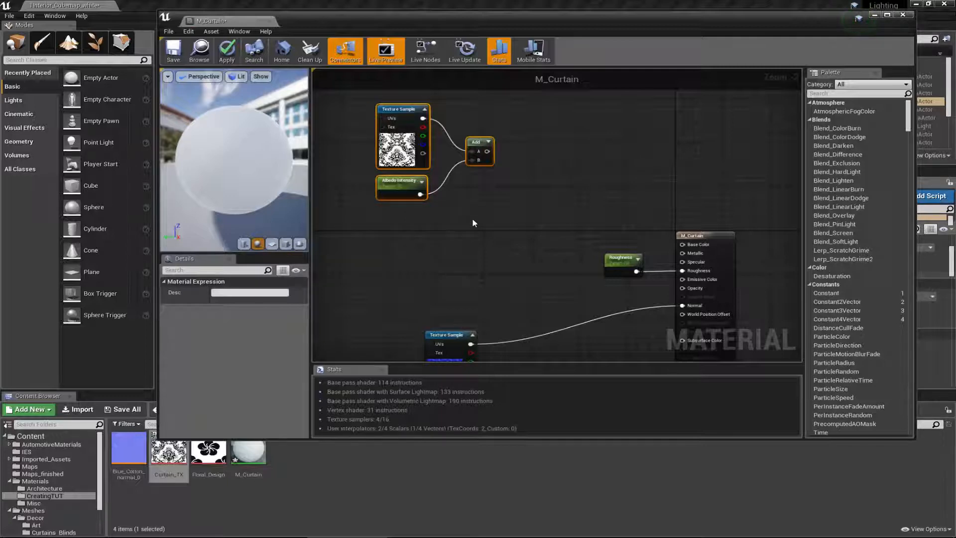
left_click(418, 233)
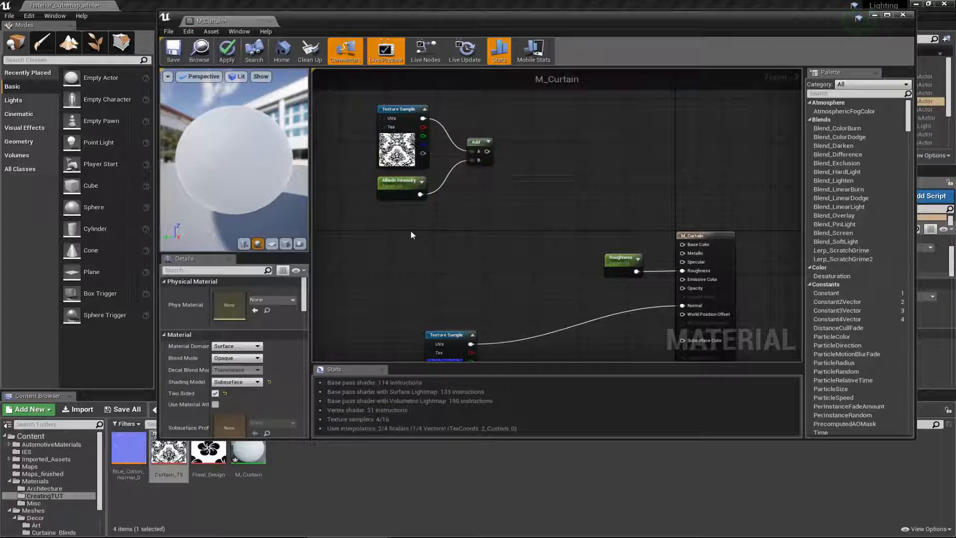
- Add a Constant3Vector node below the Albedo Intensity parameter and convert it to a parameter
left_click(412, 234)
left_click_drag(423, 238, 389, 225)
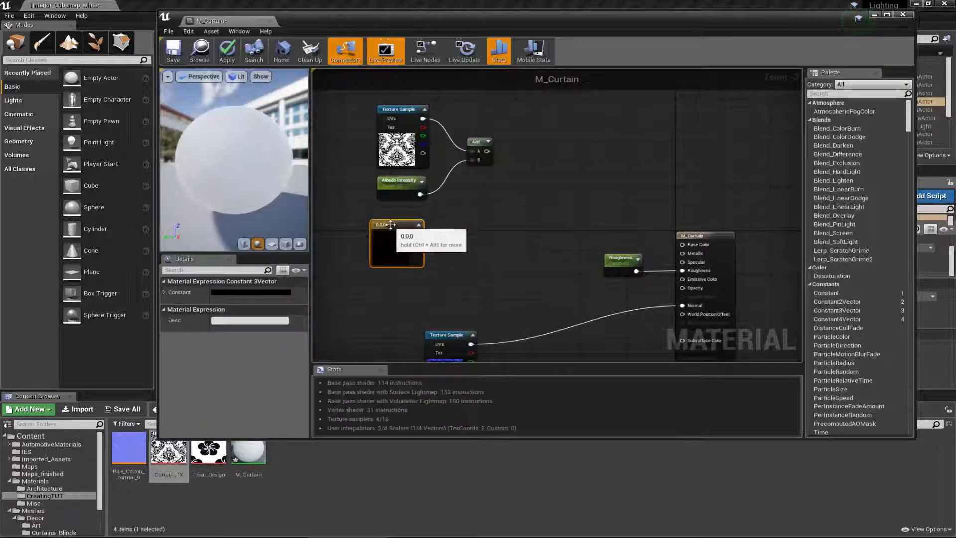
right_click(392, 227)
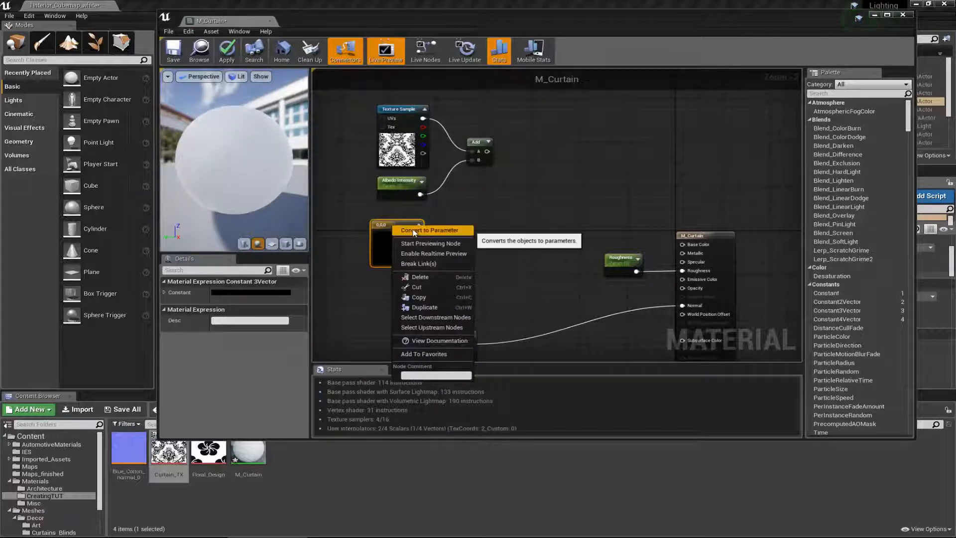
left_click(414, 230)
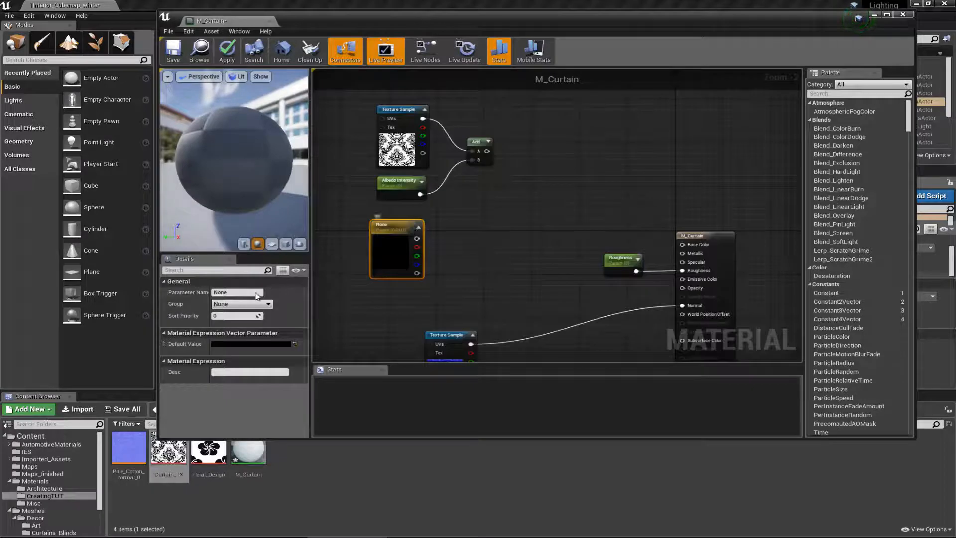
- Name the new vector parameter Color Tint and align it directly beneath the Albedo Intensity node
left_click(236, 293)
type("Colo")
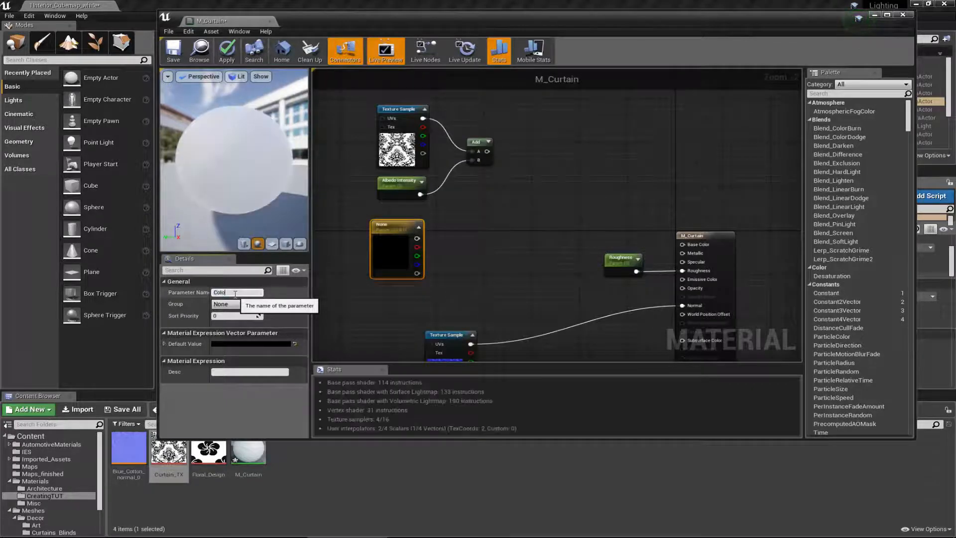
type("r Tint")
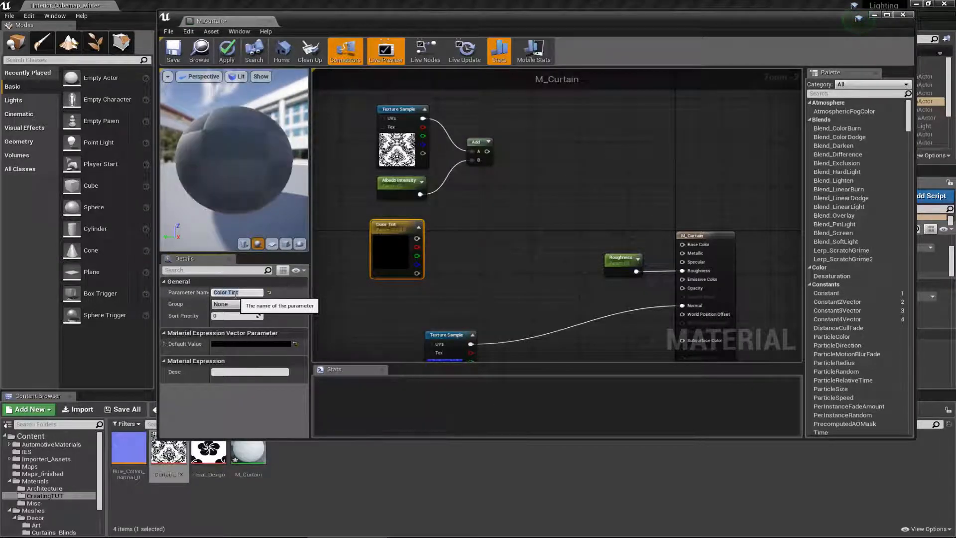
left_click_drag(395, 238, 401, 226)
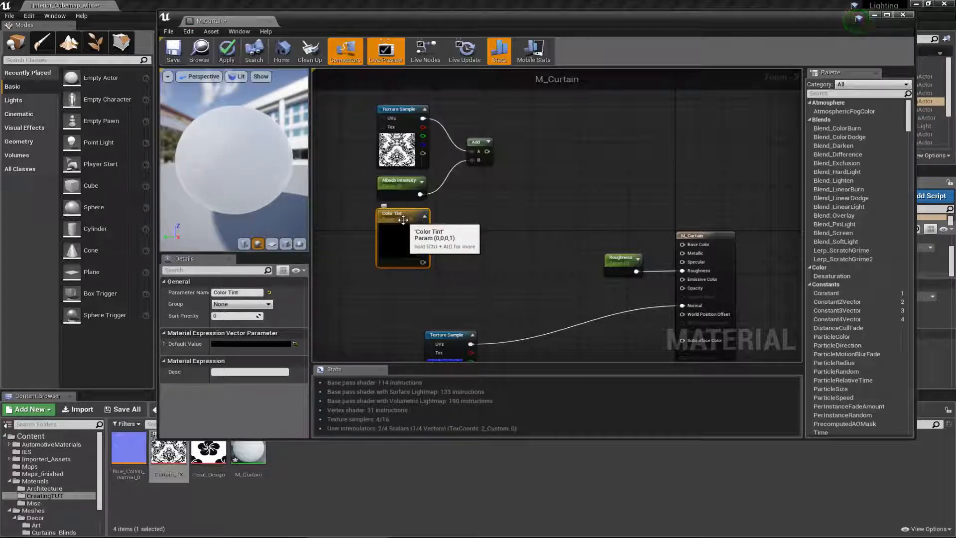
- Place a second Add node beside Color Tint and connect the Color Tint output to its A input
right_click_drag(500, 211, 463, 238)
left_click(464, 249)
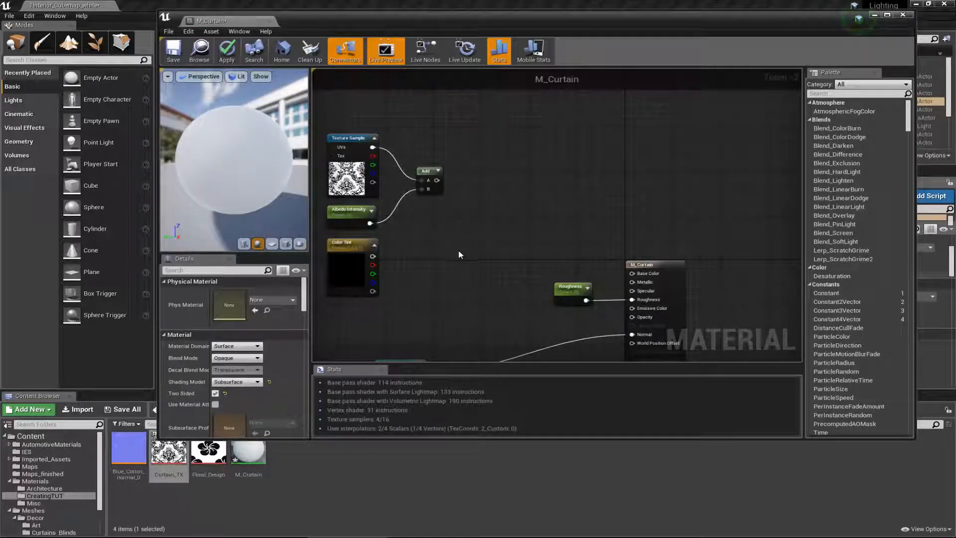
left_click(478, 244)
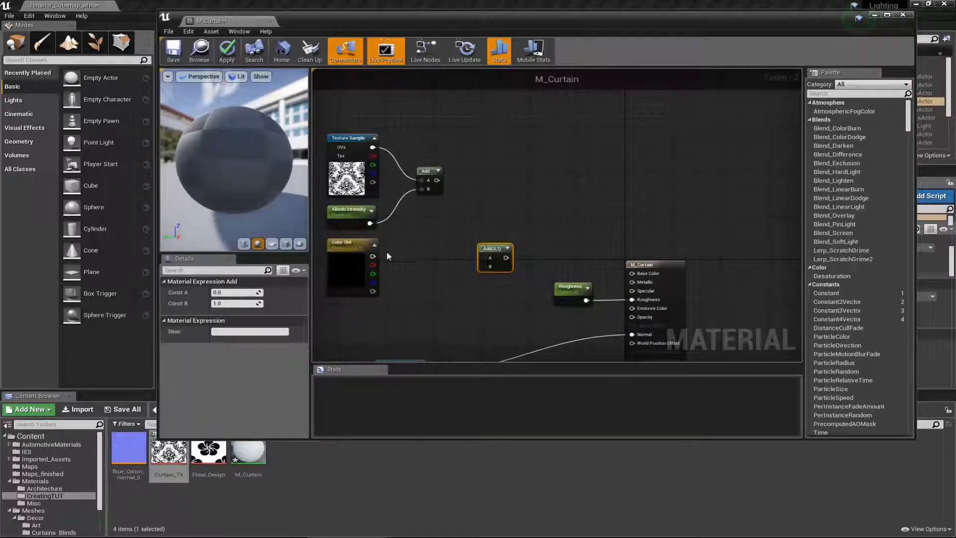
left_click_drag(372, 257, 486, 259)
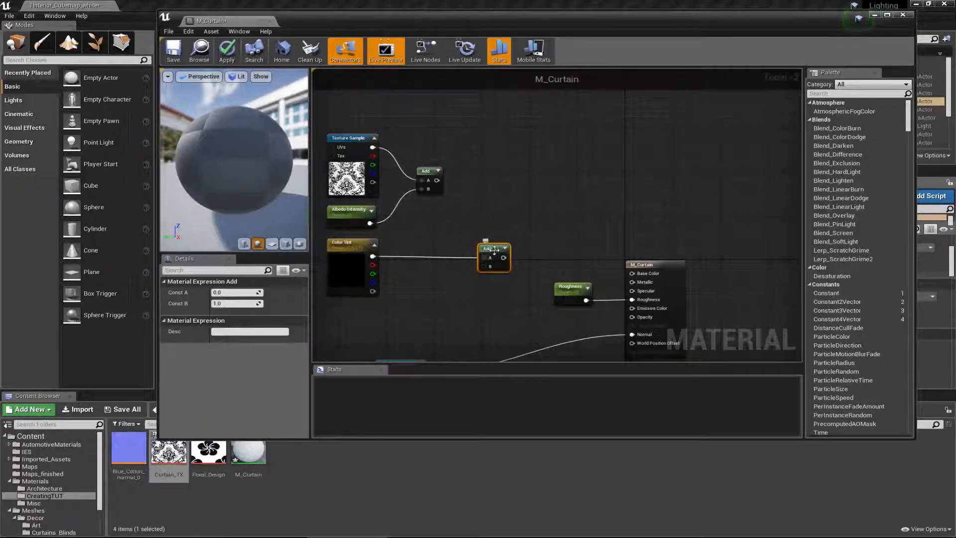
left_click_drag(491, 255, 477, 249)
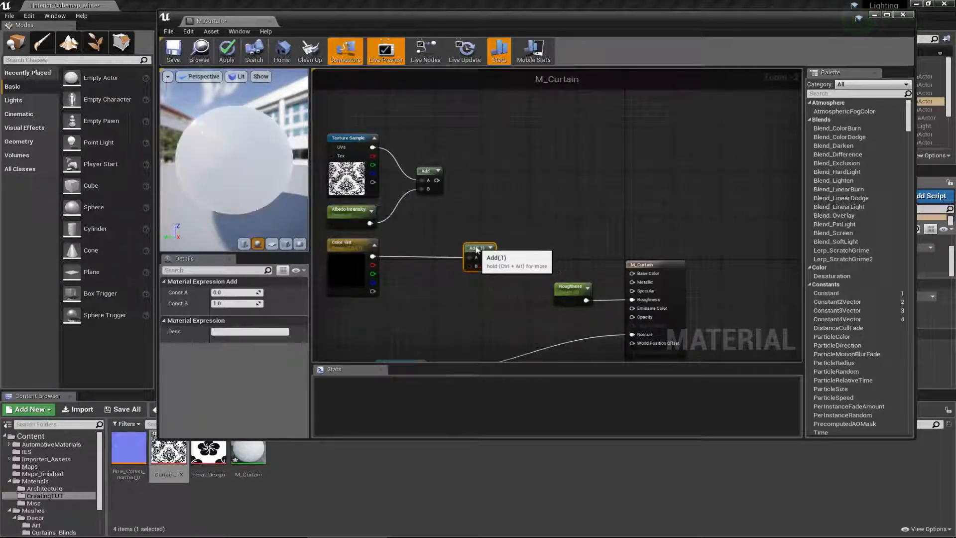
left_click(463, 193)
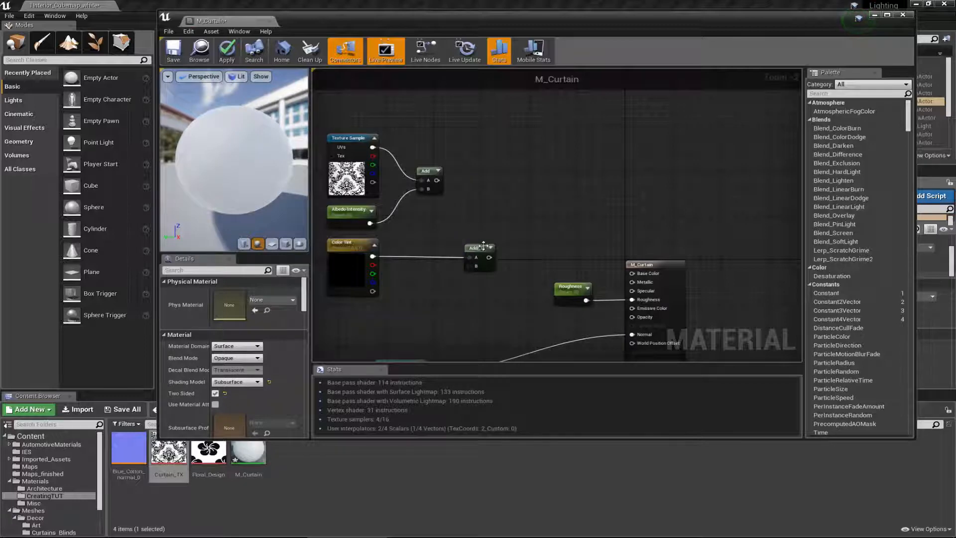
- Place a Multiply node in the graph between the two Add nodes and the M_Curtain material node
left_click(556, 211)
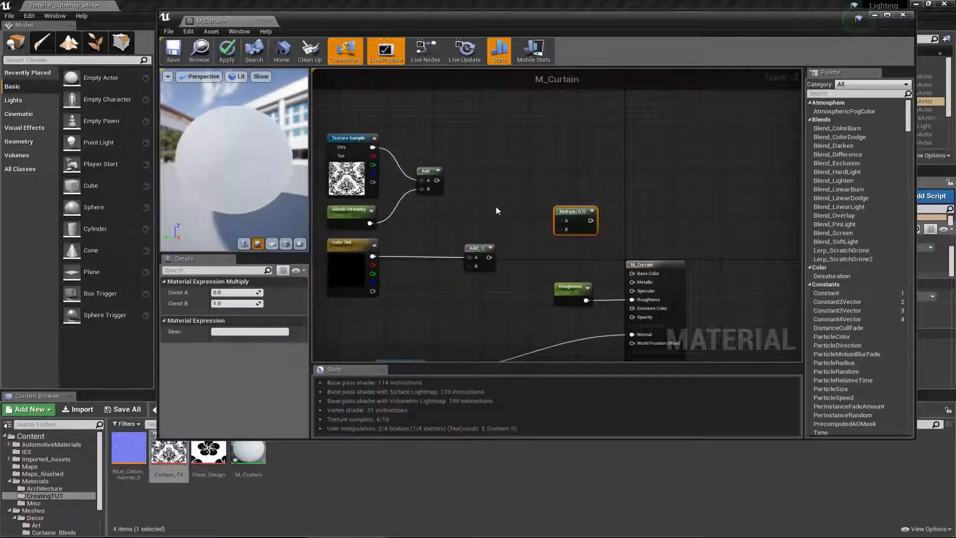
key("Delete")
right_click(565, 195)
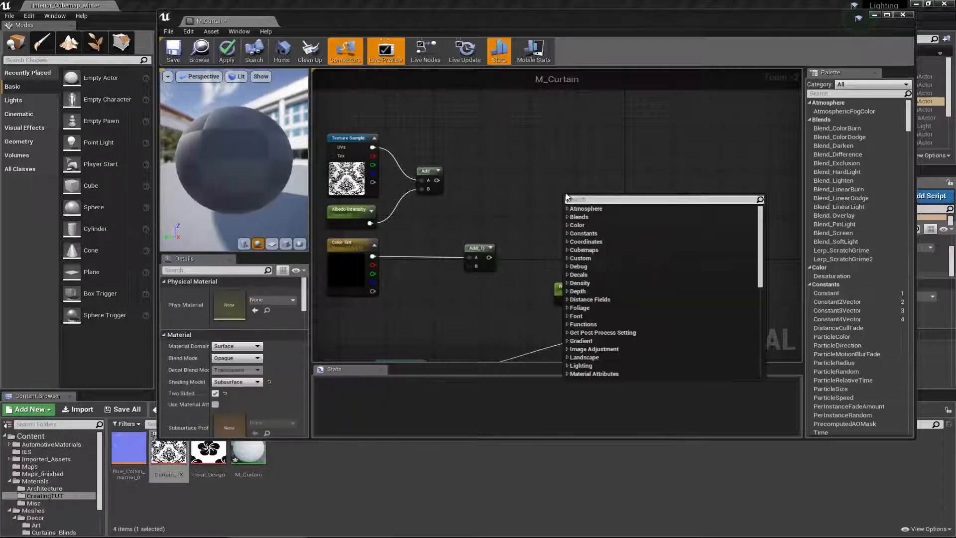
type("multip")
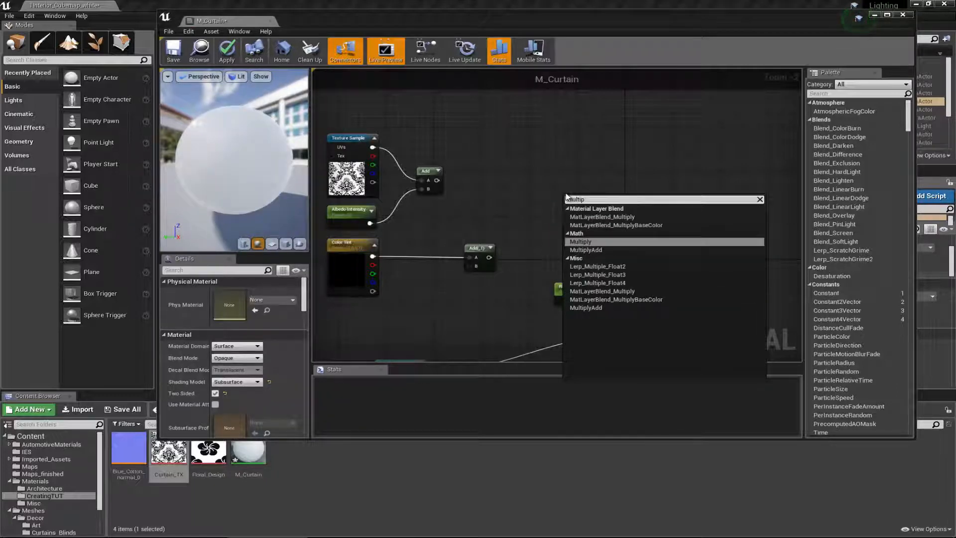
key("Return")
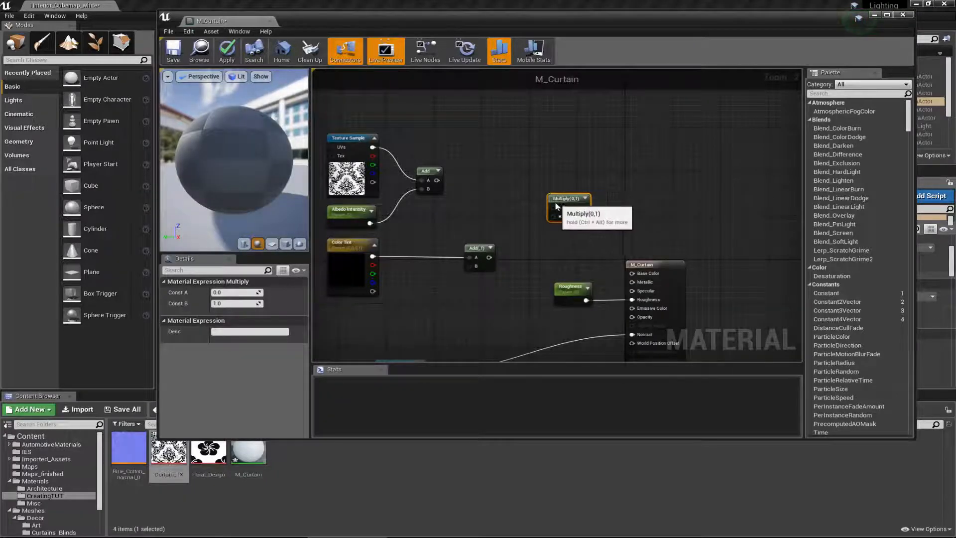
left_click_drag(556, 207, 551, 212)
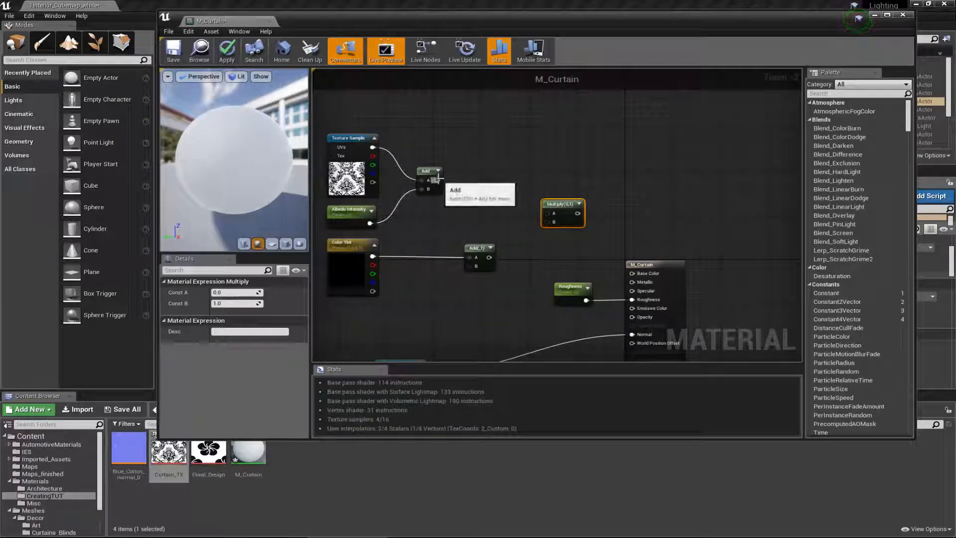
- Connect the albedo Add node to input A and the Color Tint Add node to input B of the Multiply node
left_click_drag(437, 180, 548, 213)
left_click_drag(493, 260, 553, 223)
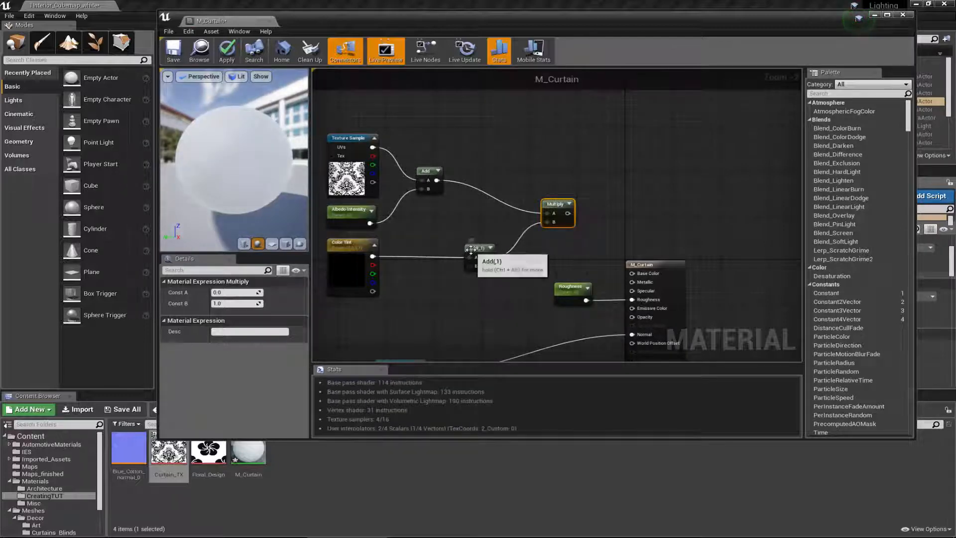
left_click(471, 269)
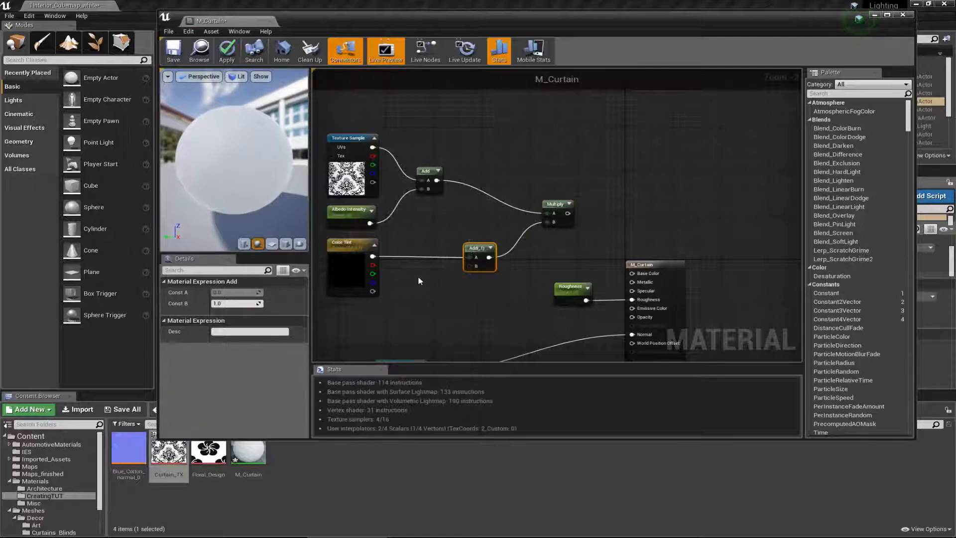
- Move the whole albedo and Color Tint node network, including Multiply, up and away from the material node
right_click_drag(418, 276, 467, 260)
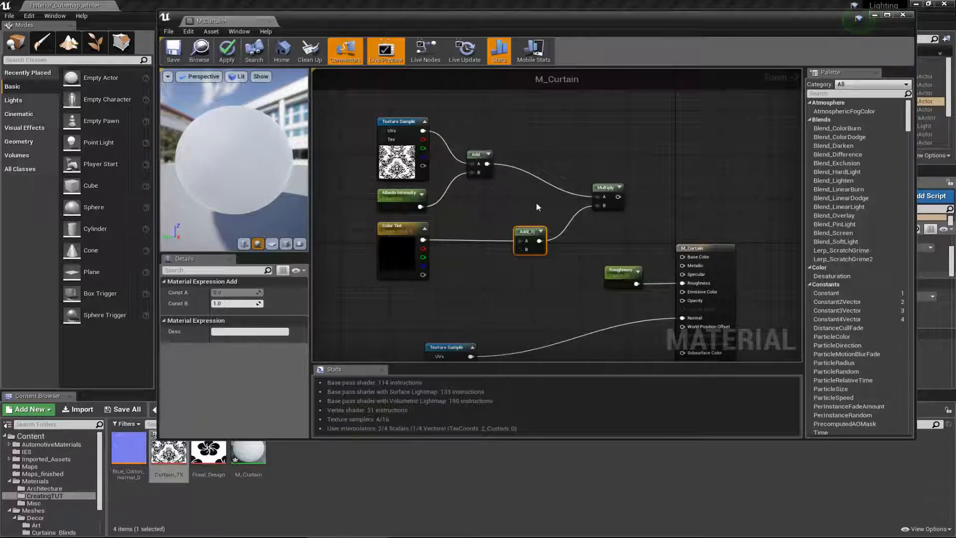
left_click_drag(355, 116, 606, 250)
left_click_drag(535, 228, 487, 191)
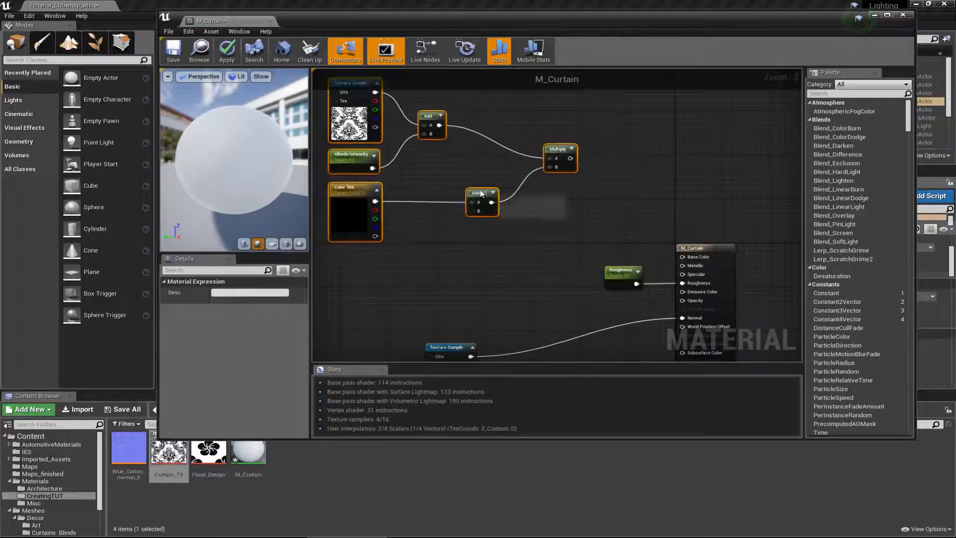
left_click(452, 241)
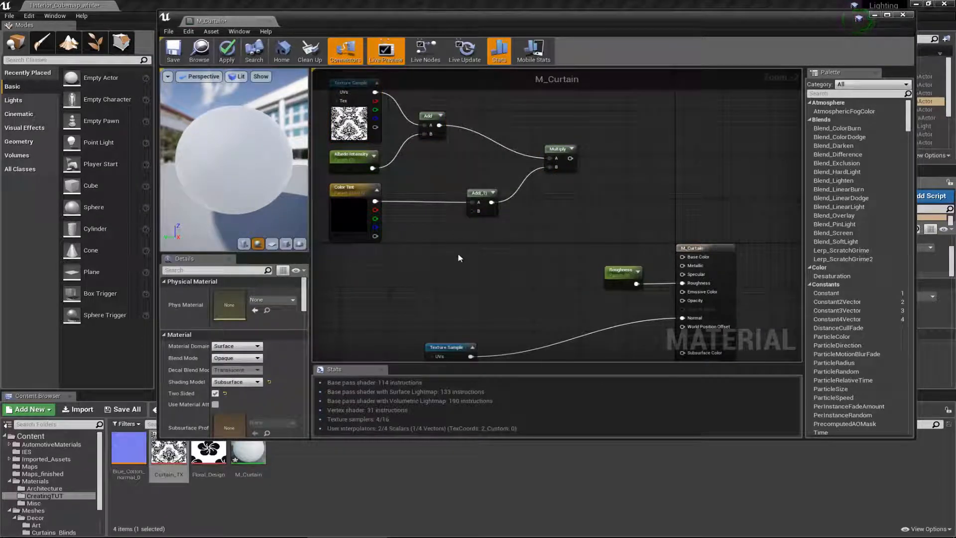
- Add a Fresnel utility node in the empty graph area below the Color Tint parameter
right_click_drag(448, 256, 486, 275)
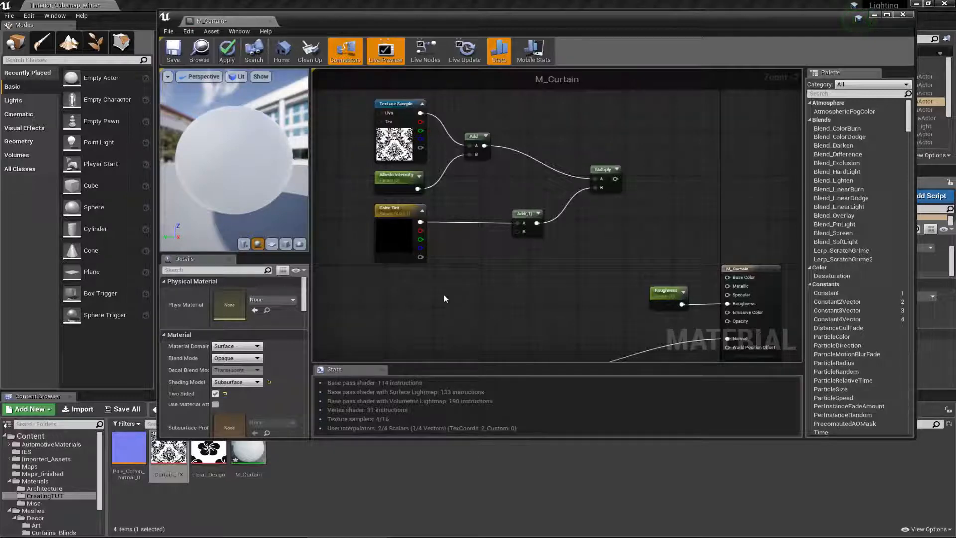
right_click(380, 297)
type("fresn")
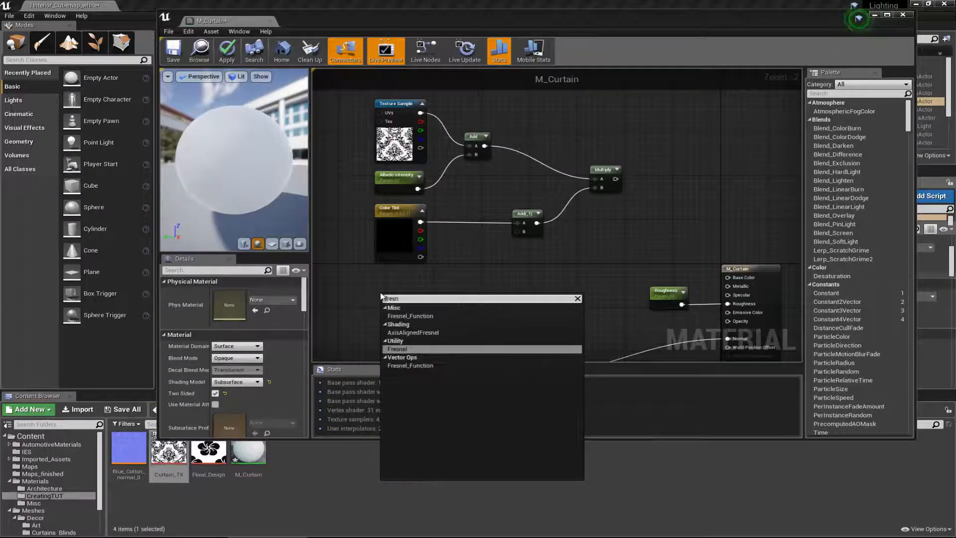
key("Return")
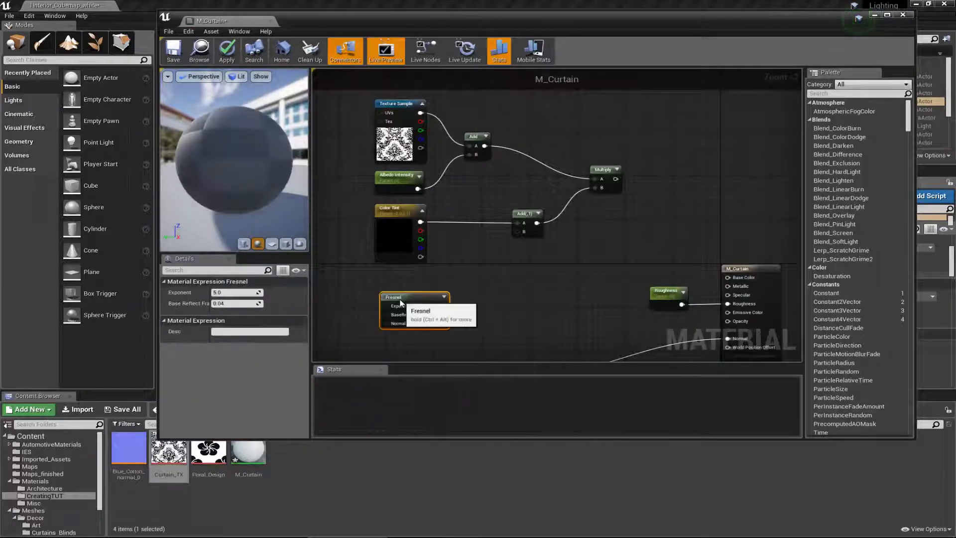
- Move the Fresnel node closer beneath Color Tint and add a Constant under it, converted to a scalar parameter
left_click_drag(380, 296, 357, 274)
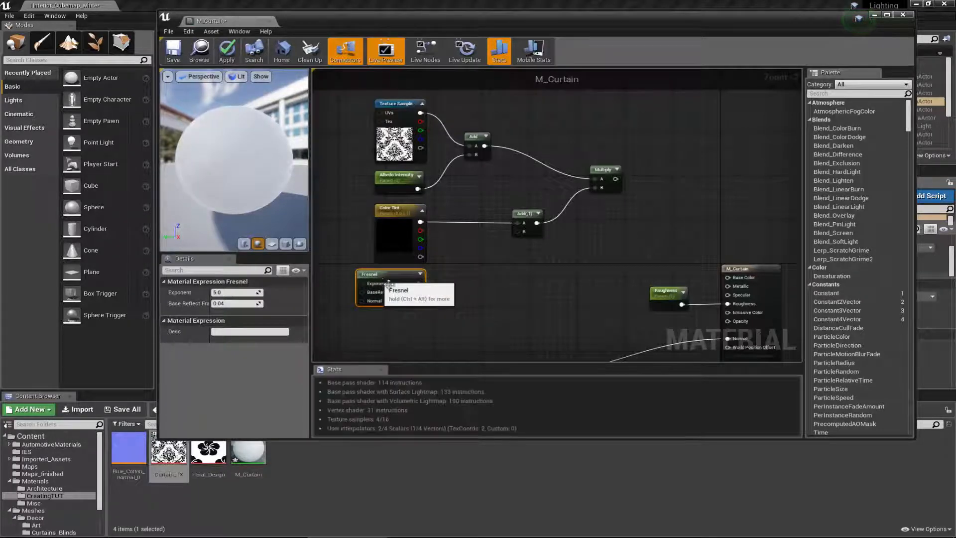
left_click(418, 329)
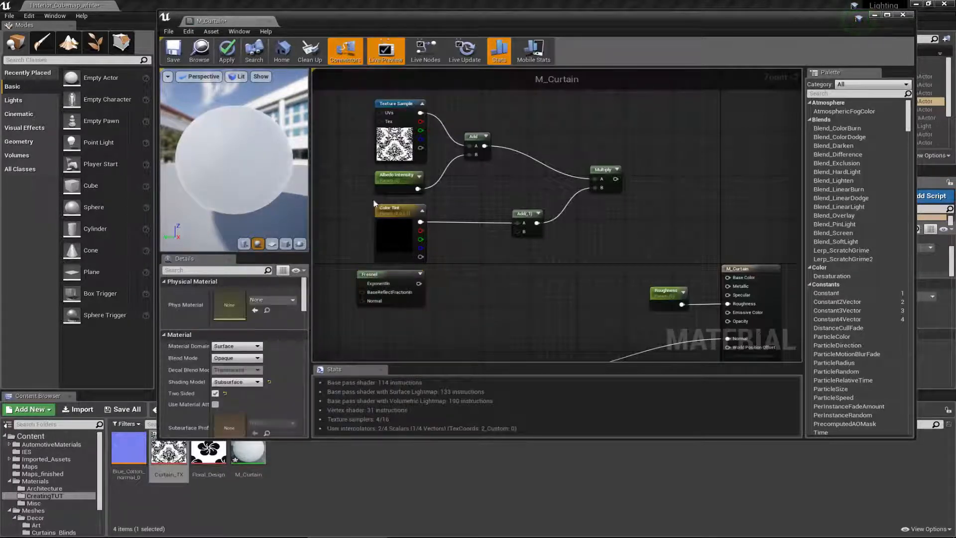
left_click(401, 328)
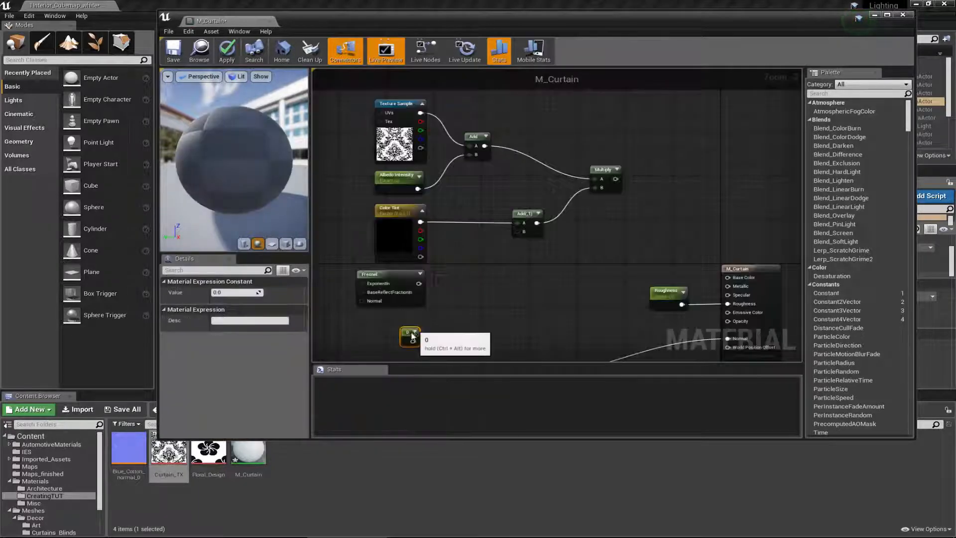
left_click_drag(396, 323, 411, 321)
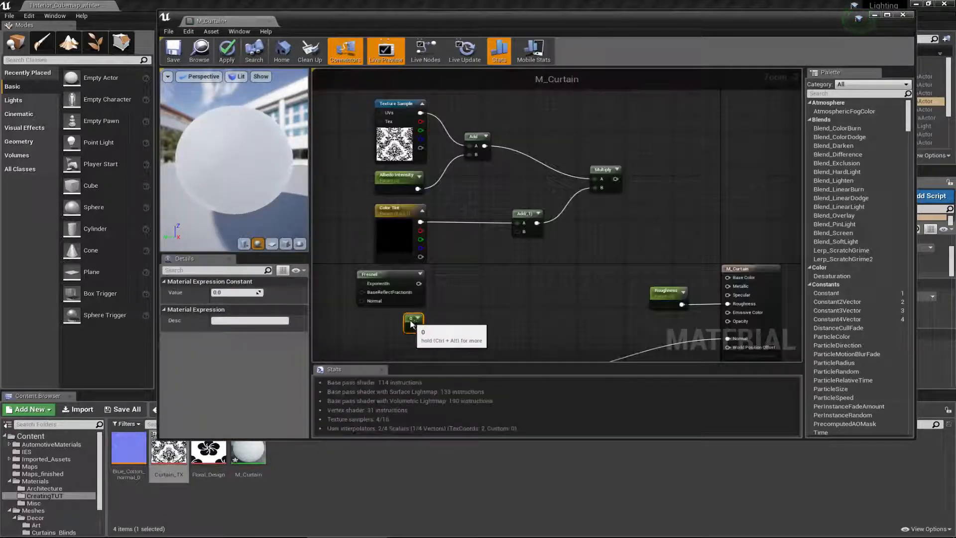
right_click(411, 321)
left_click(433, 325)
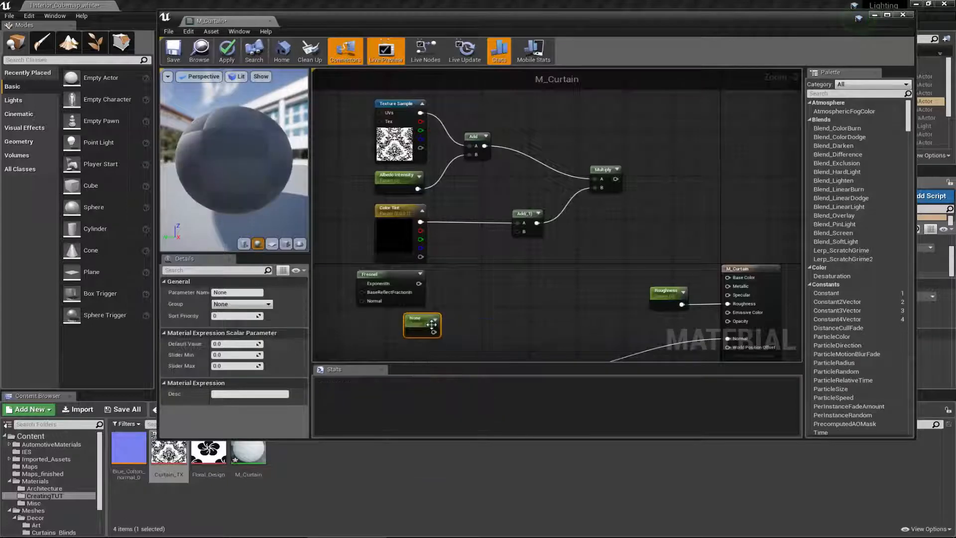
- Name the new scalar parameter Fresnel Intensity and align it directly beneath the Fresnel node
left_click(254, 292)
type("Fresne")
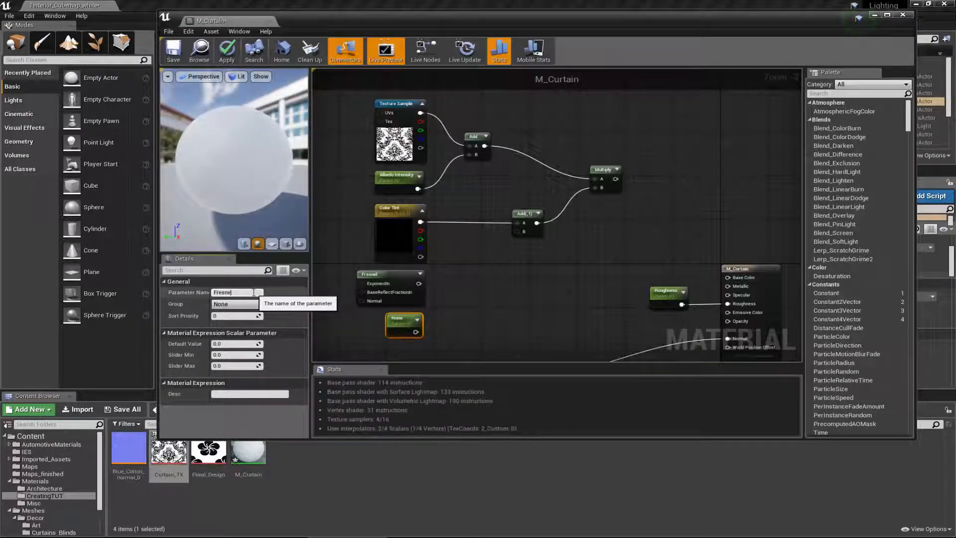
type("l Intensity")
key("Return")
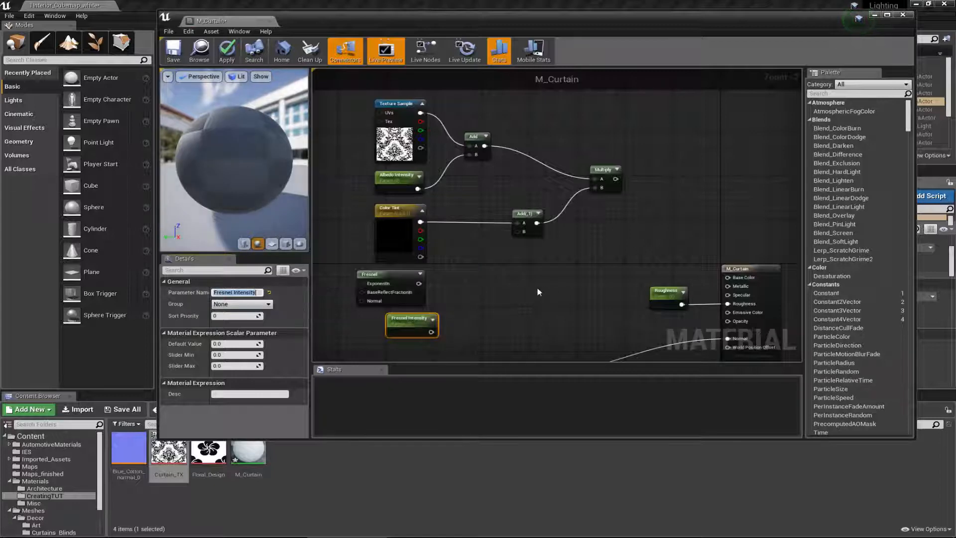
left_click_drag(418, 318, 406, 320)
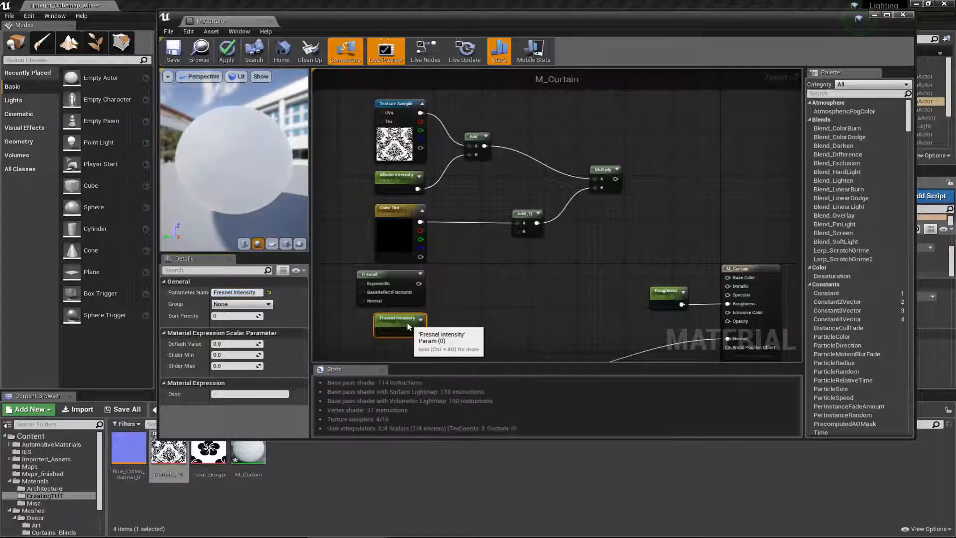
- Add a Multiply node combining Fresnel and Fresnel Intensity, and feed its output into input B of the Color Tint Add node
left_click(473, 301)
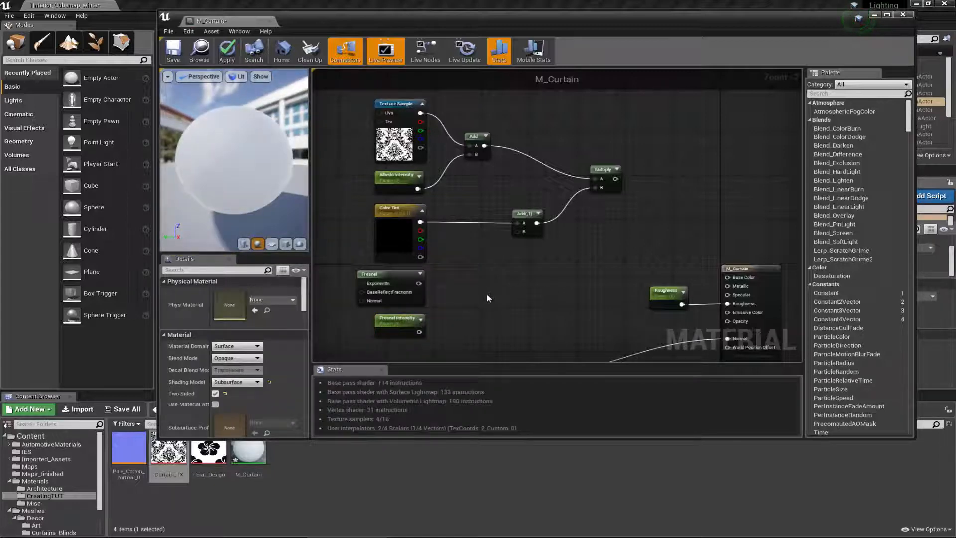
key("m")
left_click(473, 285)
mouse_move(476, 289)
left_mouse_down()
mouse_move(454, 279)
mouse_move(458, 289)
left_mouse_up()
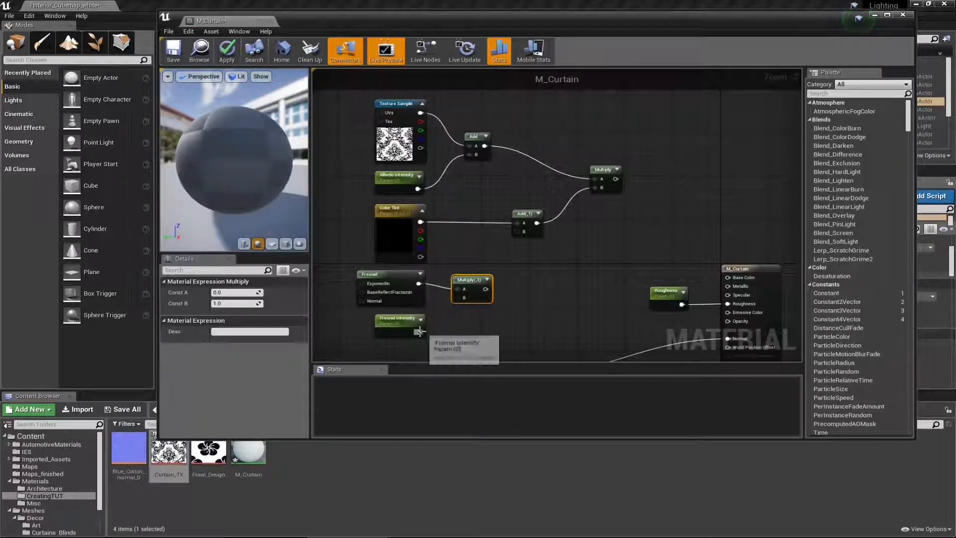
left_click_drag(419, 332, 520, 231)
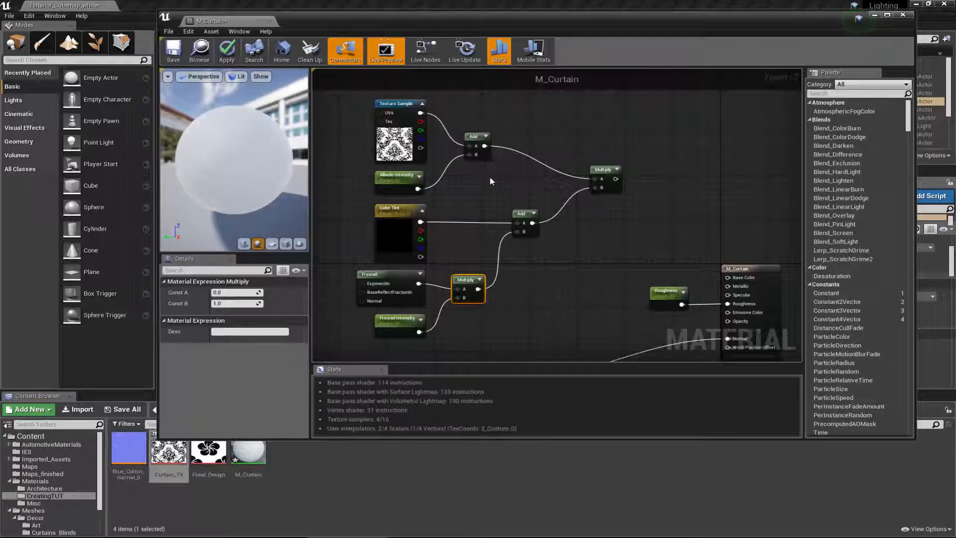
- Connect the output of the final albedo Multiply node to the material's Base Color
right_click_drag(490, 180, 505, 179)
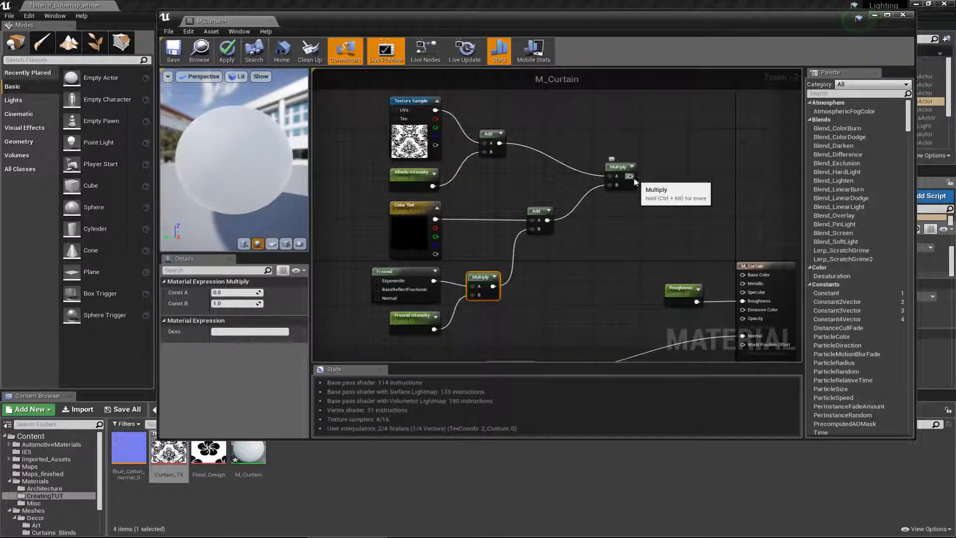
left_click_drag(633, 180, 752, 280)
- Set the Fresnel Intensity parameter's default value to 0.3
left_click(430, 323)
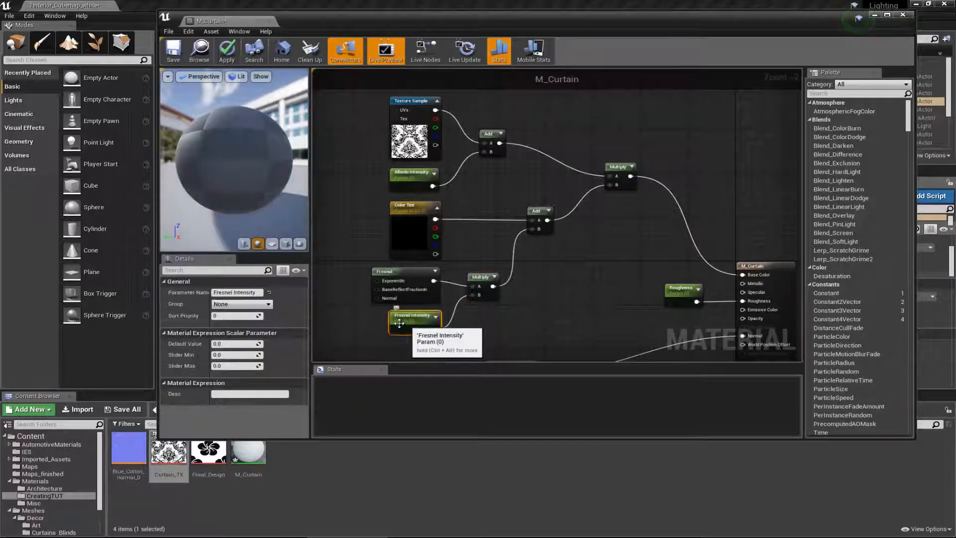
left_click(251, 343)
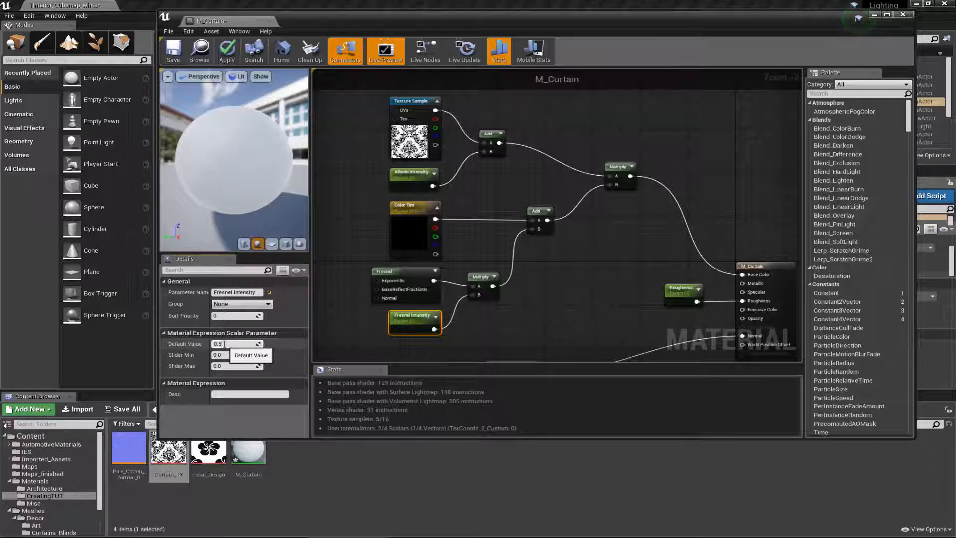
key("Return")
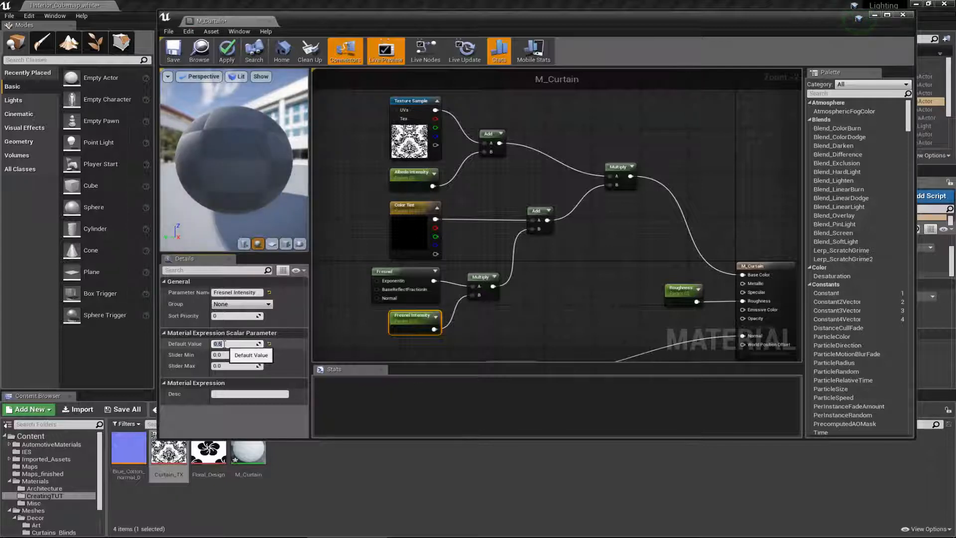
type("0.3")
key("Return")
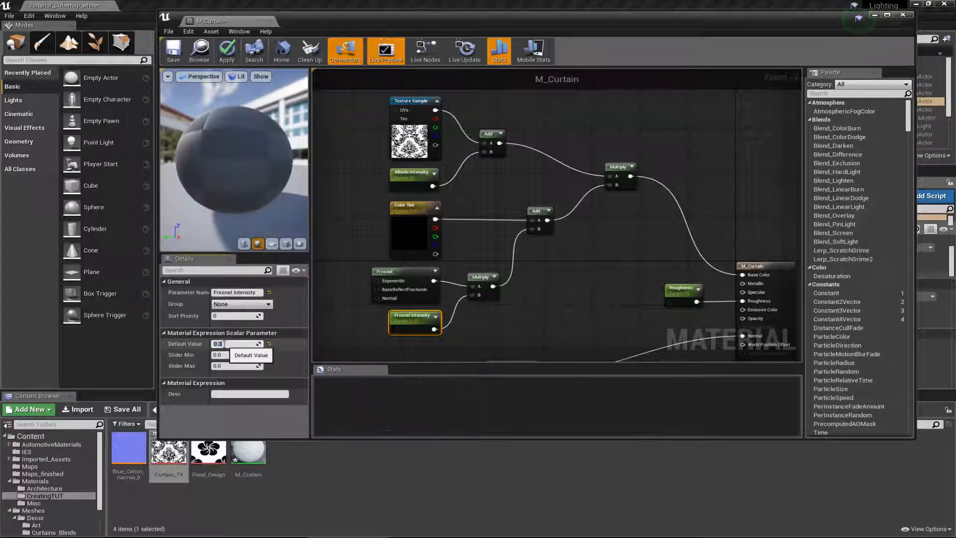
- Set Color Tint's default color to pink, hex sRGB F5708CFF, and shift its node back in line with the other inputs
left_click(416, 231)
left_click(279, 343)
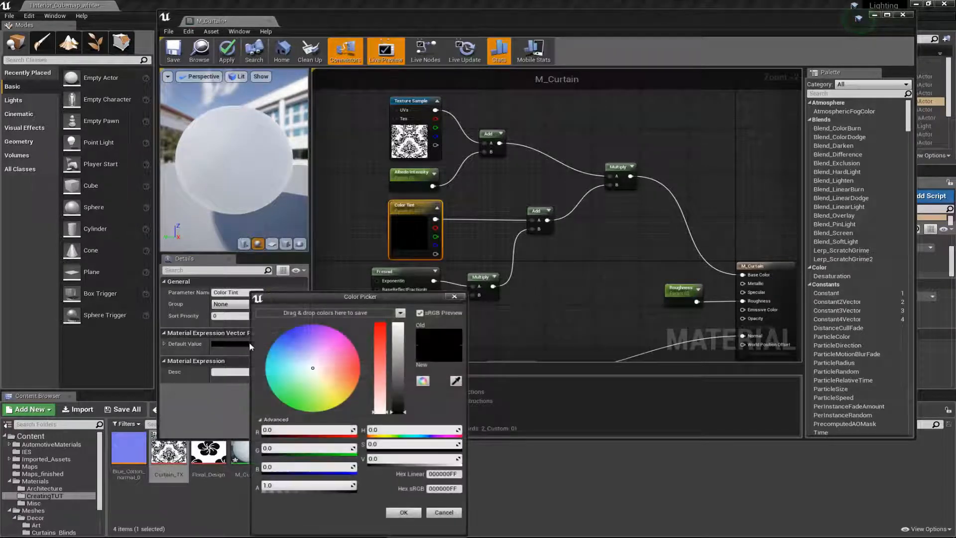
left_click_drag(345, 358, 352, 363)
left_click(398, 331)
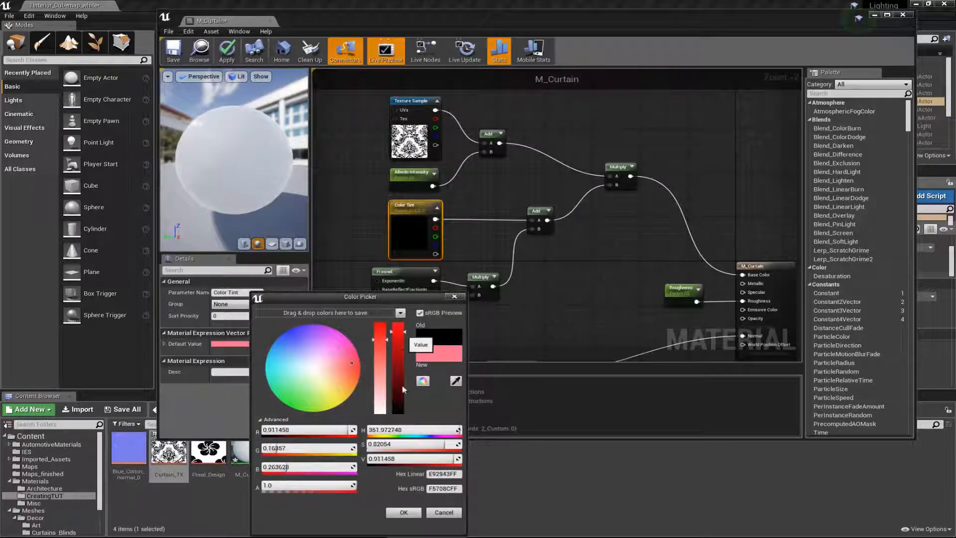
left_click(403, 513)
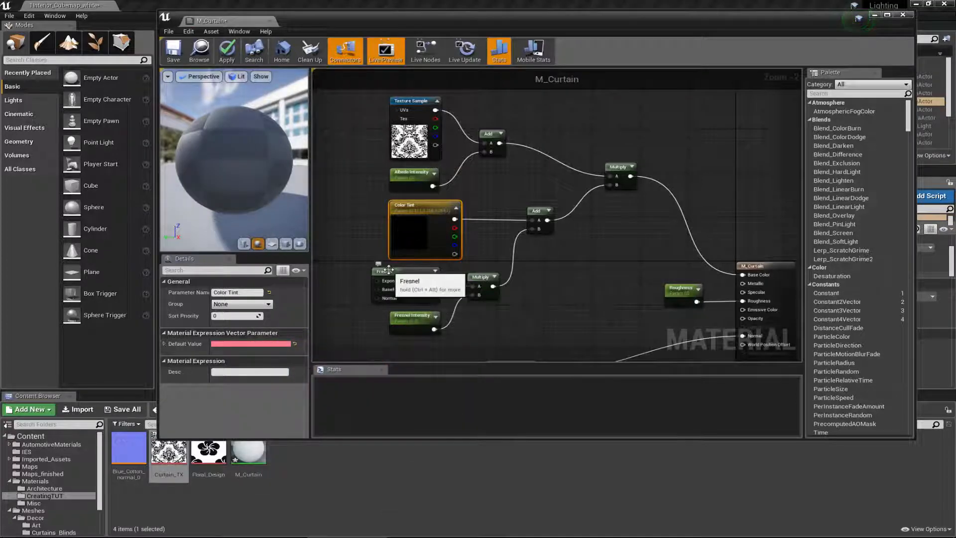
left_click_drag(415, 225, 379, 209)
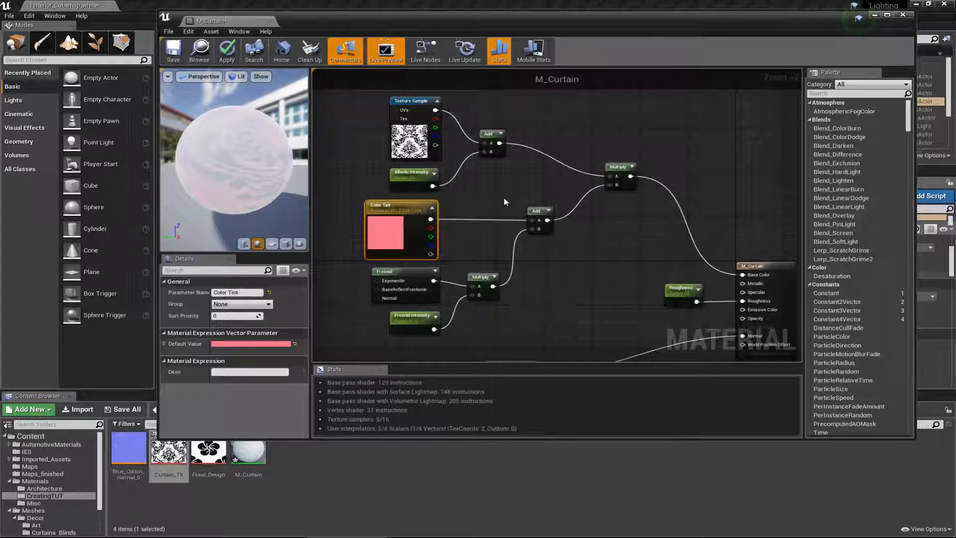
- Move the whole albedo, Color Tint and Fresnel network up and away from the material node, and shift Roughness closer to that node
right_click_drag(500, 216, 503, 211)
left_click_drag(353, 102, 657, 337)
left_click(656, 338)
left_click_drag(355, 106, 627, 341)
left_click_drag(634, 182, 580, 149)
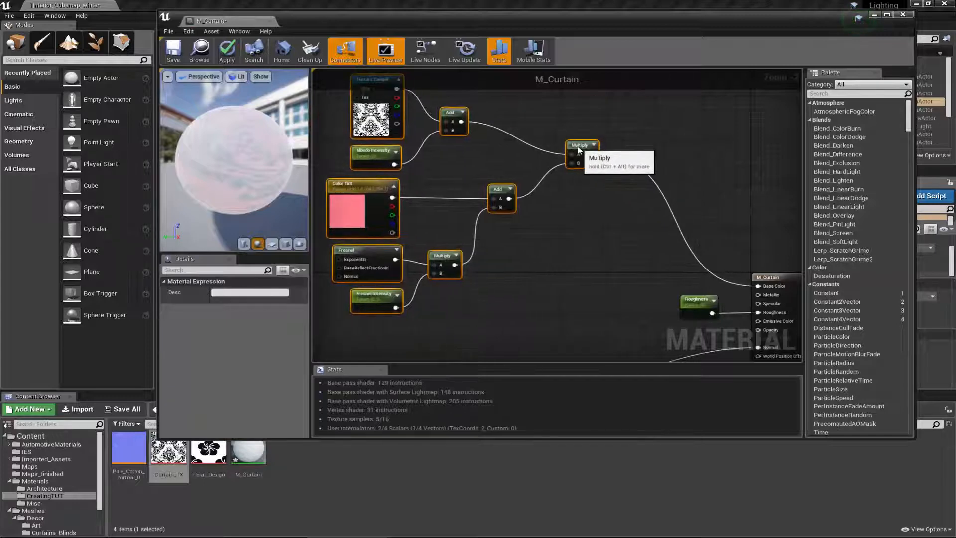
left_click(636, 266)
left_click_drag(695, 303, 707, 304)
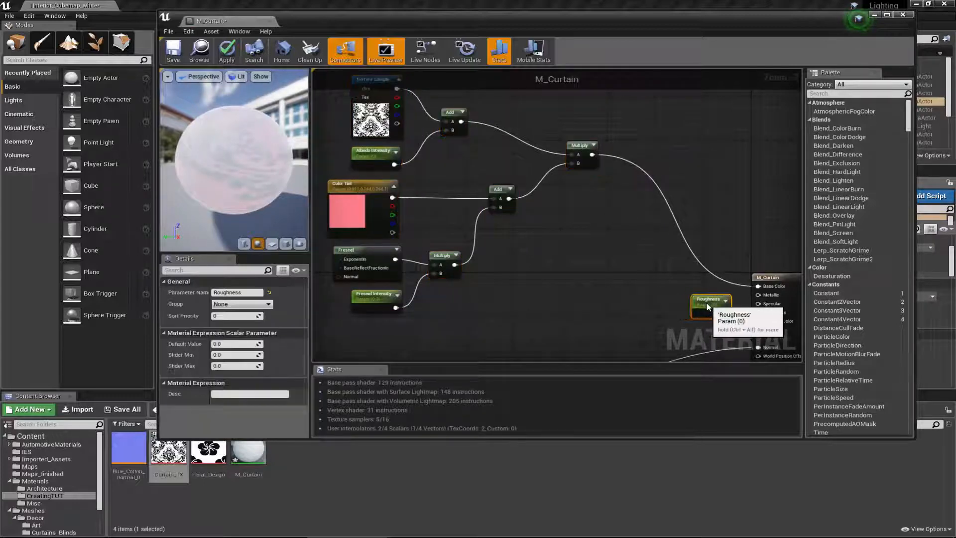
left_click(581, 278)
- Review the node graph, following the albedo, Color Tint, Fresnel and normal map connections to the material node
scroll(566, 274, "down", 2)
scroll(558, 263, "down", 1)
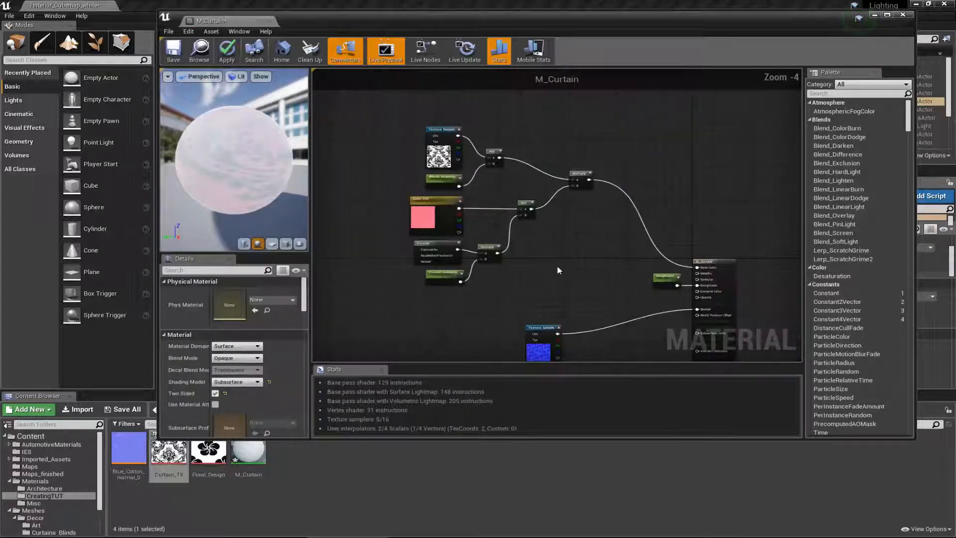
right_click_drag(557, 265, 541, 233)
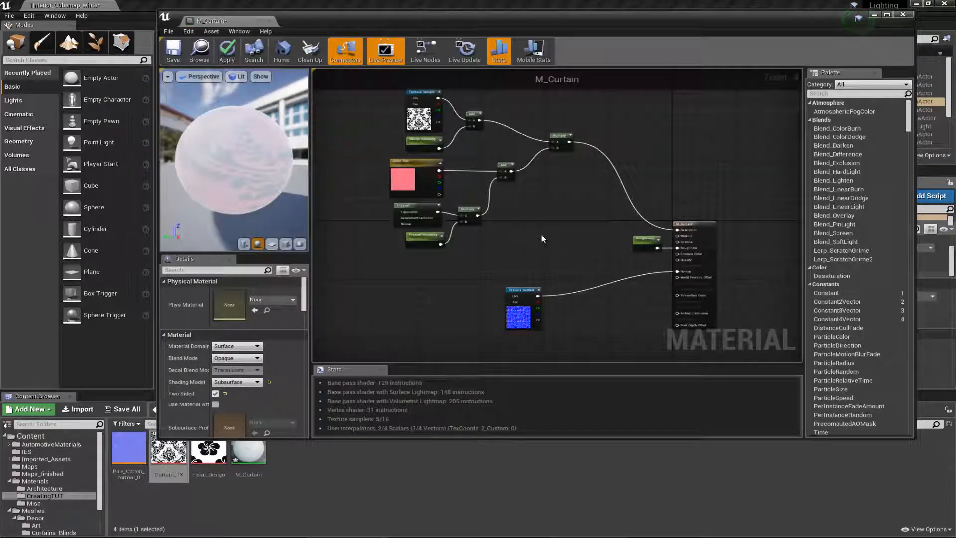
scroll(580, 277, "up", 2)
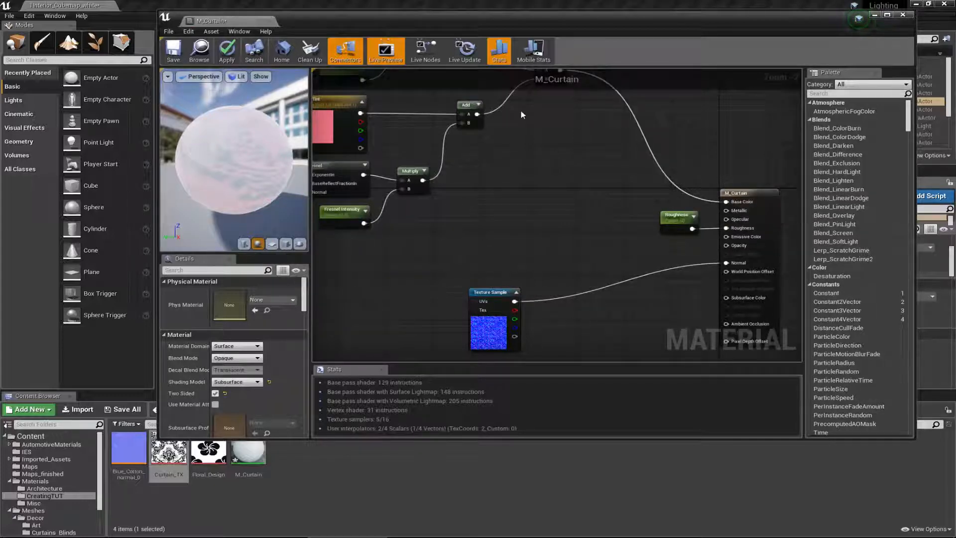
right_click_drag(523, 115, 489, 169)
scroll(529, 182, "down", 1)
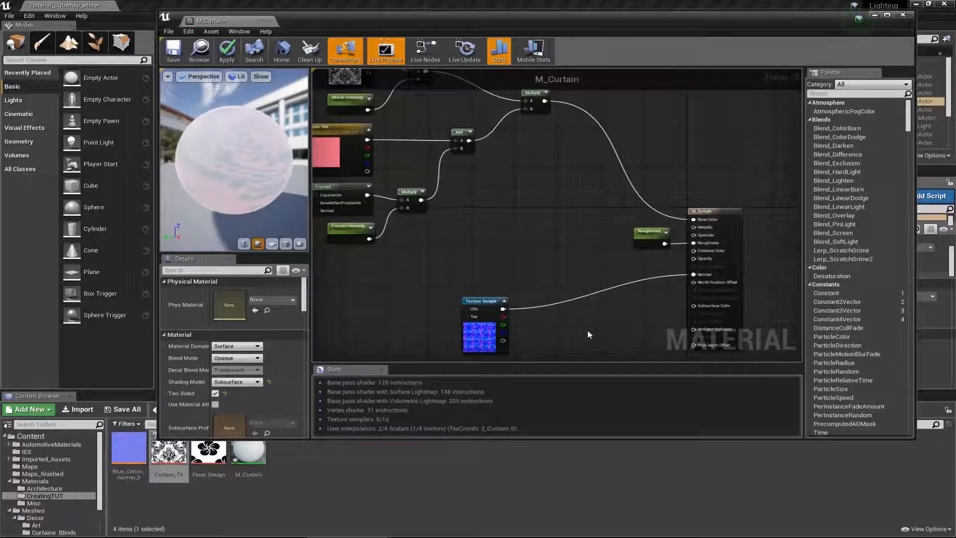
right_click_drag(587, 330, 616, 353)
scroll(464, 183, "up", 1)
right_click_drag(467, 139, 476, 224)
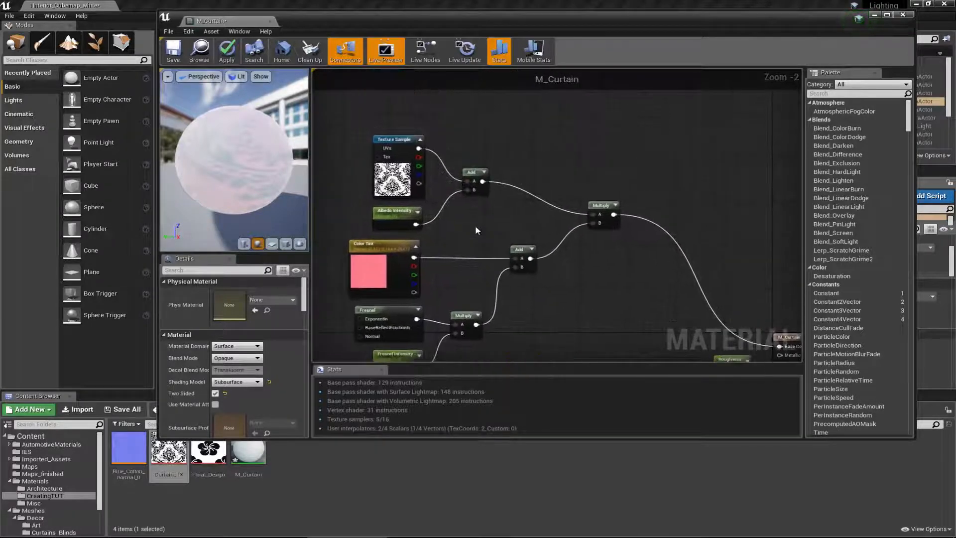
left_click(470, 174)
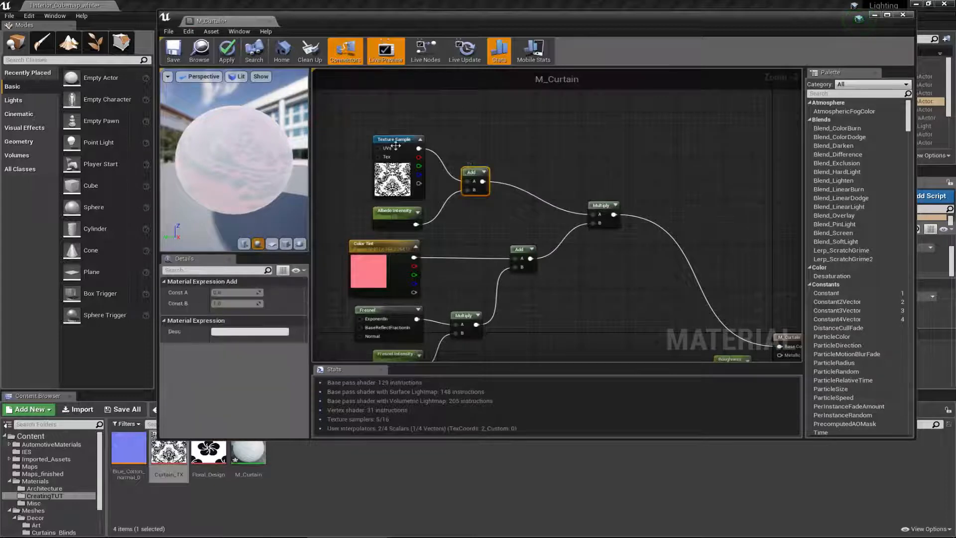
right_click_drag(453, 228, 414, 161)
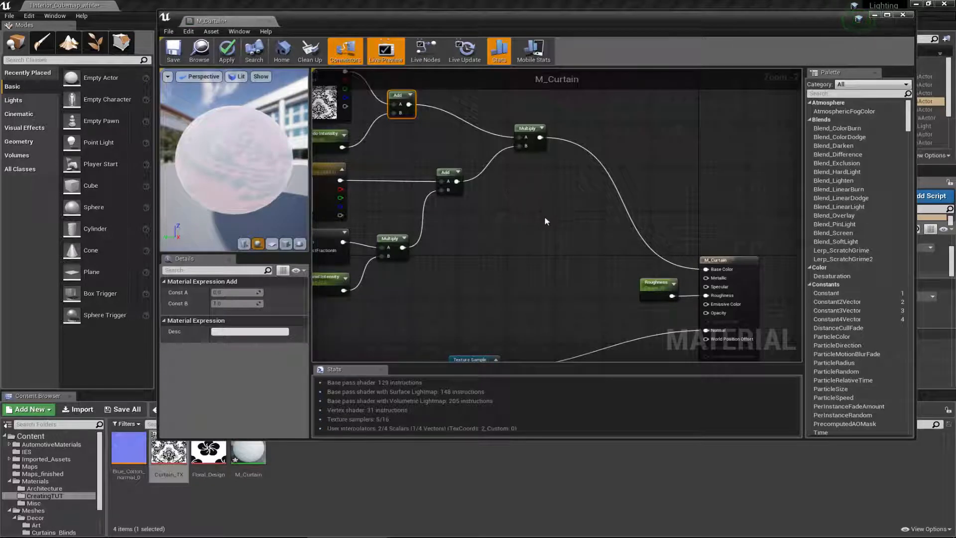
left_click(486, 284)
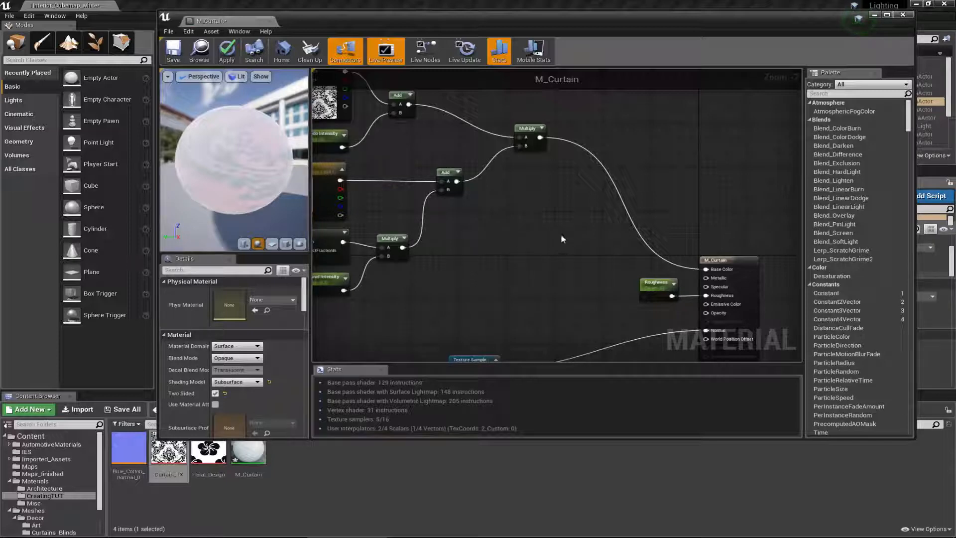
key("Home")
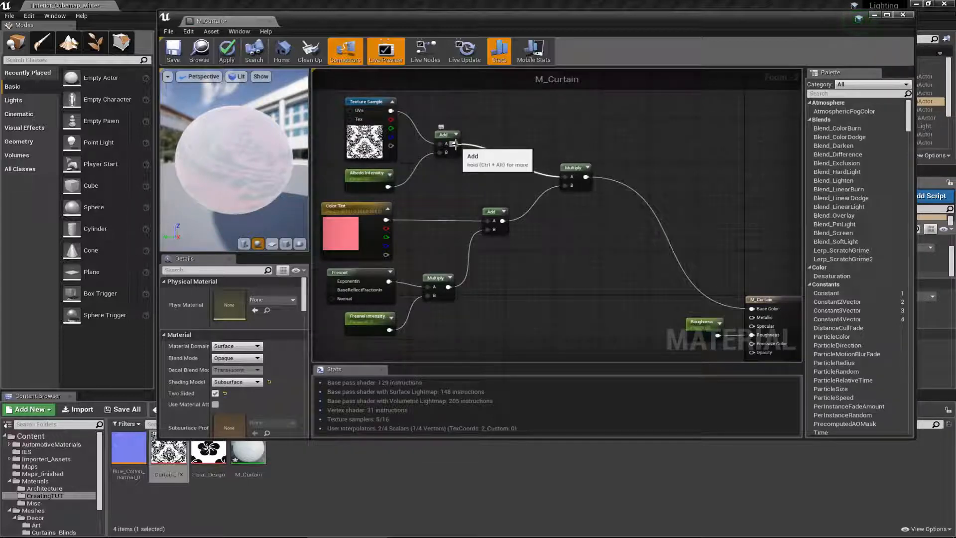
- Add a OneMinus node fed by the albedo Add output and place it below the Color Tint Add node
left_click_drag(455, 144, 557, 249)
left_click_drag(556, 249, 557, 248)
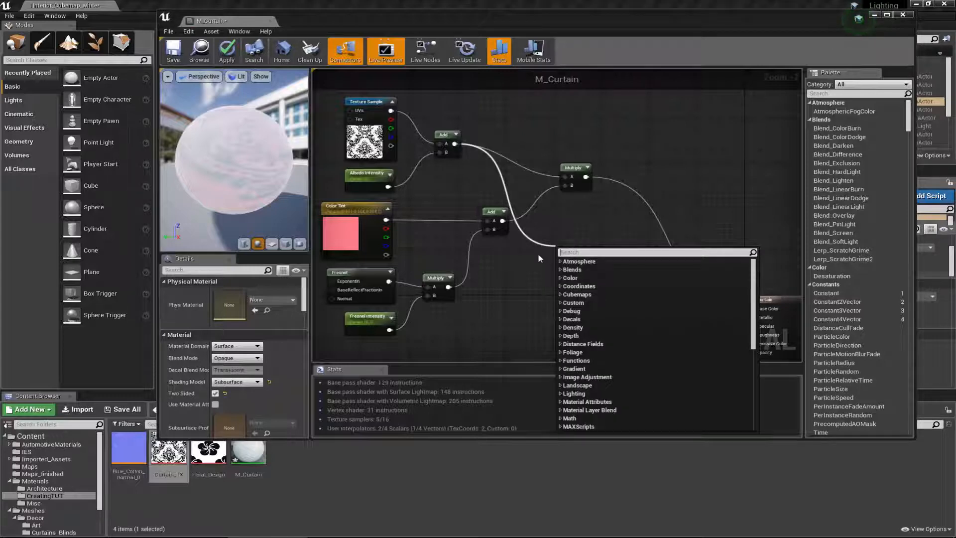
type("1-")
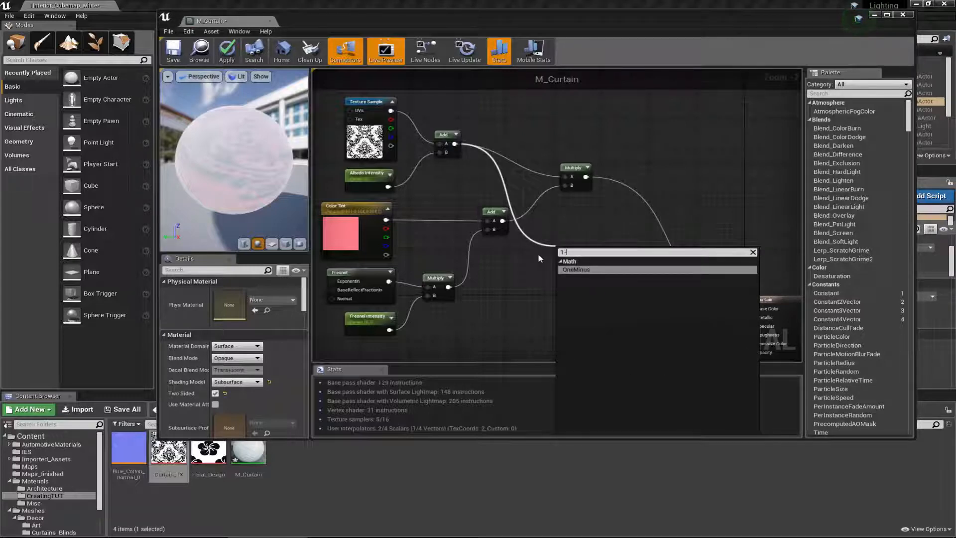
left_click(578, 269)
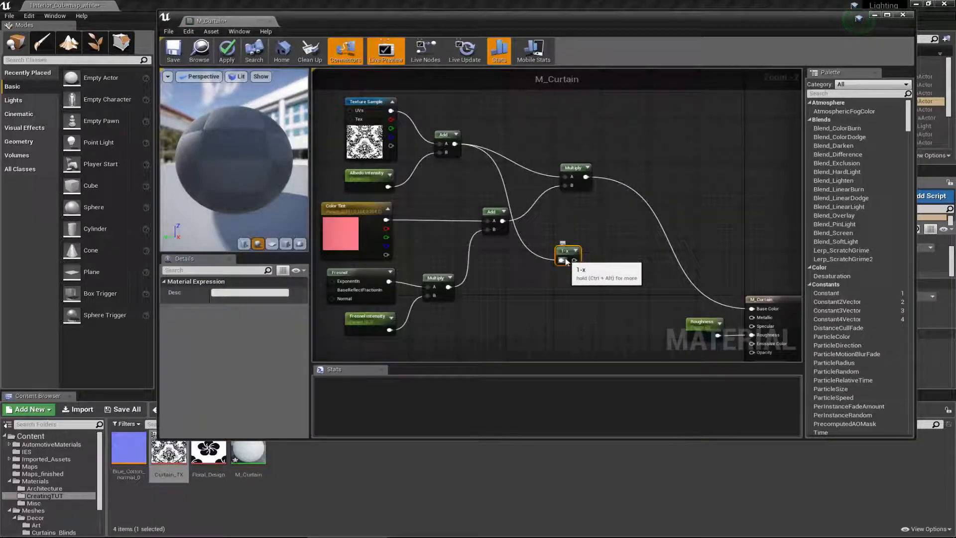
left_click_drag(562, 260, 500, 267)
key("Escape")
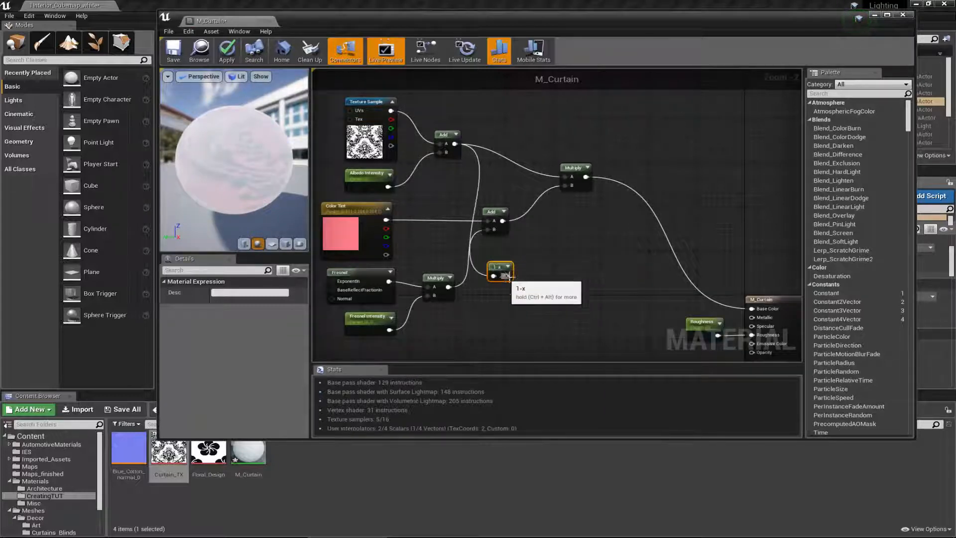
- Add a Constant node below the OneMinus node and convert it to a parameter
right_click_drag(506, 287, 507, 258)
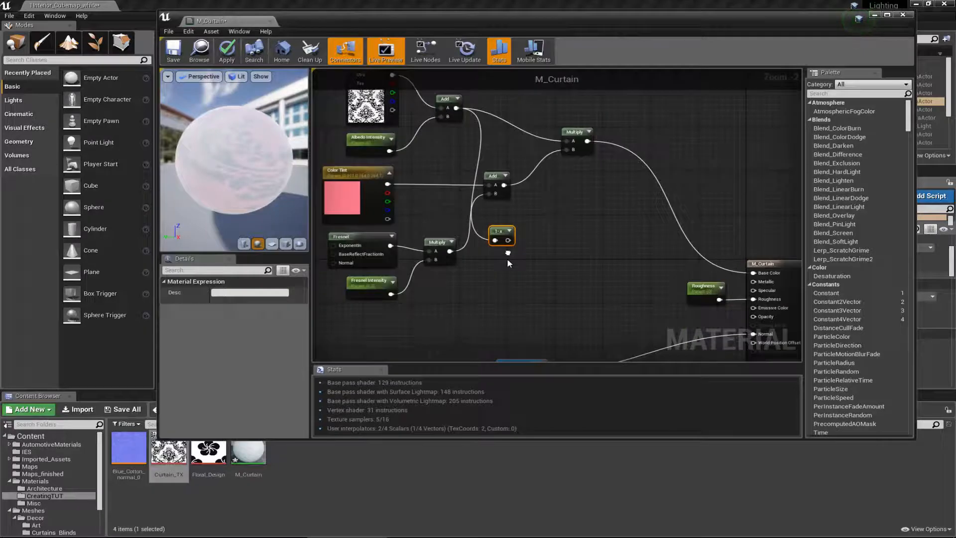
scroll(473, 226, "up", 2)
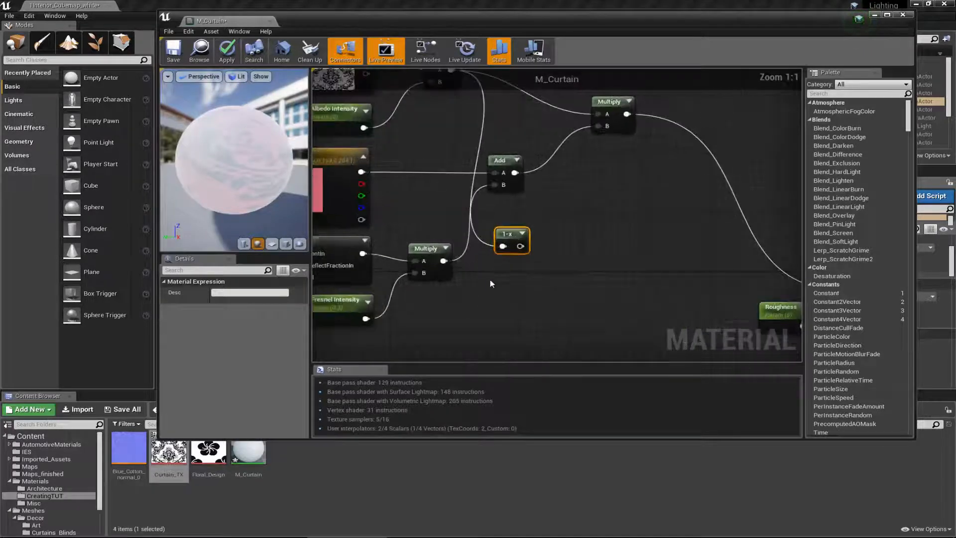
left_click(514, 309)
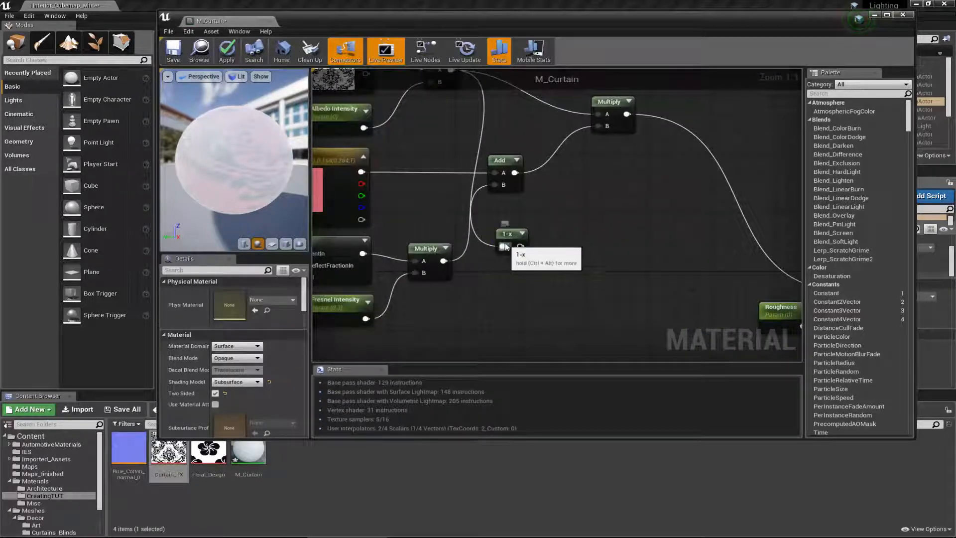
left_click(510, 297)
left_click_drag(509, 297, 517, 280)
right_click(513, 277)
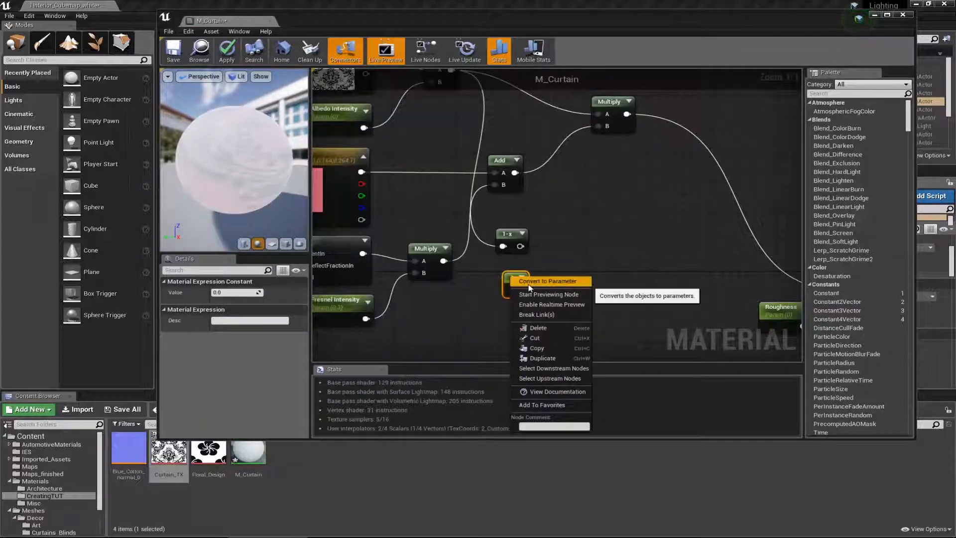
left_click(530, 282)
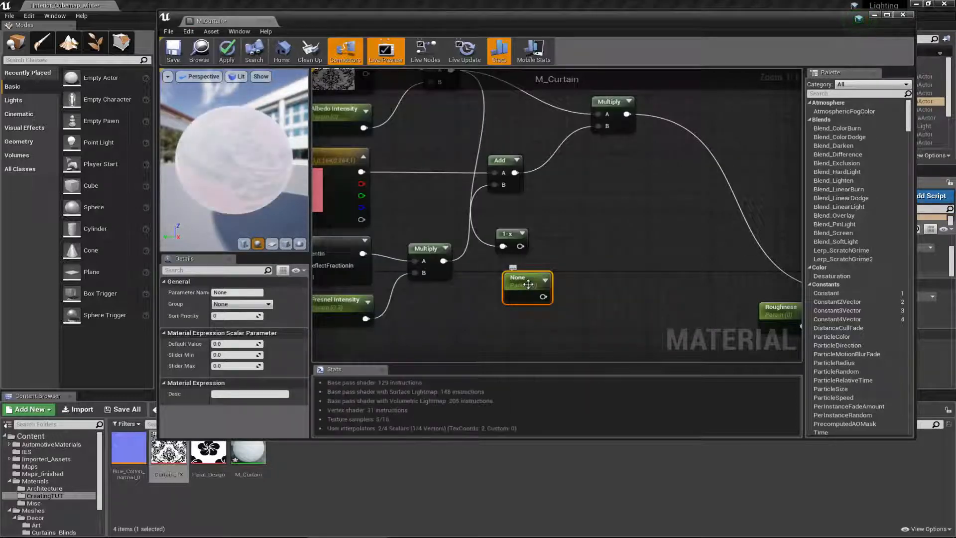
key("c")
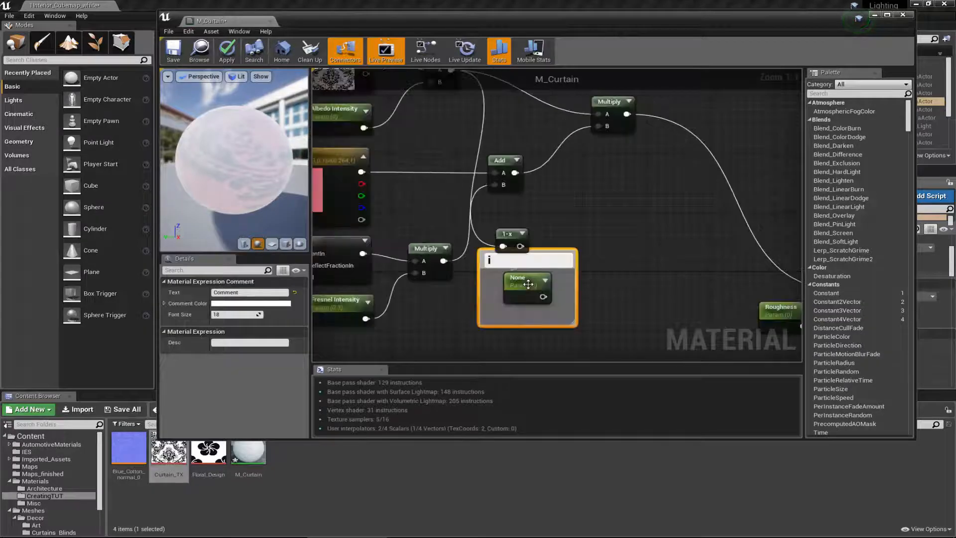
left_click(635, 274)
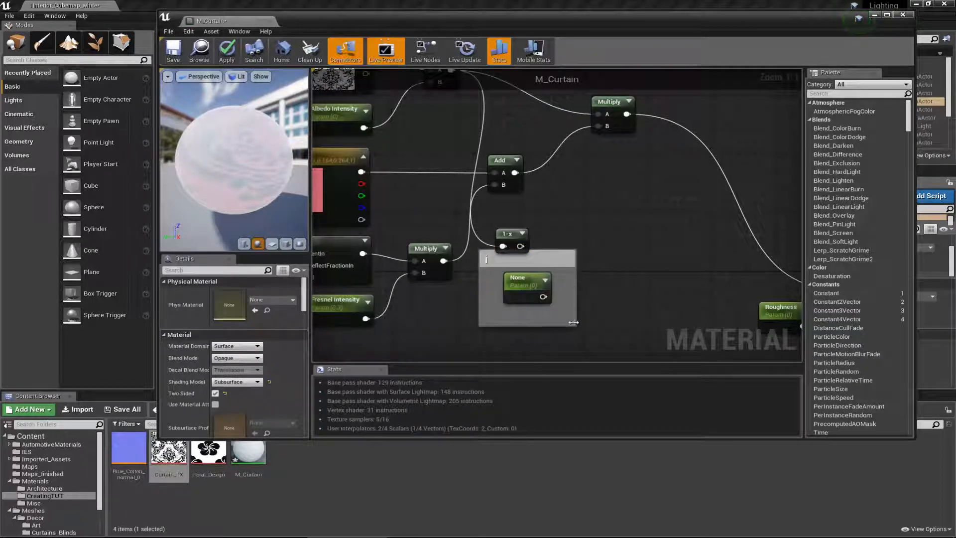
left_click(555, 268)
key("Delete")
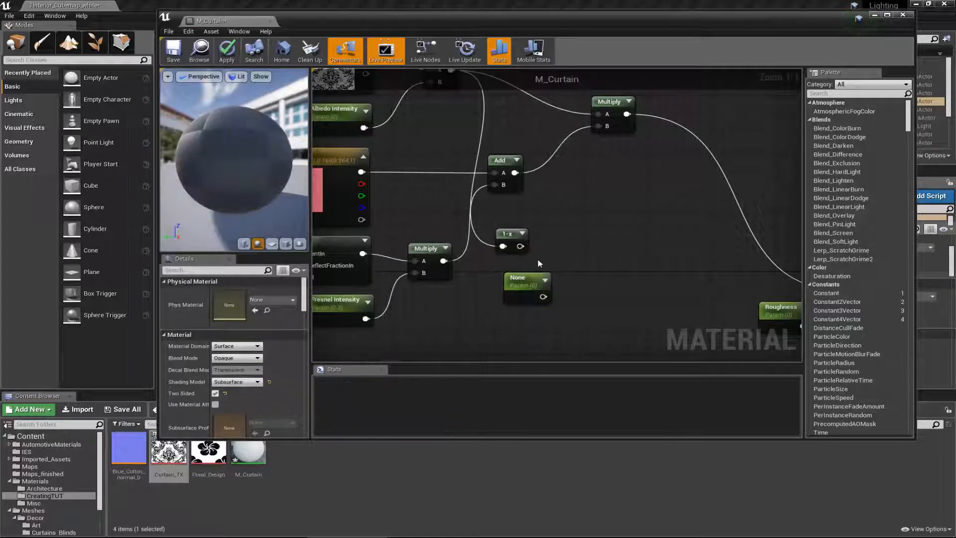
- Name the new scalar parameter SS Opacity and shift its node slightly toward the Fresnel Multiply node
left_click(531, 290)
left_click(232, 293)
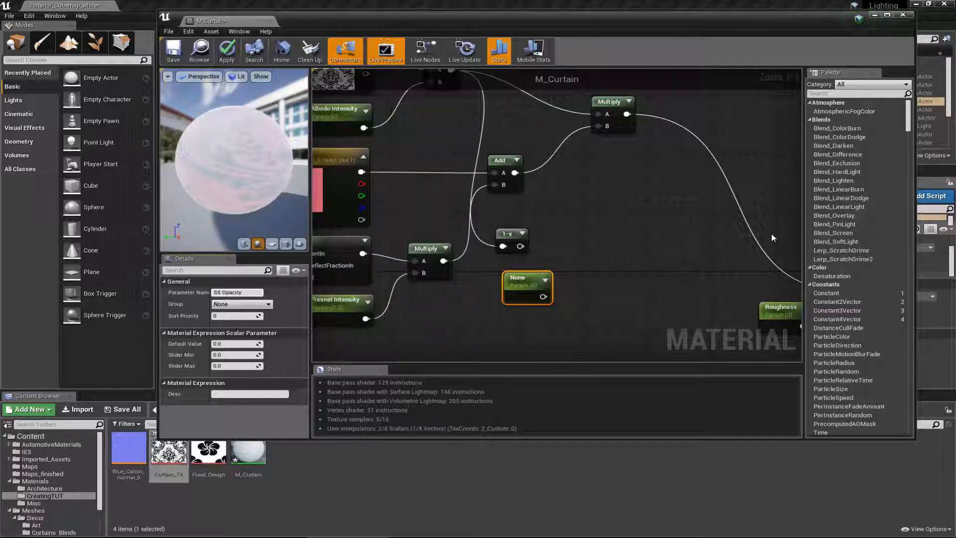
key("Return")
left_click_drag(513, 283, 499, 283)
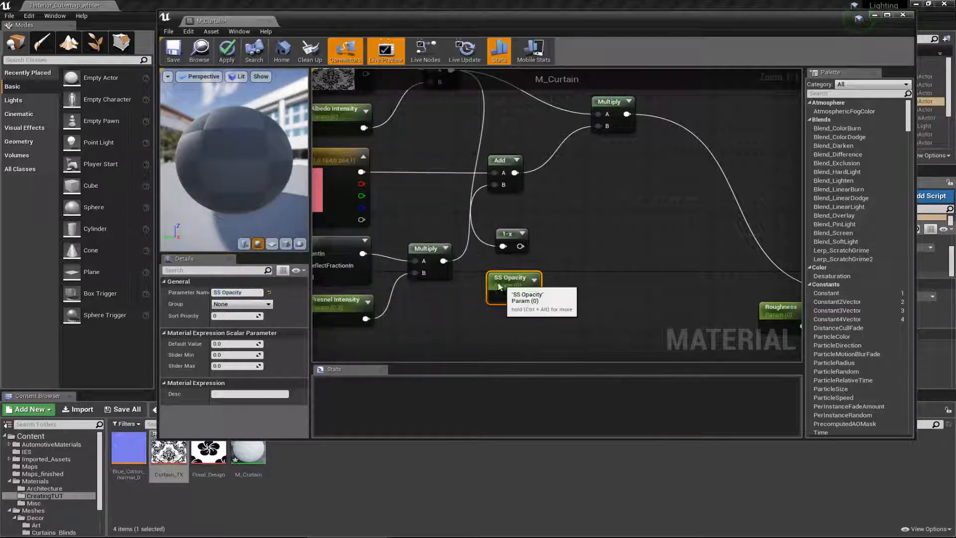
left_click(586, 262)
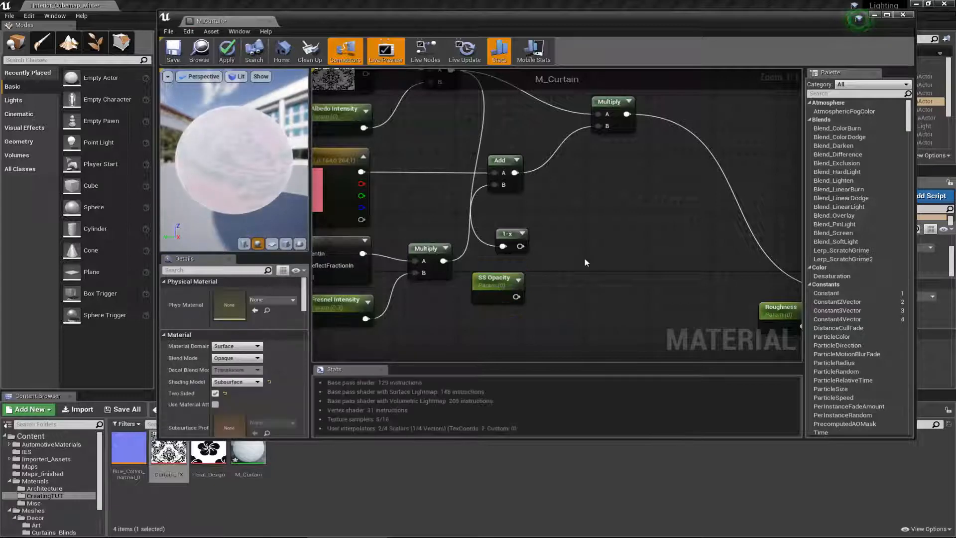
- Add a Multiply node combining the OneMinus output as A and SS Opacity as B
key("m")
left_click(611, 241)
left_click_drag(622, 248, 578, 249)
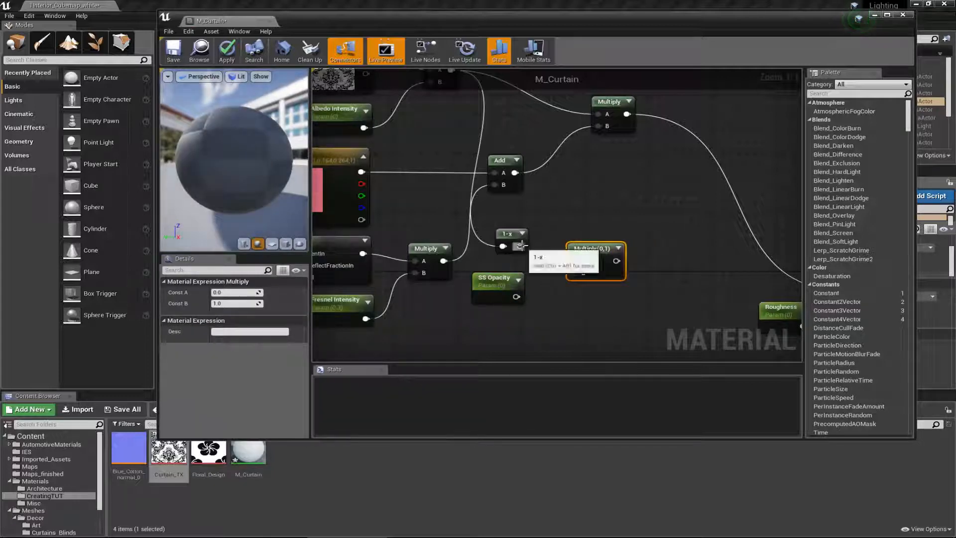
left_click_drag(521, 246, 575, 261)
left_click_drag(517, 297, 577, 274)
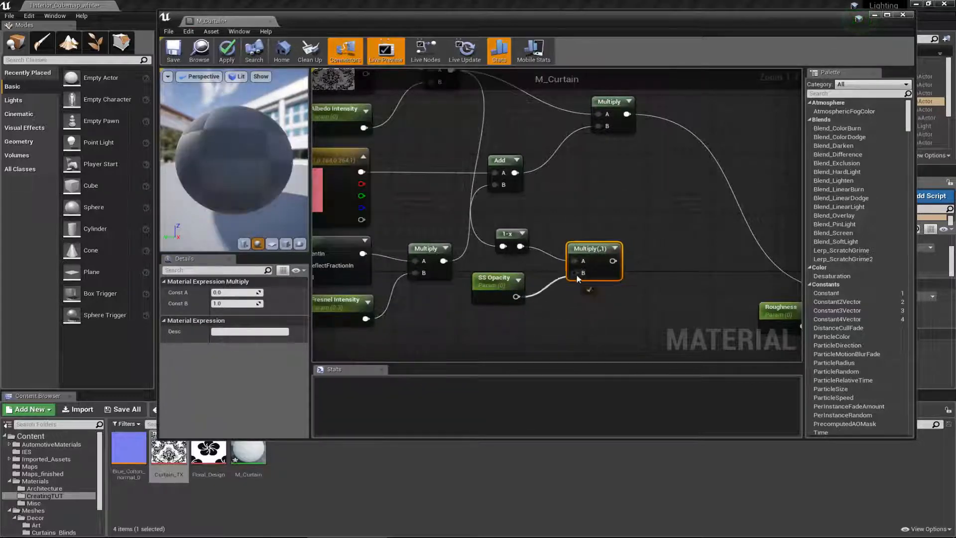
- Add a StaticSwitchParameter node and place it between the new Multiply node and the Roughness parameter
right_click_drag(585, 303, 468, 288)
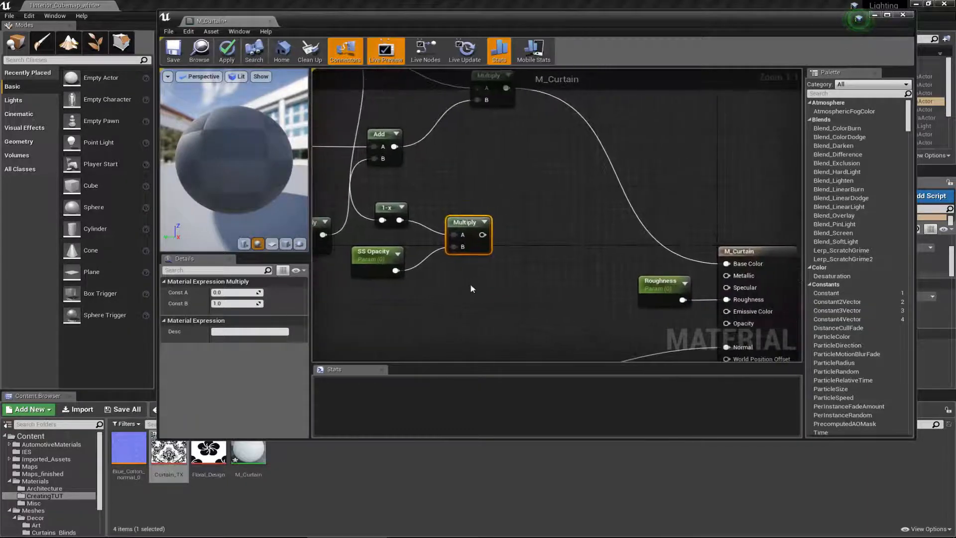
left_click(513, 308)
right_click(553, 288)
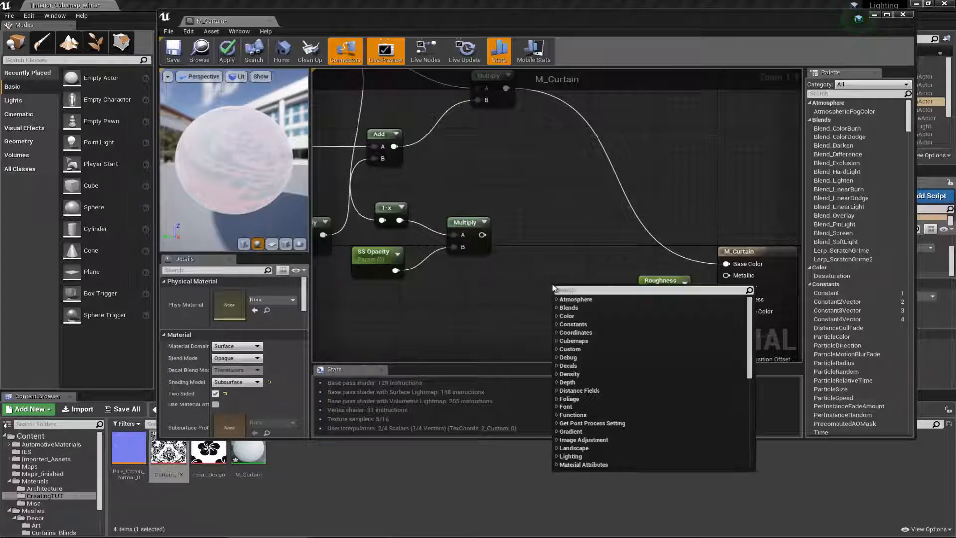
type("switch")
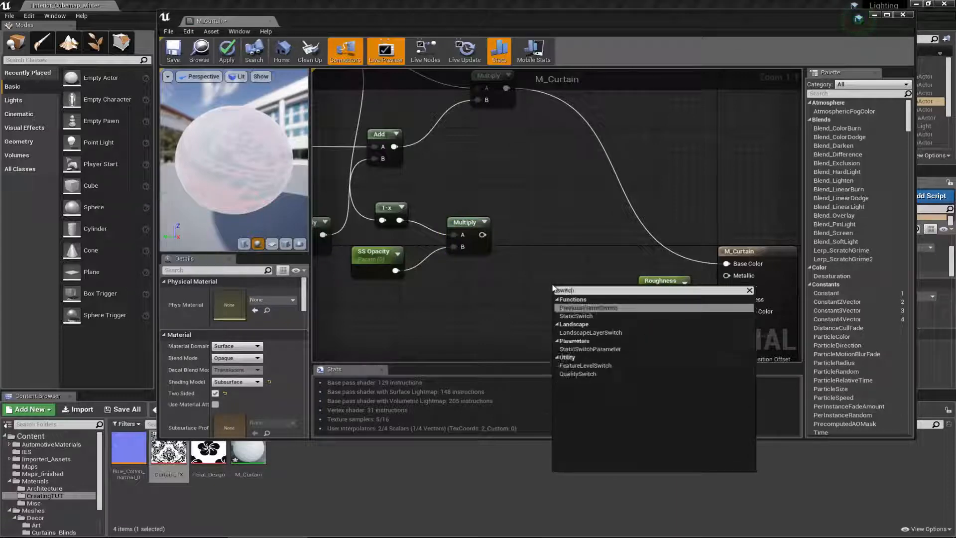
key("Down")
key("Down")
key("Down")
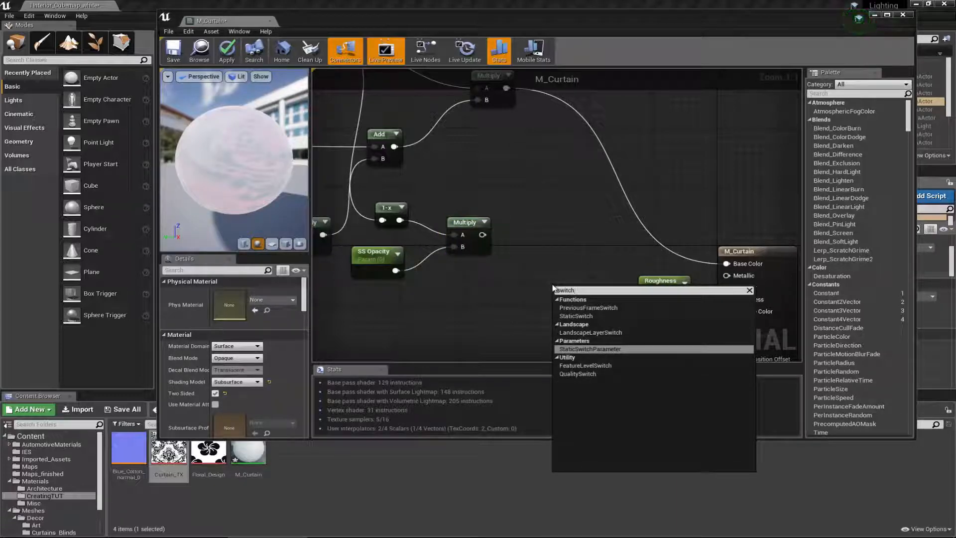
left_click(590, 349)
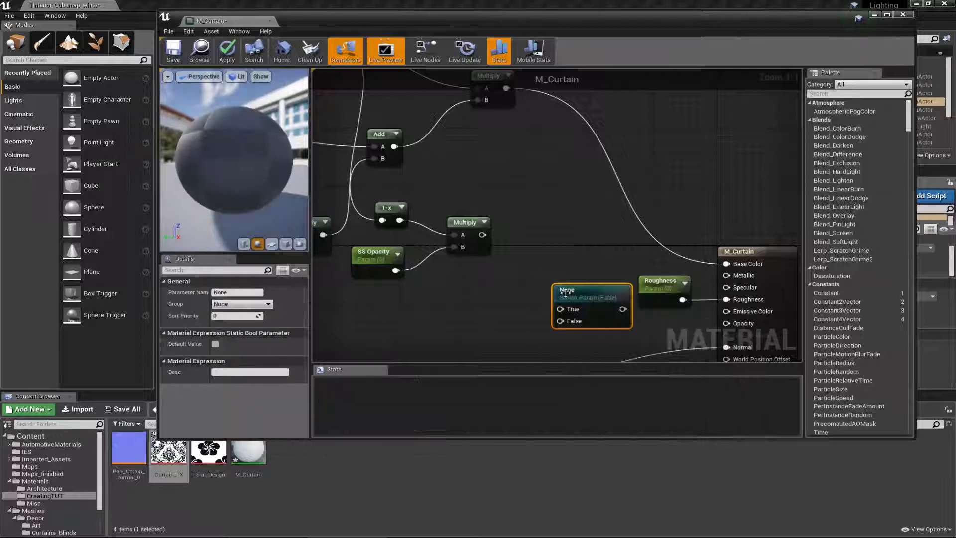
left_click_drag(565, 292, 514, 310)
double_click(511, 310)
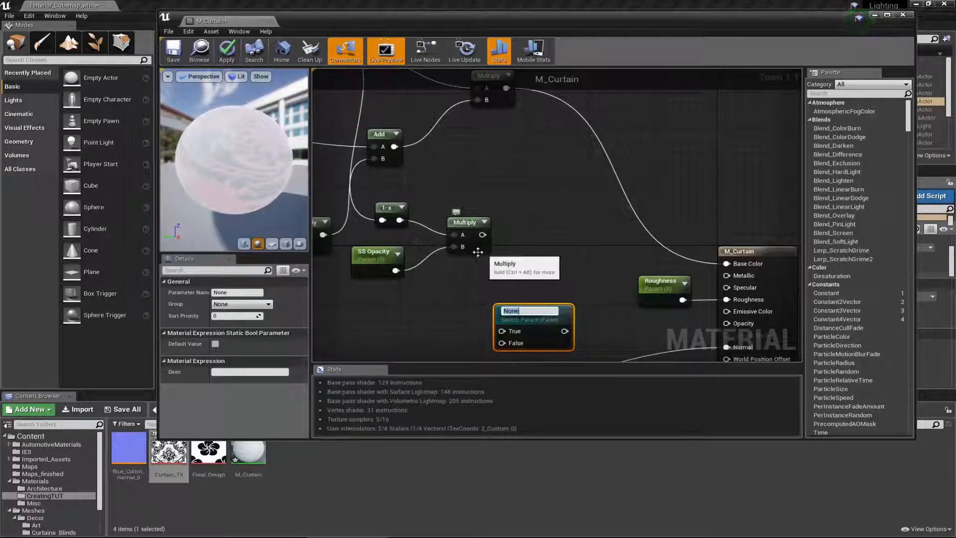
left_click(588, 318)
left_click_drag(561, 316, 570, 286)
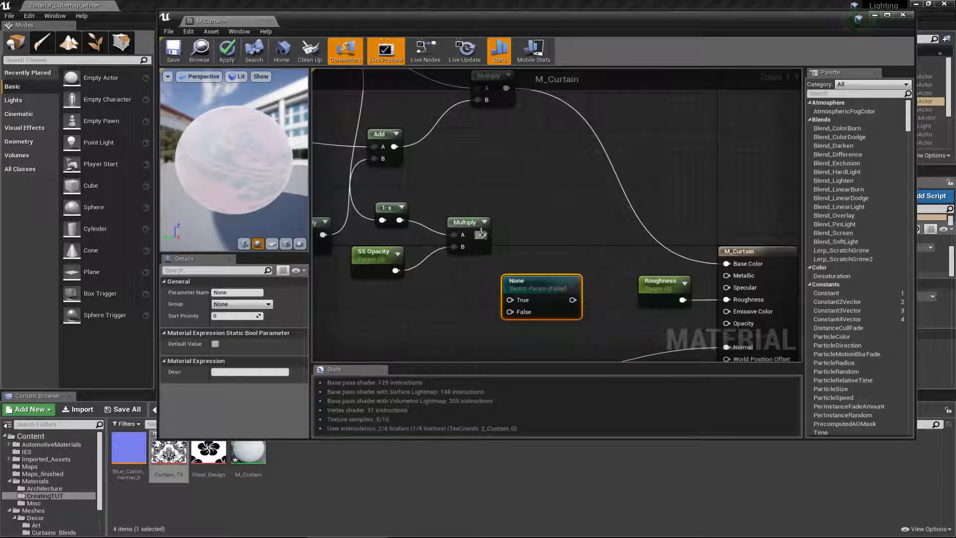
- Feed the switch's True input from the Multiply node and False from SS Opacity, and name the switch Opacity
left_click_drag(482, 235, 511, 300)
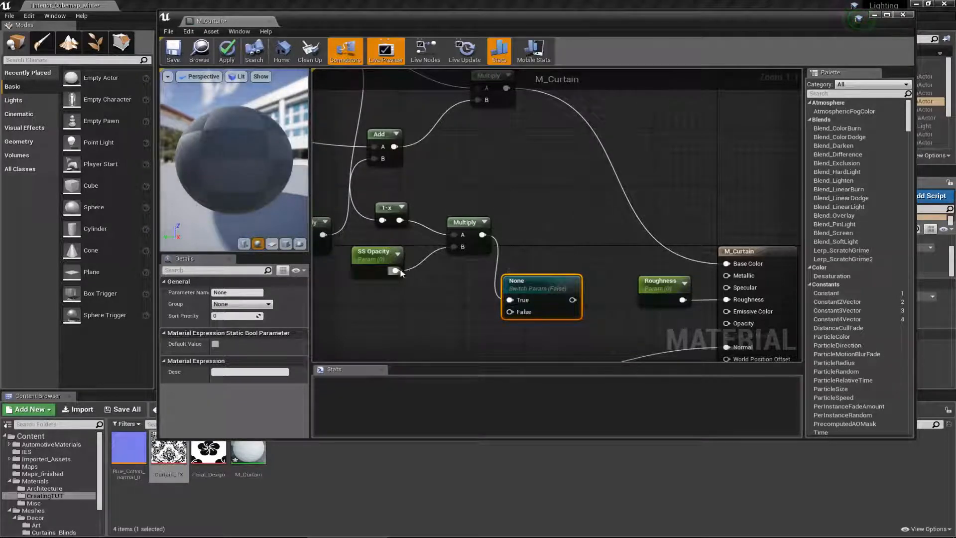
left_click_drag(396, 270, 532, 252)
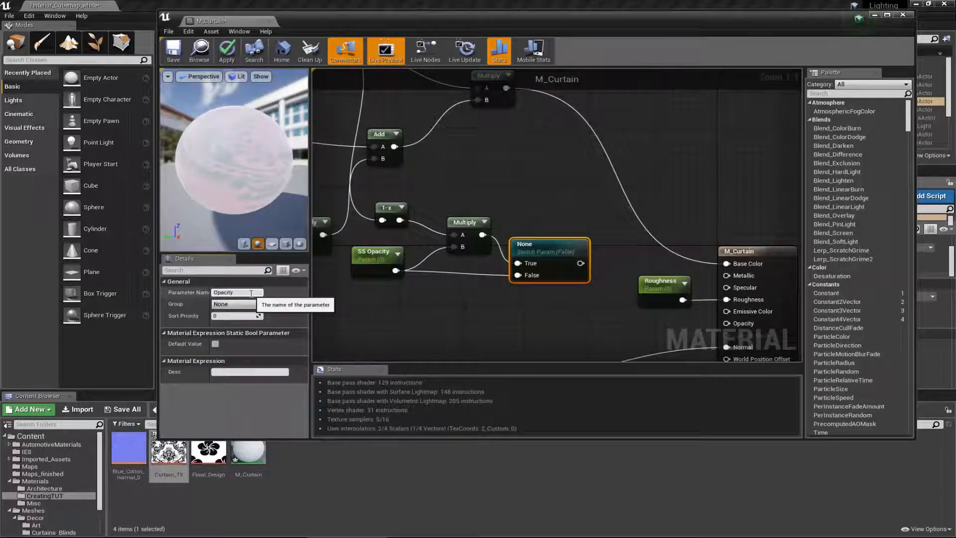
key("Return")
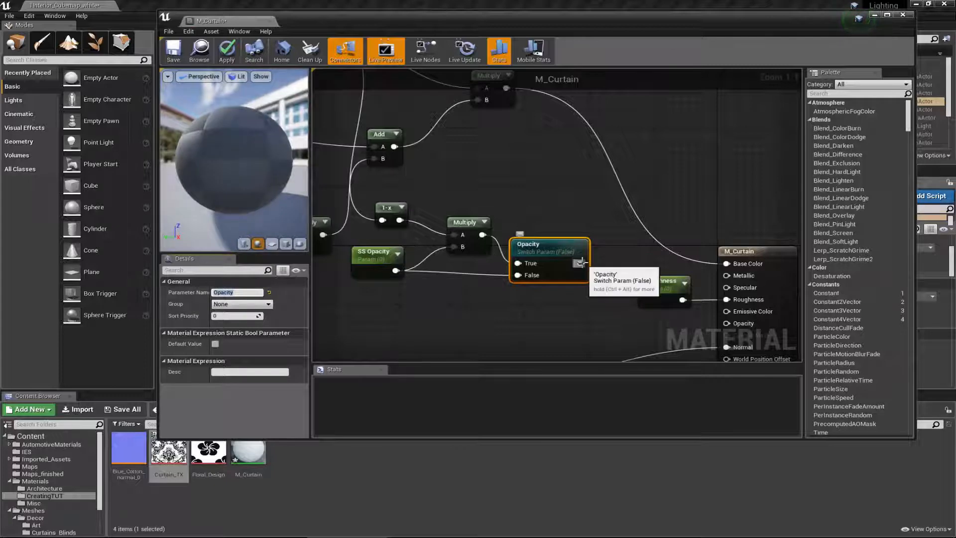
- Connect the Opacity switch to the material's Opacity input and shift the Roughness and Opacity nodes clear of each other
left_click_drag(580, 263, 727, 324)
mouse_move(675, 290)
left_mouse_down()
mouse_move(672, 239)
mouse_move(665, 271)
mouse_move(673, 279)
left_mouse_up()
left_click_drag(554, 249, 582, 287)
- Nudge the OneMinus node sideways and move SS Opacity lower so the opacity branch wires are easier to follow
scroll(550, 213, "down", 3)
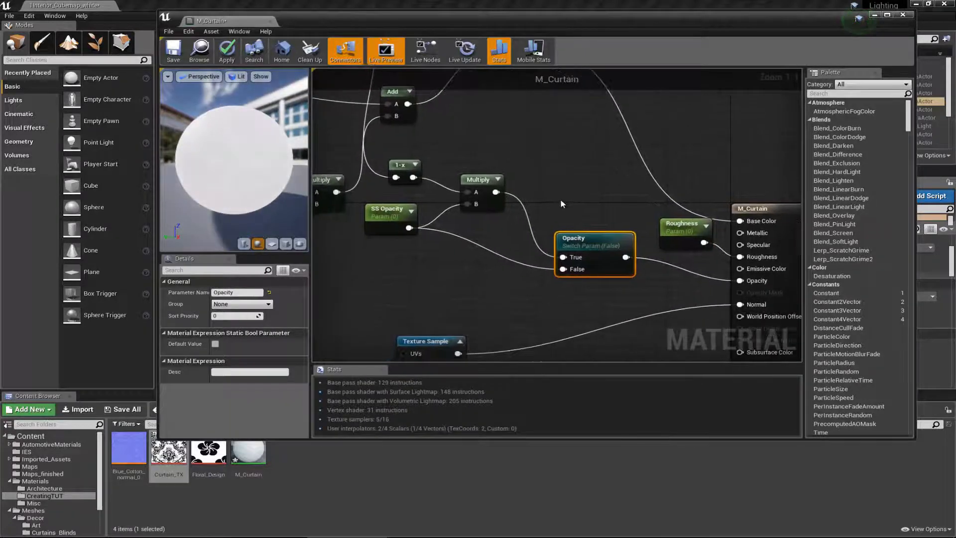
right_click_drag(548, 196, 572, 251)
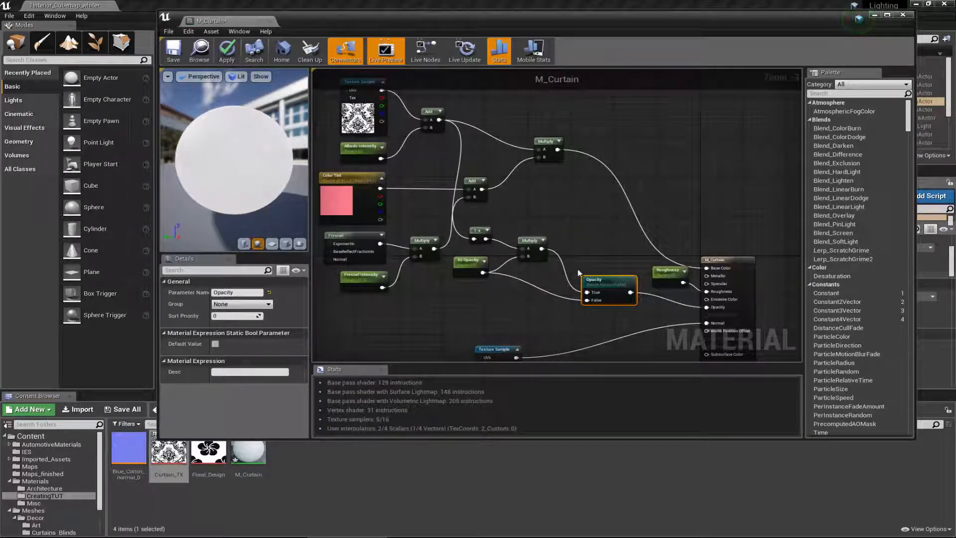
right_click_drag(582, 284, 587, 268)
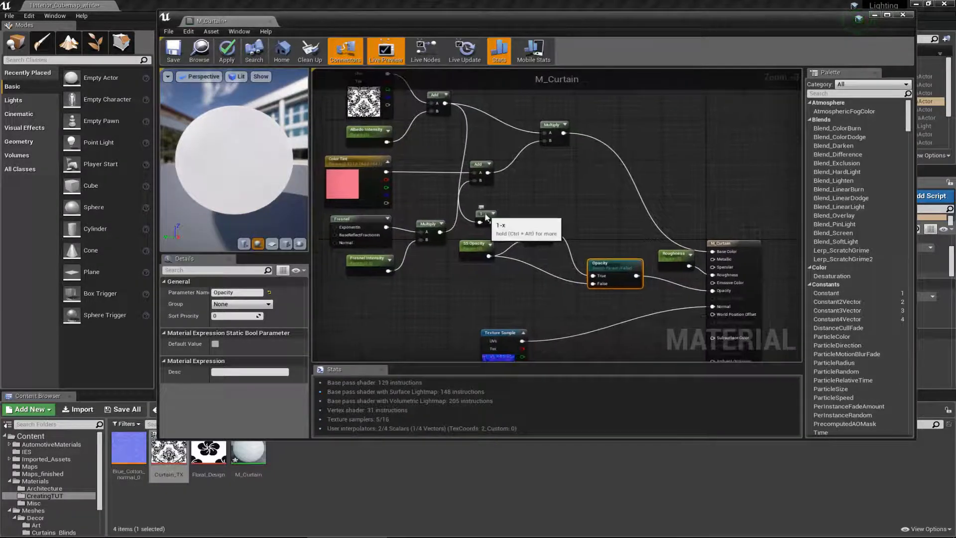
left_click_drag(485, 218, 494, 272)
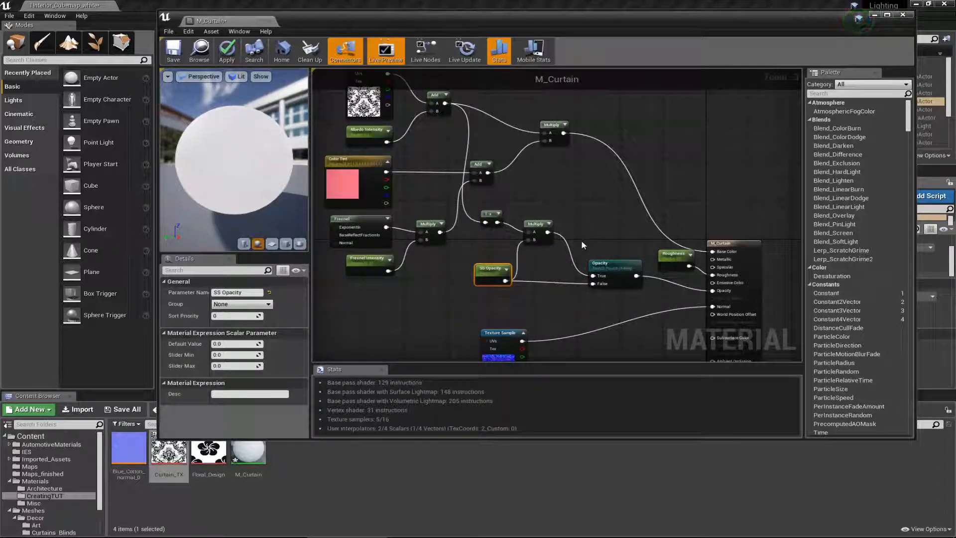
- Duplicate the Opacity switch parameter and place the copy beside the normal map Texture Sample
right_click_drag(527, 252, 516, 202)
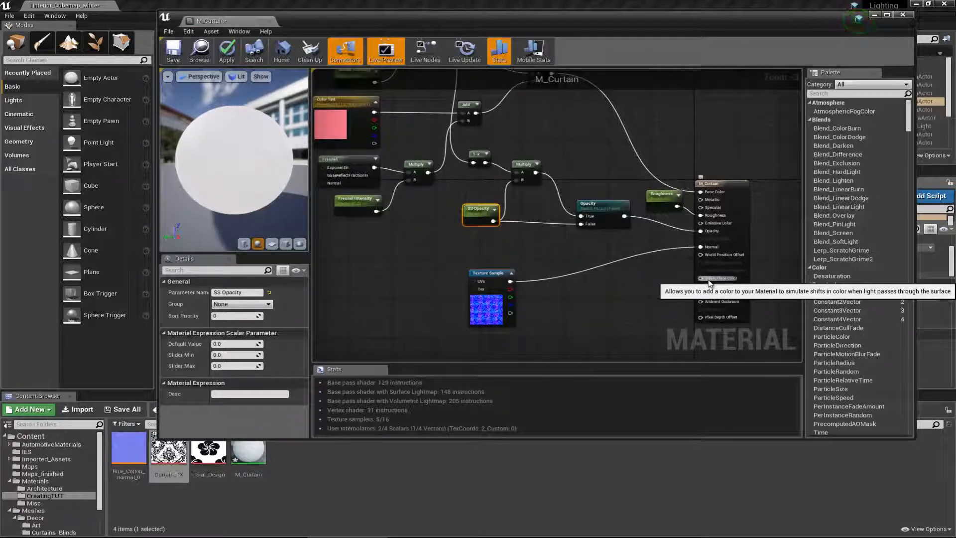
left_click(596, 209)
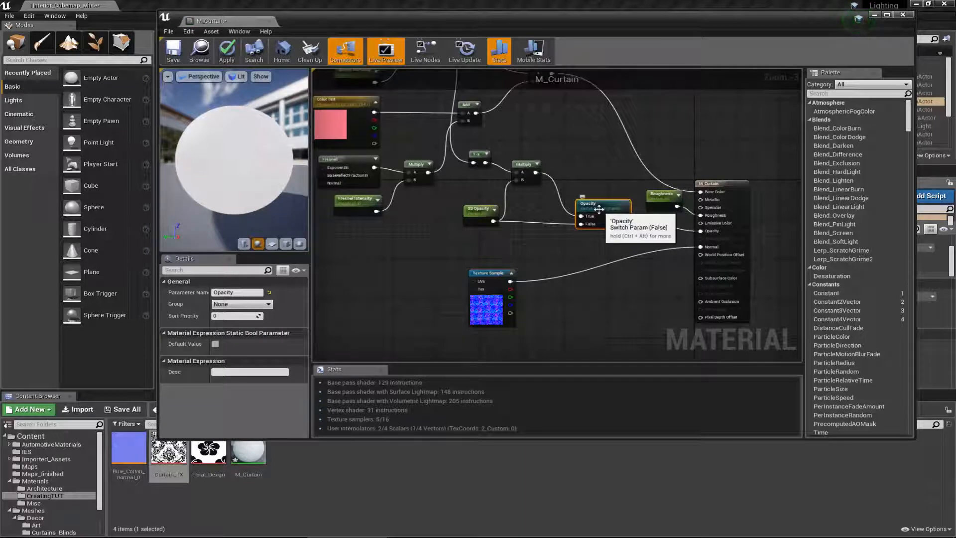
key("ctrl+v")
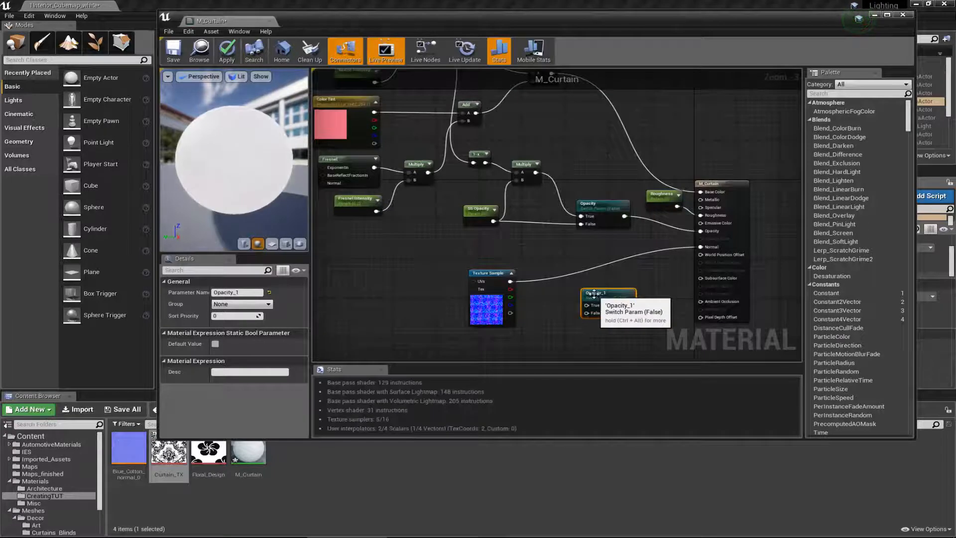
- Rename the copied switch to Subsurface Color and connect it to the material's Subsurface Color input
double_click(594, 294)
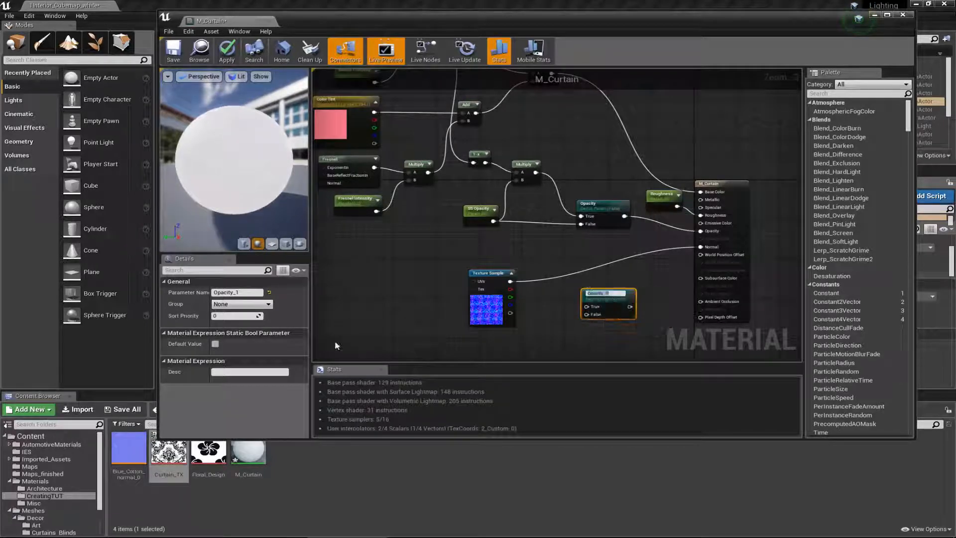
left_click(247, 293)
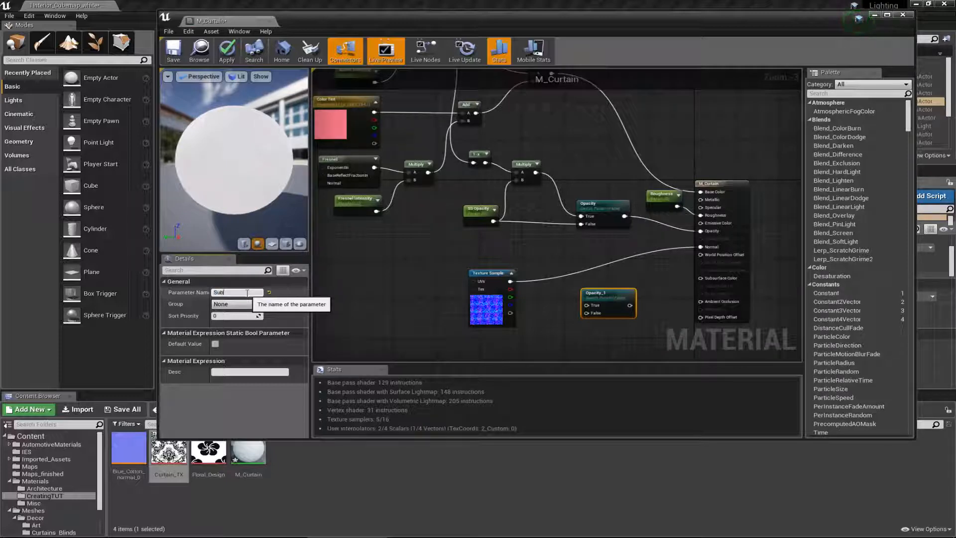
type("Subsurface Color")
key("Return")
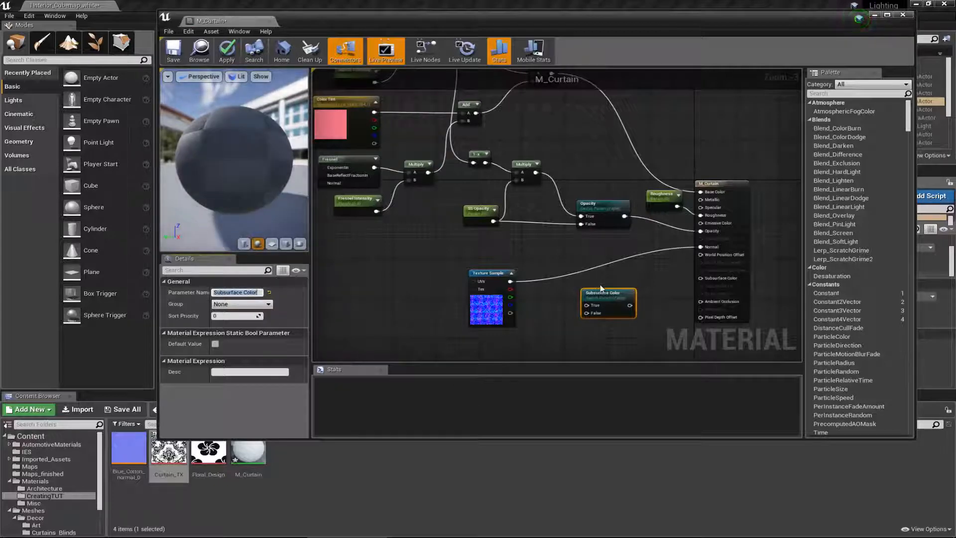
left_click_drag(630, 305, 708, 277)
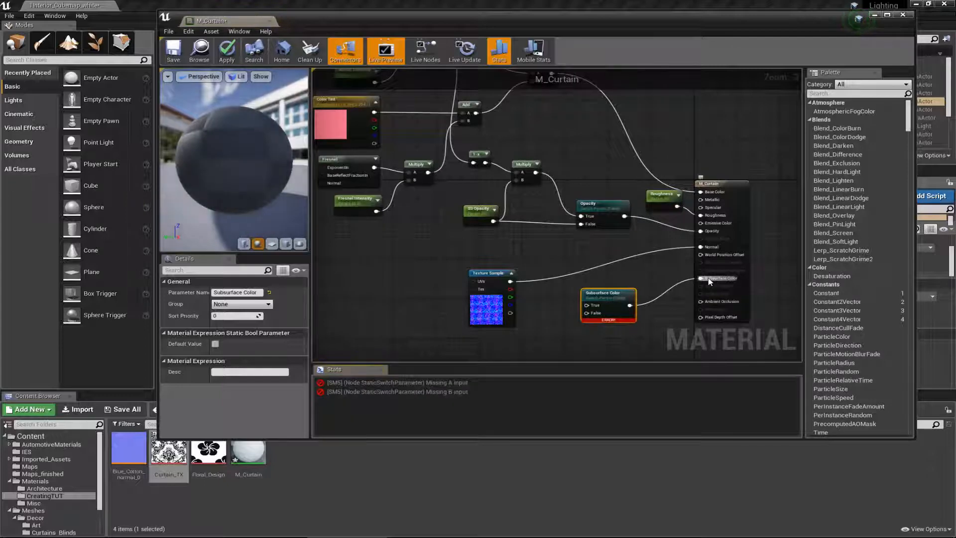
right_click_drag(456, 223, 468, 245)
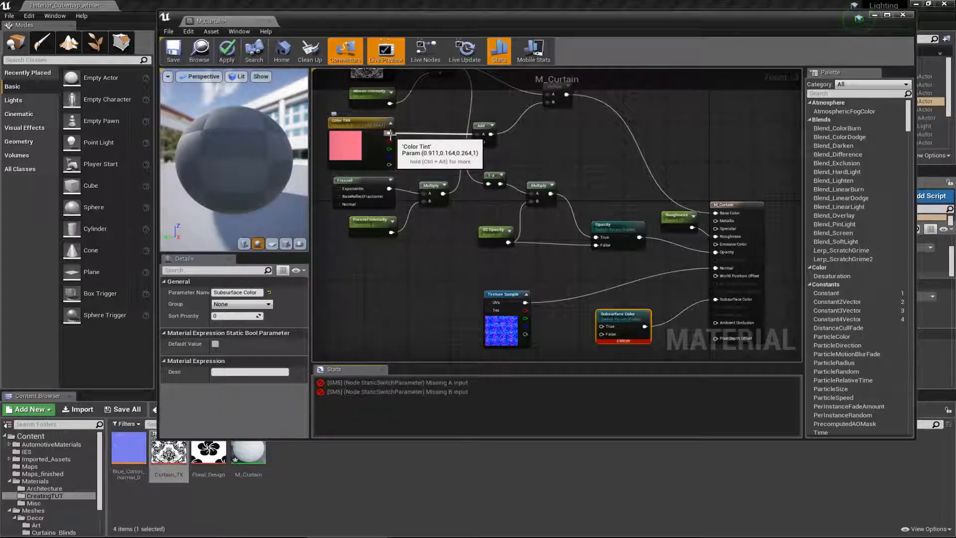
- Connect Color Tint to the Subsurface Color switch's False input and arrange the normal map Texture Sample directly above the switch
left_click_drag(390, 134, 601, 334)
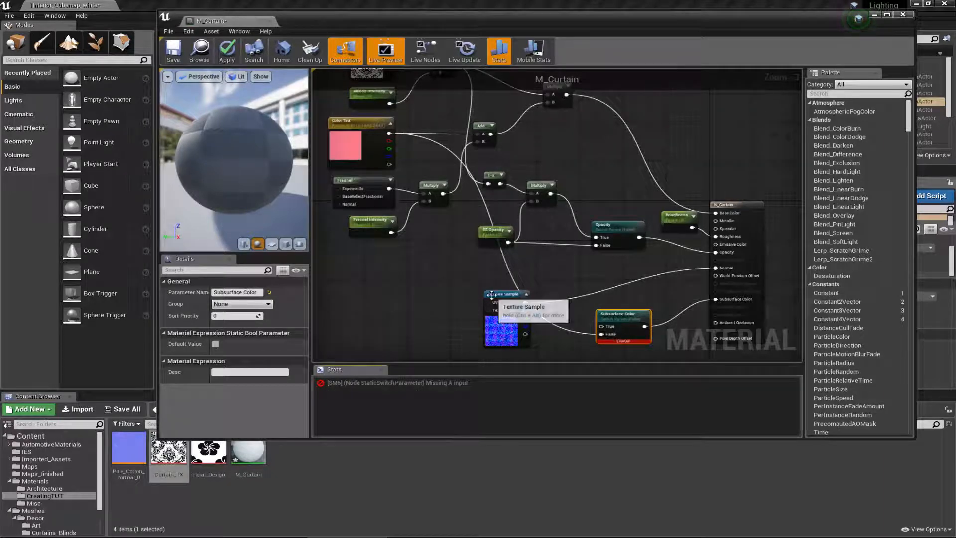
left_click_drag(491, 295, 549, 260)
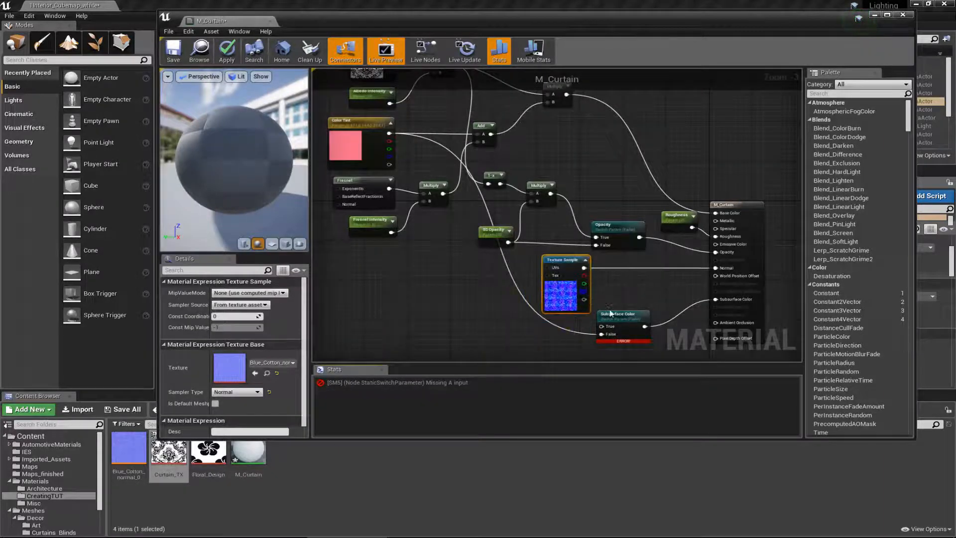
left_click_drag(611, 312, 561, 332)
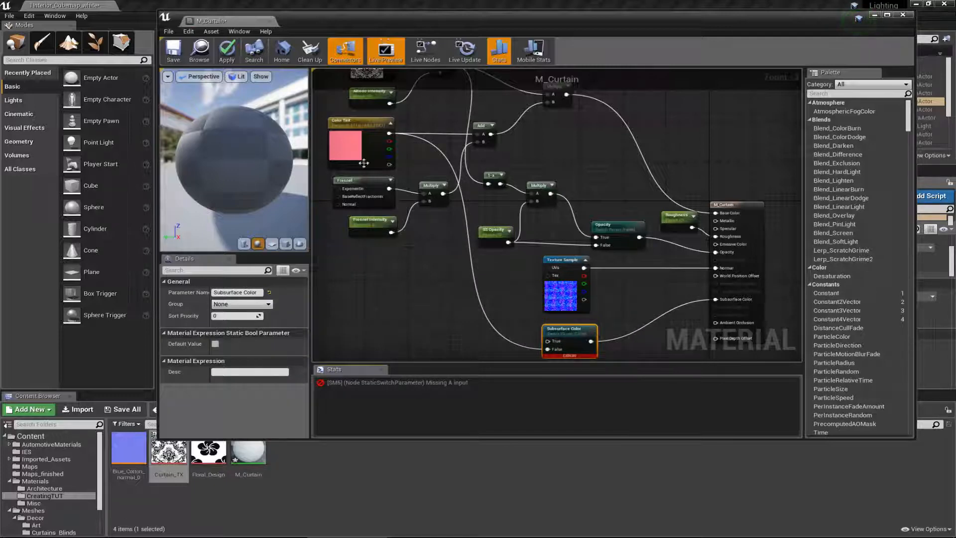
- Add a Multiply node beside the Subsurface Color switch and connect Color Tint to its B input
right_click_drag(450, 143, 466, 204)
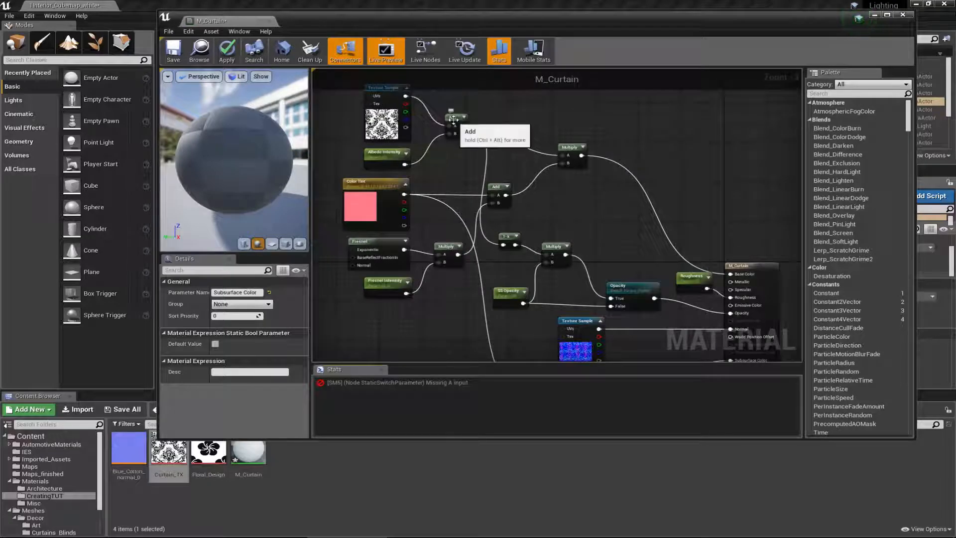
right_click_drag(494, 195, 482, 90)
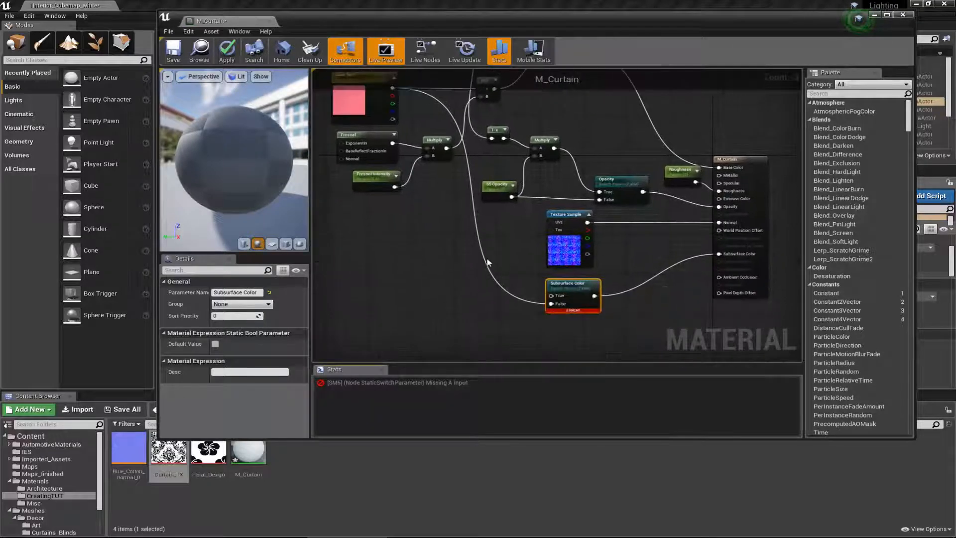
left_click(463, 317)
key("m")
left_click(467, 301)
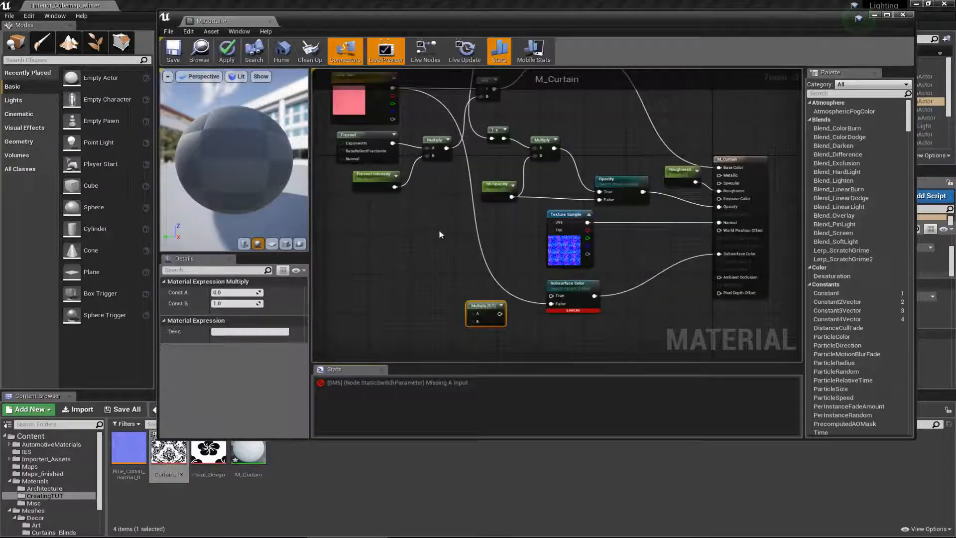
right_click_drag(401, 110, 414, 158)
left_click_drag(407, 137, 485, 177)
scroll(469, 117, "down", 6)
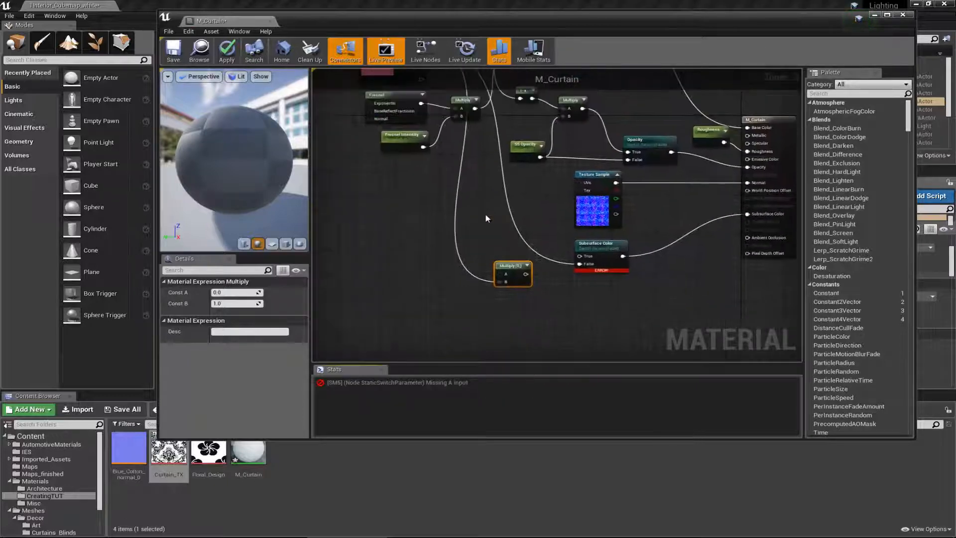
- Connect the pattern texture's Add output to the new Multiply's A input and feed the Multiply into the Subsurface Color switch's True input
left_click_drag(481, 114, 497, 332)
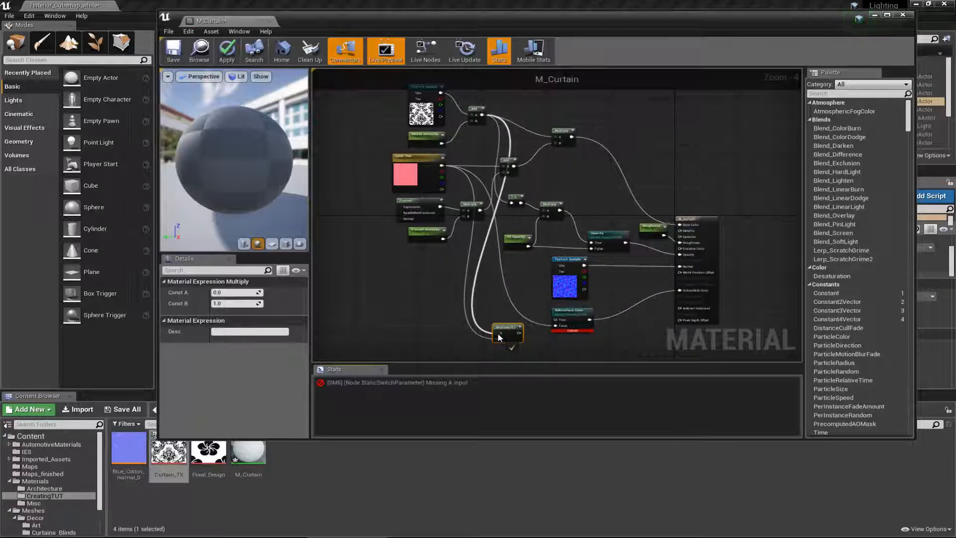
scroll(500, 333, "up", 3)
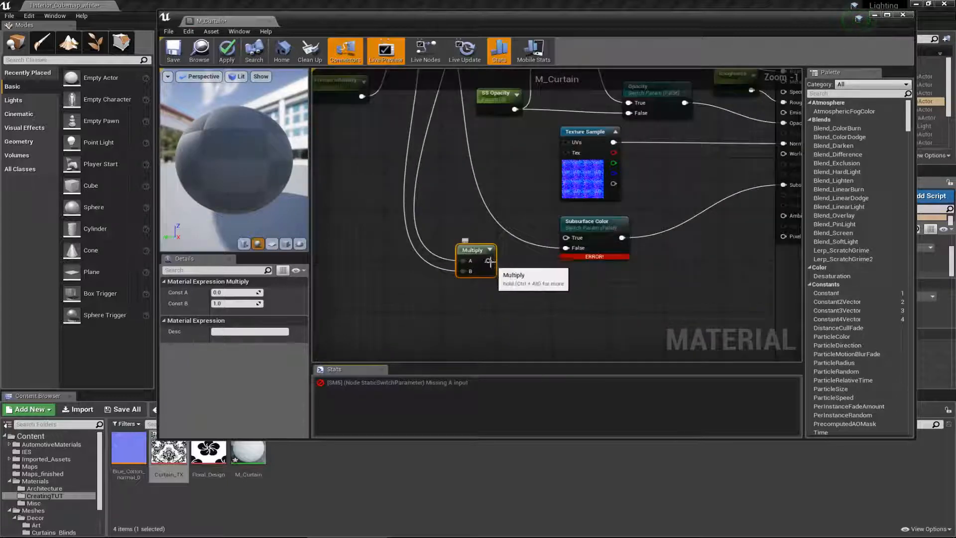
left_click_drag(488, 261, 569, 239)
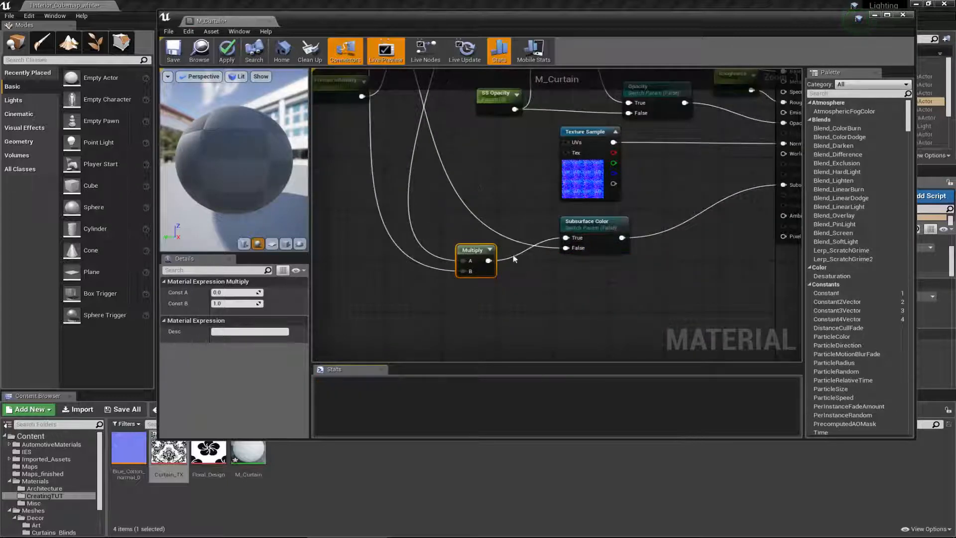
left_click_drag(492, 247, 484, 230)
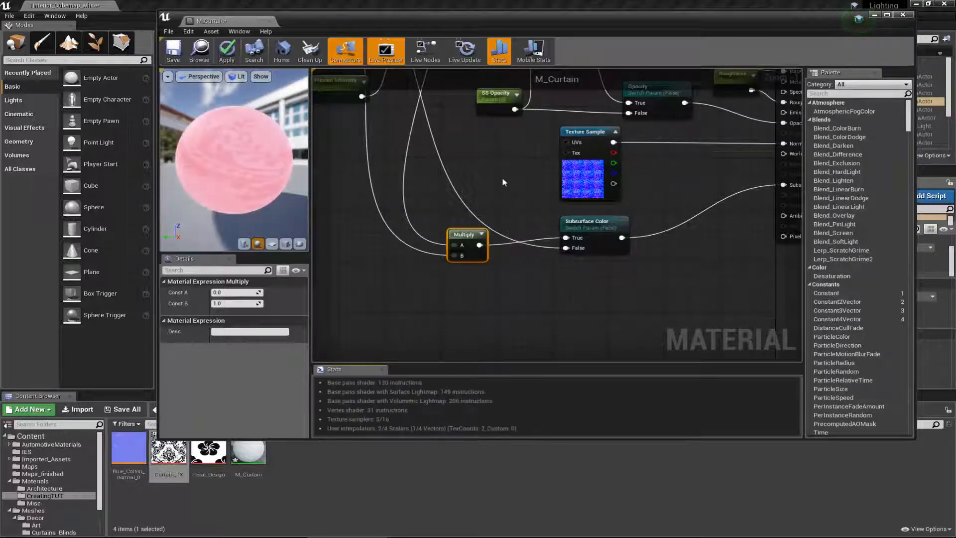
- Move the normal map Texture Sample below Fresnel Intensity, apply and save M_Curtain, and close the material editor
scroll(482, 232, "down", 3)
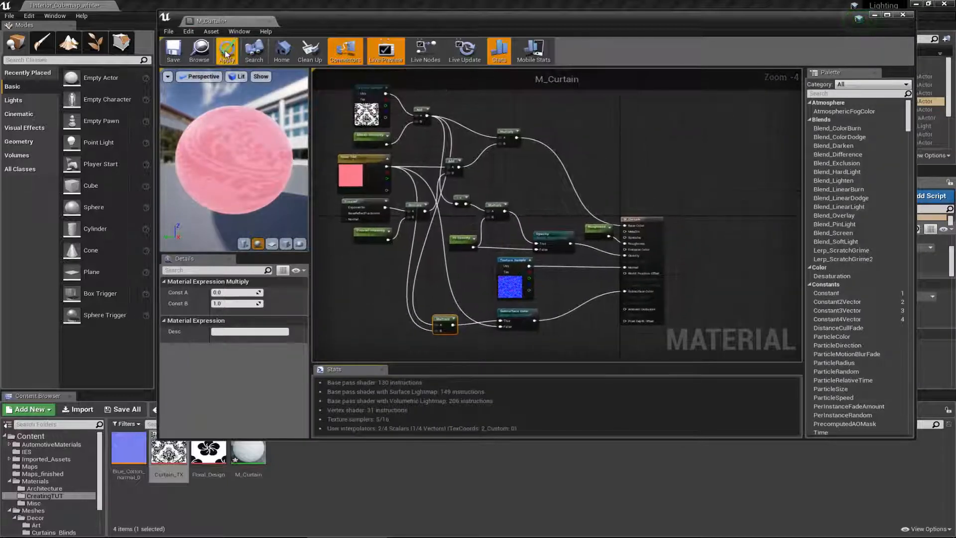
left_click(228, 51)
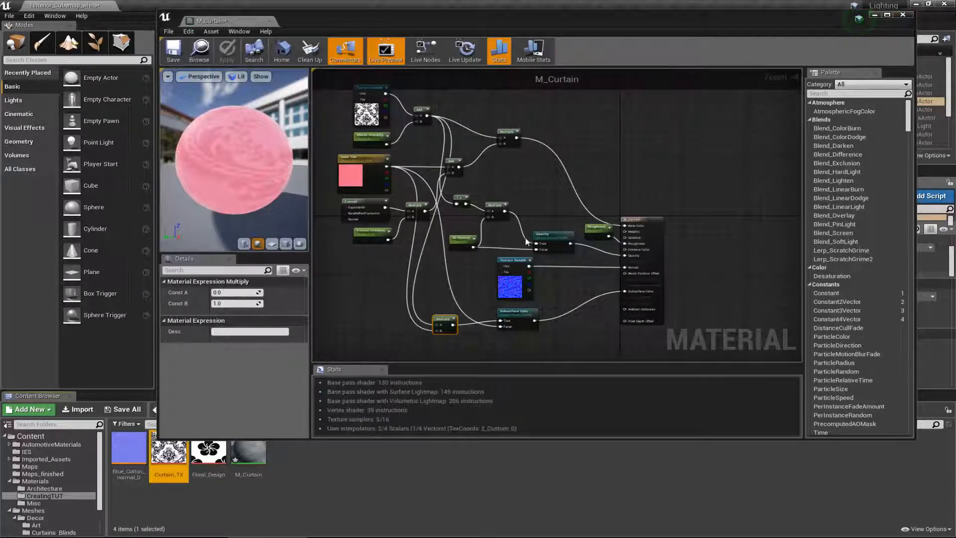
left_click_drag(508, 264, 356, 264)
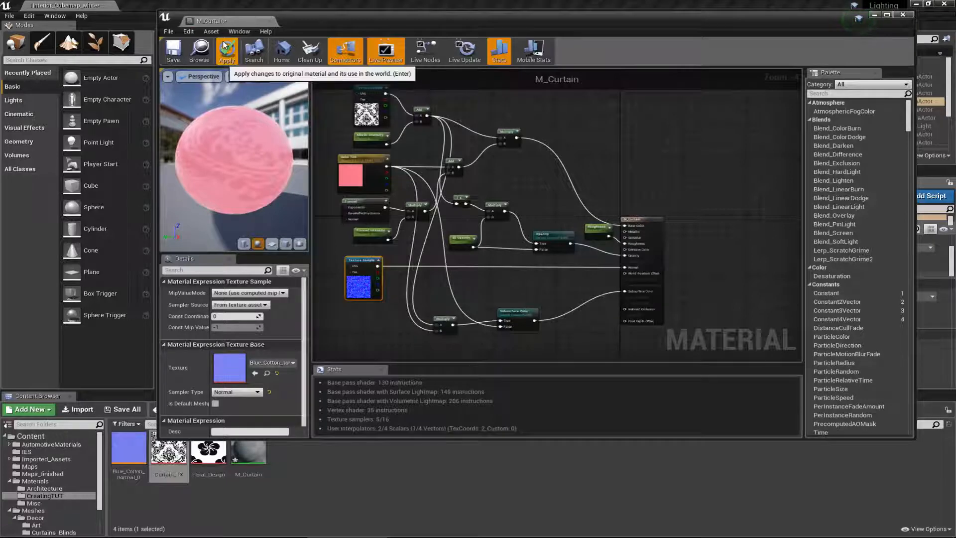
left_click(174, 51)
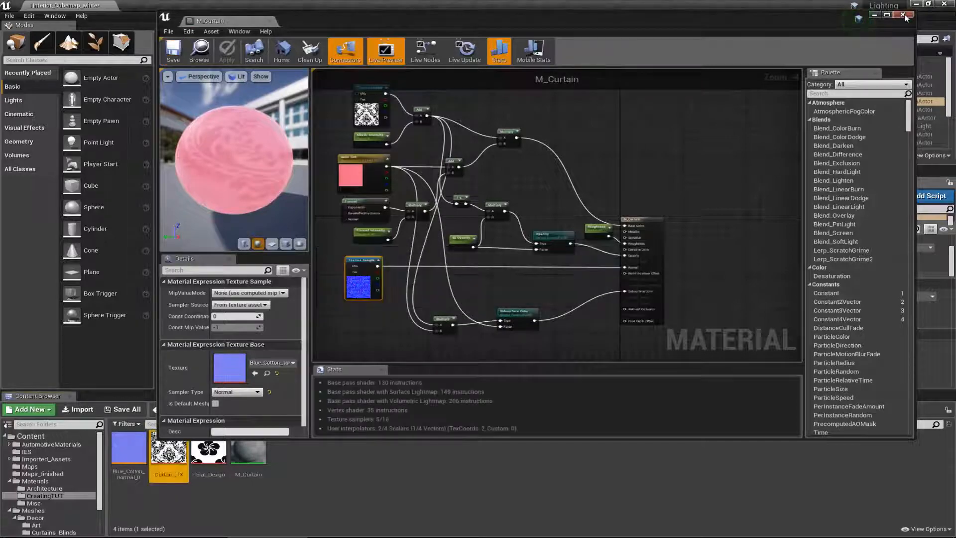
left_click(902, 15)
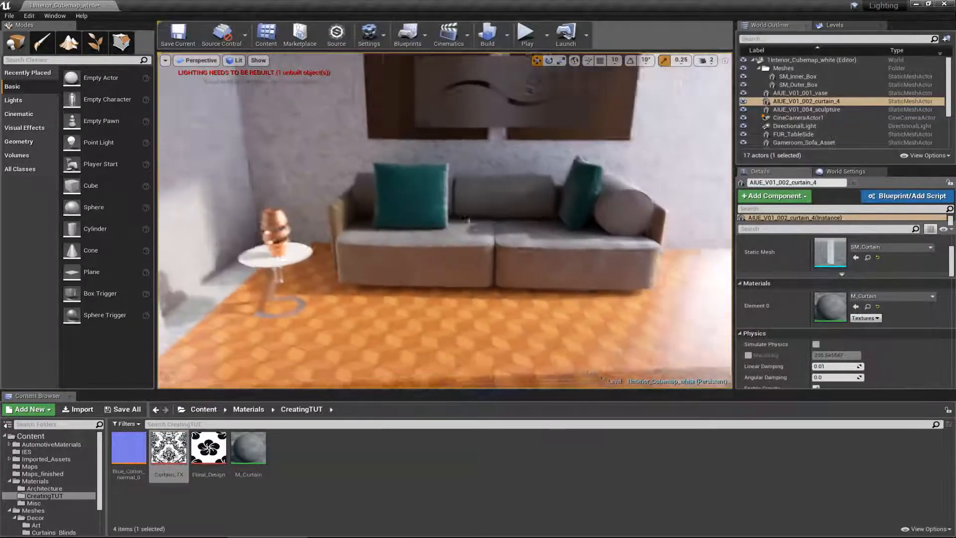
- Focus on the curtain in the level and examine the updated material from several angles and against the room
mouse_move(472, 213)
right_mouse_down()
mouse_move(477, 199)
mouse_move(472, 214)
right_mouse_up()
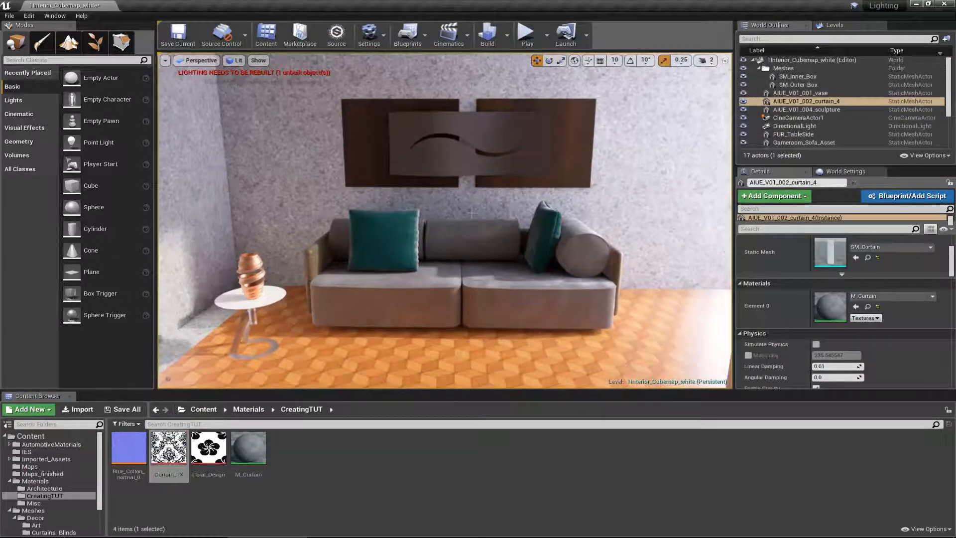
key("f")
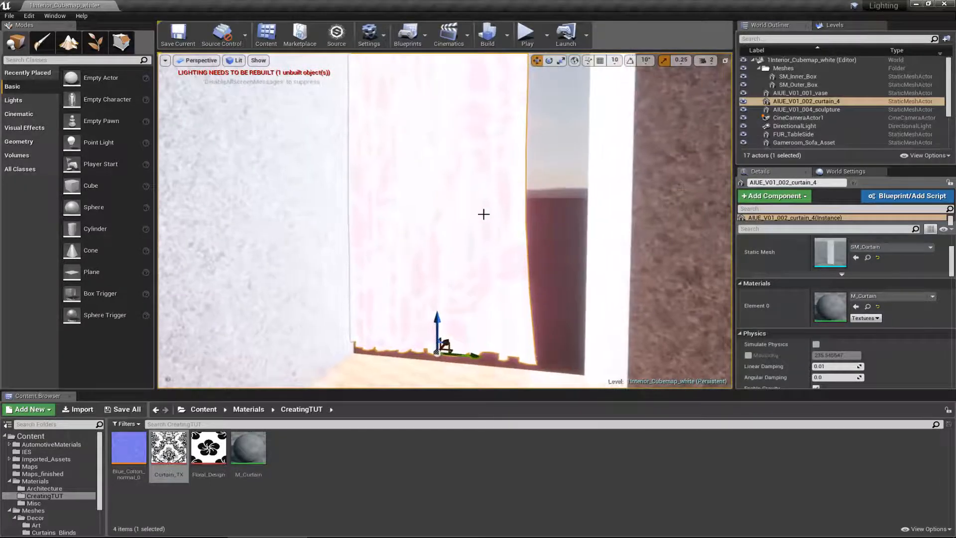
right_click_drag(373, 331, 2, 320)
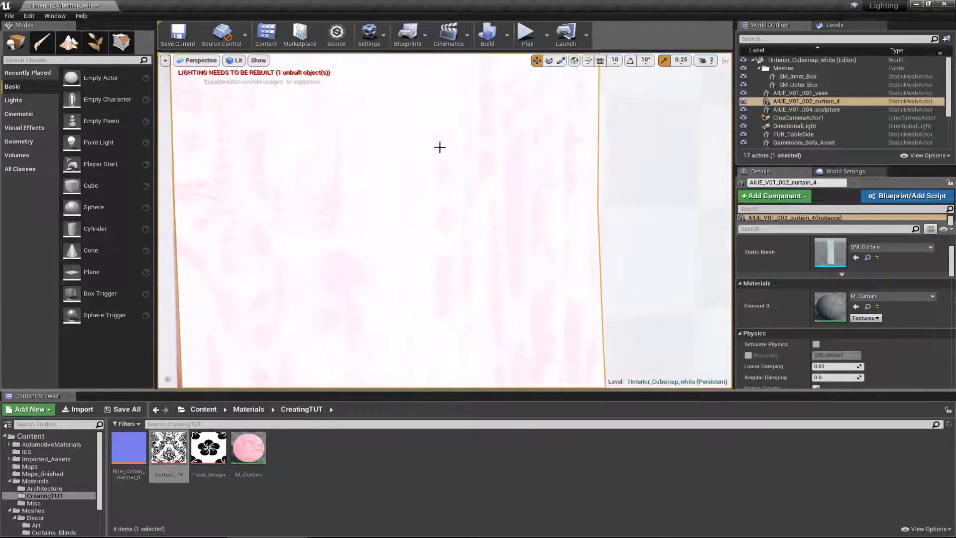
mouse_move(471, 102)
right_mouse_down()
mouse_move(491, 248)
mouse_move(515, 168)
right_mouse_up()
right_click_drag(428, 221, 370, 150)
right_click_drag(385, 196, 403, 294)
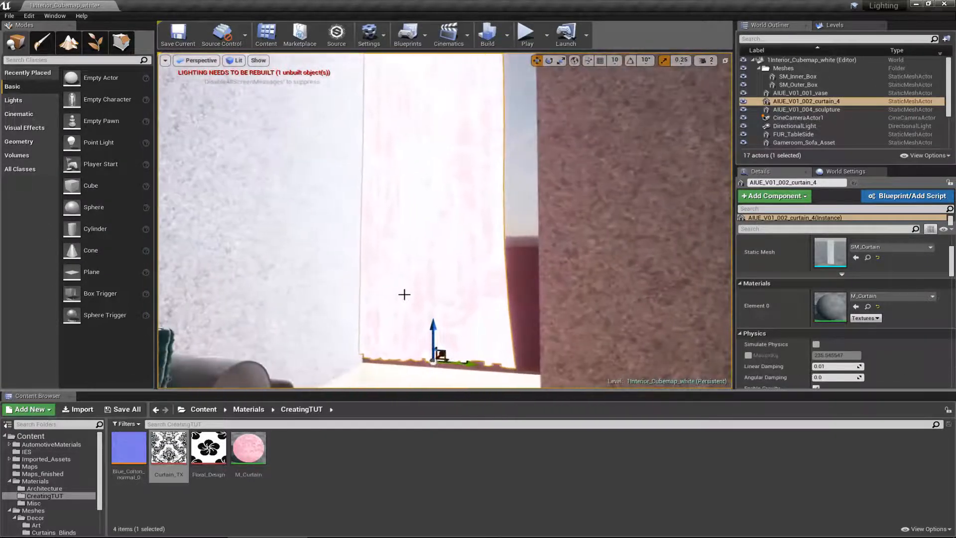
right_click_drag(438, 184, 435, 136)
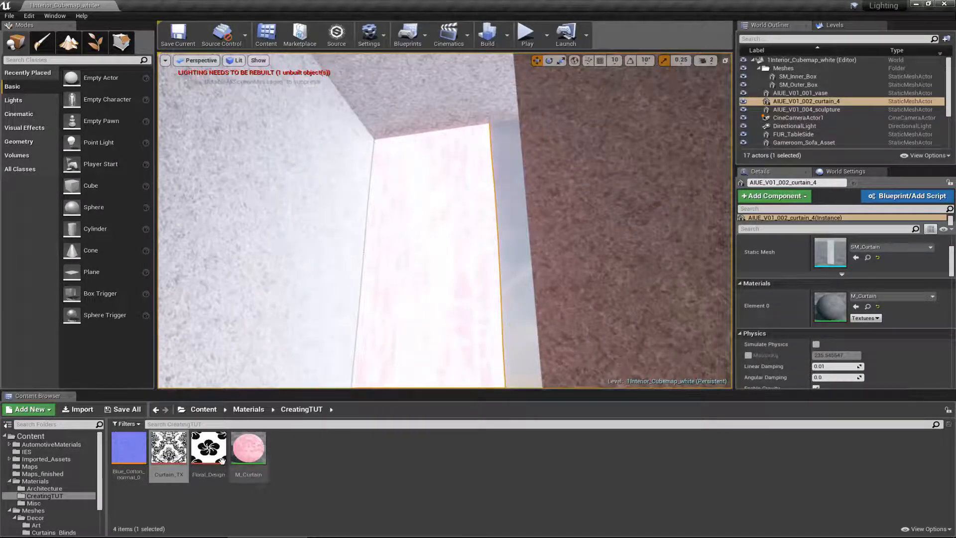
left_click(208, 451)
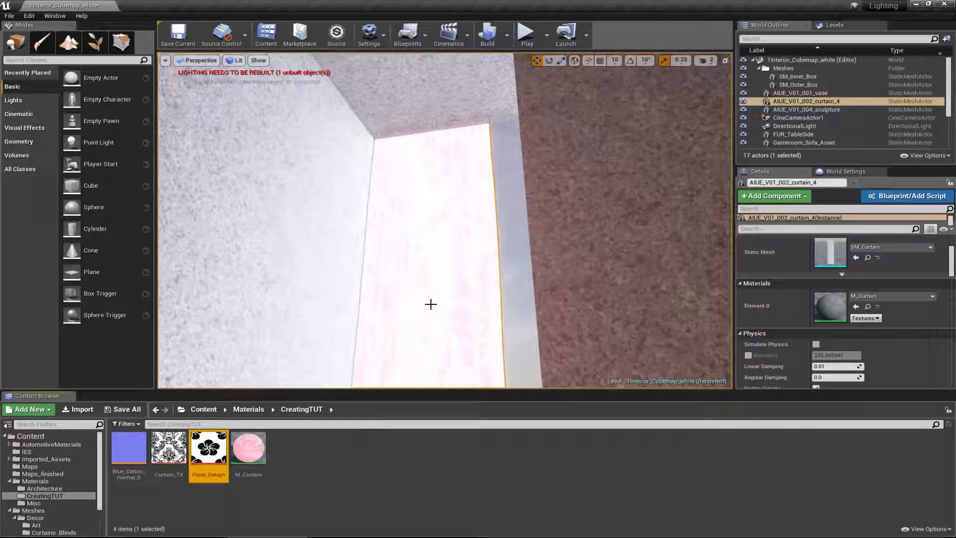
right_click_drag(450, 291, 267, 358)
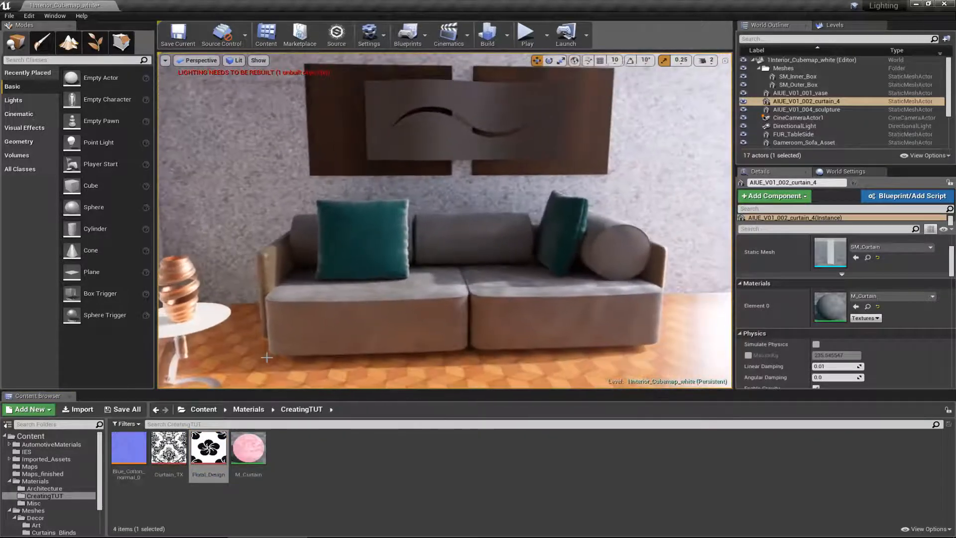
right_click_drag(452, 275, 452, 273)
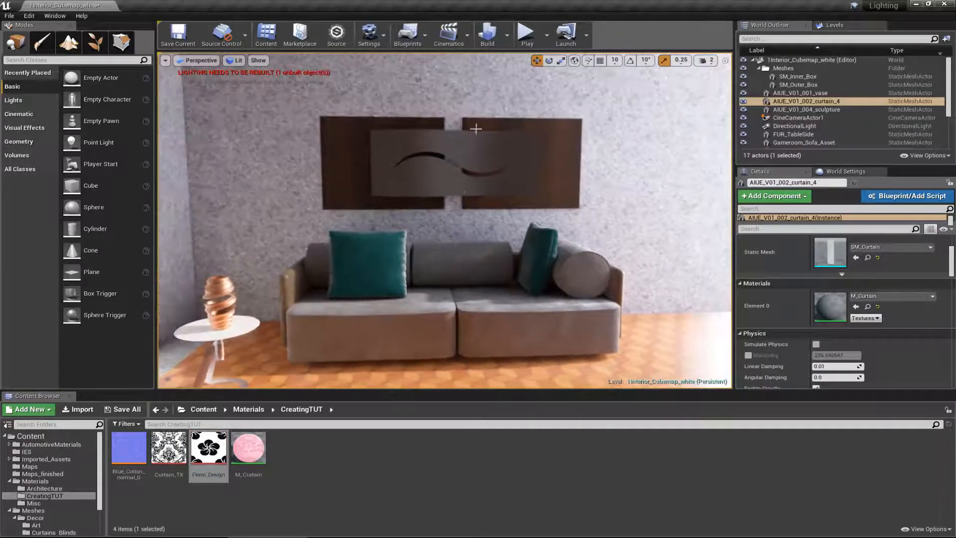
- Build only the level's lighting with the Medium lighting quality
left_click(507, 35)
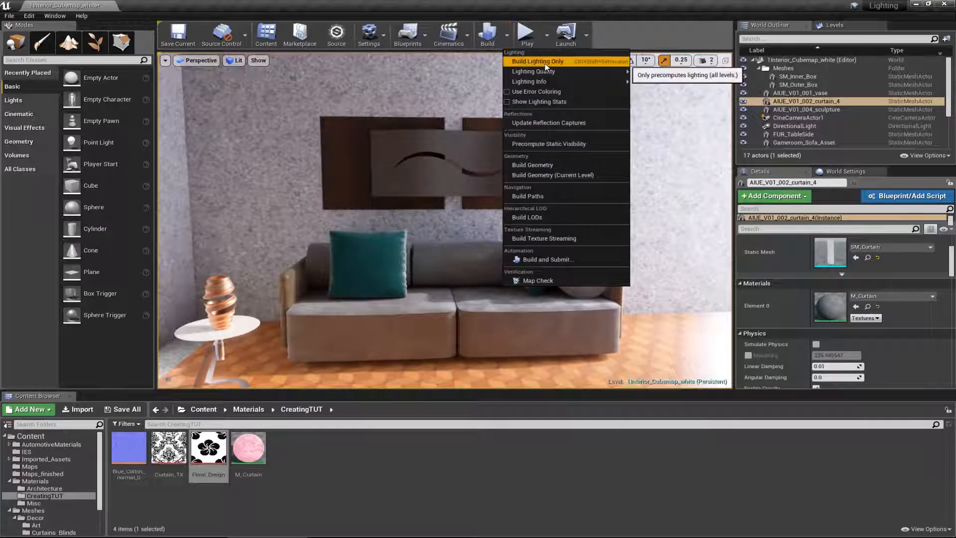
mouse_move(548, 72)
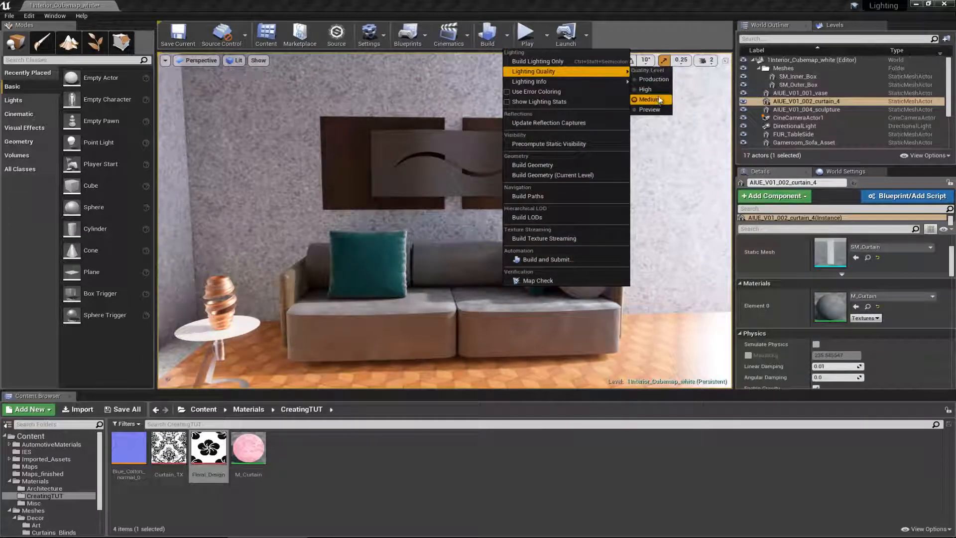
left_click(577, 64)
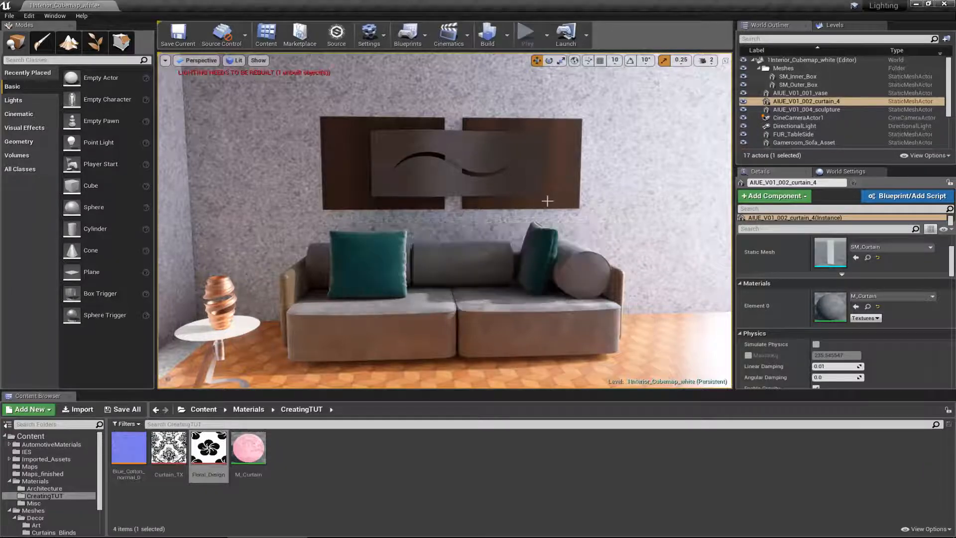
mouse_move(534, 187)
right_mouse_down()
mouse_move(566, 207)
mouse_move(573, 259)
mouse_move(518, 214)
mouse_move(515, 199)
mouse_move(535, 189)
right_mouse_up()
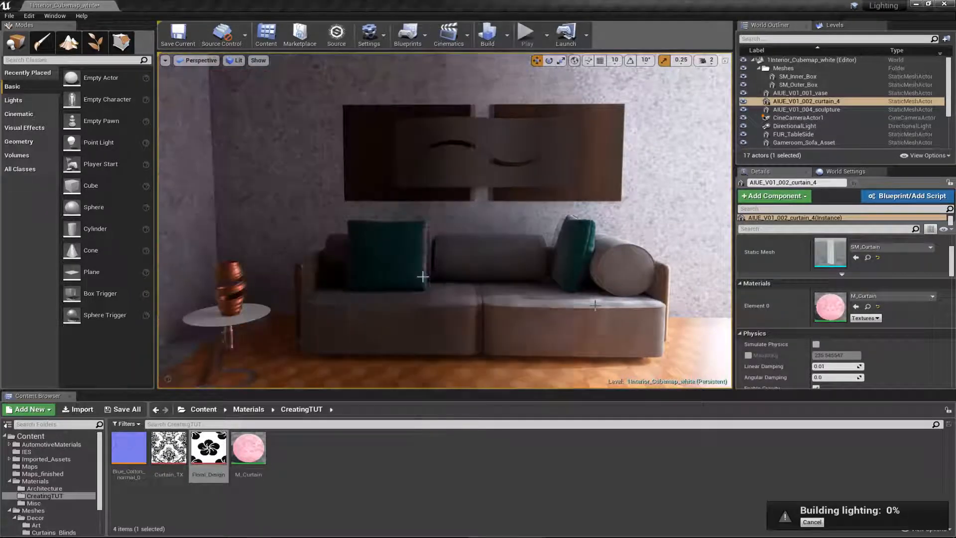
- Deselect the curtain and examine its folds, light transmission and effect on the room with the built lighting
right_click_drag(445, 267, 123, 303)
key("Escape")
right_click_drag(509, 265, 953, 189)
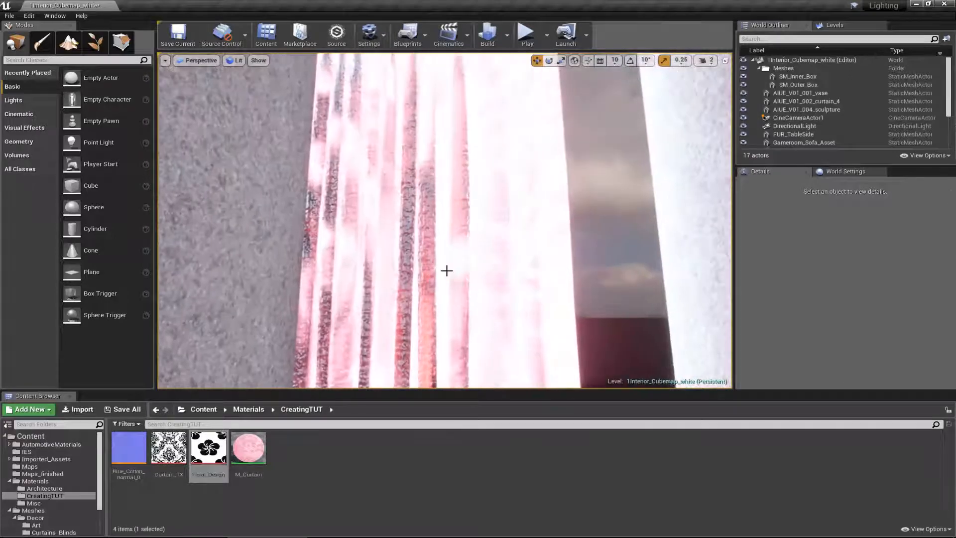
right_click_drag(295, 330, 13, 341)
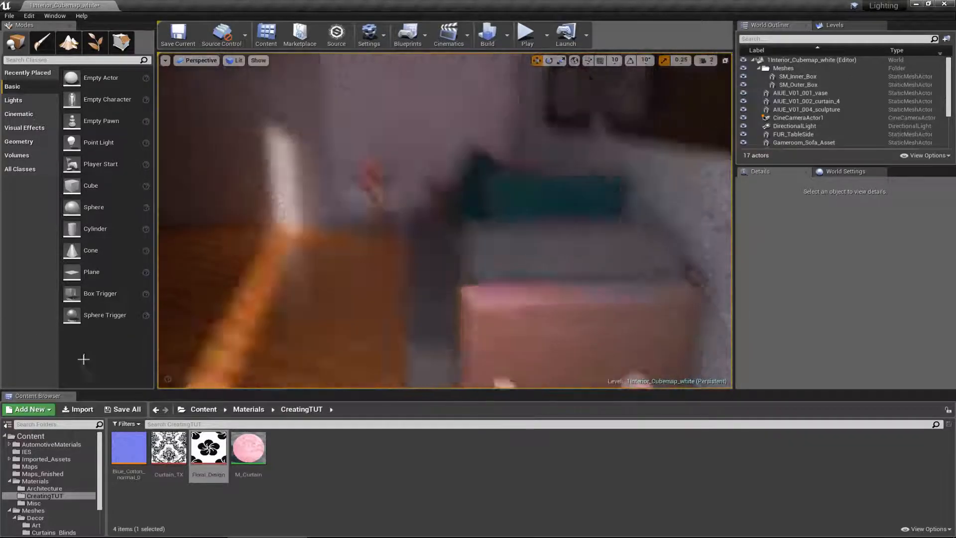
right_click_drag(83, 359, 638, 291)
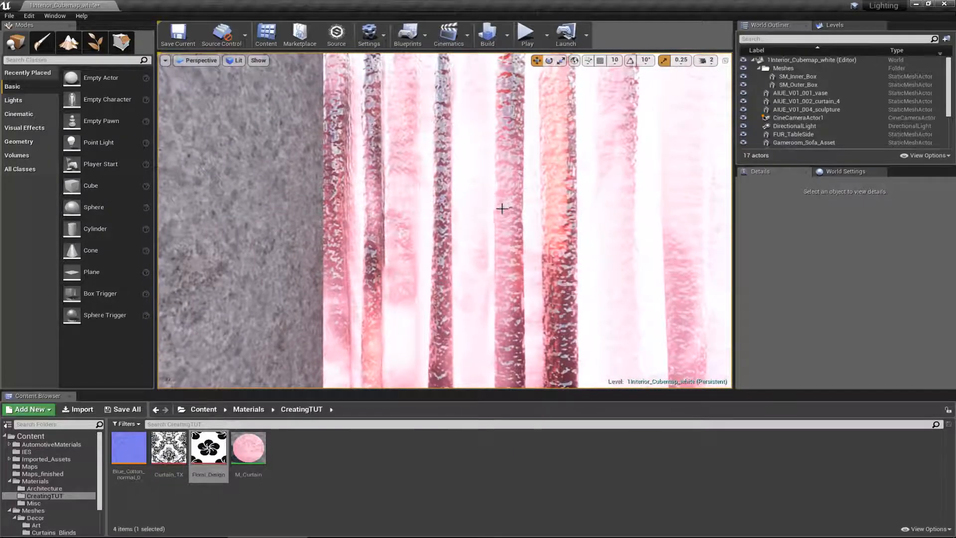
right_click_drag(502, 209, 955, 297)
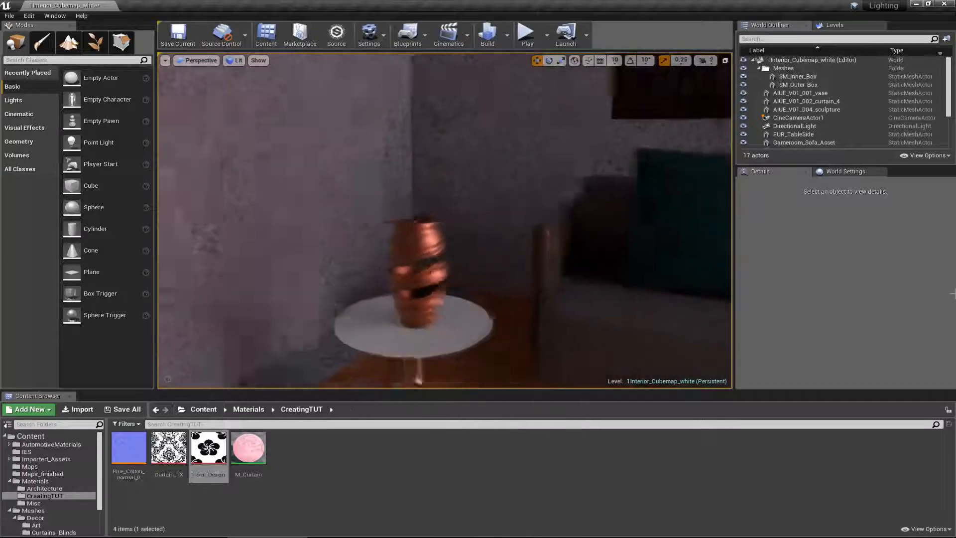
mouse_move(951, 299)
right_mouse_down()
mouse_move(914, 245)
mouse_move(777, 299)
right_mouse_up()
- Create a material instance from M_Curtain in the CreatingTUT folder and name it MI_Curtain
left_click(248, 448)
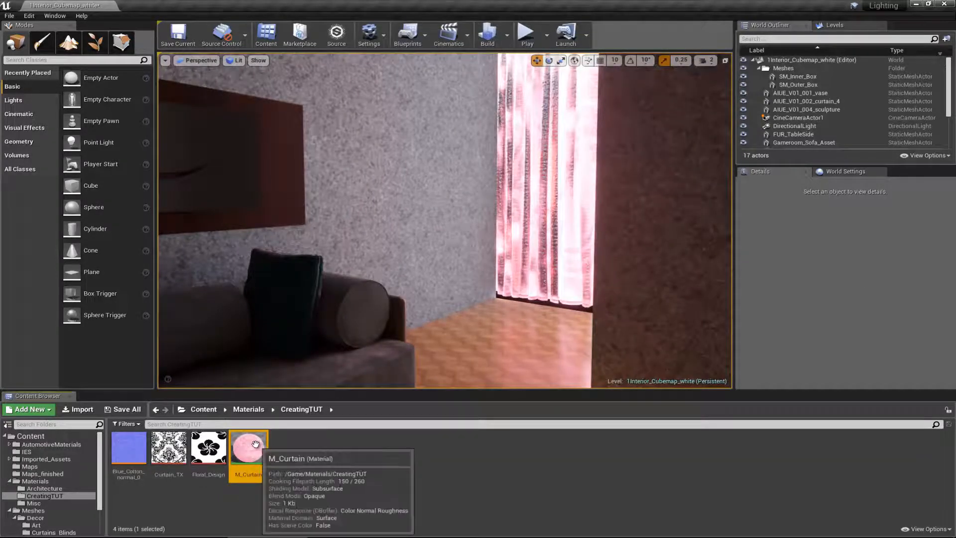
right_click(255, 443)
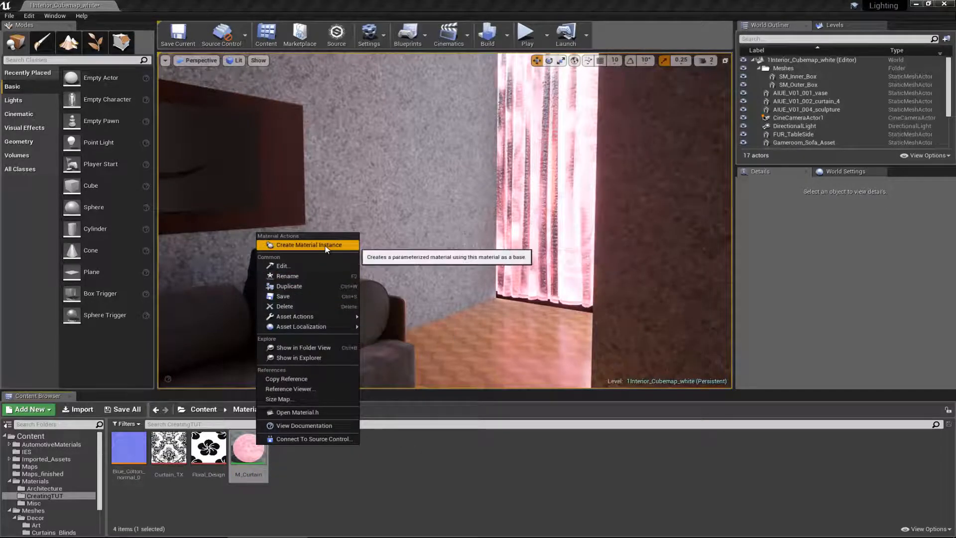
left_click(309, 245)
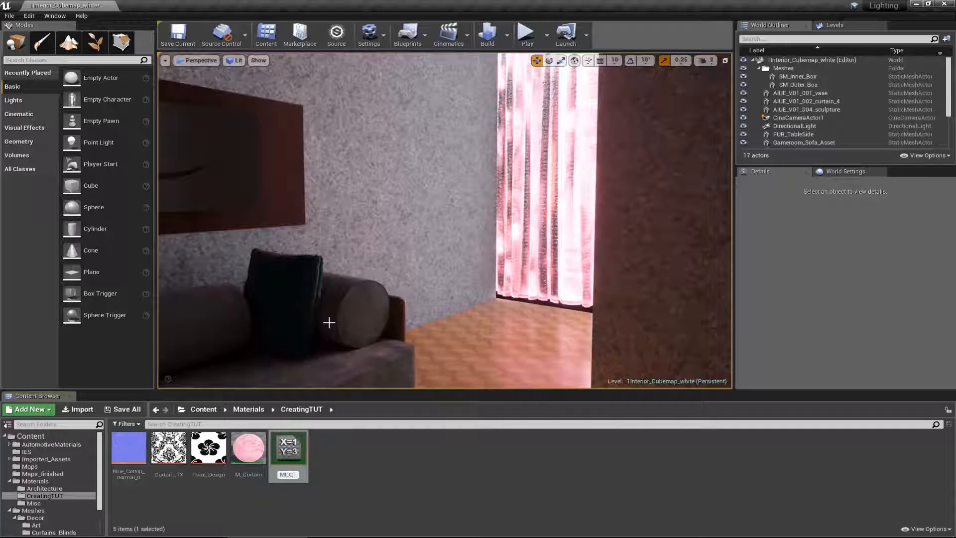
type("MI_Curtain")
key("Return")
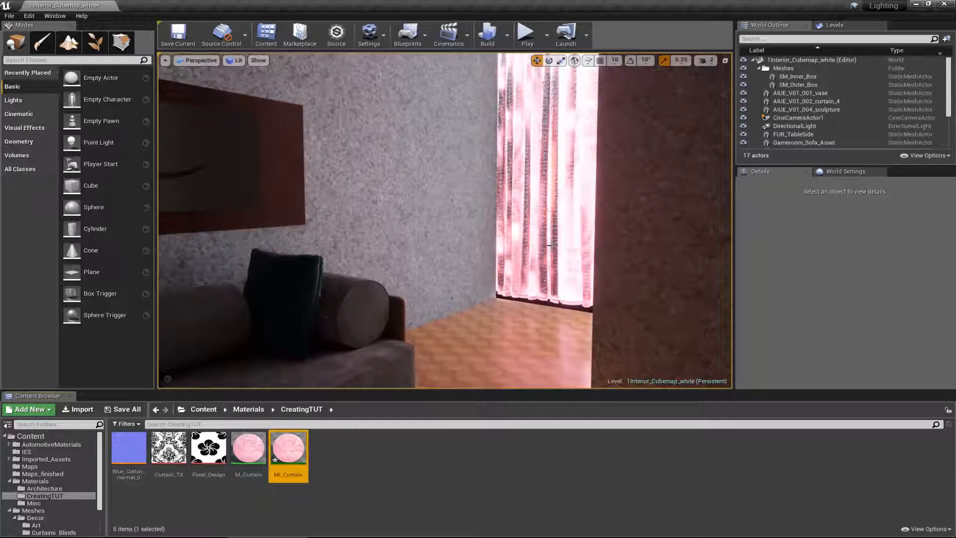
- Assign MI_Curtain to Element 0 of the curtain mesh in the level
left_click(572, 237)
key("f")
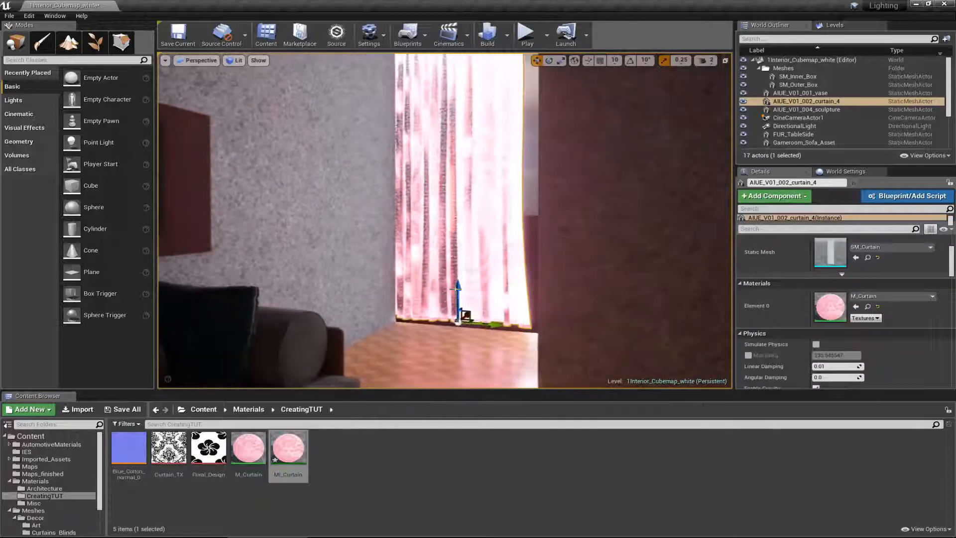
left_click_drag(294, 450, 834, 309)
mouse_move(466, 316)
right_mouse_down()
mouse_move(324, 331)
mouse_move(300, 297)
right_mouse_up()
- Open MI_Curtain and its parent M_Curtain, and examine the Fresnel Intensity and Albedo Intensity parameters in the parent's graph
double_click(289, 450)
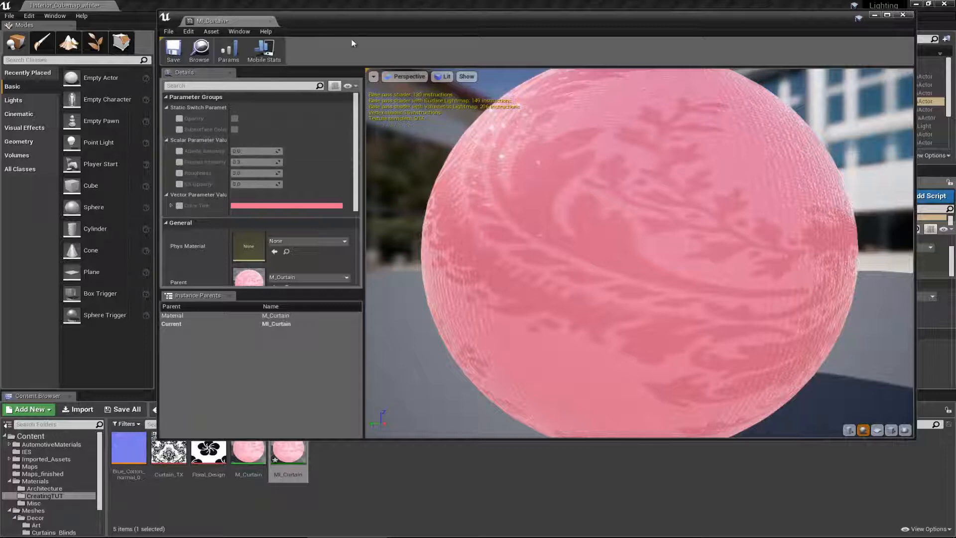
double_click(254, 446)
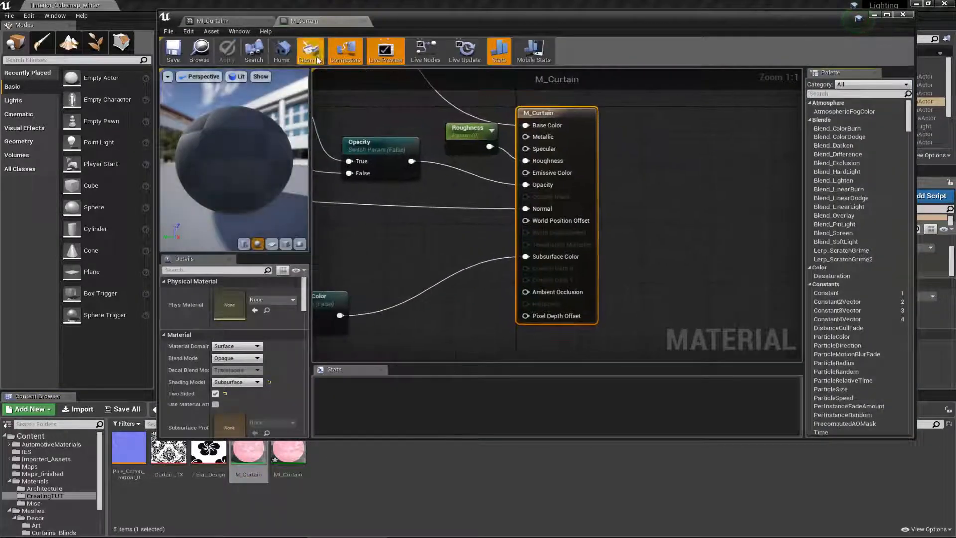
right_click_drag(395, 170, 450, 226)
scroll(484, 255, "down", 4)
scroll(569, 211, "up", 3)
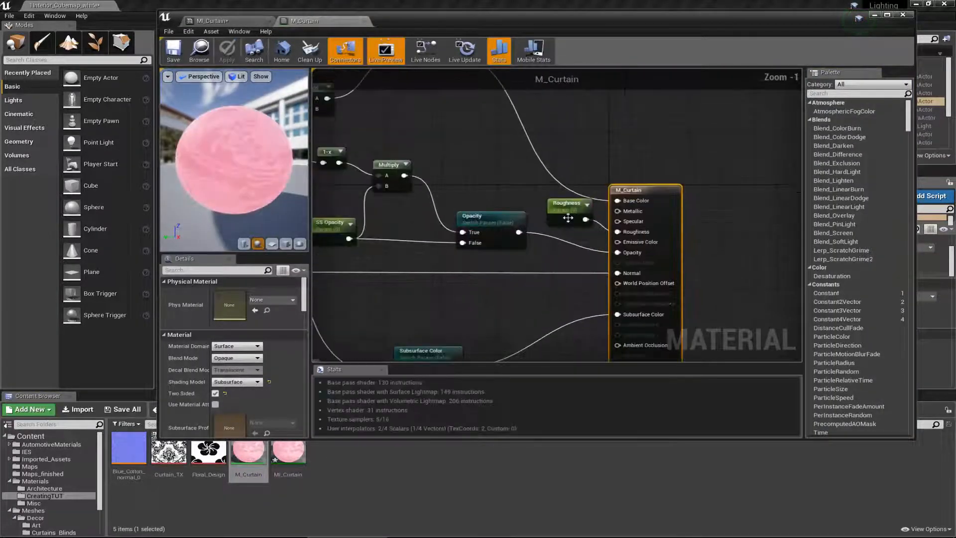
right_click_drag(328, 230, 563, 212)
left_click(424, 236)
left_click(404, 199)
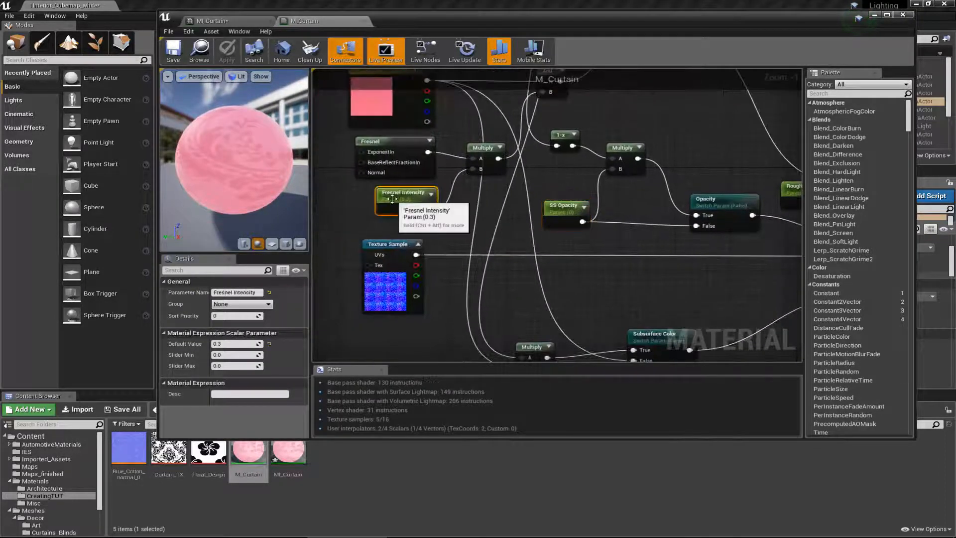
right_click_drag(478, 169, 468, 306)
left_click(393, 165)
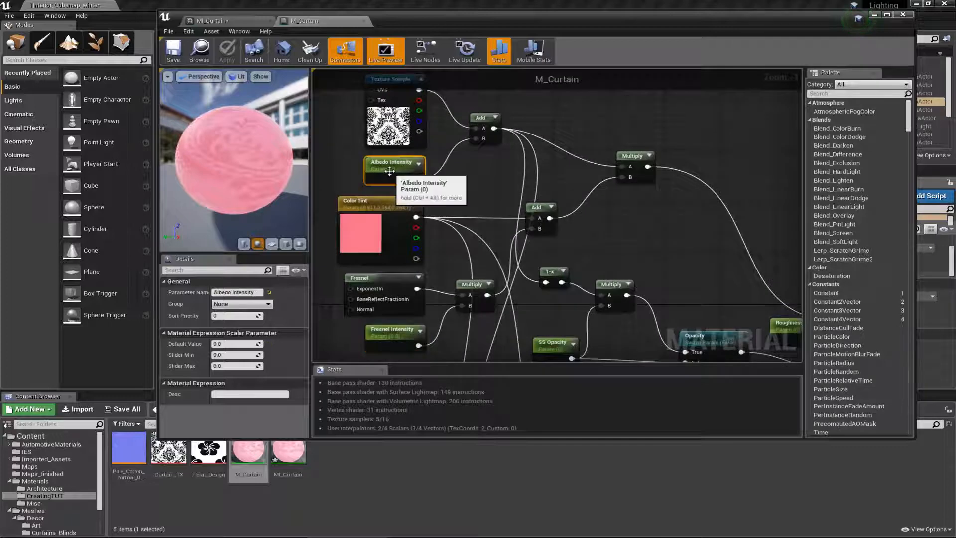
- Try overriding Albedo Intensity in MI_Curtain with values up to about 0.3, and switch the override off
left_click(212, 21)
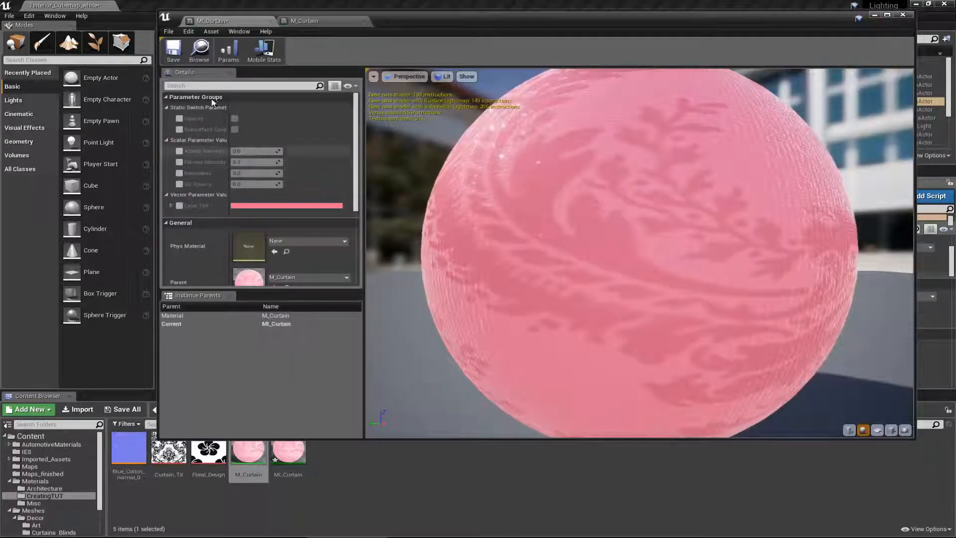
left_click(179, 151)
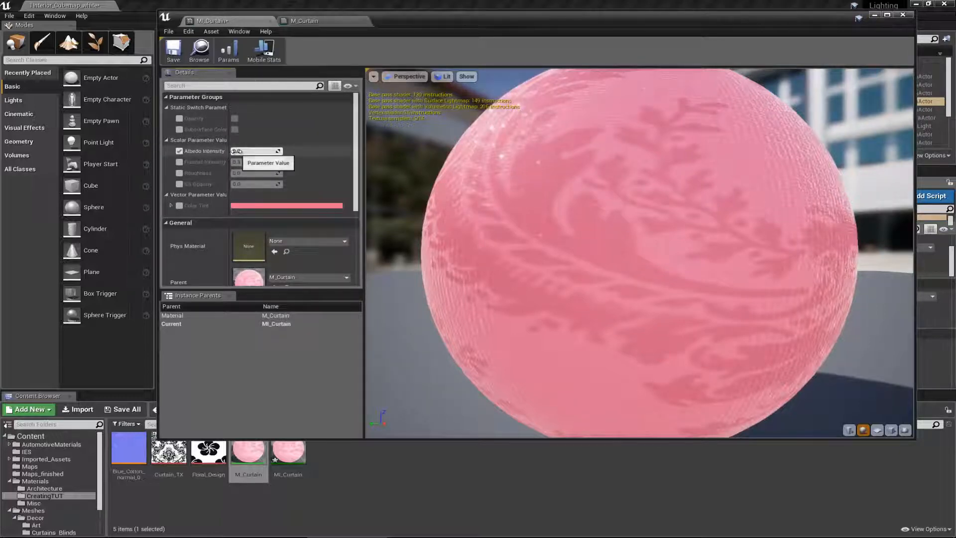
left_click_drag(236, 150, 258, 166)
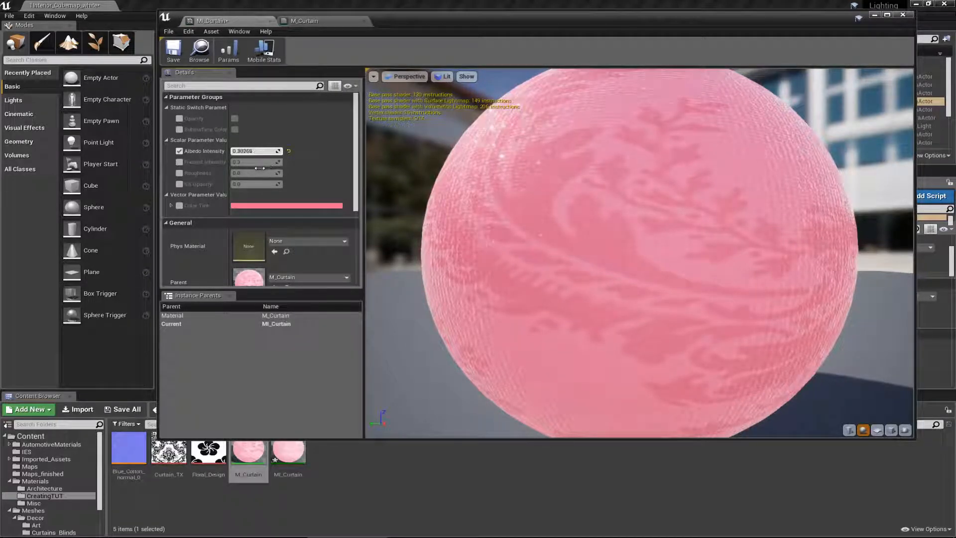
left_click(181, 152)
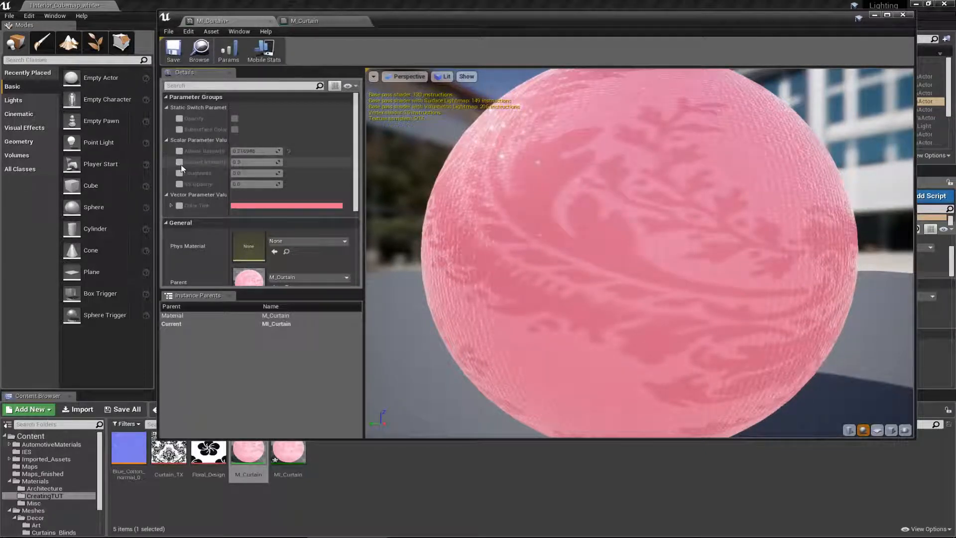
- Try a higher Fresnel Intensity override in MI_Curtain, and switch the override off
left_click(179, 162)
left_click_drag(277, 163, 403, 178)
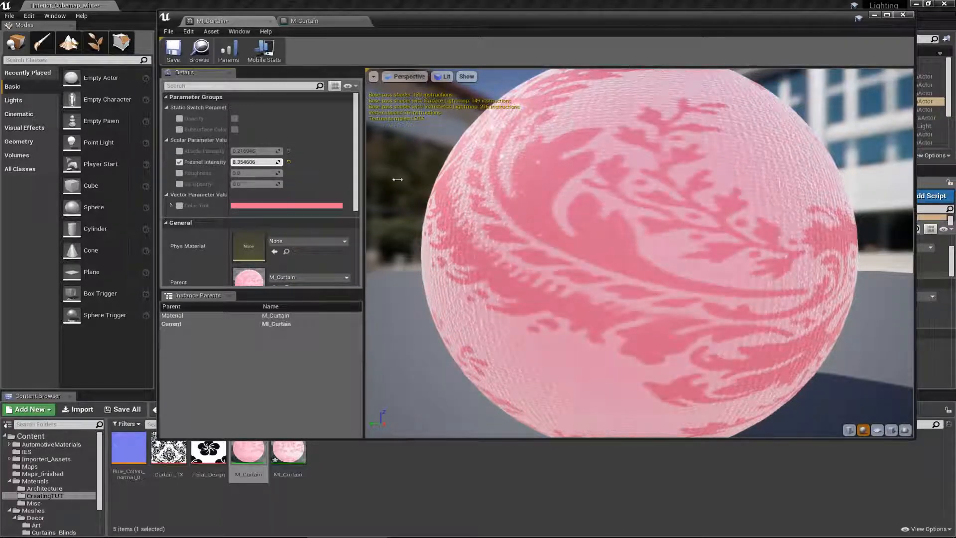
left_click(180, 162)
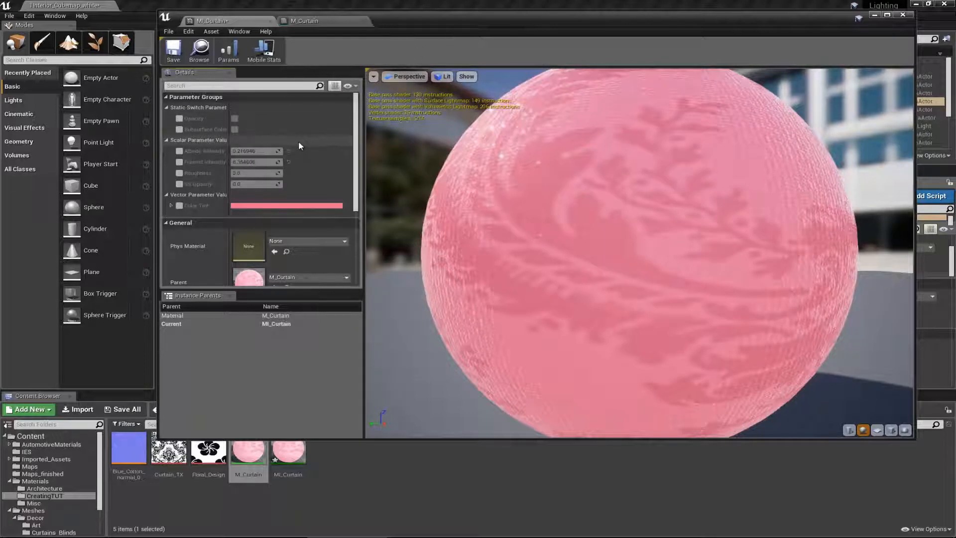
- Convert the Curtain_TX Texture Sample in M_Curtain to a parameter named Base Texture, apply the change and check it in MI_Curtain
left_click(309, 26)
right_click_drag(432, 138, 455, 189)
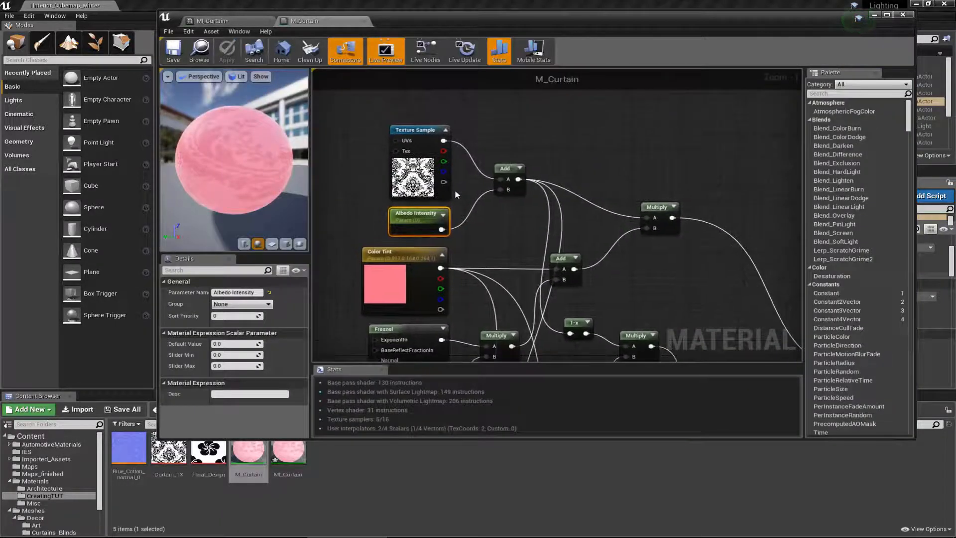
left_click(426, 137)
right_click(427, 136)
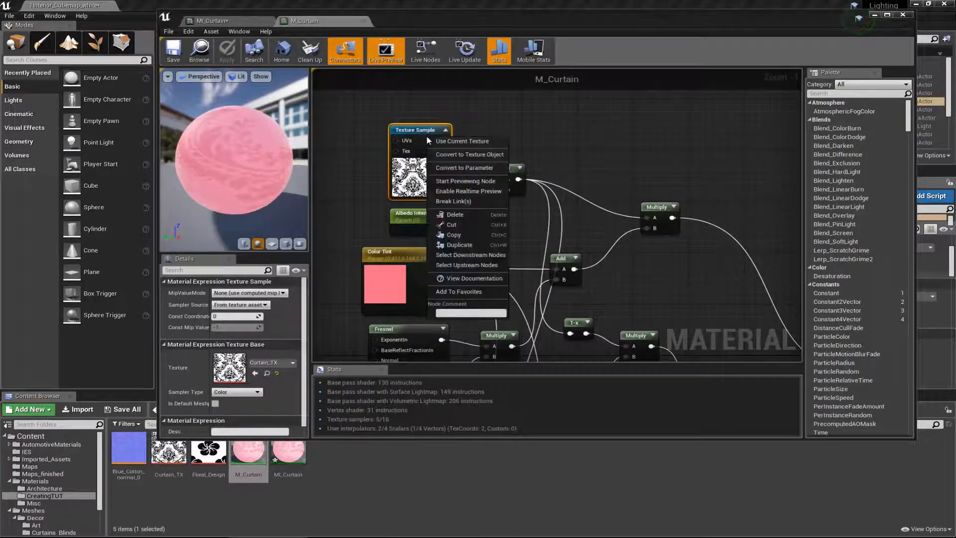
left_click(462, 168)
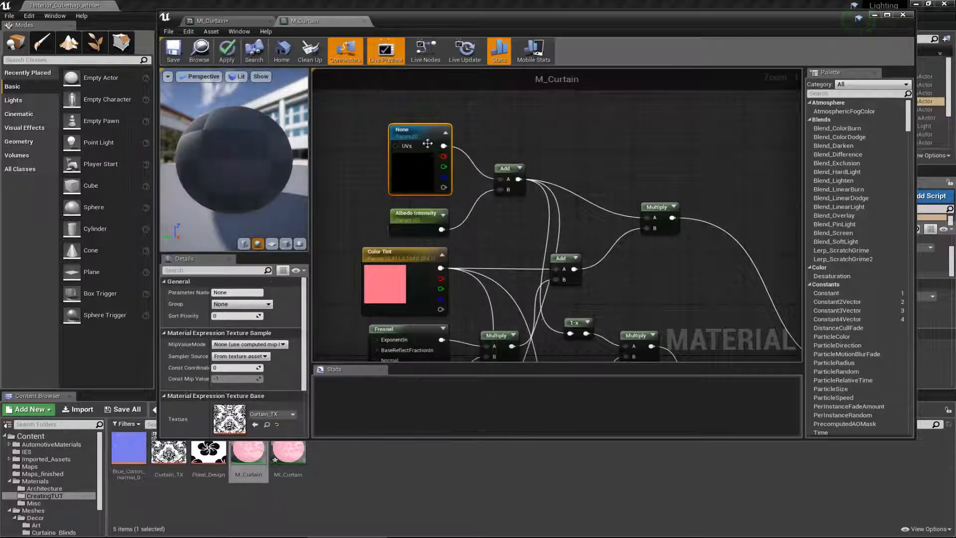
left_click(237, 293)
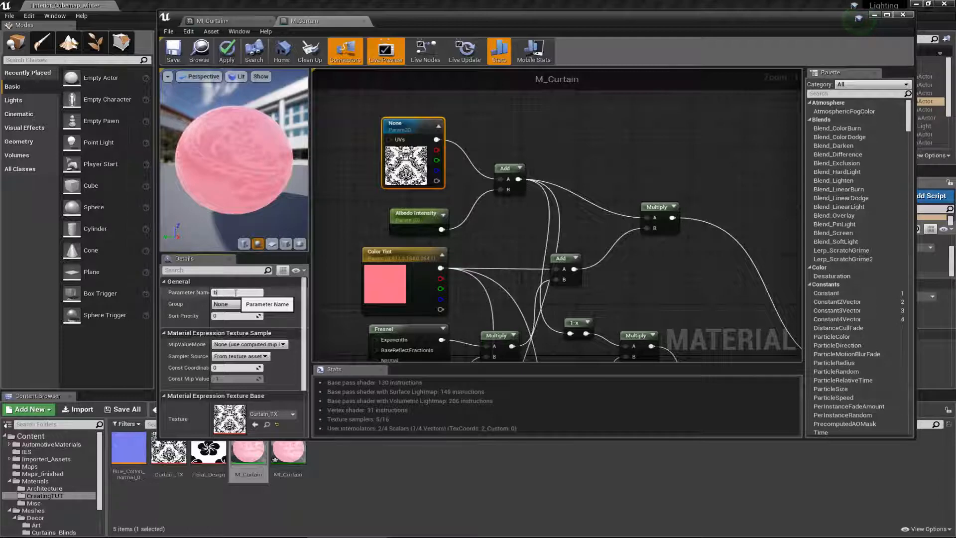
key("Return")
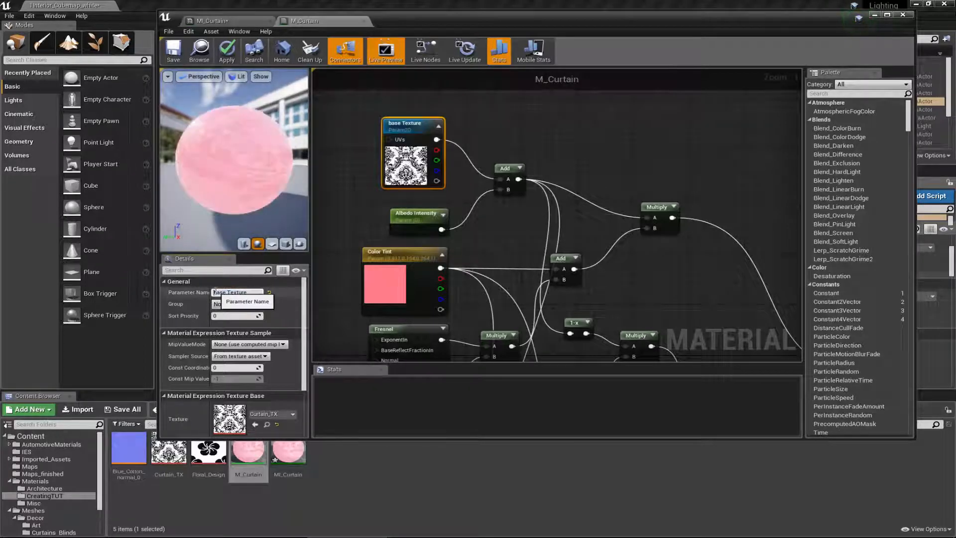
key("Return")
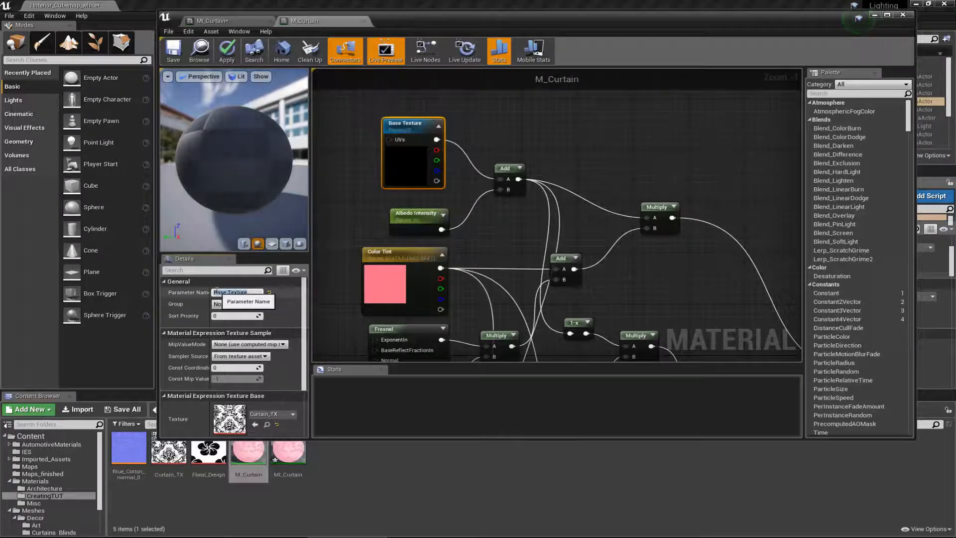
left_click(227, 49)
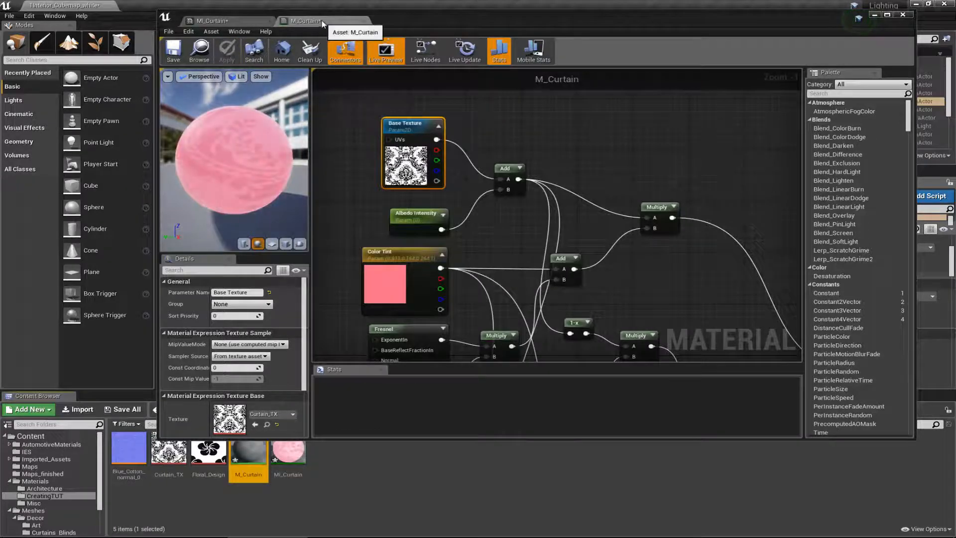
left_click(237, 24)
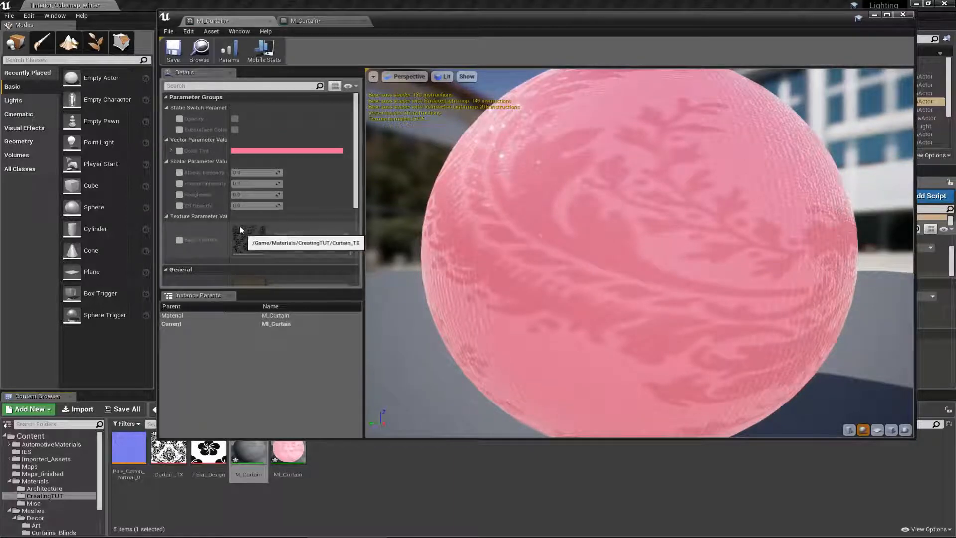
- Convert the Blue_Cotton normal map Texture Sample in M_Curtain to a parameter named Normal Texture and apply the change
left_click(306, 21)
scroll(414, 254, "down", 4)
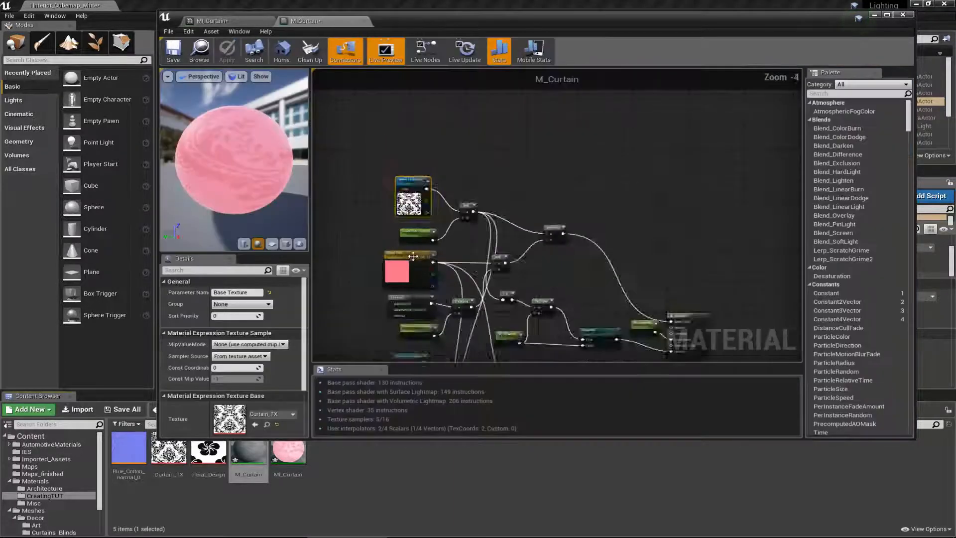
scroll(415, 255, "up", 2)
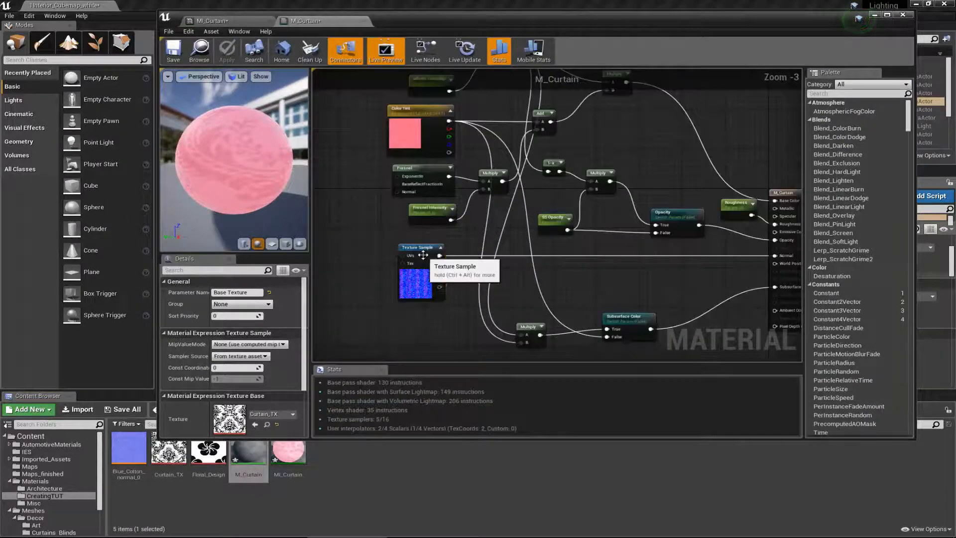
left_click(422, 254)
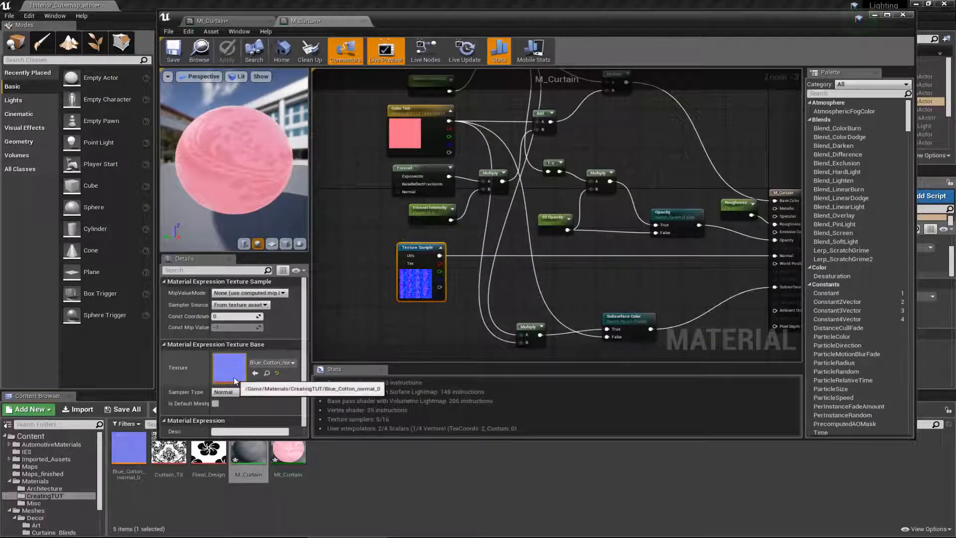
right_click(428, 252)
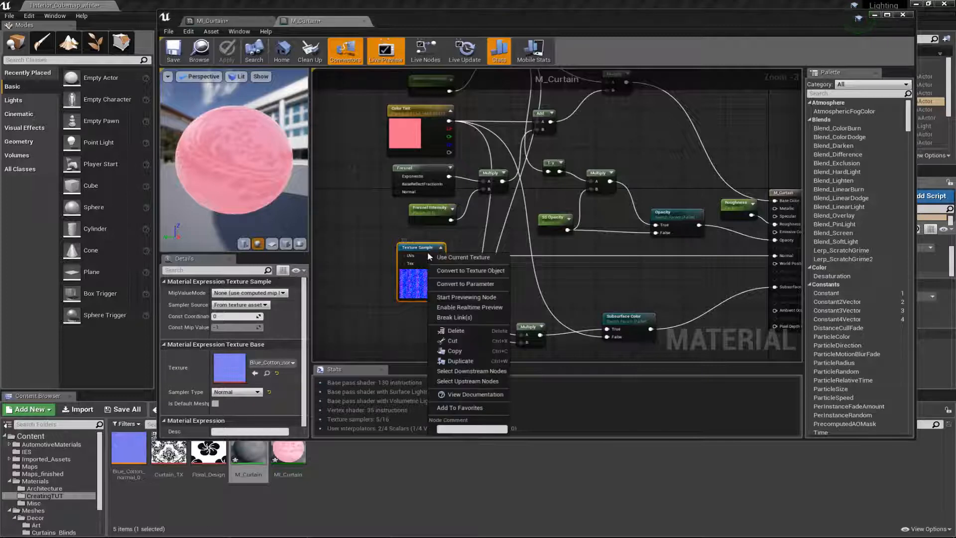
left_click(465, 284)
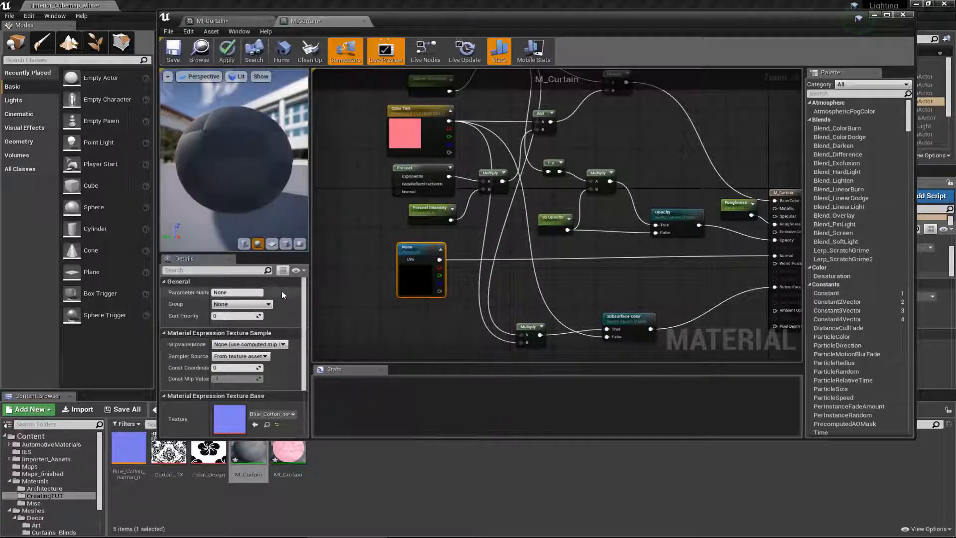
left_click(237, 293)
type("Normal")
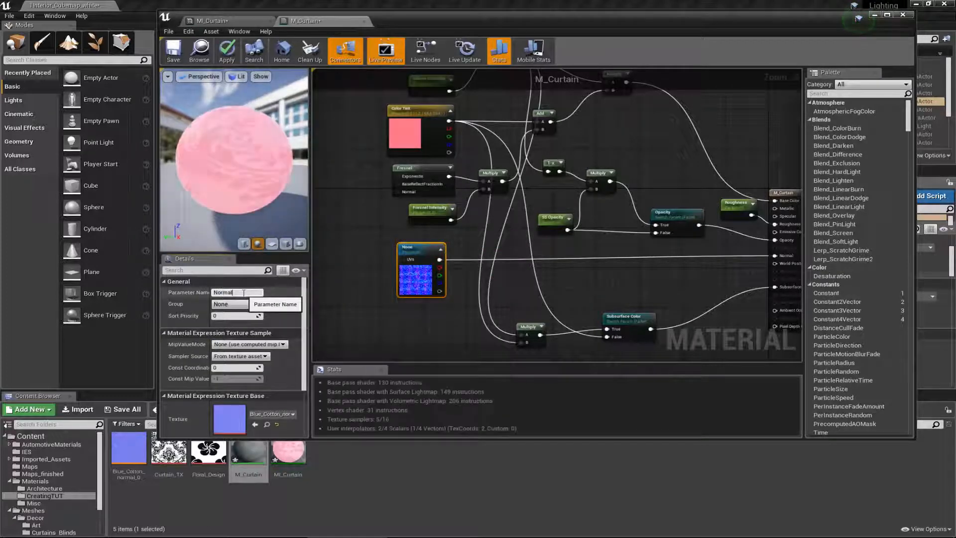
type(" Texture")
key("Return")
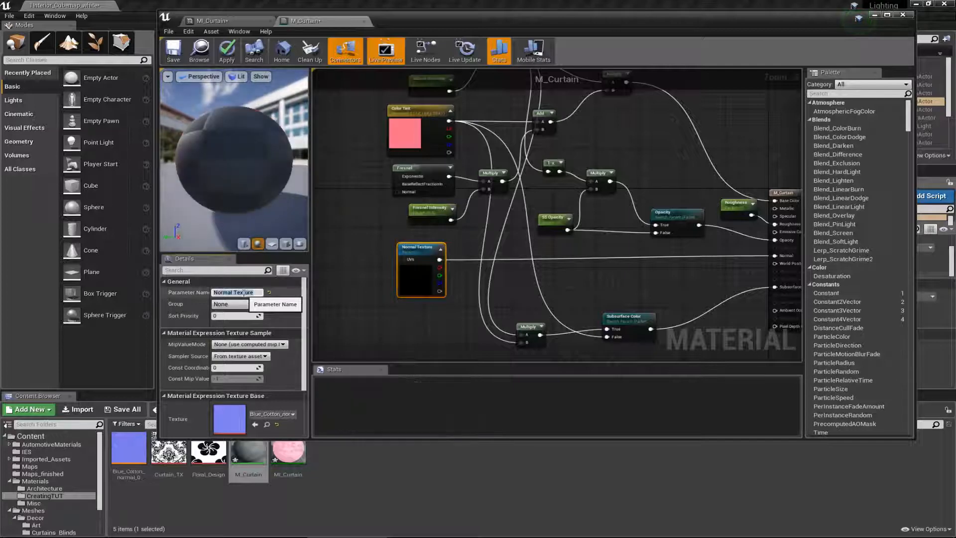
left_click(227, 50)
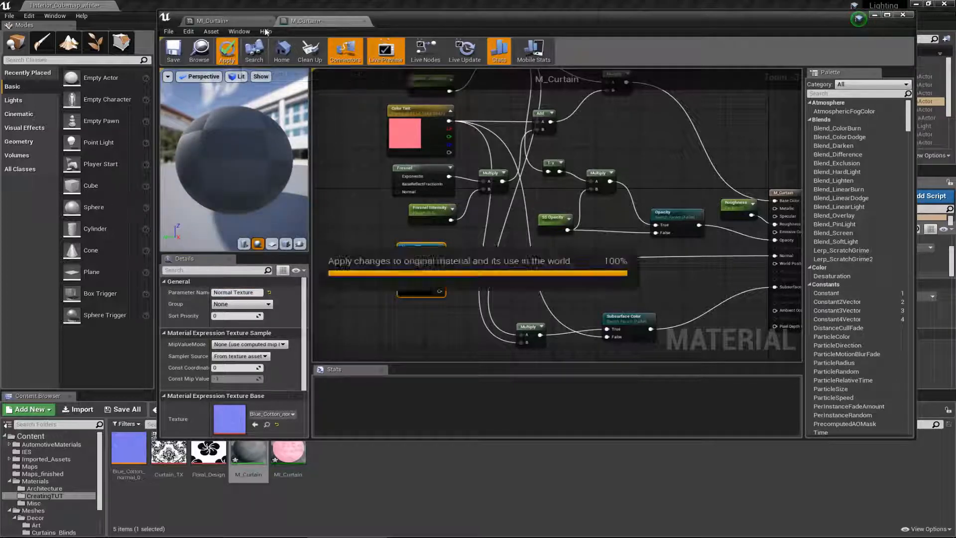
- Return to MI_Curtain and check its Base Texture and Normal Texture parameters
left_click(225, 23)
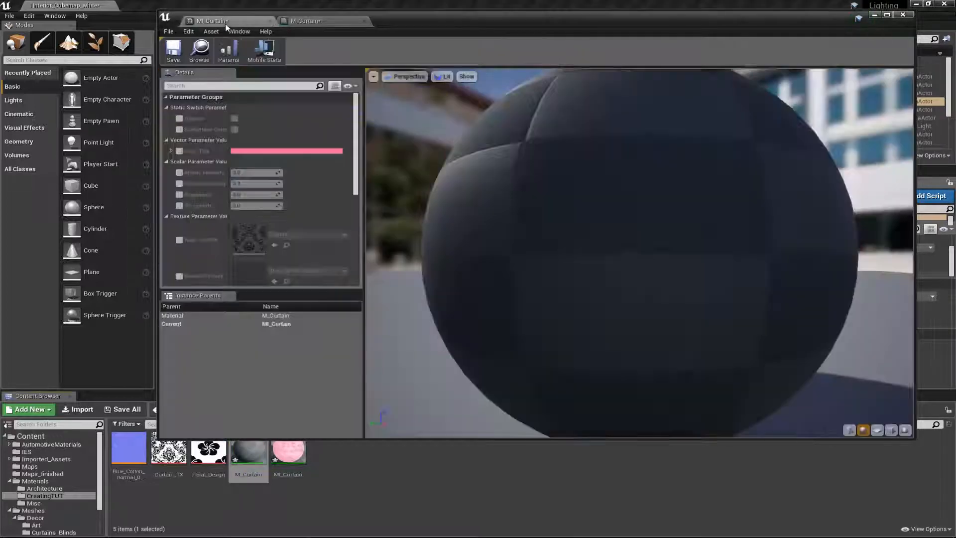
scroll(265, 199, "down", 3)
scroll(266, 199, "down", 1)
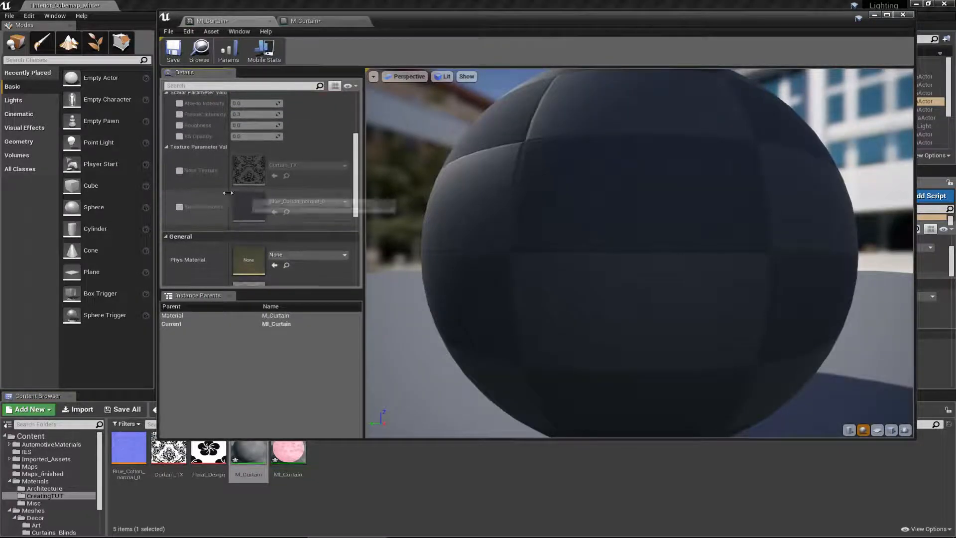
scroll(209, 208, "up", 3)
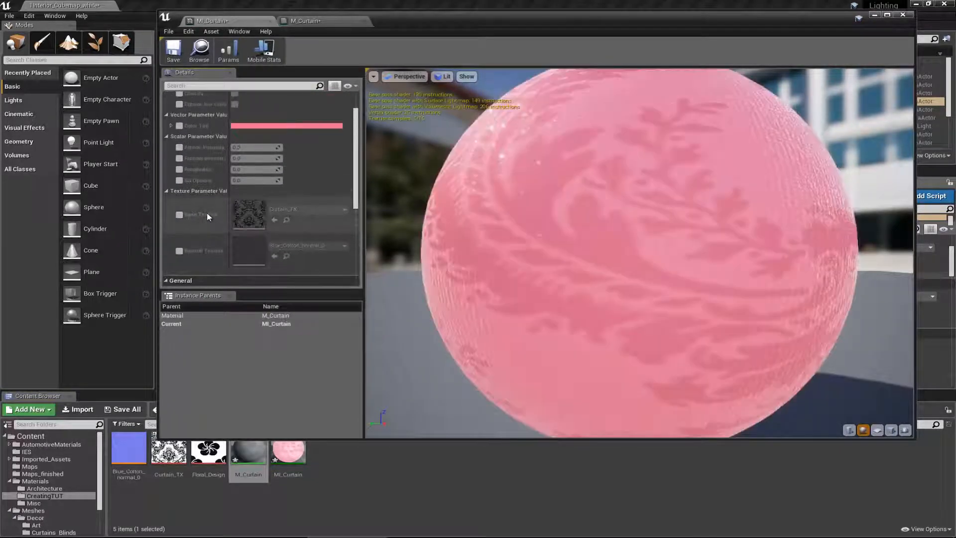
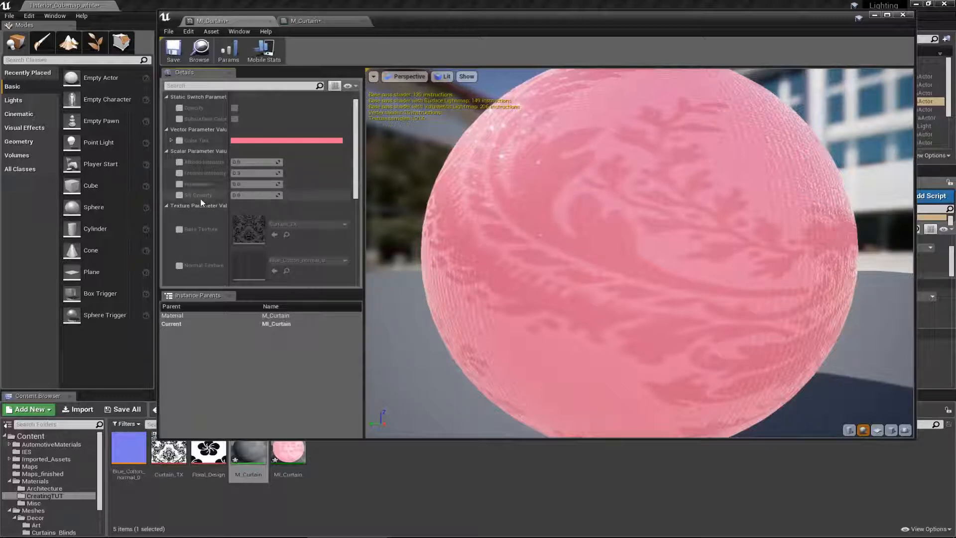
scroll(279, 239, "down", 2)
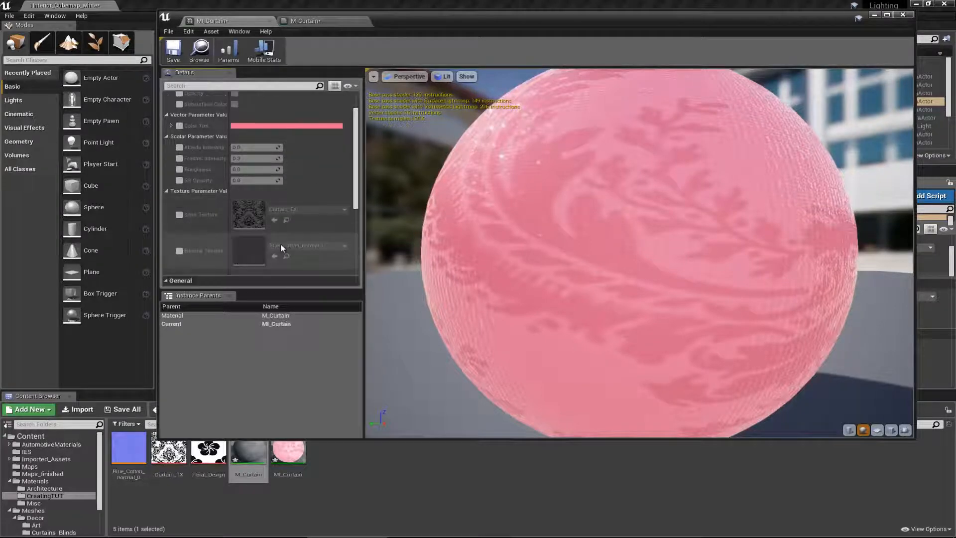
scroll(281, 247, "down", 2)
scroll(281, 247, "up", 4)
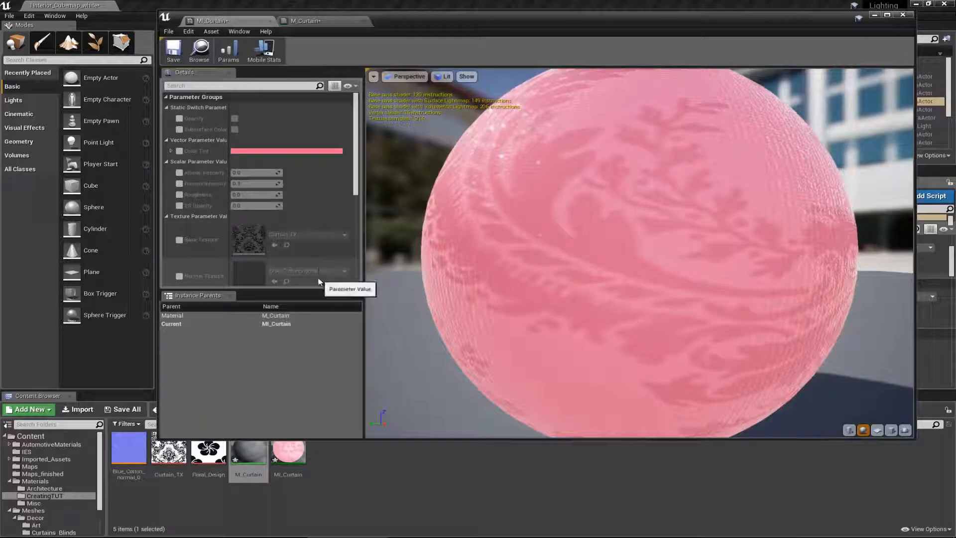
- In M_Curtain, add a Constant in the empty graph area before the Normal Texture node and convert it to a parameter named U
left_click(316, 23)
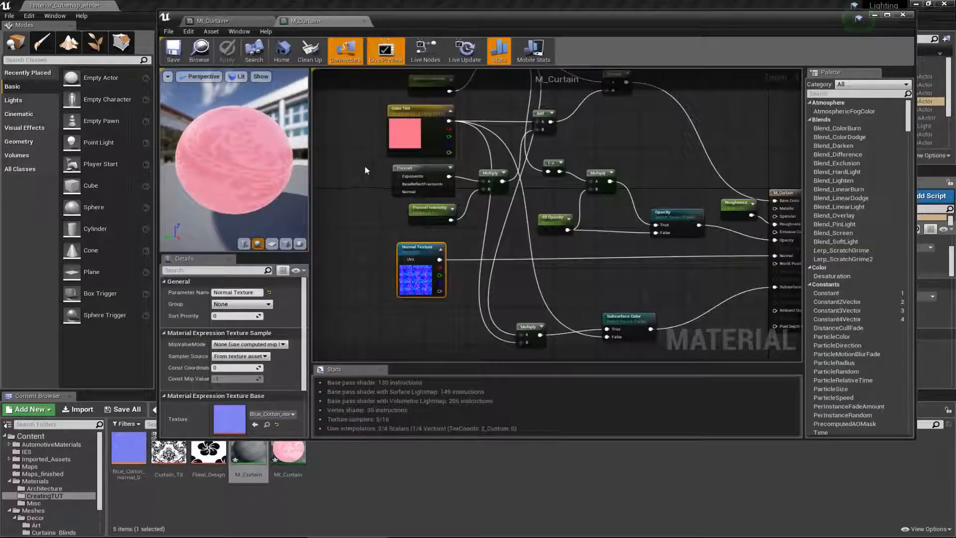
scroll(433, 234, "down", 5)
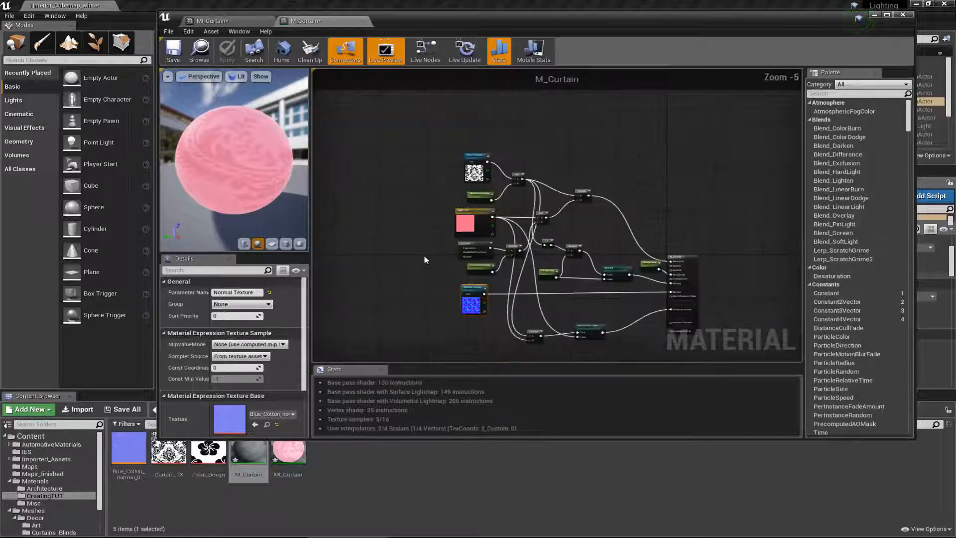
left_click(371, 240)
right_click_drag(371, 240, 417, 227)
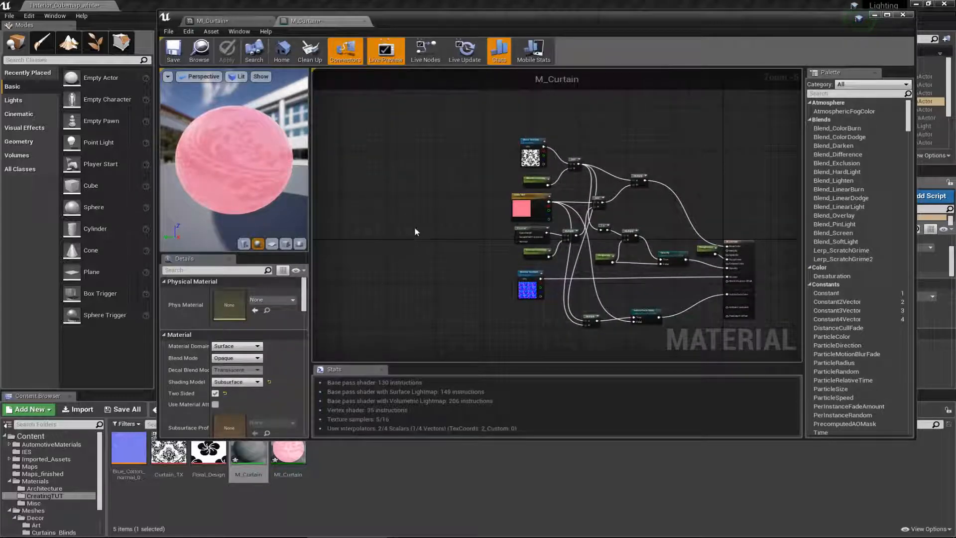
scroll(419, 261, "up", 2)
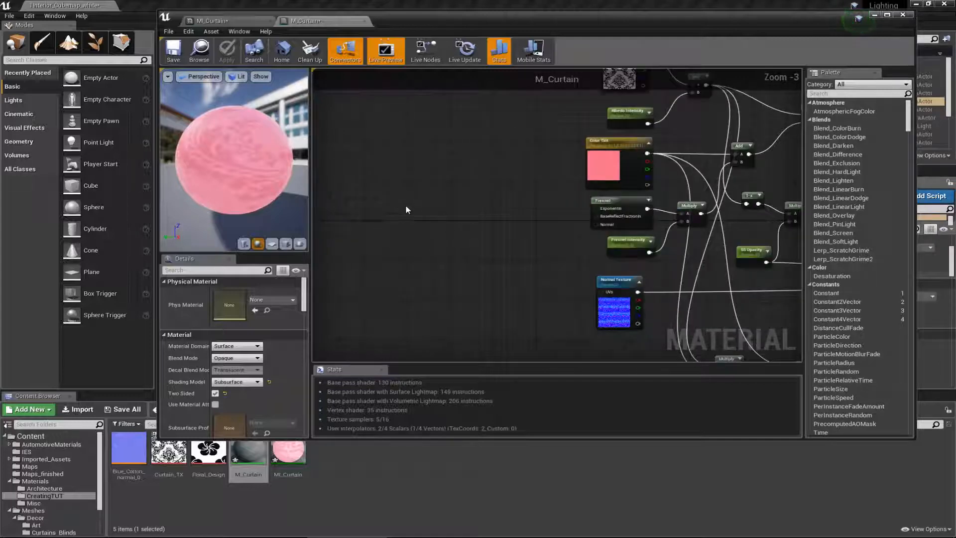
scroll(406, 209, "down", 3)
scroll(398, 225, "up", 2)
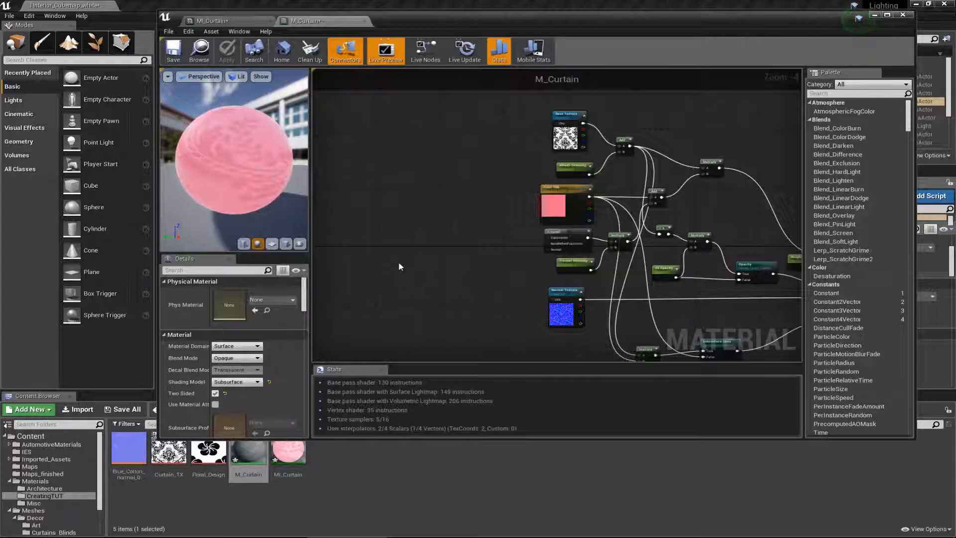
left_click(357, 261)
right_click(362, 267)
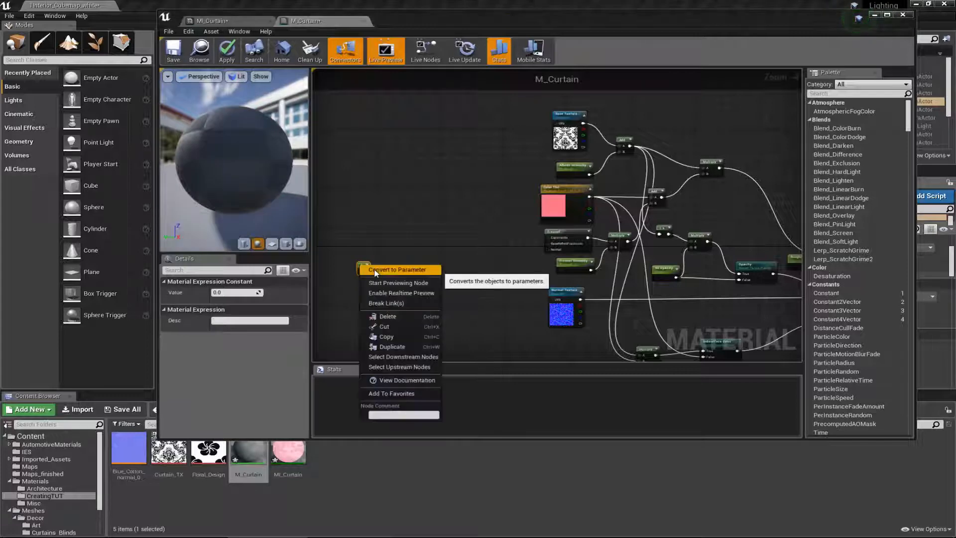
left_click(384, 269)
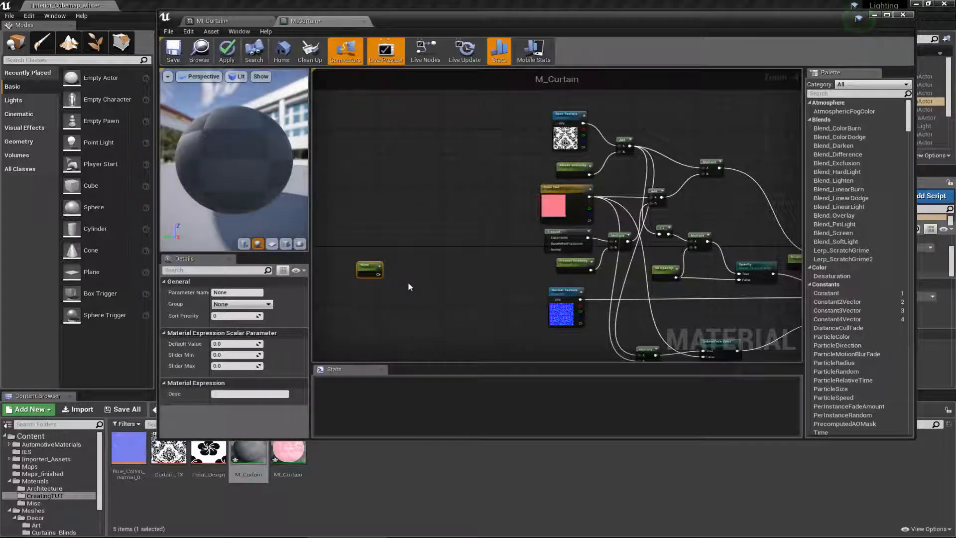
left_click(250, 293)
type("U")
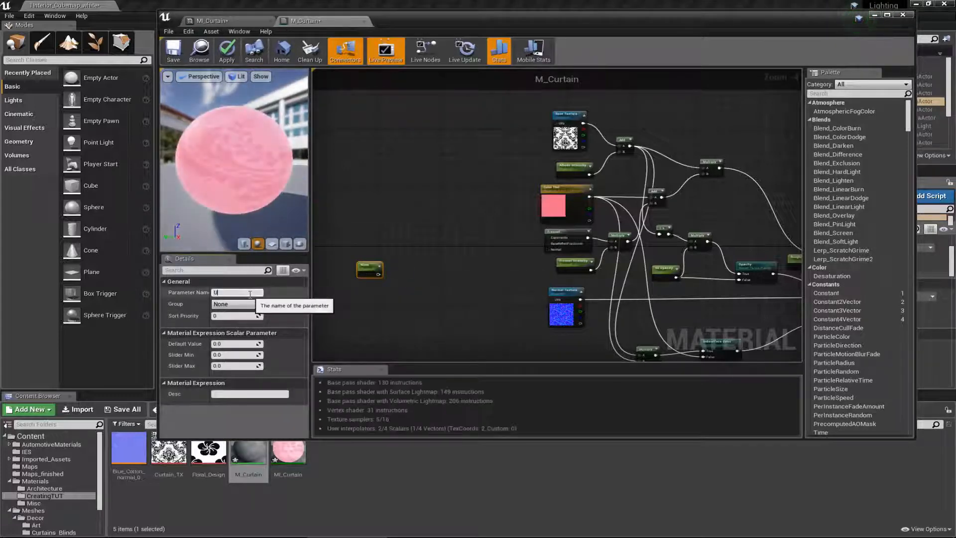
- Duplicate the U parameter, name the copy V and place it below U
scroll(329, 263, "up", 3)
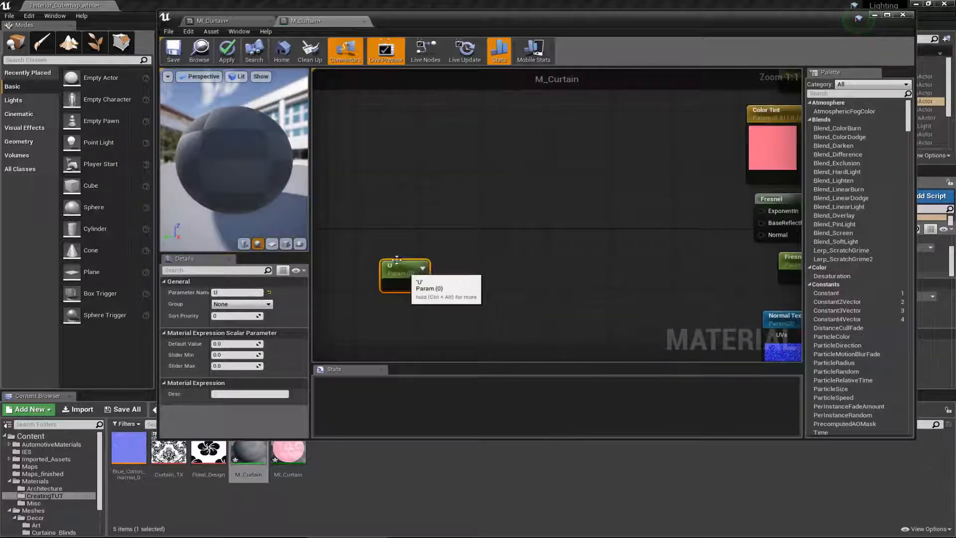
key("ctrl+c")
key("ctrl+v")
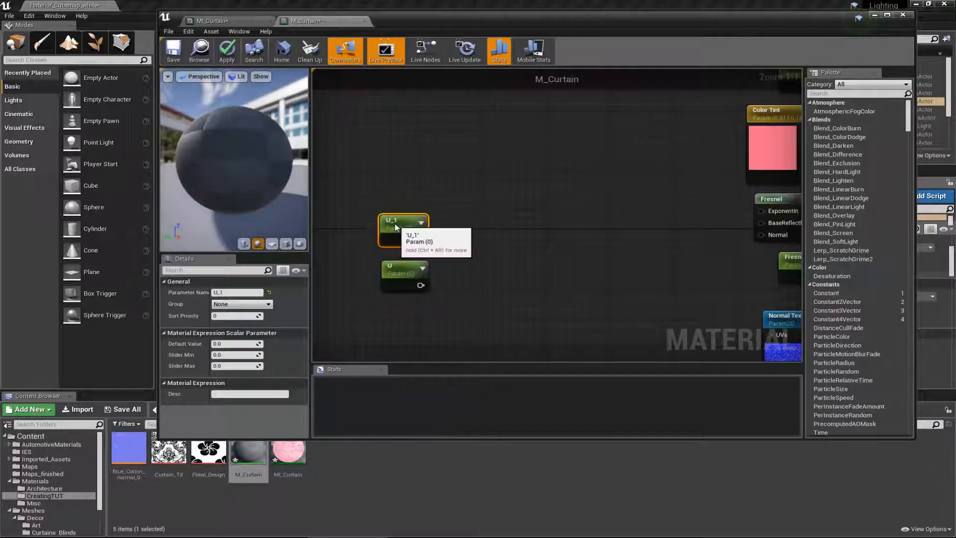
left_click(240, 292)
type("V")
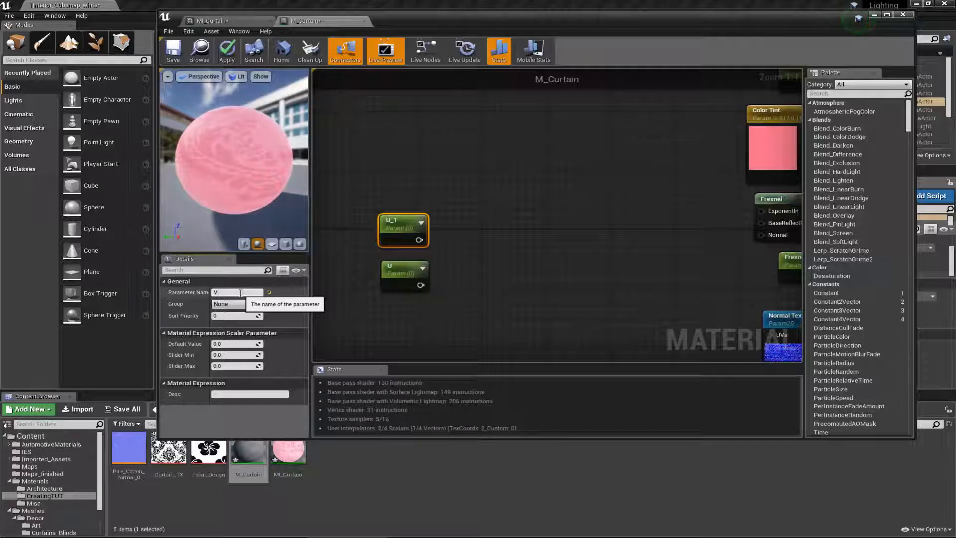
key("Return")
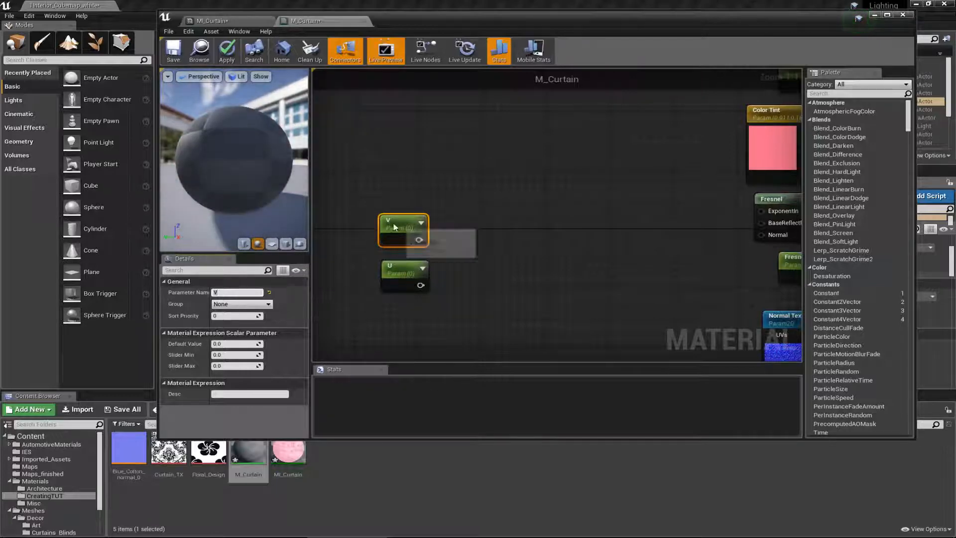
left_click_drag(396, 223, 395, 319)
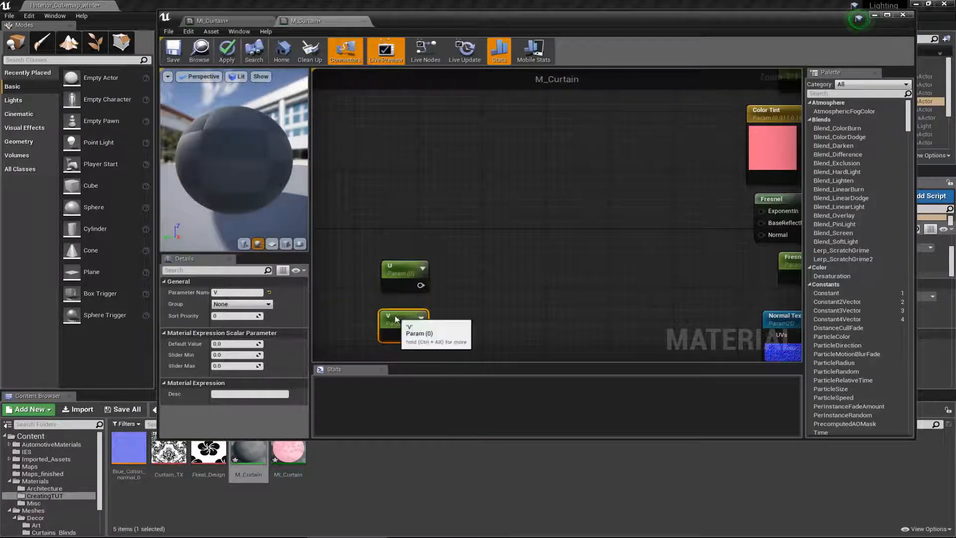
- Duplicate the U parameter again, place the copy above it and name it V Pan
left_click(401, 265)
key("ctrl+c")
key("ctrl+v")
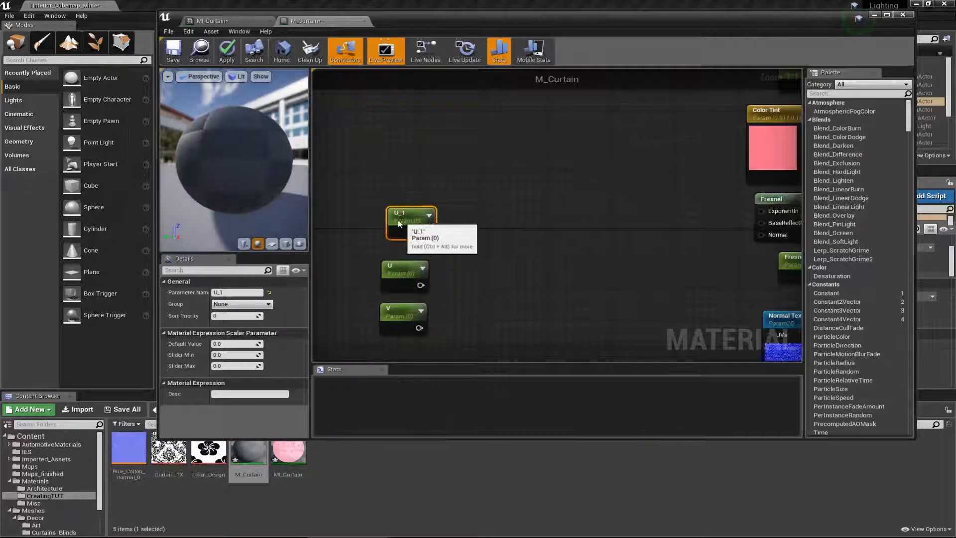
left_click(233, 293)
type("V")
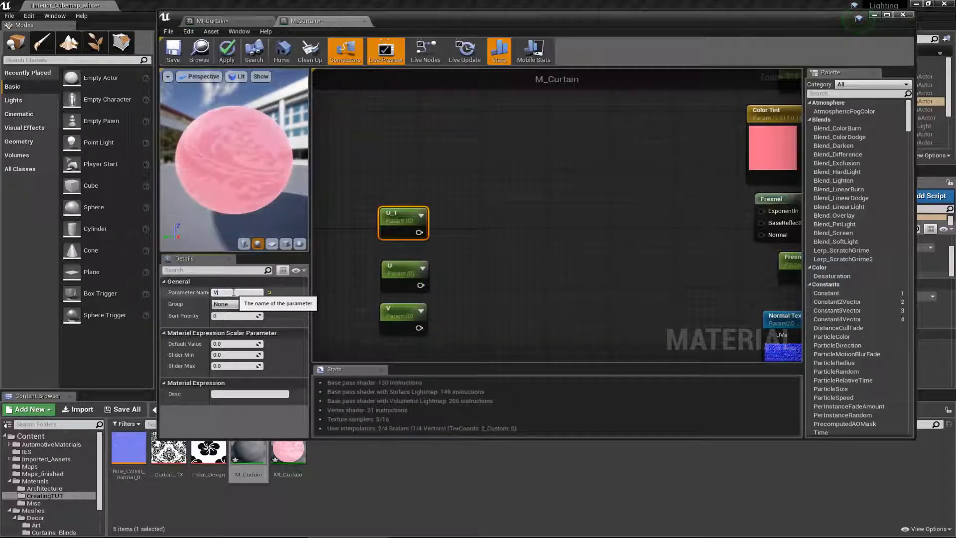
type(" Pan")
key("Return")
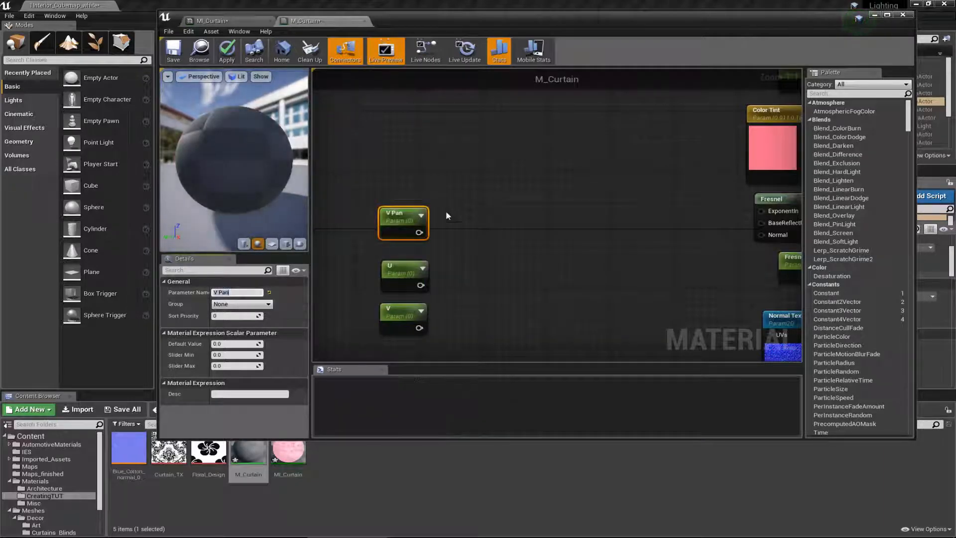
- Duplicate the V Pan parameter, name the copy U Pan and place it just above V Pan
key("ctrl+v")
left_click(398, 216)
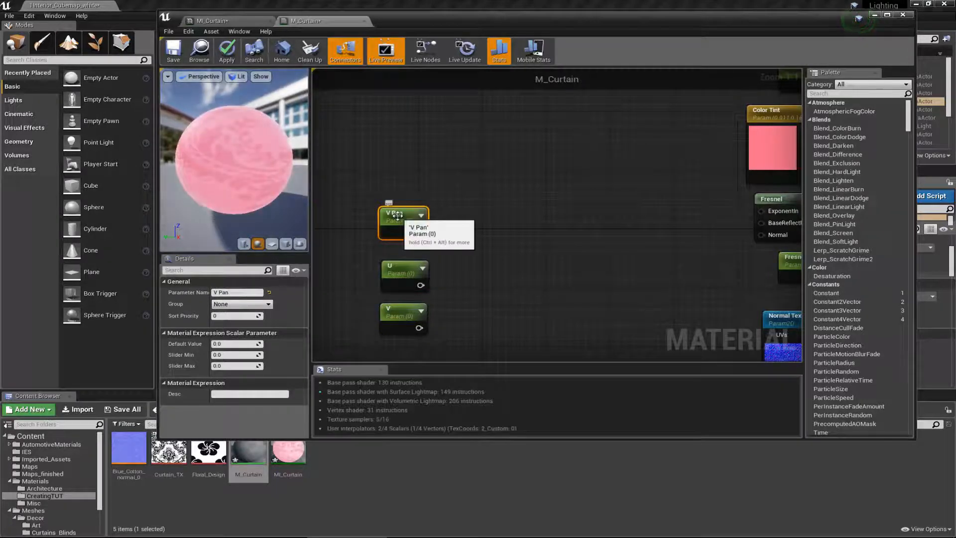
key("ctrl+v")
left_click_drag(397, 180, 380, 172)
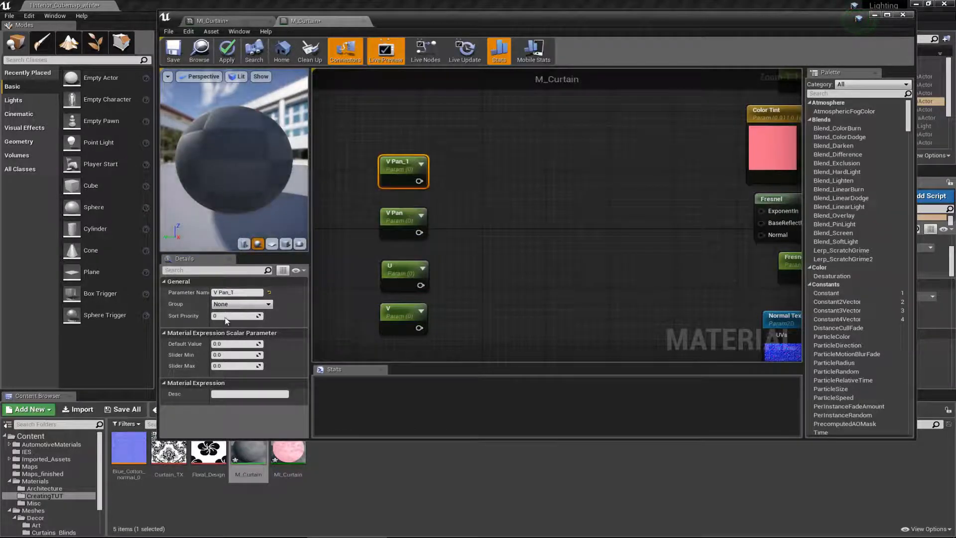
left_click(239, 292)
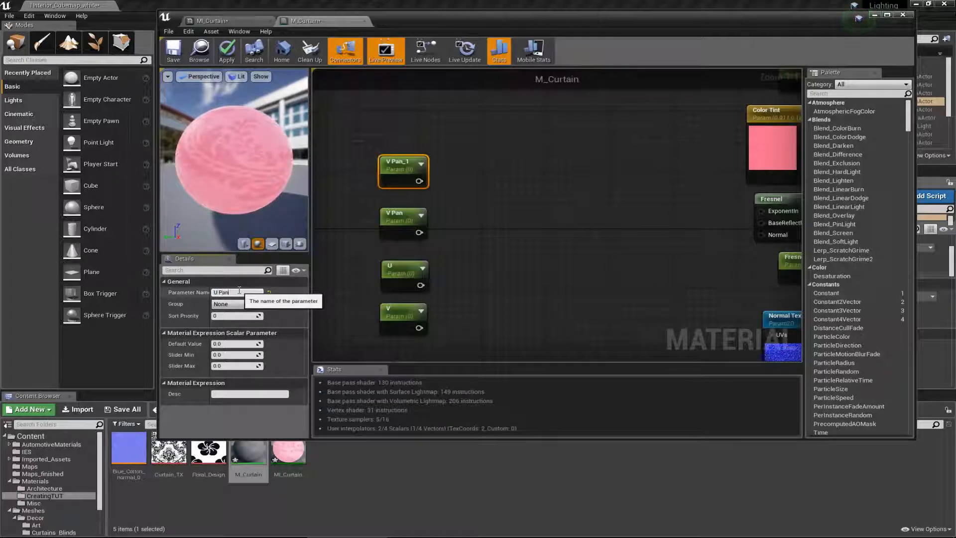
key("Return")
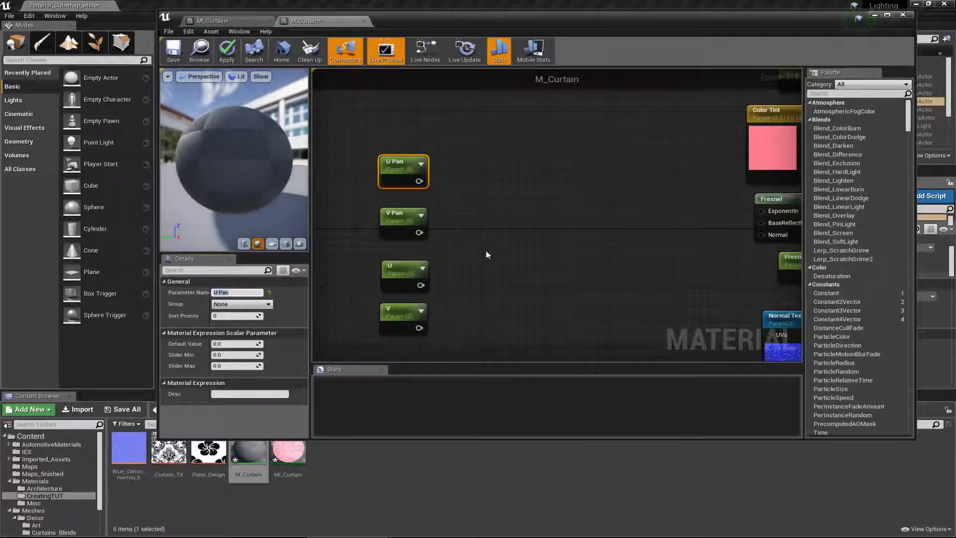
left_click_drag(420, 161, 420, 168)
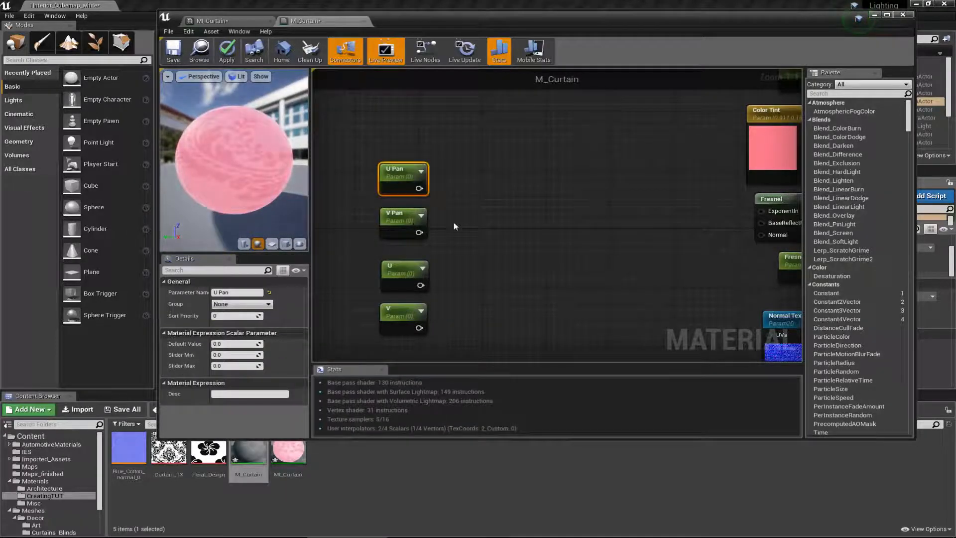
- Add an AppendVector node beside the pan parameters, connecting U Pan to its A input and V Pan to B
left_click(486, 209)
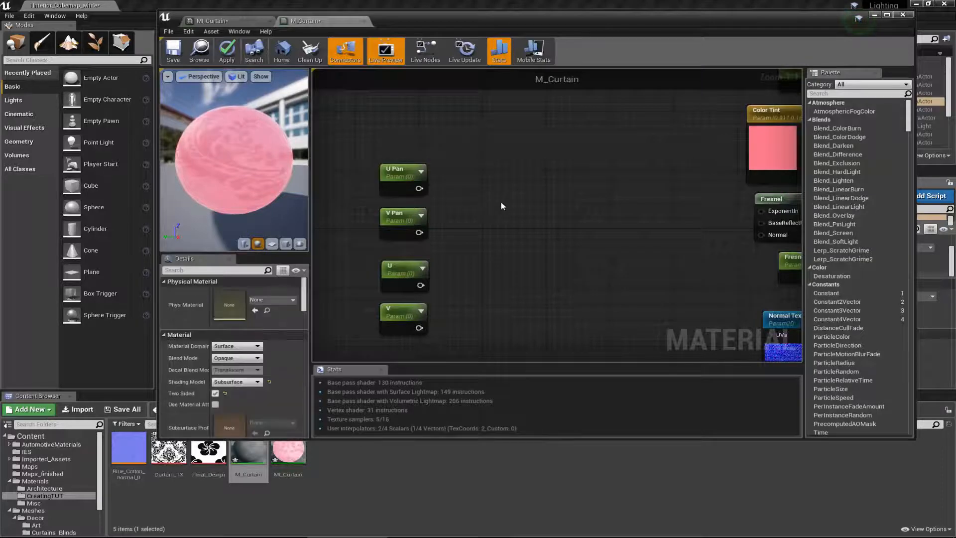
right_click(502, 206)
type("appe")
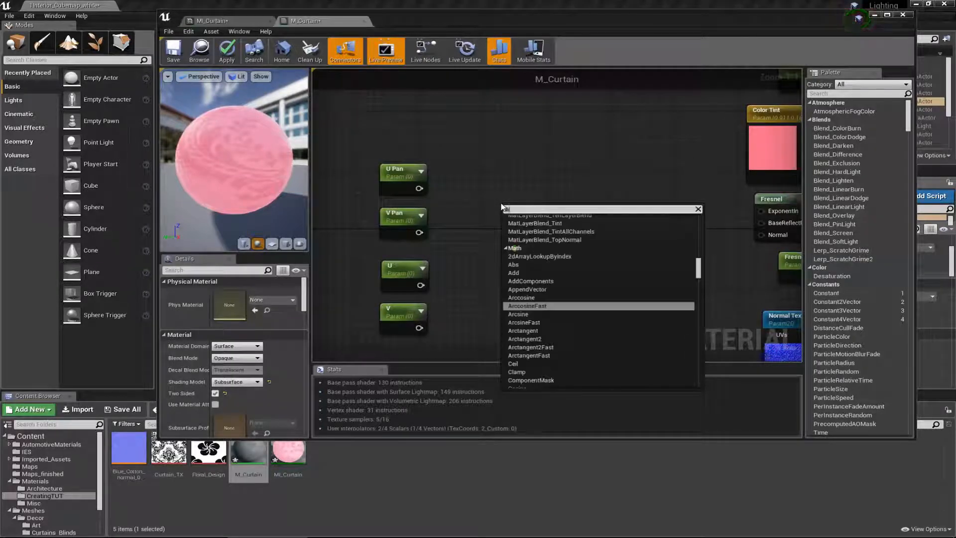
type("n")
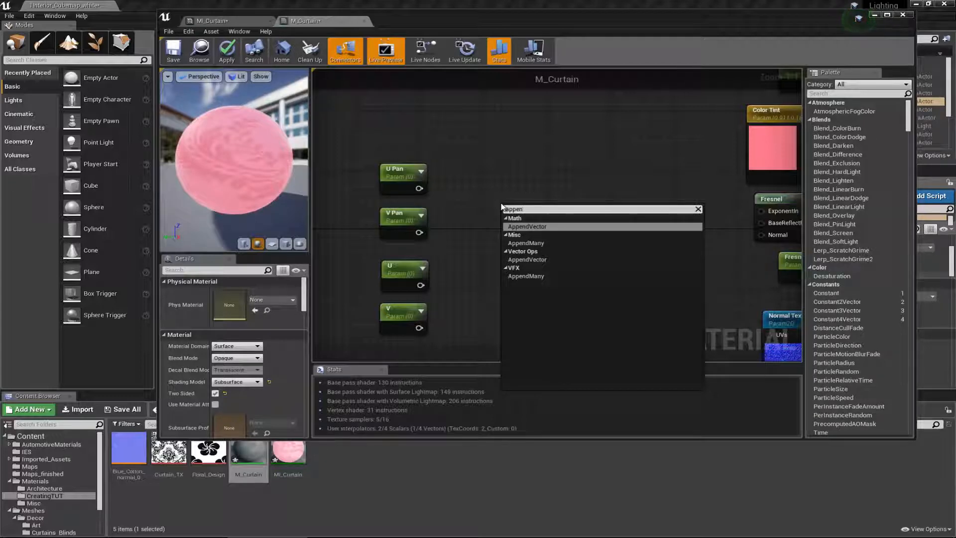
key("Return")
left_click_drag(521, 214, 458, 204)
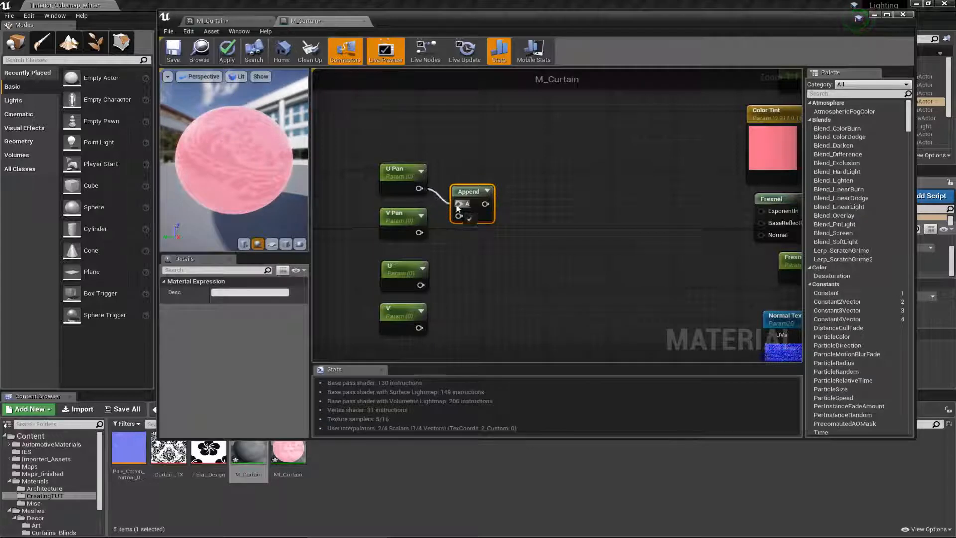
left_click_drag(419, 232, 458, 215)
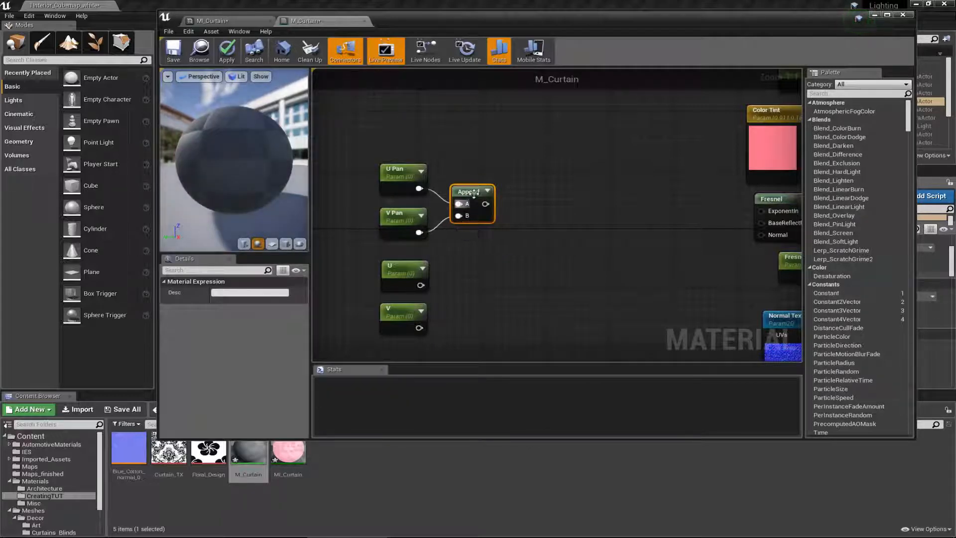
- Duplicate the Append node beside the U and V parameters, connecting U to its A input and V to B
key("ctrl+c")
key("ctrl+v")
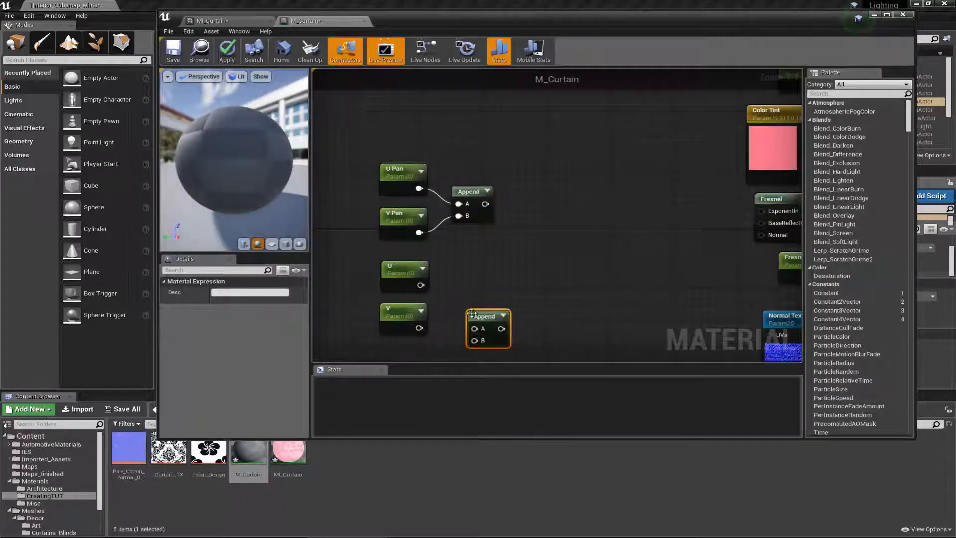
left_click(471, 292)
left_click_drag(479, 314, 458, 299)
left_click_drag(420, 328, 458, 311)
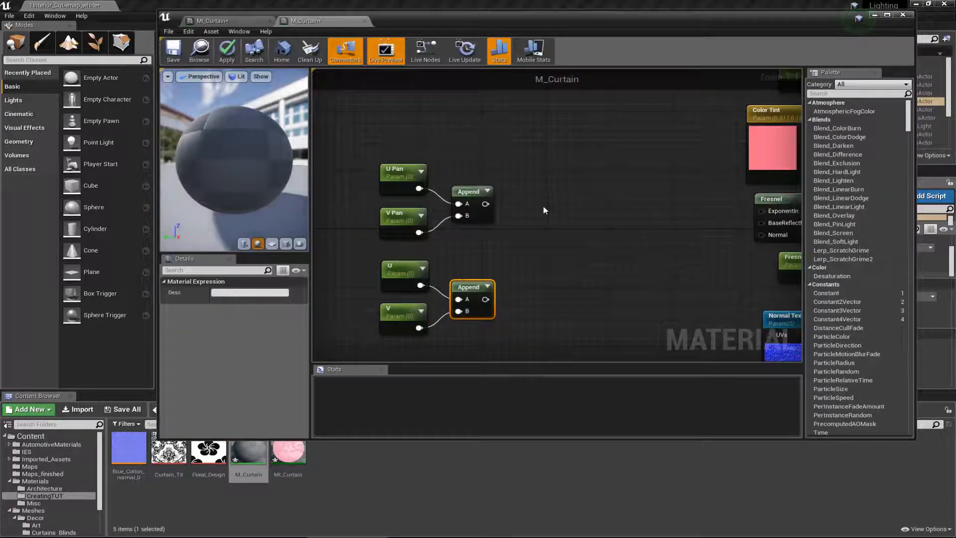
- Add a Multiply node after the two Append nodes and connect the U/V Append output to its B input
left_click(566, 241)
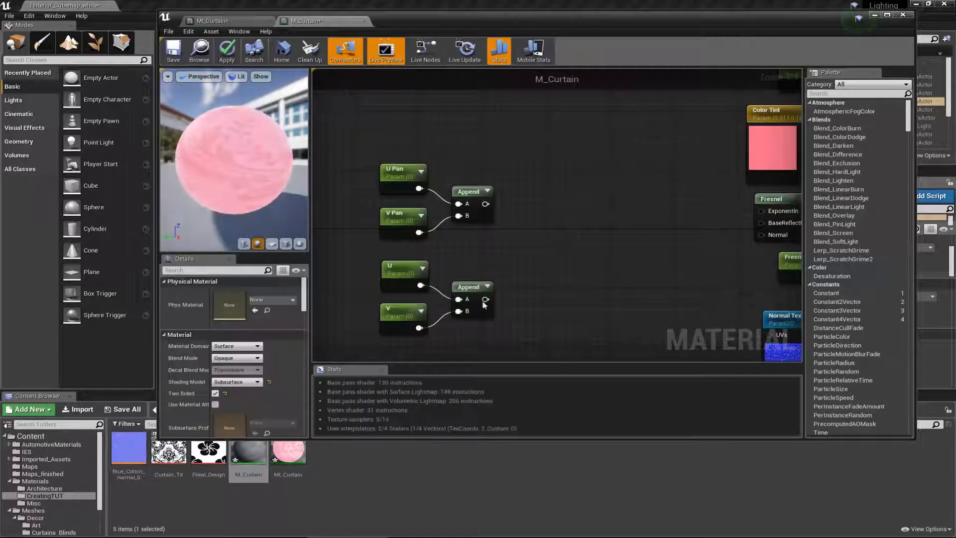
left_click(603, 240)
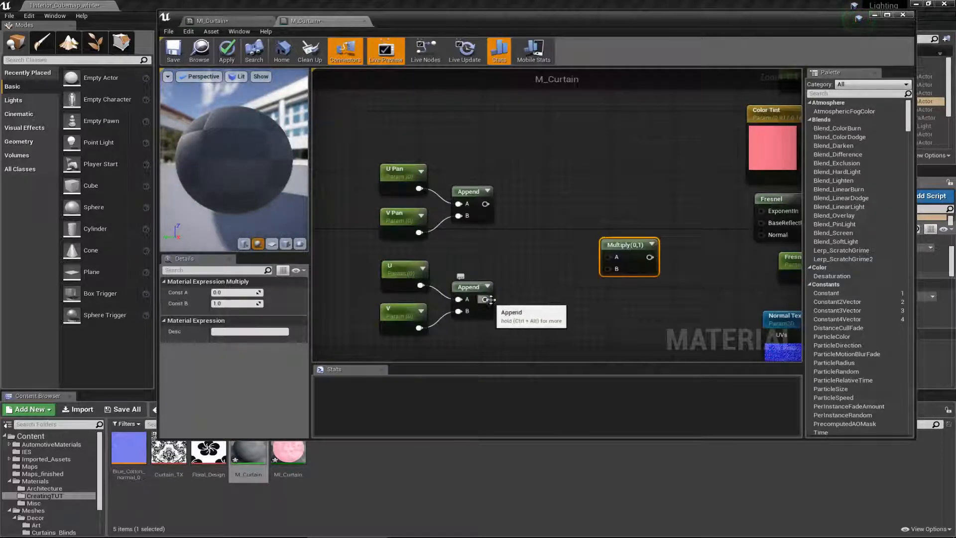
left_click_drag(488, 301, 624, 234)
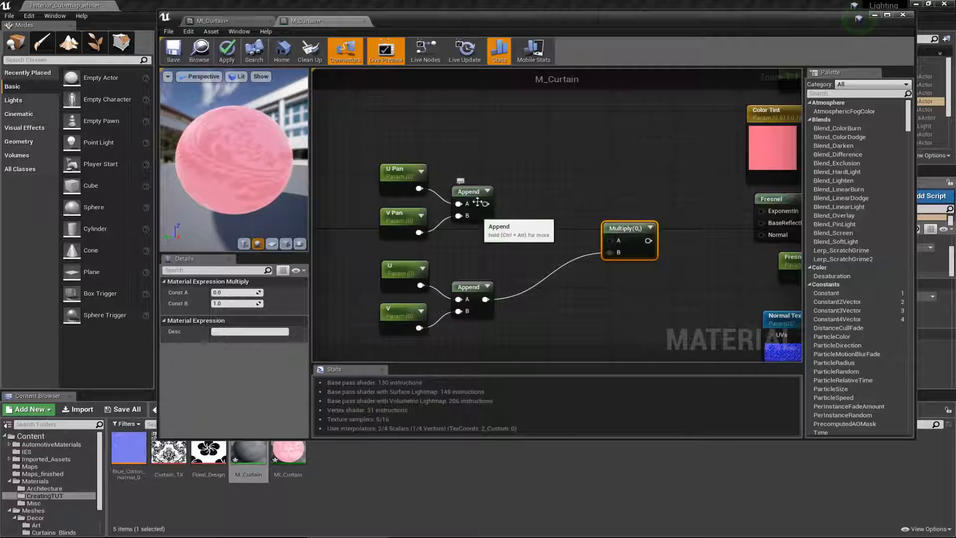
right_click_drag(486, 179, 498, 192)
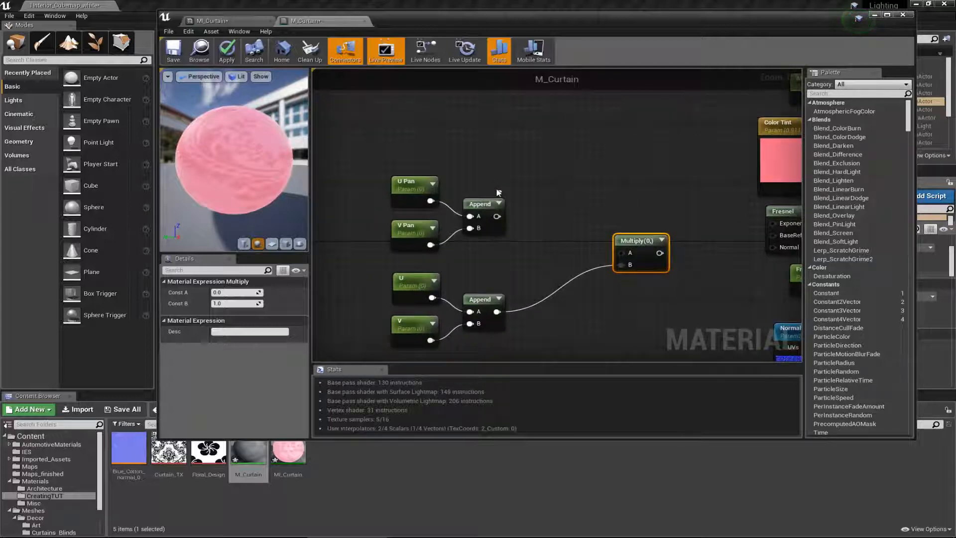
- Add a TextureCoordinate node above the Append node of the U Pan and V Pan parameters
left_click(468, 138)
right_click(469, 138)
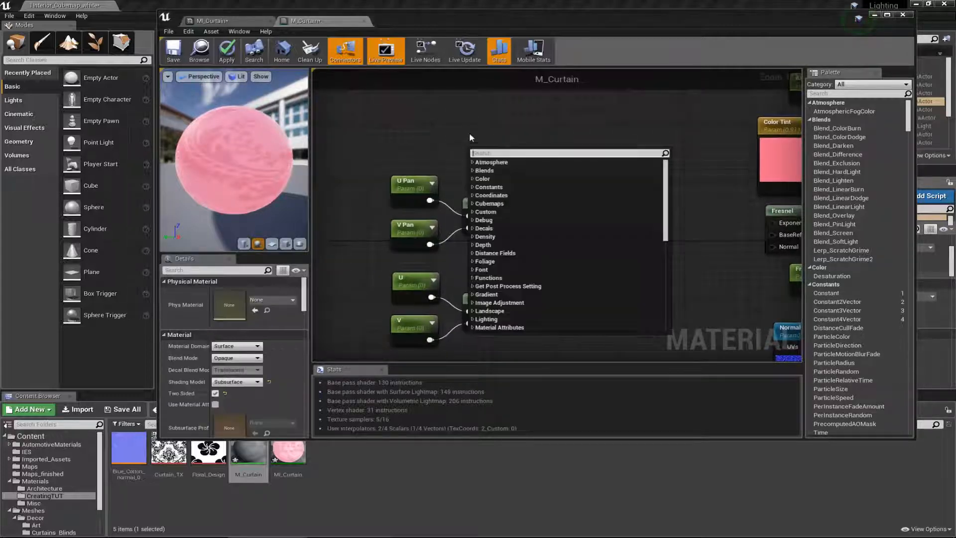
type("tex")
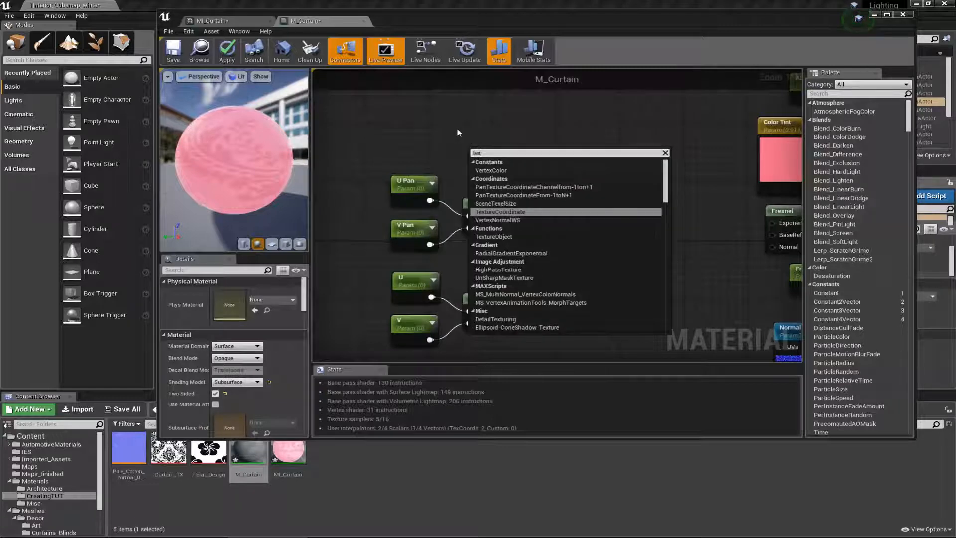
key("Return")
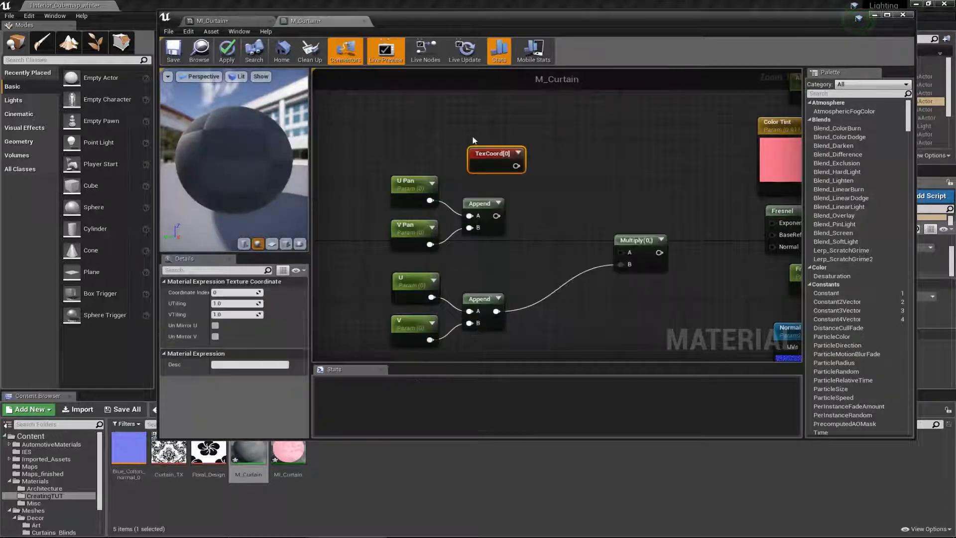
left_click(570, 186)
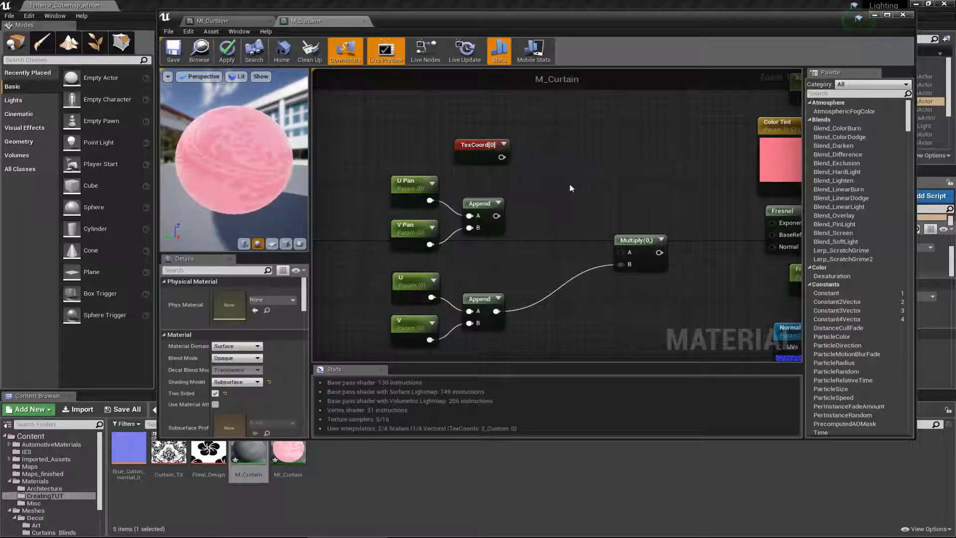
- Insert an Add node with TexCoord into A and the pan Append into B, and connect its output to the Multiply node's A input
right_click(550, 177)
left_click(541, 181)
left_click(551, 174)
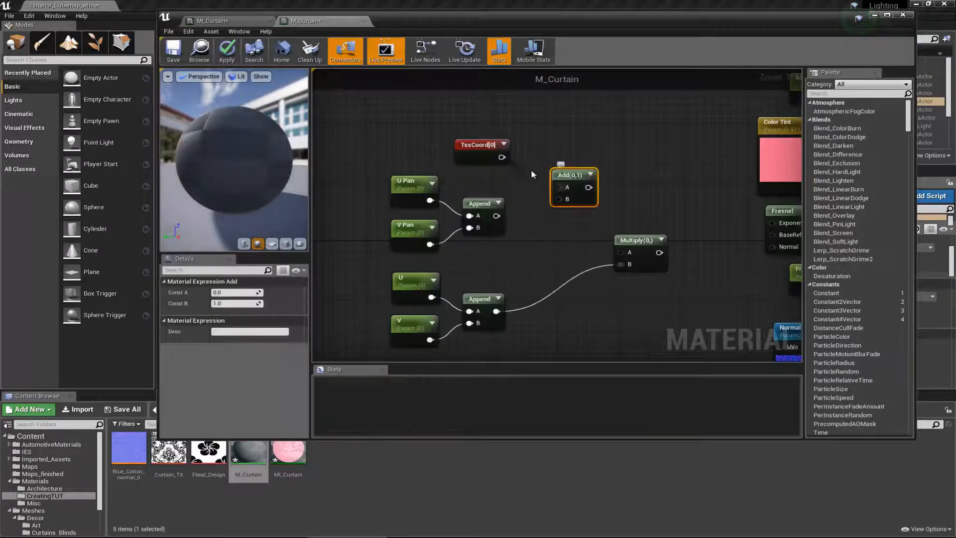
left_click_drag(502, 157, 562, 191)
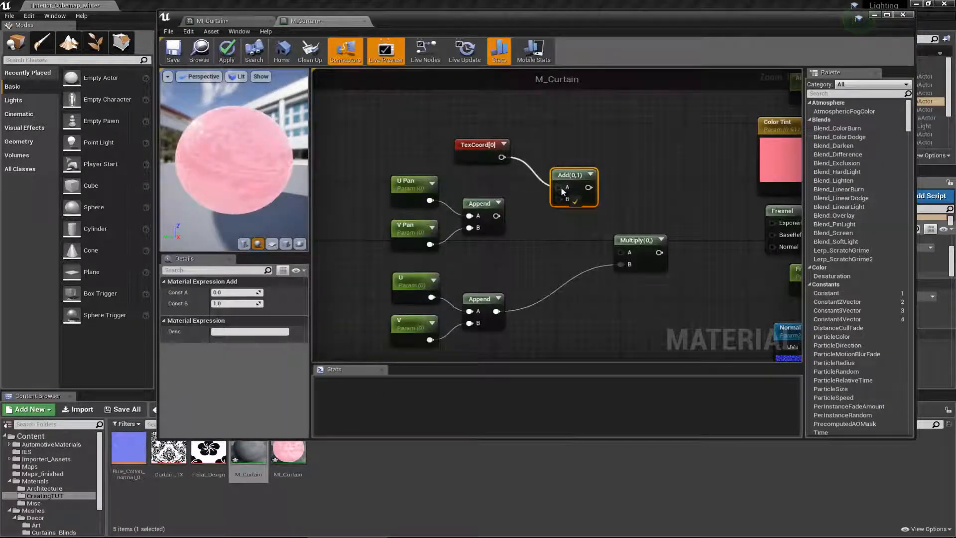
left_click_drag(497, 215, 627, 256)
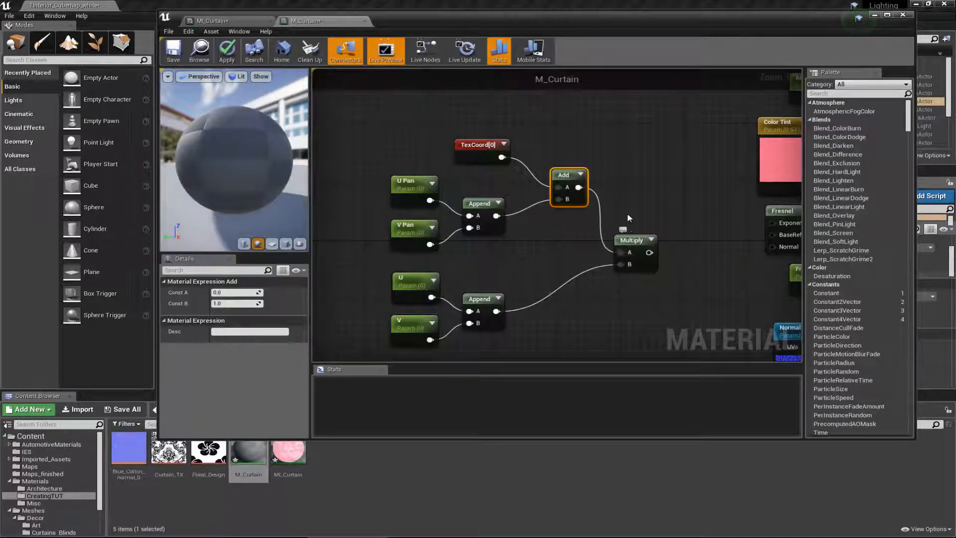
- Connect the UV Multiply output to the UVs inputs of both the Normal Texture and Base Texture nodes
right_click_drag(625, 205, 584, 243)
scroll(584, 243, "down", 1)
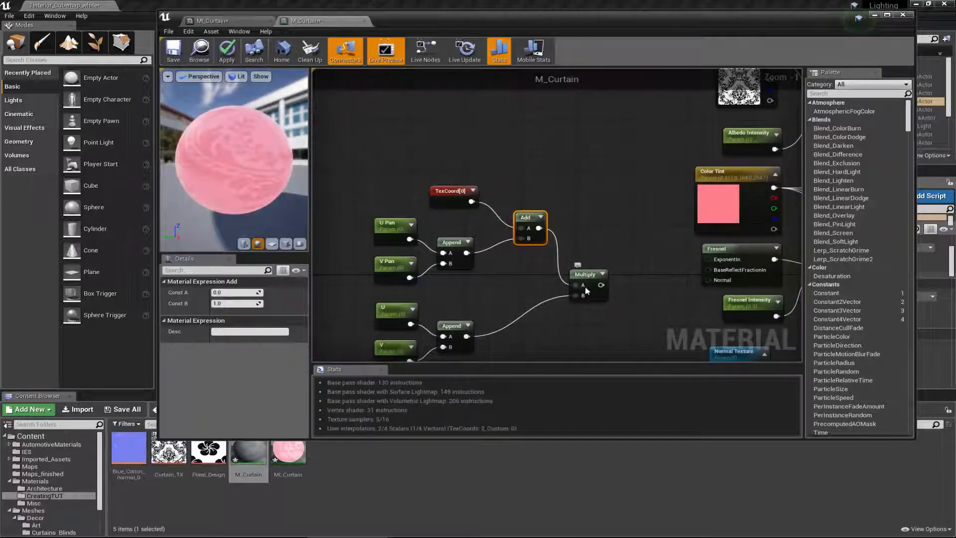
scroll(576, 226, "down", 2)
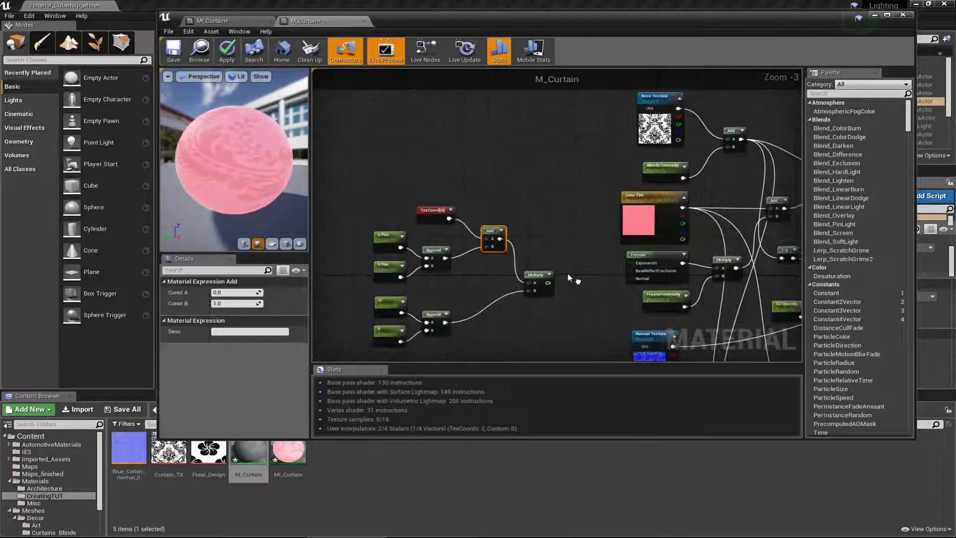
right_click_drag(559, 269, 551, 283)
scroll(545, 281, "down", 1)
scroll(544, 281, "up", 1)
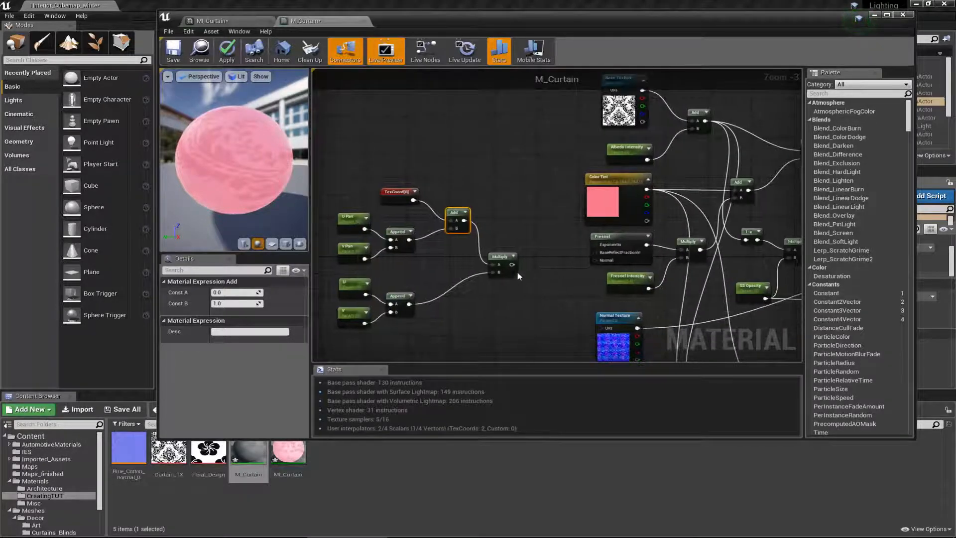
left_click_drag(512, 265, 605, 329)
right_click_drag(571, 224, 568, 271)
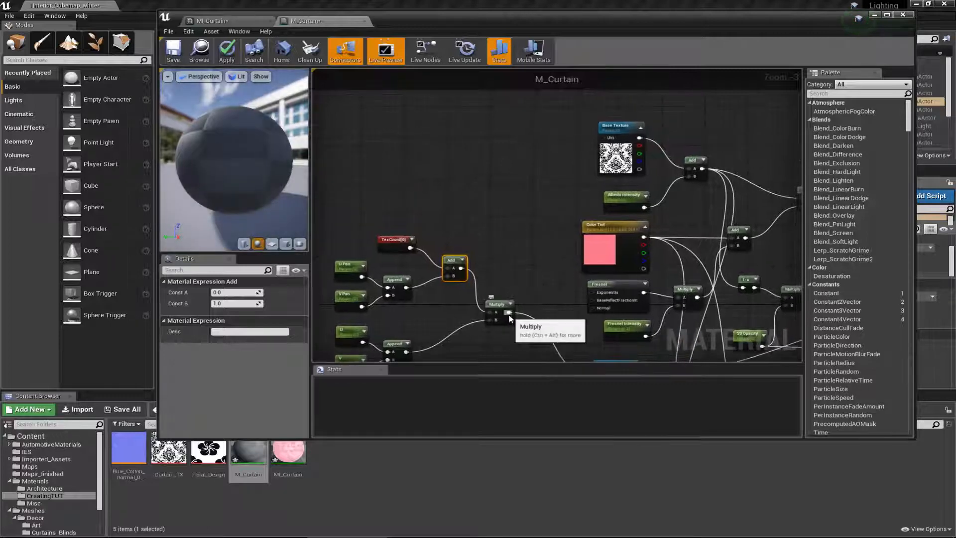
left_click_drag(510, 317, 611, 141)
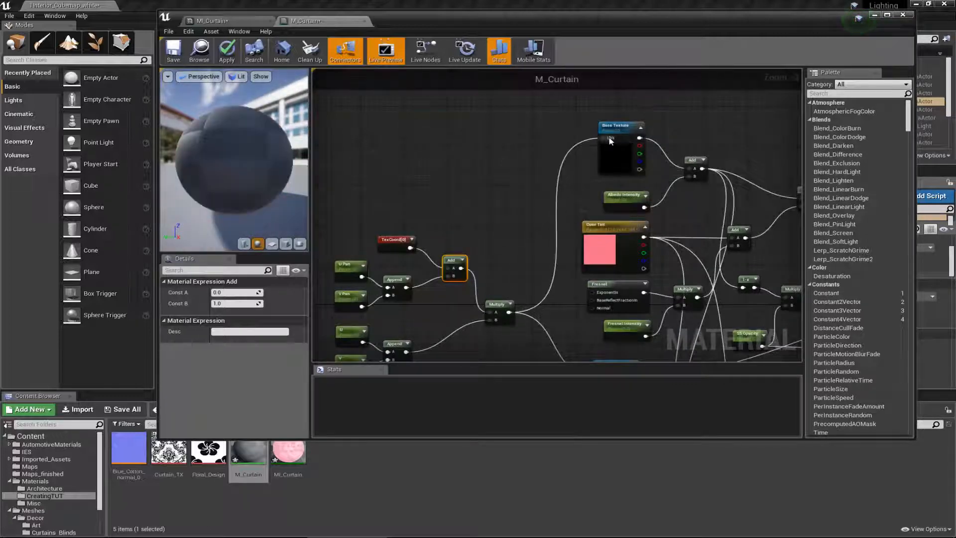
right_click_drag(434, 320, 477, 299)
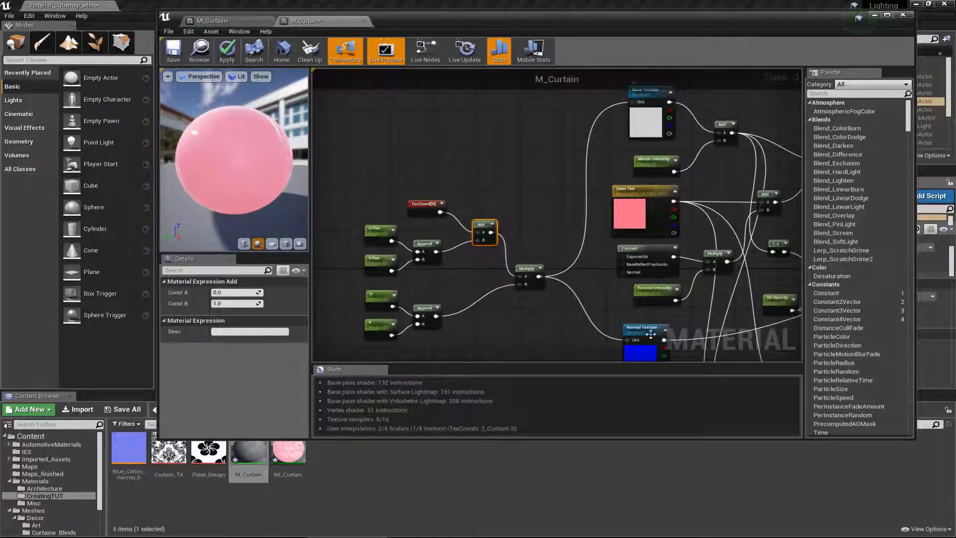
left_click_drag(199, 168, 235, 128)
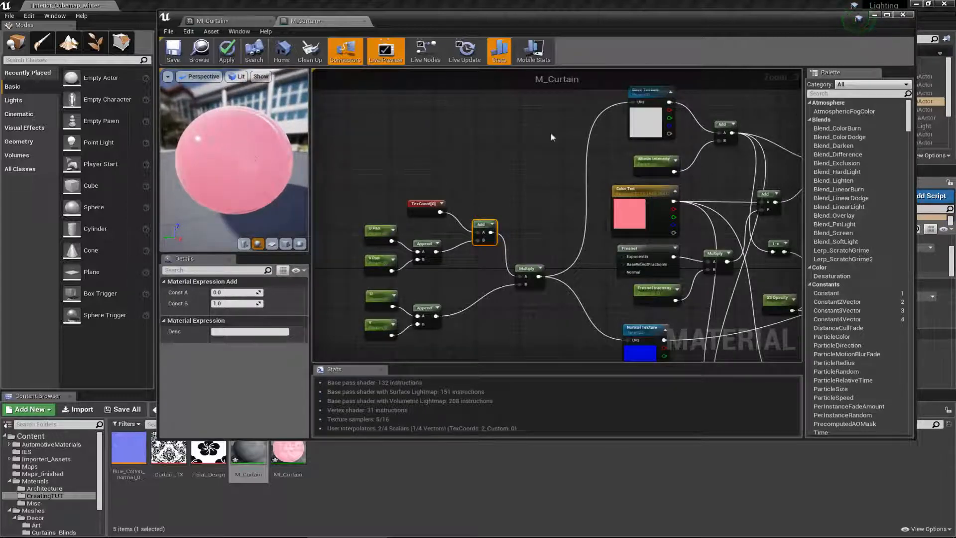
- Set the default value of the V and U parameters to 1
right_click_drag(489, 261, 530, 197)
scroll(464, 242, "up", 1)
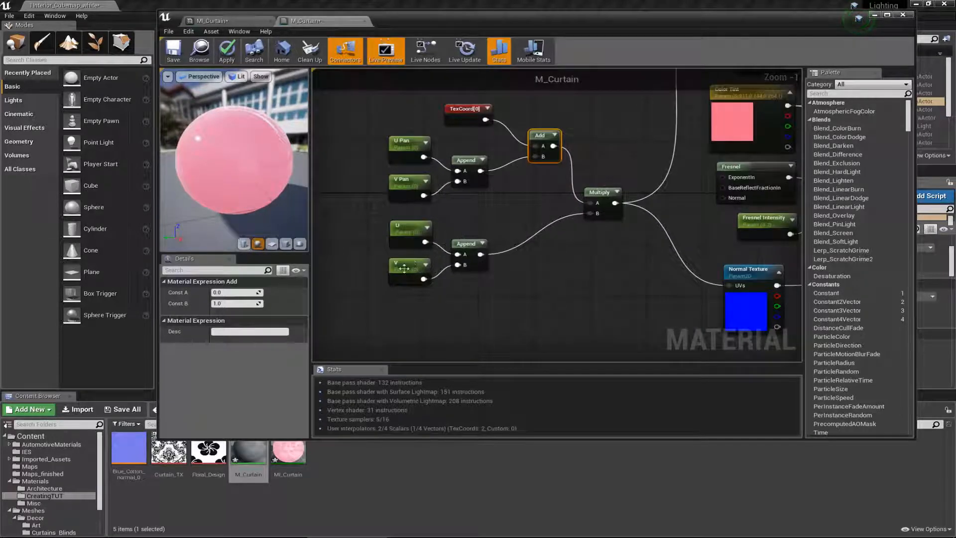
left_click(404, 269)
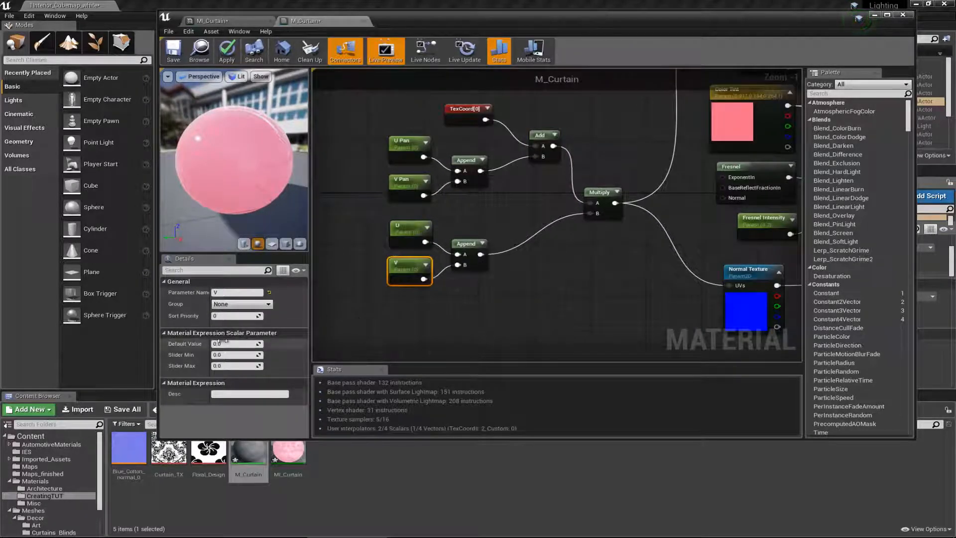
left_click(226, 344)
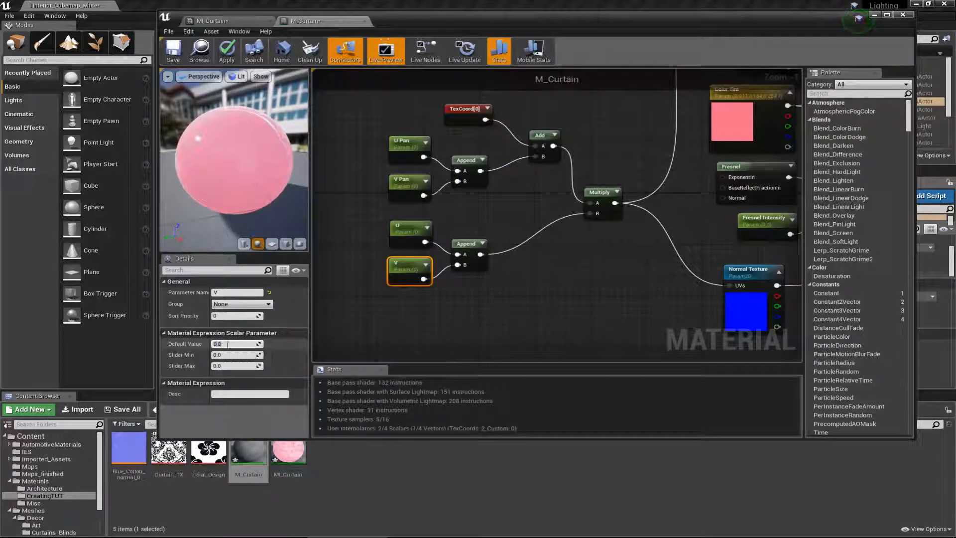
type("1")
key("Return")
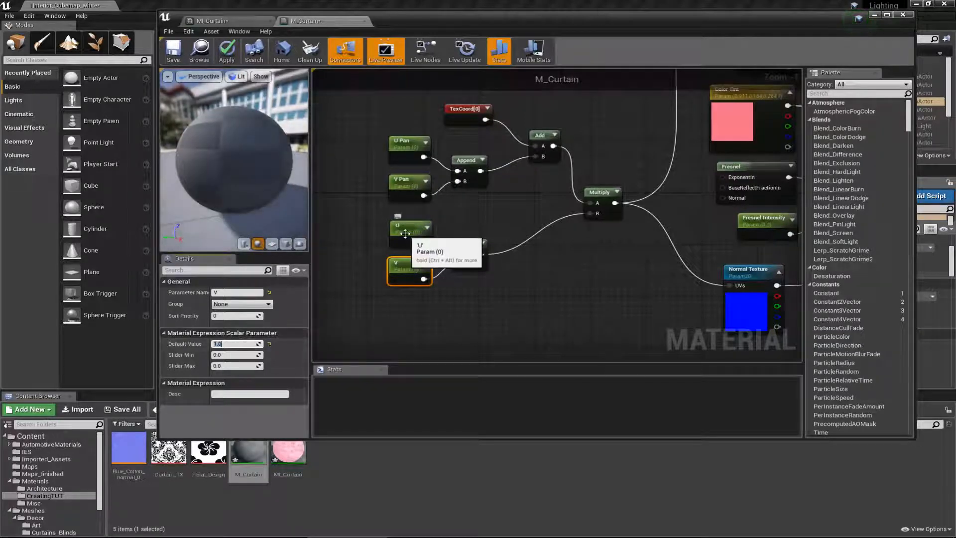
left_click(405, 234)
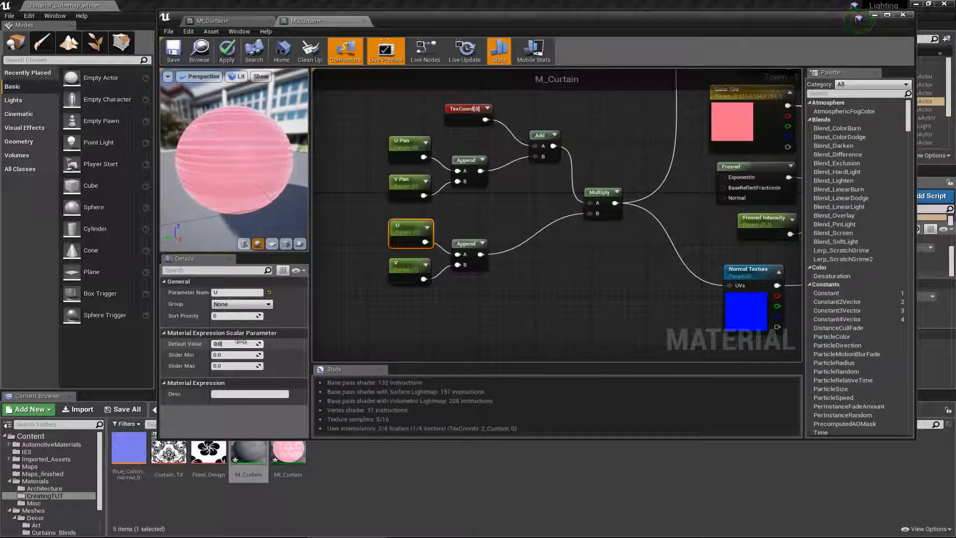
left_click(240, 343)
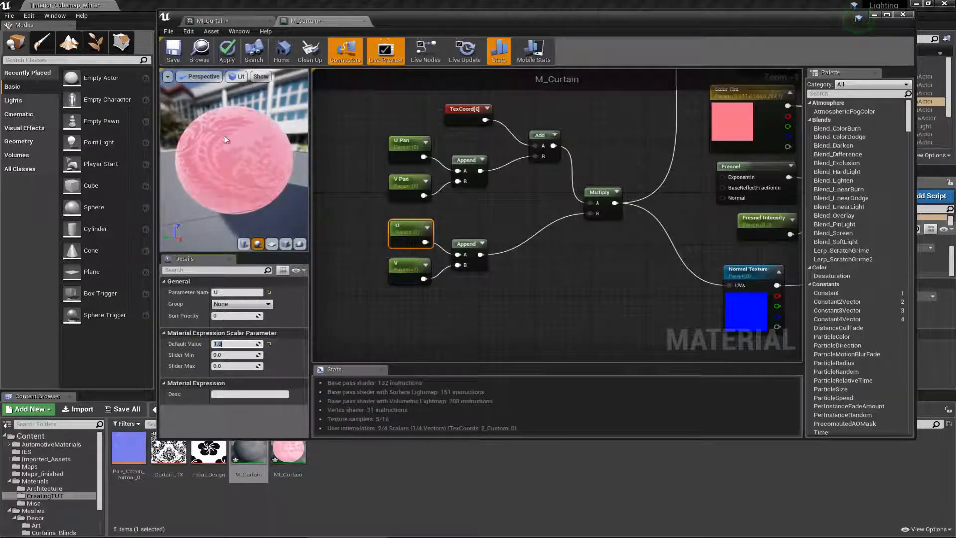
- Set the default value of the V Pan and U Pan parameters to 1
left_click(427, 180)
left_click(232, 343)
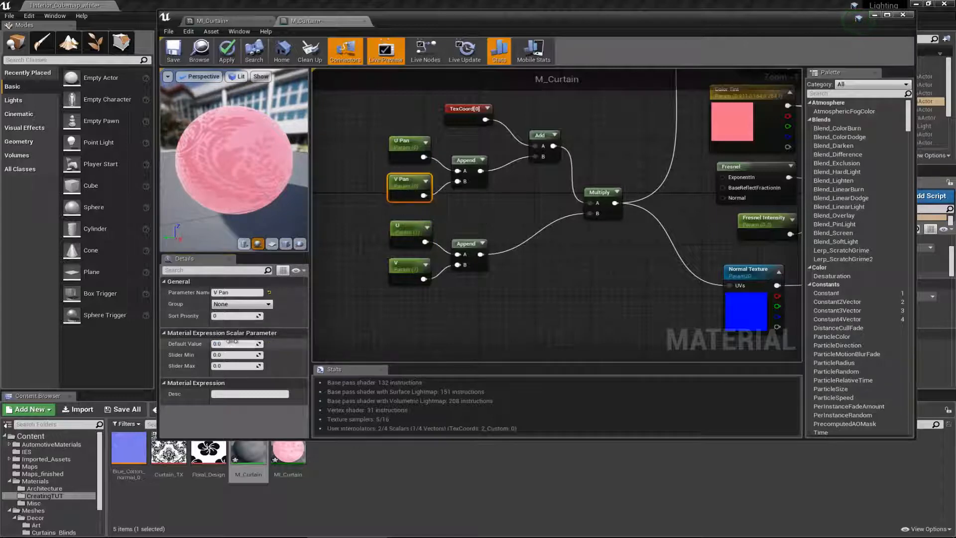
type("1")
key("Return")
left_click(406, 141)
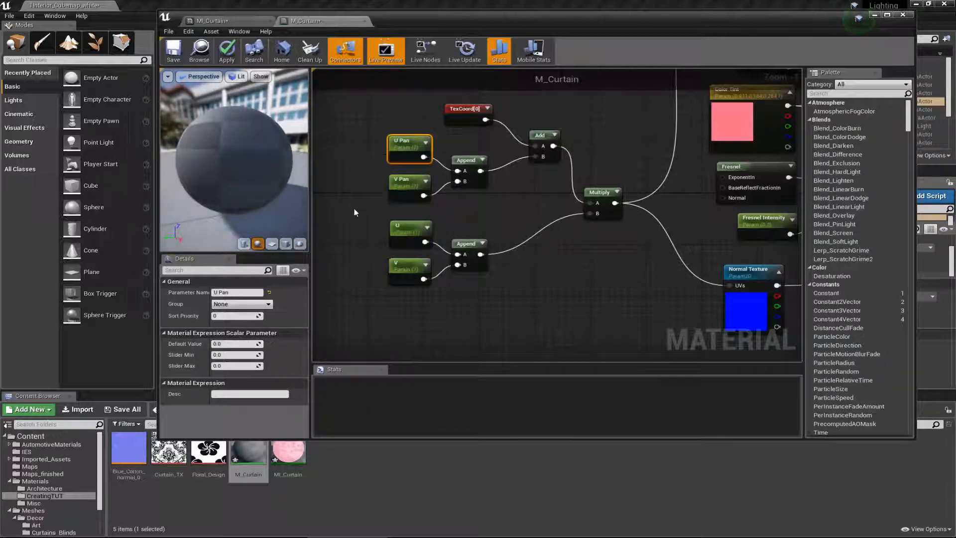
left_click(237, 343)
type("1")
key("Return")
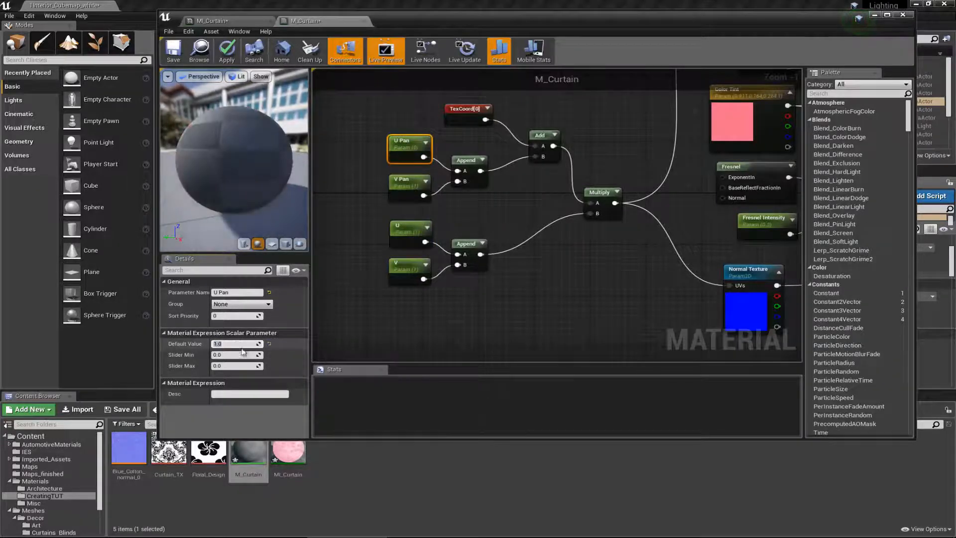
- Apply the changes to the M_Curtain material and save it
scroll(522, 230, "down", 2)
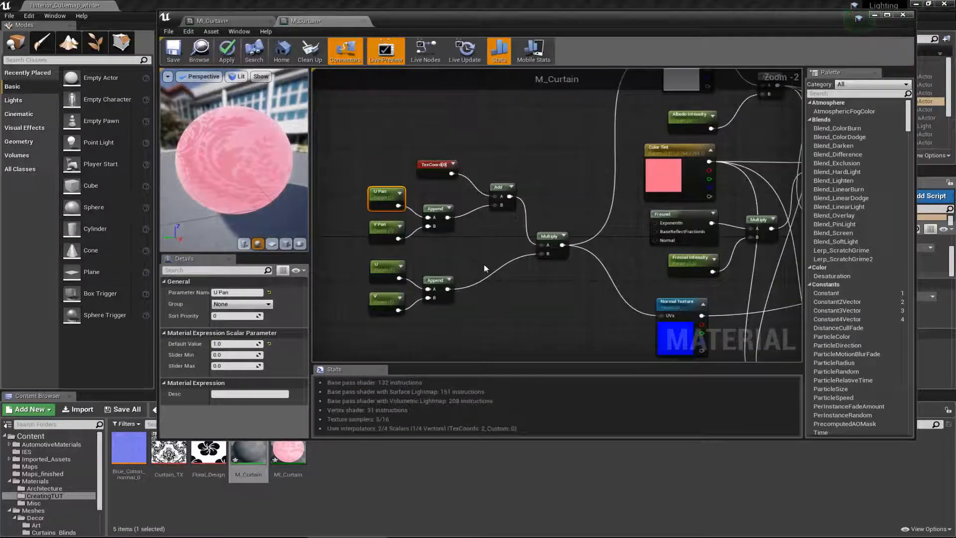
left_click(484, 265)
right_click_drag(488, 270, 407, 255)
scroll(411, 256, "down", 2)
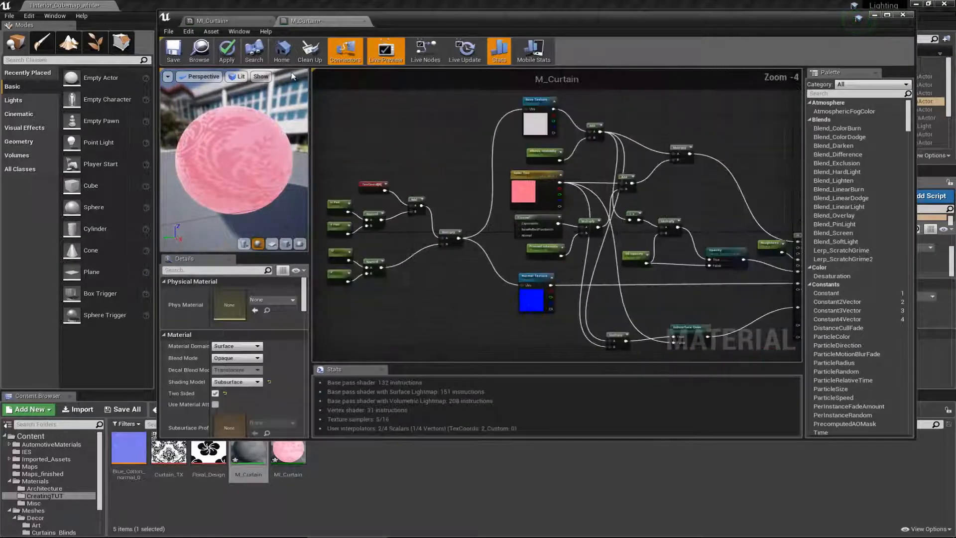
left_click(227, 51)
left_click(174, 52)
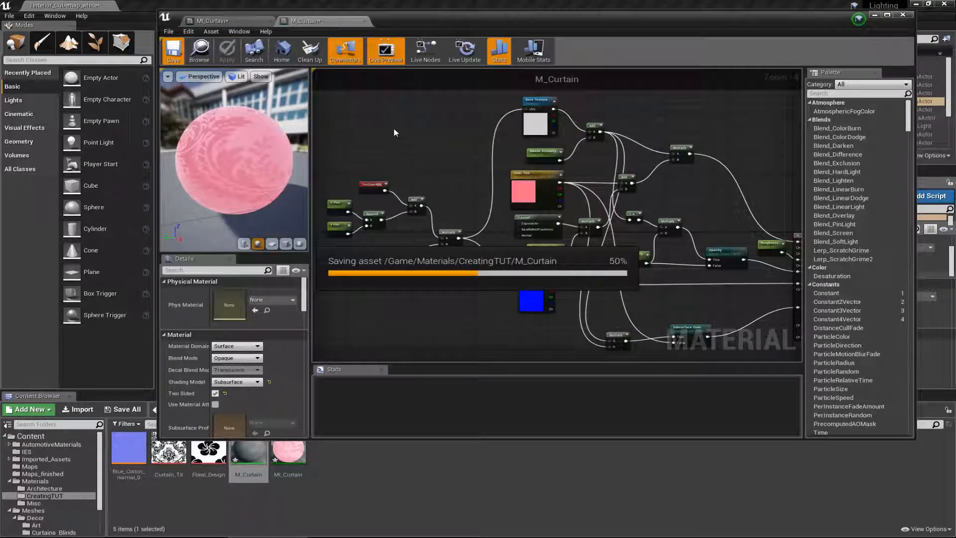
- Override U and V in the MI_Curtain instance with a value of 5 each and save the instance
left_click(217, 23)
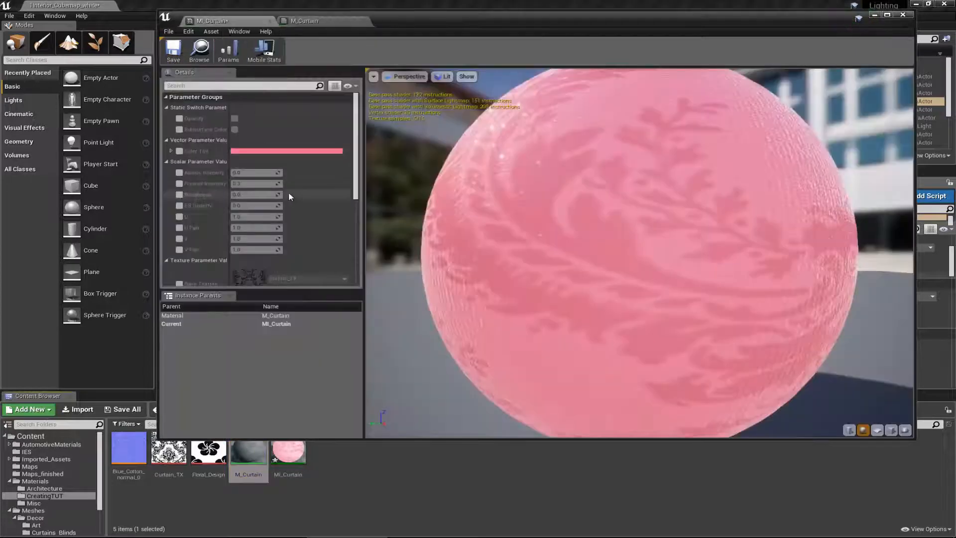
right_click_drag(271, 150, 269, 161)
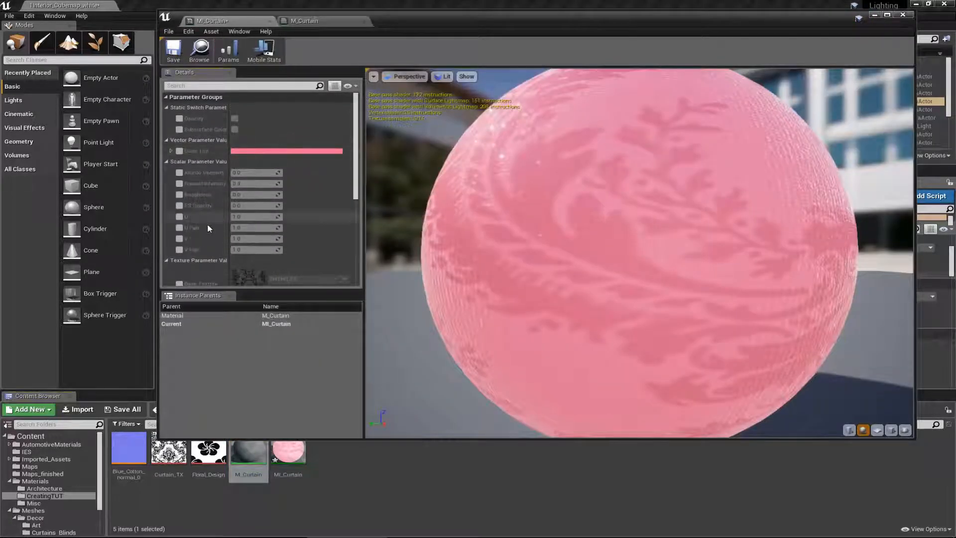
left_click(180, 216)
left_click(180, 239)
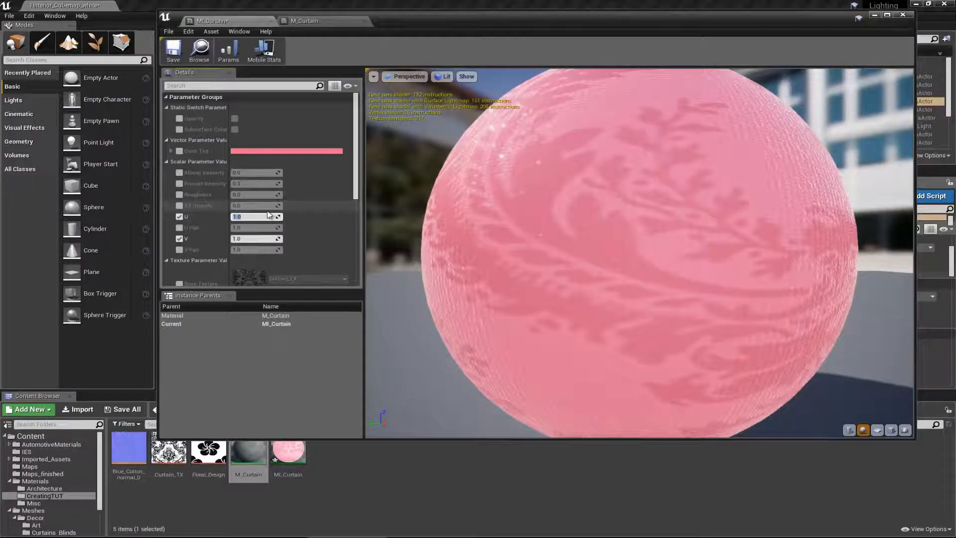
type("5")
key("Return")
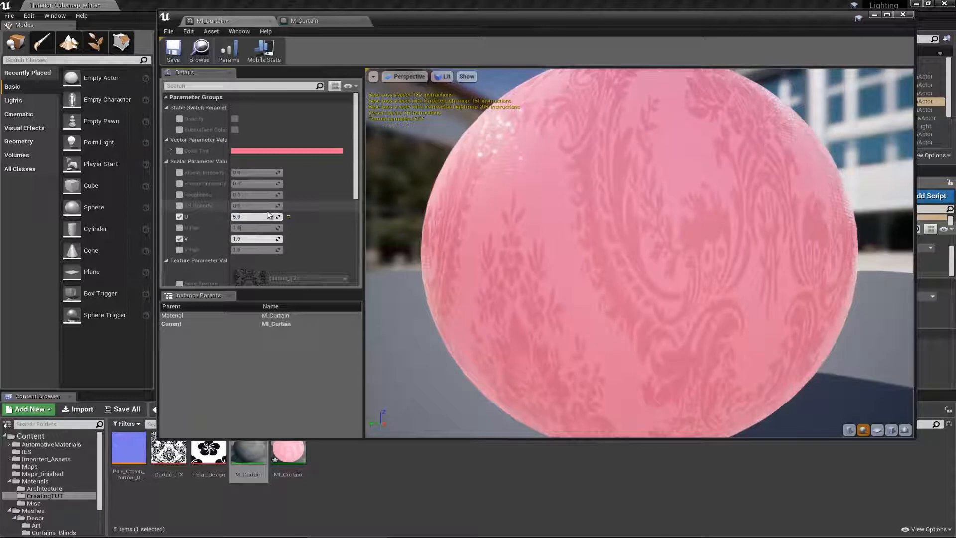
type("5")
key("Return")
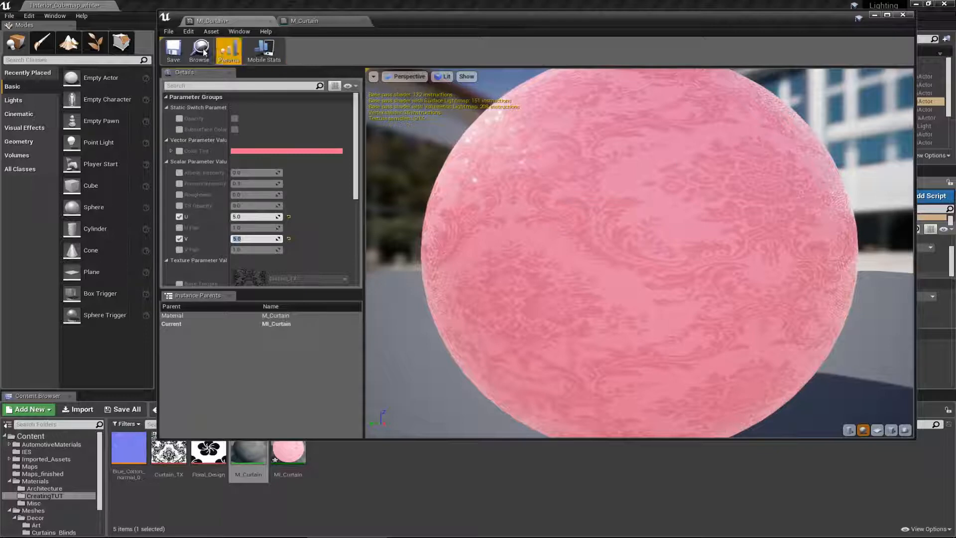
left_click(174, 50)
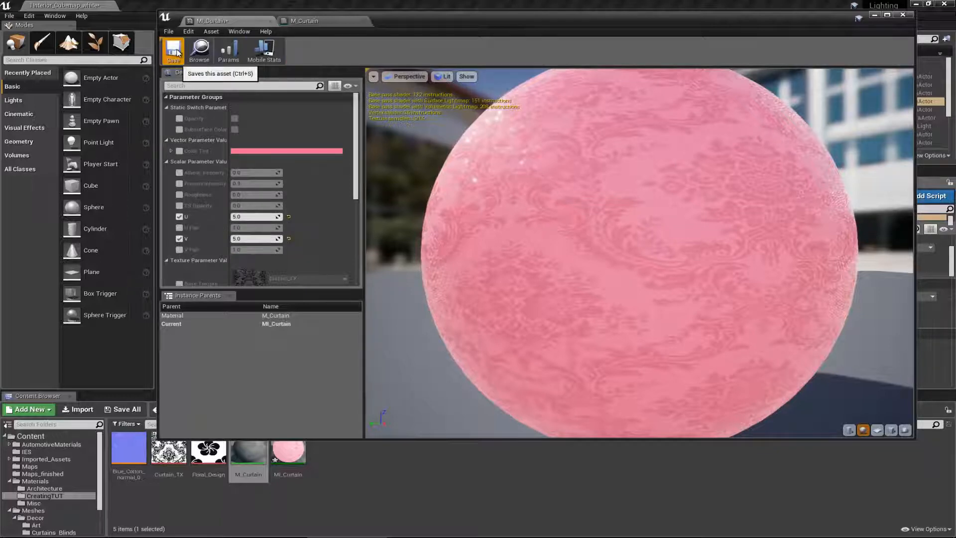
- Move the material editor window aside and inspect the curtain's pattern tiling up close in the level
left_click_drag(552, 24, 0, 41)
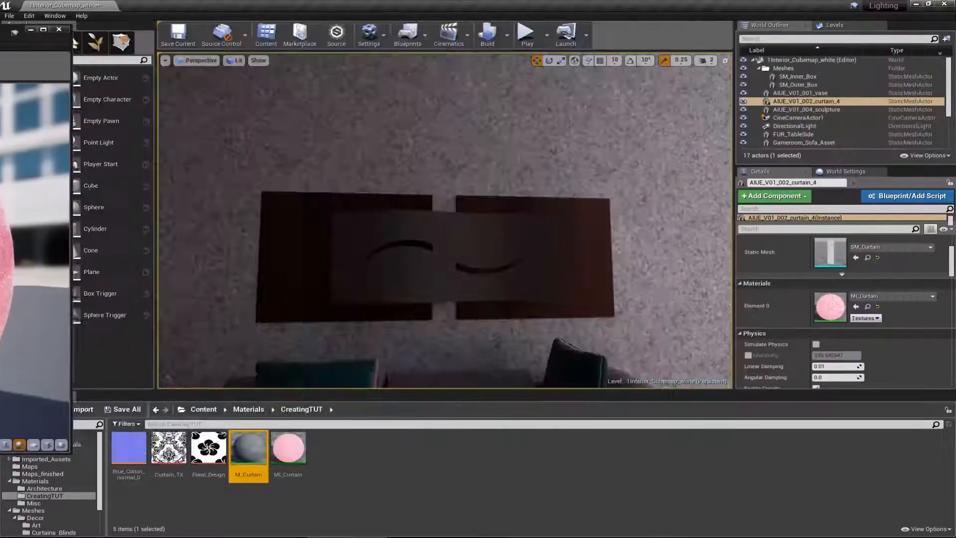
right_click_drag(525, 220, 736, 255)
key("w")
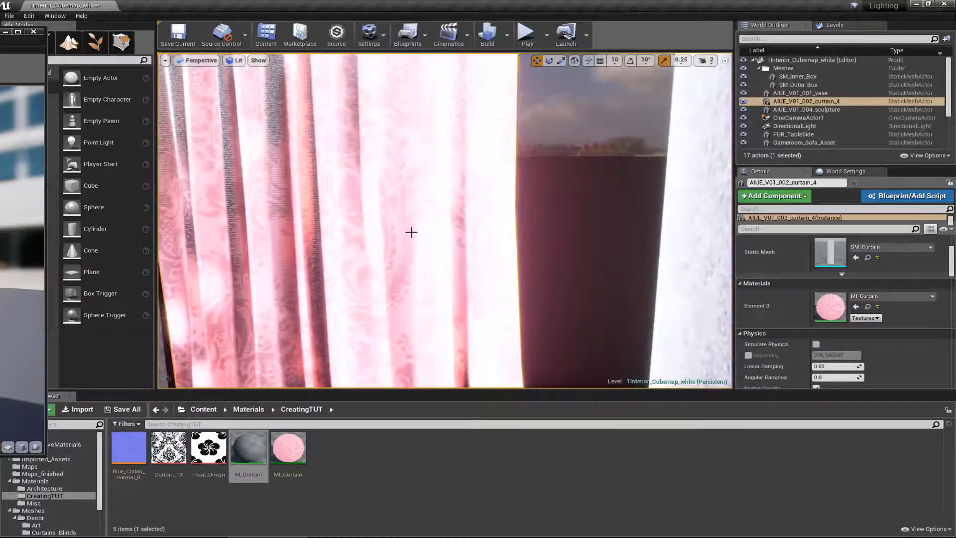
right_click_drag(385, 140, 382, 131)
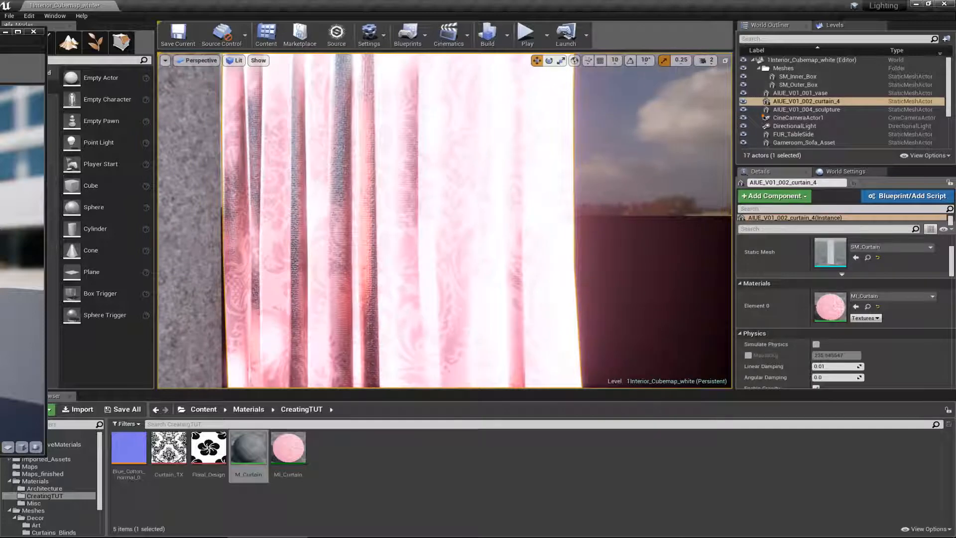
- Bring the MI_Curtain editor beside the curtain view and set both the U and V tiling values to 10
left_click_drag(0, 38, 688, 88)
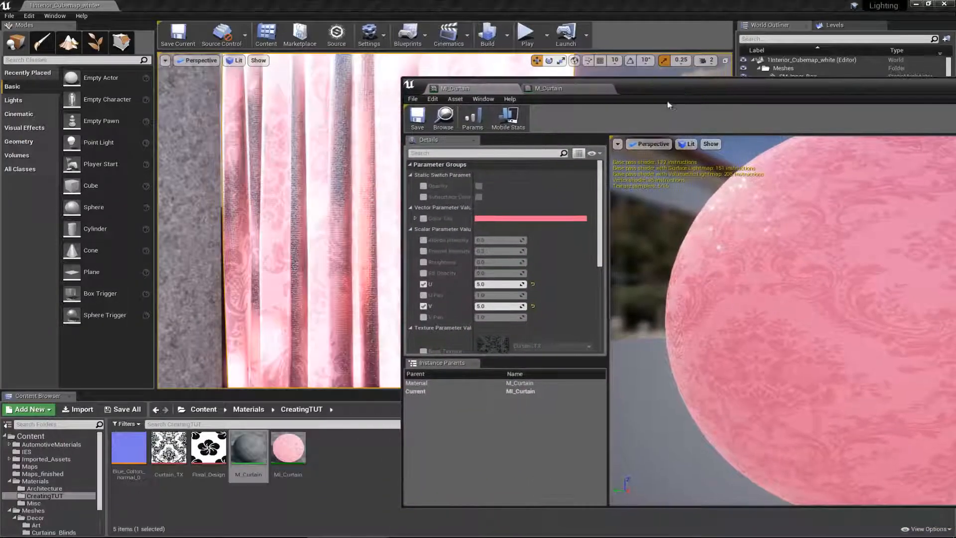
left_click_drag(403, 139, 536, 140)
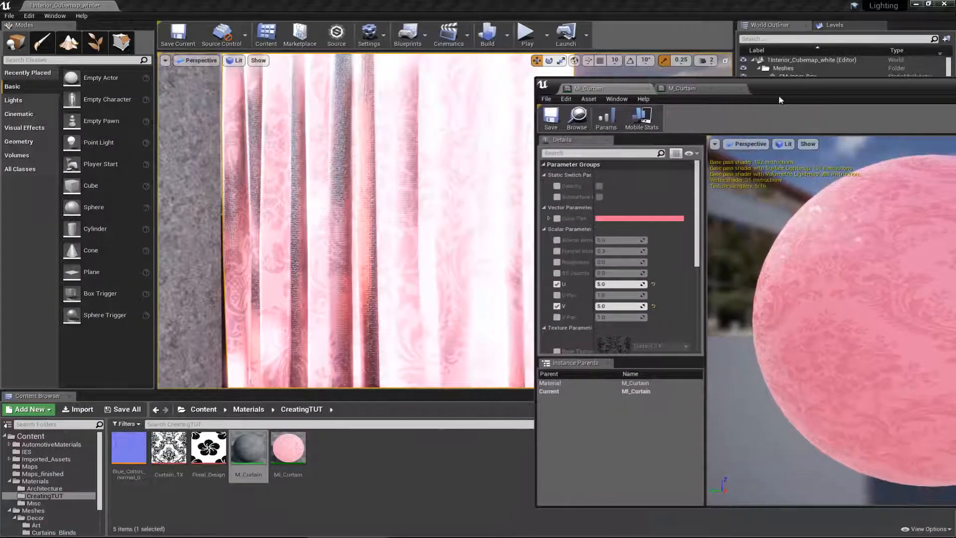
left_click_drag(797, 95, 770, 64)
left_click(607, 253)
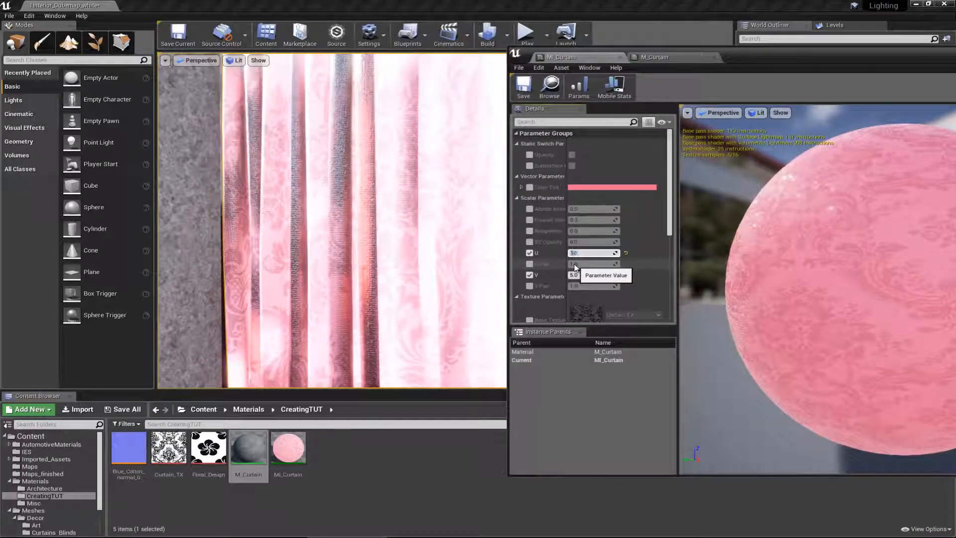
type("10")
key("Return")
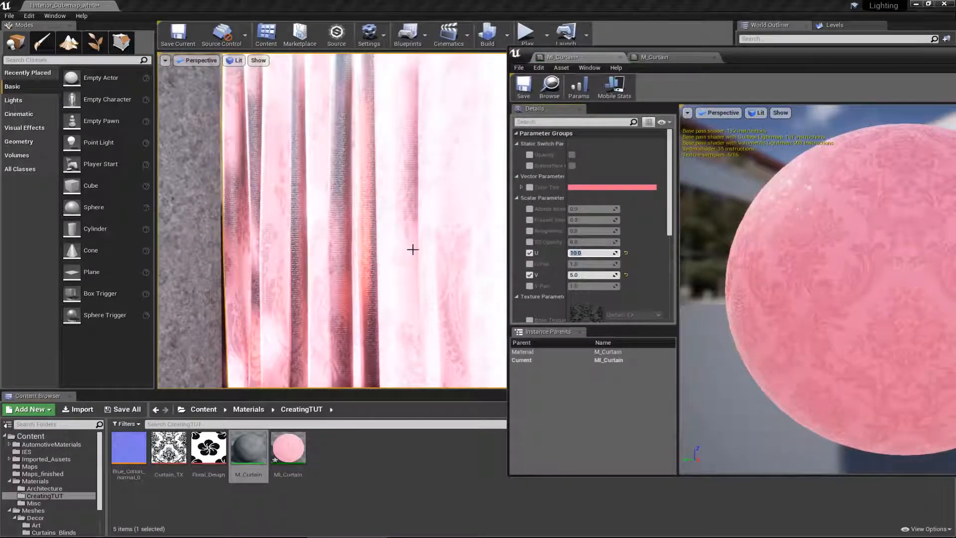
left_click(581, 274)
type("10")
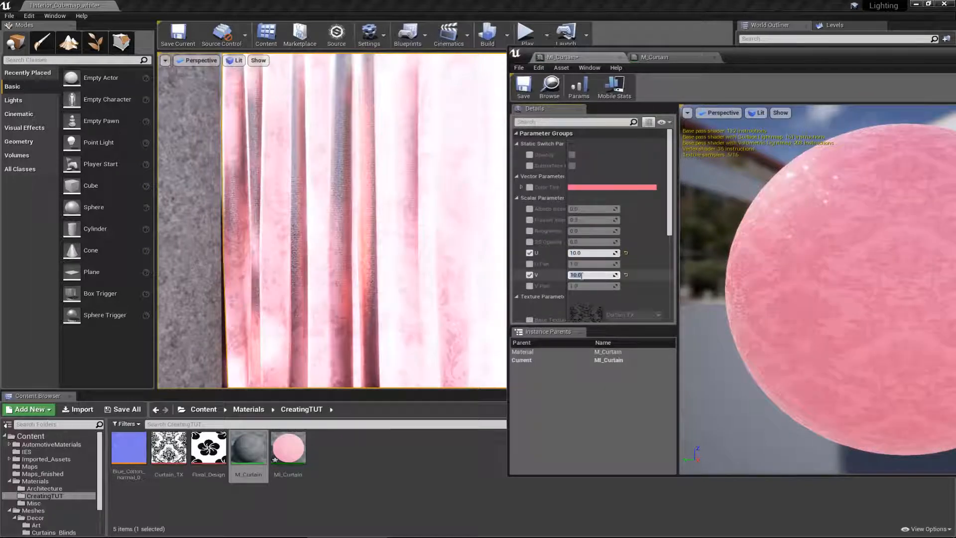
key("Return")
- Override Color Tint in MI_Curtain with a saturated blue, saturation about 0.93 and value 0.8125, and accept the colour
right_click_drag(389, 195, 373, 197)
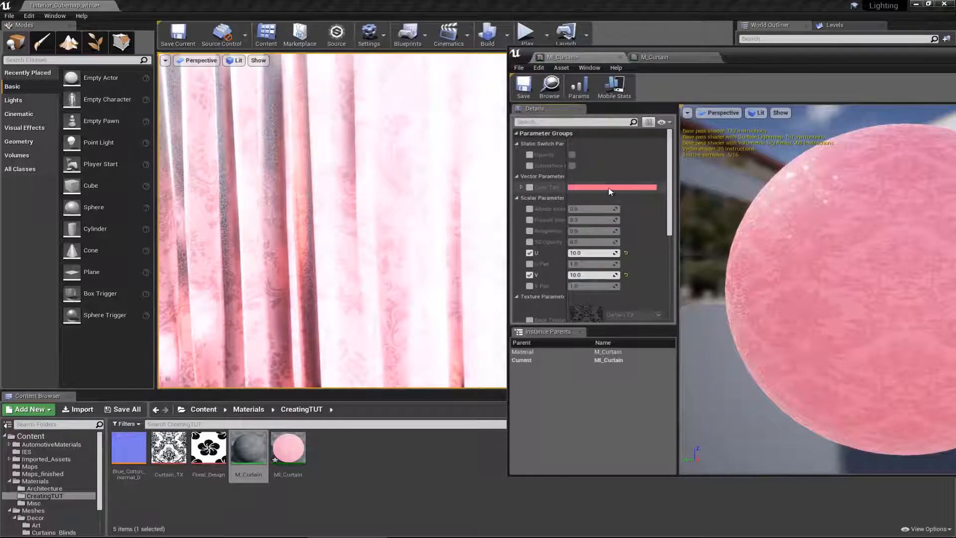
left_click(529, 187)
left_click(595, 188)
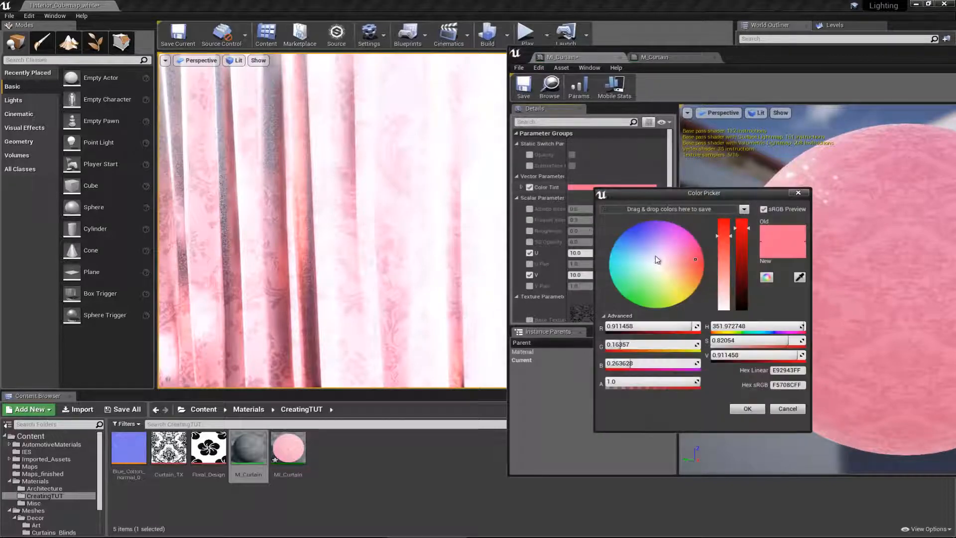
mouse_move(657, 261)
left_mouse_down()
mouse_move(639, 235)
mouse_move(626, 240)
mouse_move(636, 241)
left_mouse_up()
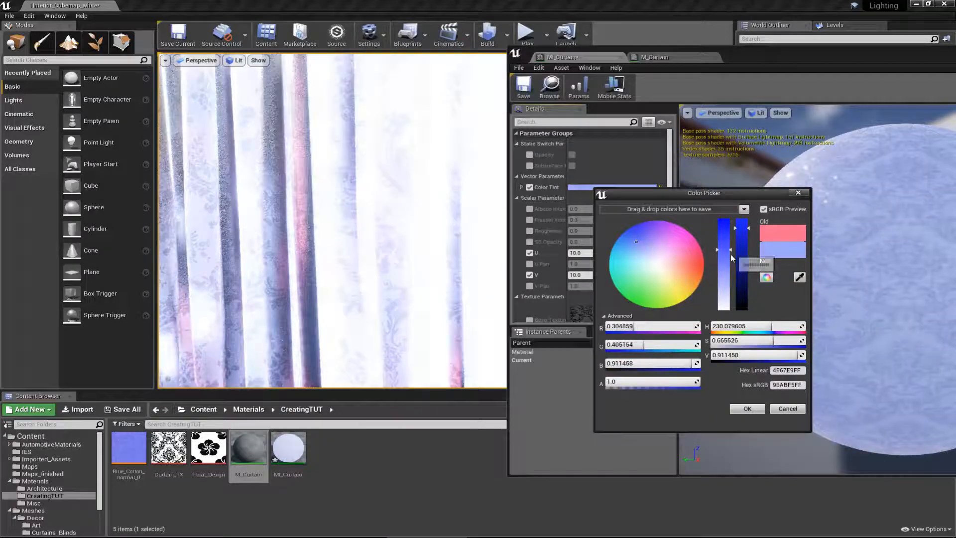
mouse_move(741, 228)
left_mouse_down()
mouse_move(741, 291)
mouse_move(740, 239)
mouse_move(740, 264)
left_mouse_up()
scroll(258, 274, "down", 5)
right_click_drag(257, 274, 366, 179)
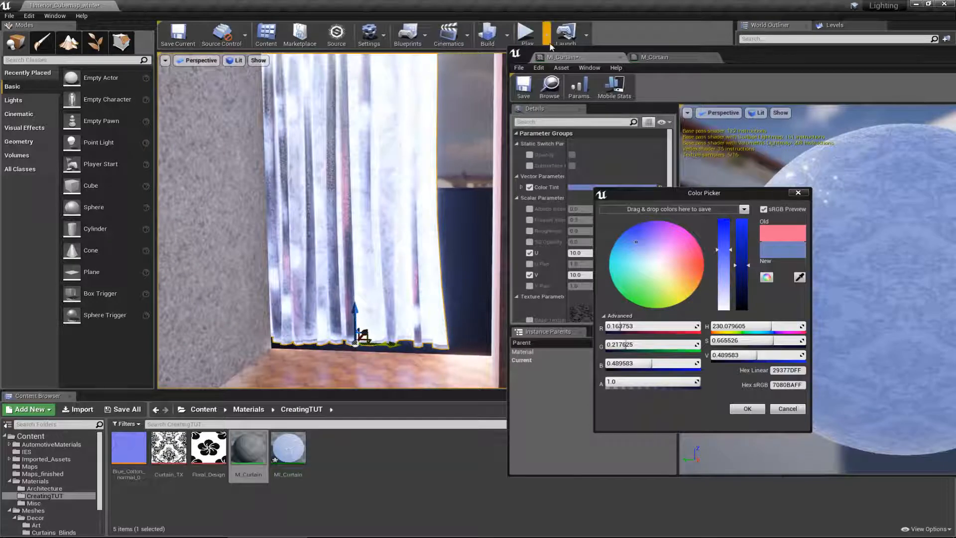
right_click_drag(376, 114, 349, 140)
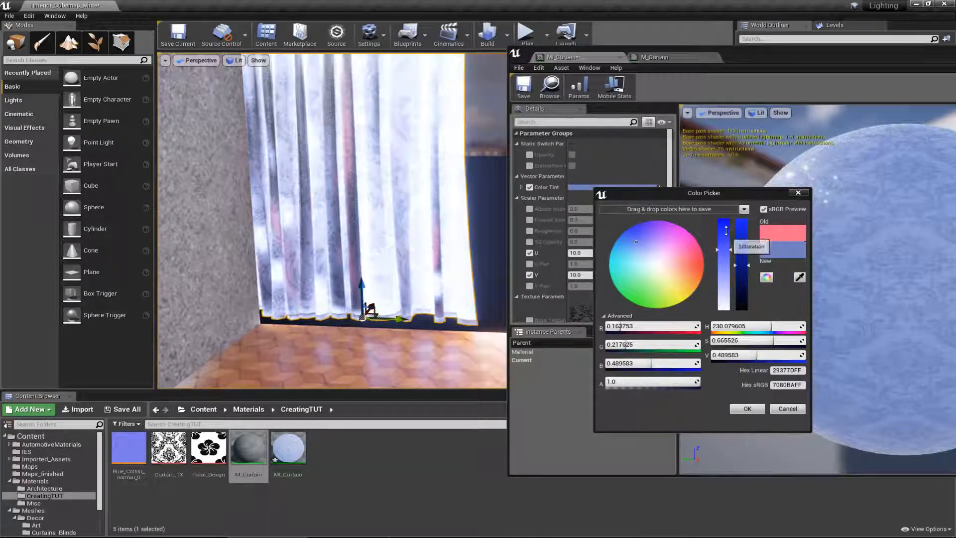
left_click_drag(725, 249, 725, 226)
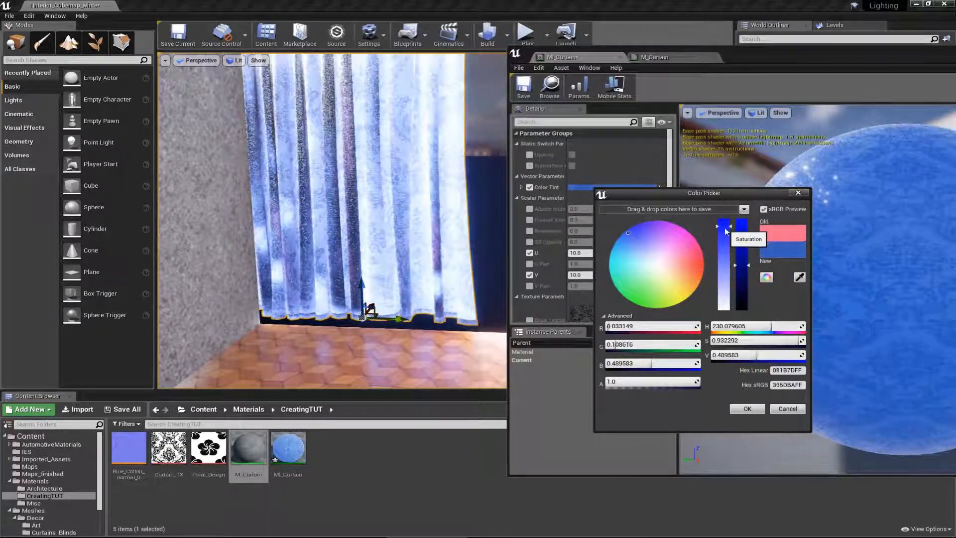
left_click_drag(741, 266, 748, 235)
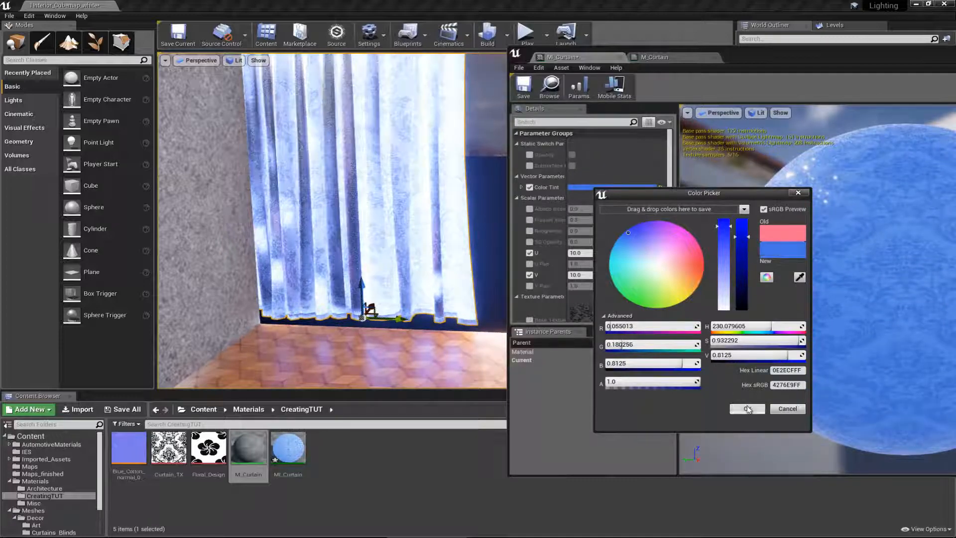
left_click(747, 408)
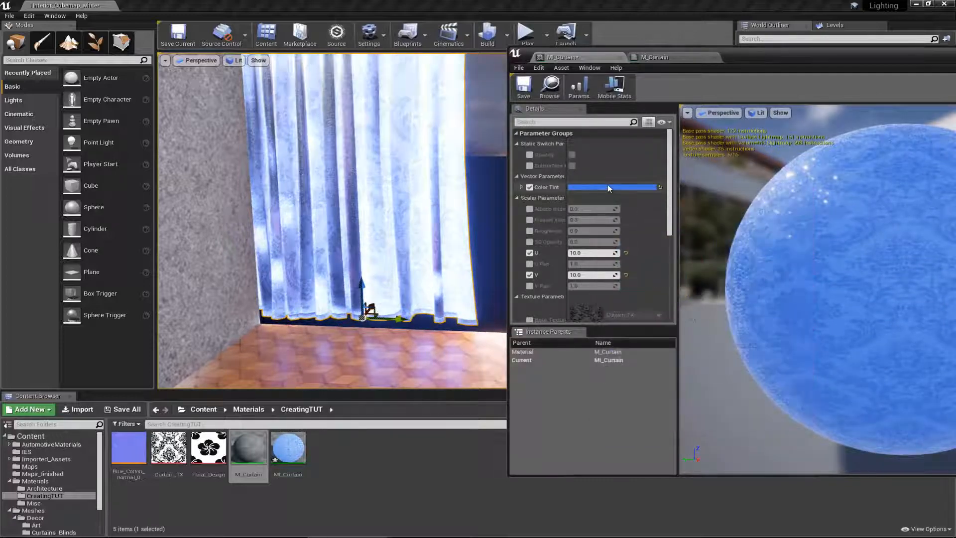
- Enable the Opacity and Subsurface Color switch overrides in MI_Curtain, leaving both switches off, and check the curtain in the level
left_click(530, 155)
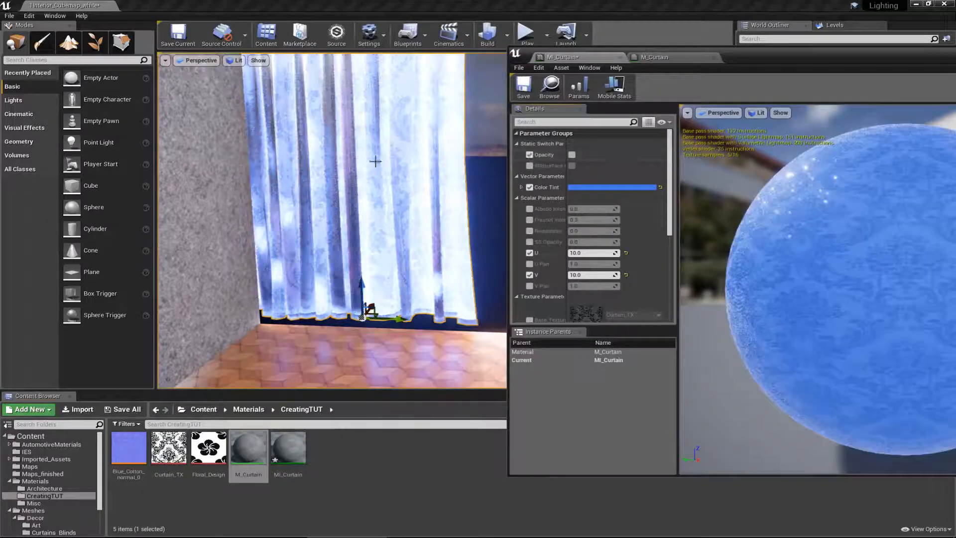
right_click_drag(371, 157, 411, 131)
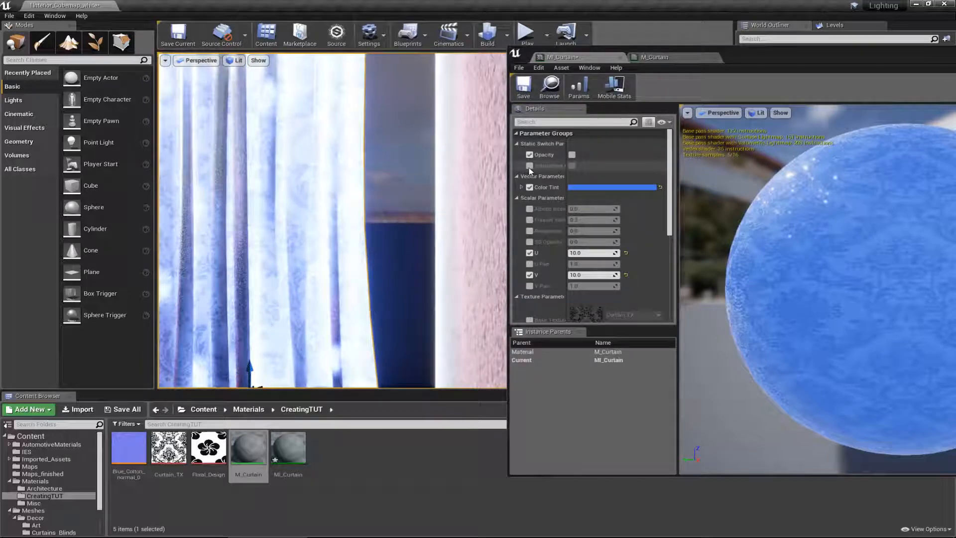
left_click_drag(509, 173, 362, 171)
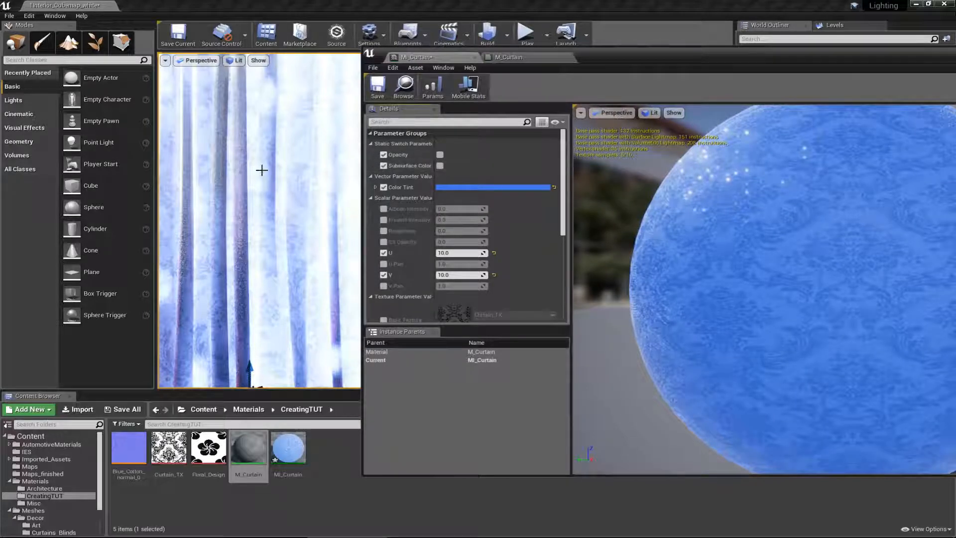
right_click_drag(260, 169, 209, 192)
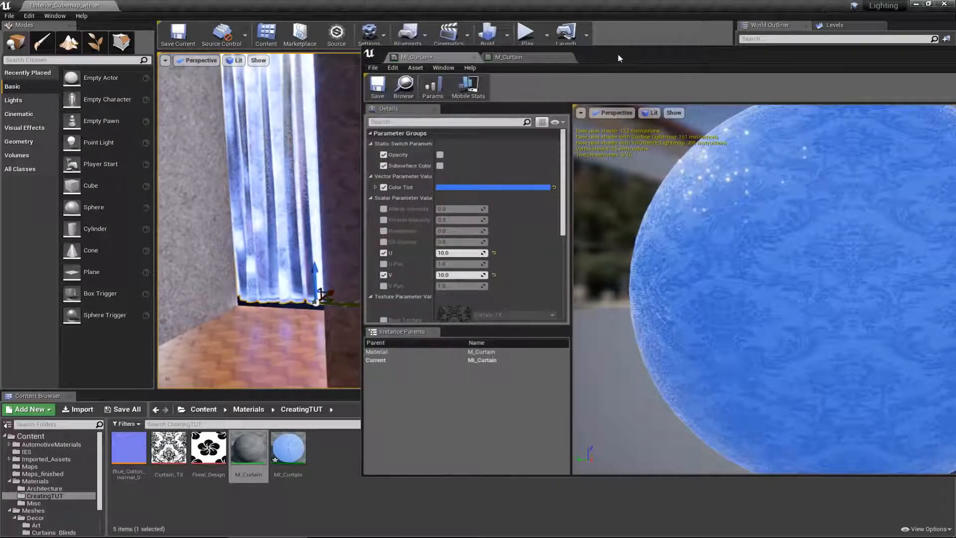
- Save the MI_Curtain instance and close the material editor window
left_click_drag(620, 59, 507, 59)
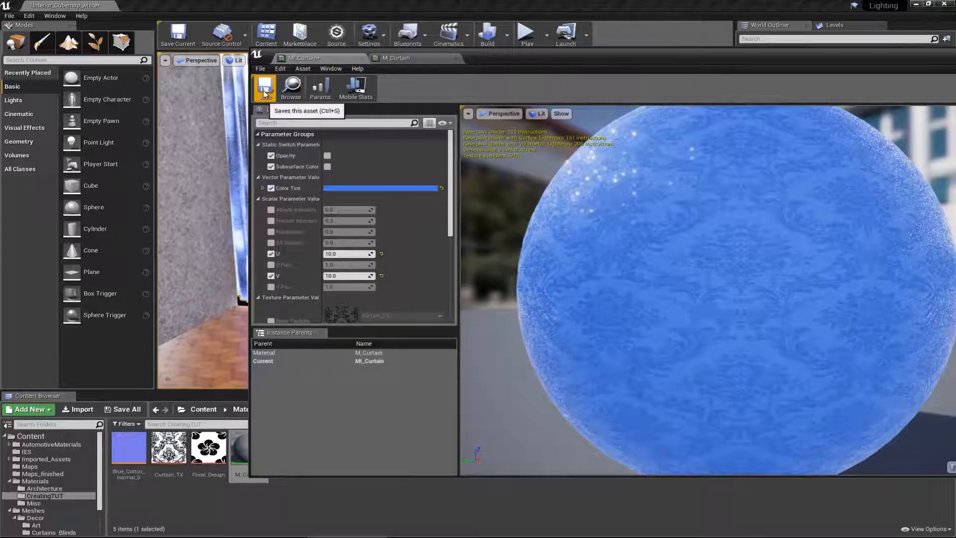
left_click(264, 94)
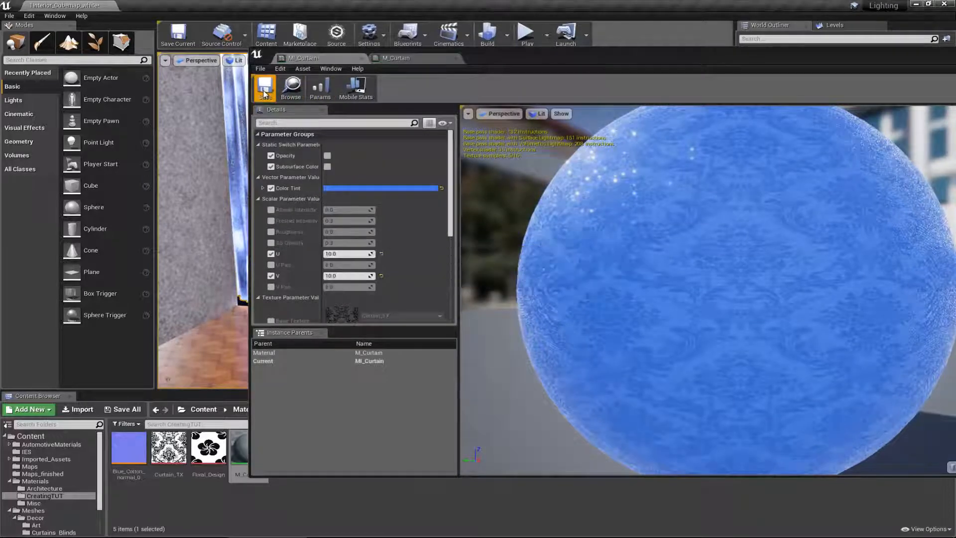
left_click_drag(710, 60, 479, 60)
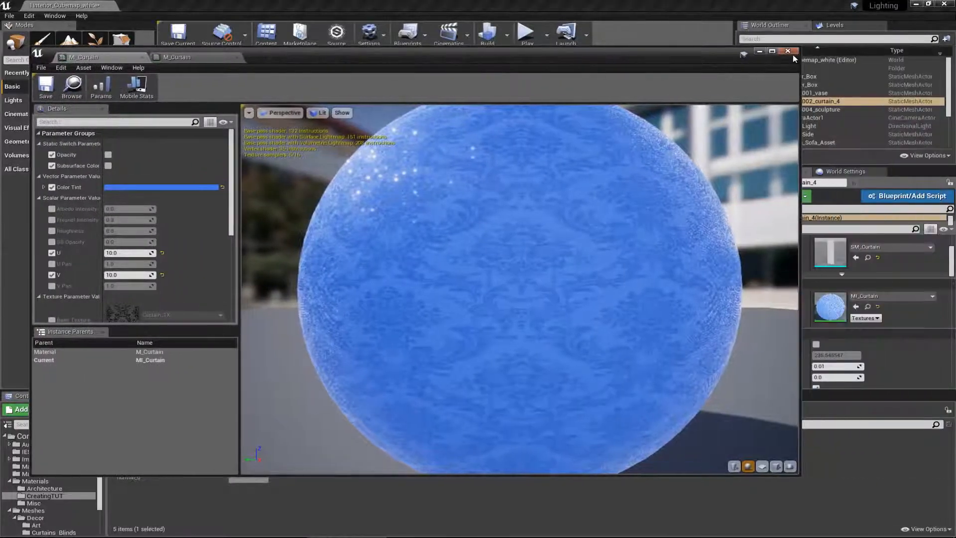
left_click(790, 53)
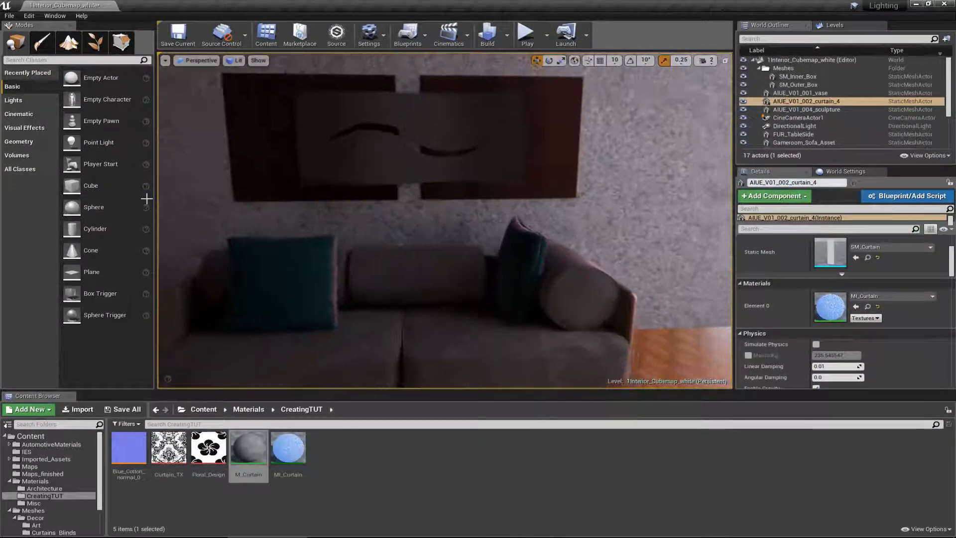
- Slide the curtain slightly along the window opening toward the room's corner and deselect it
right_click_drag(147, 198, 370, 189)
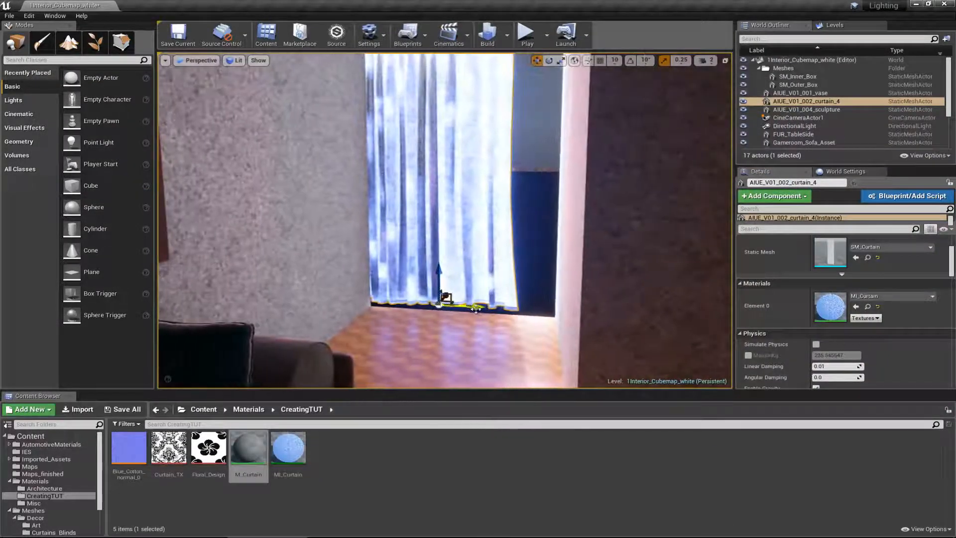
left_click_drag(474, 306, 440, 302)
right_click_drag(480, 203, 455, 182)
left_click(512, 158)
- Rebuild only the lighting for the level
right_click_drag(513, 158, 339, 258)
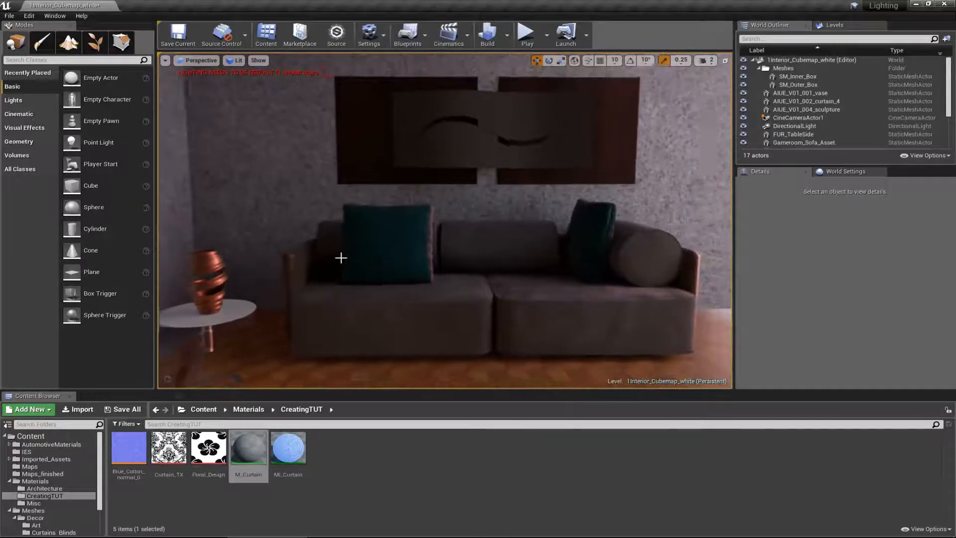
left_click(507, 35)
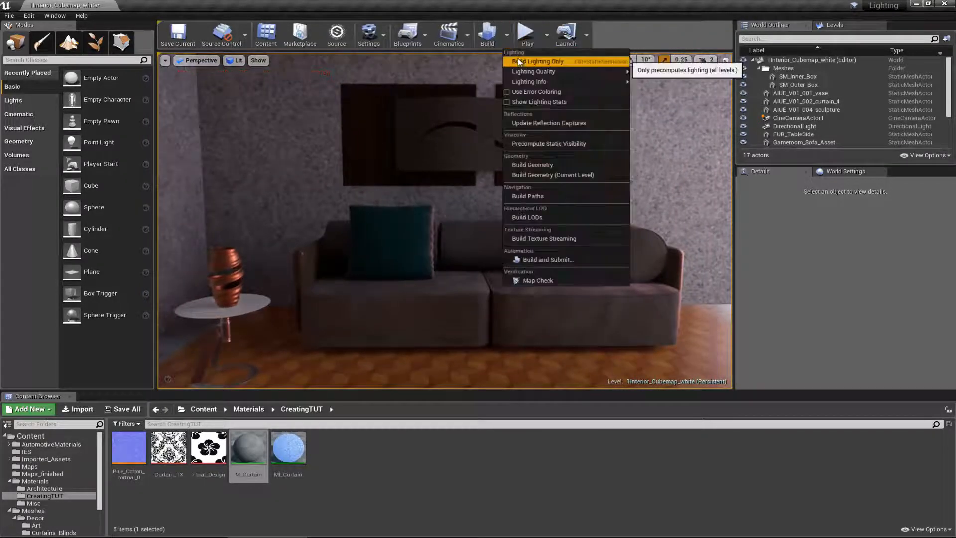
left_click(520, 62)
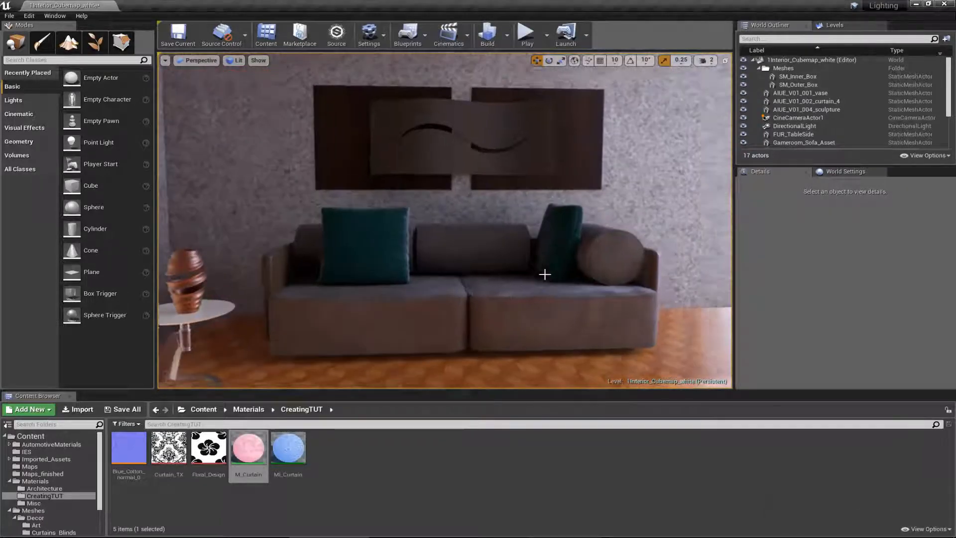
- Examine the rebuilt lighting on the blue curtain and how its light falls on the floor and walls
right_click_drag(545, 274, 512, 251)
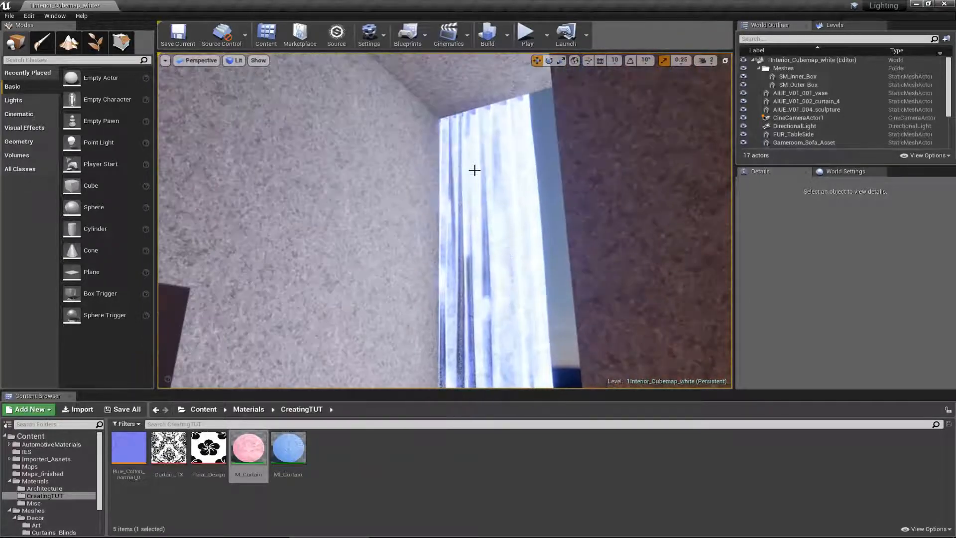
right_click_drag(474, 170, 530, 306)
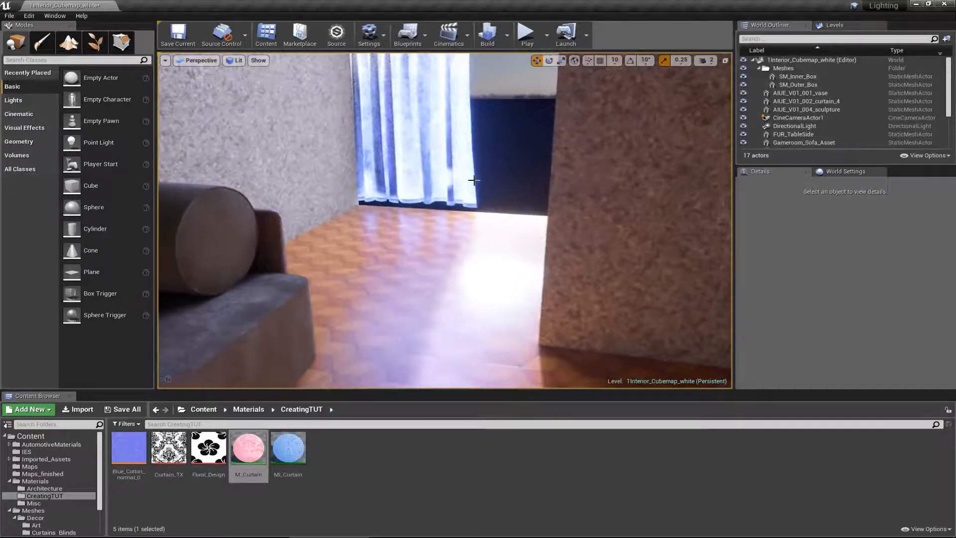
right_click_drag(450, 90, 427, 152)
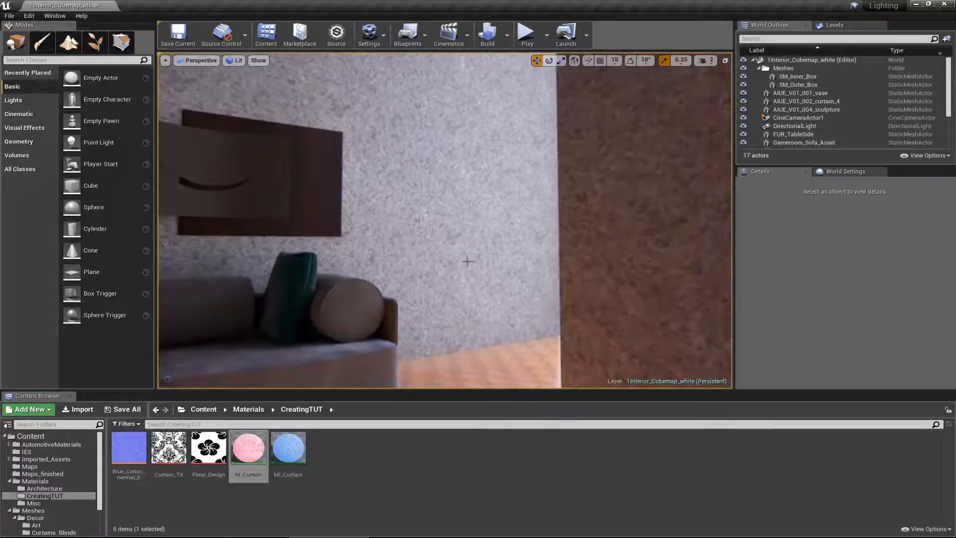
right_click_drag(527, 199, 593, 155)
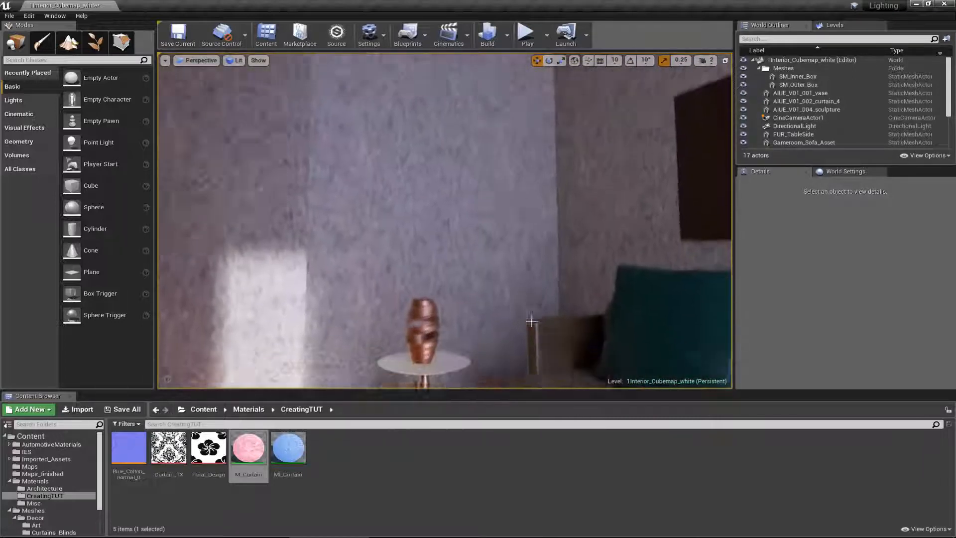
right_click_drag(531, 321, 937, 322)
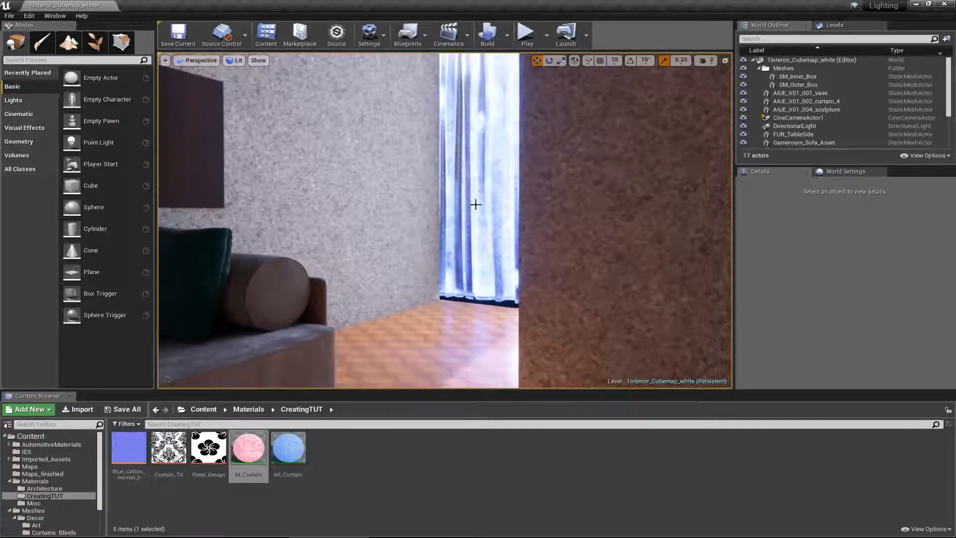
right_click_drag(483, 141, 96, 311)
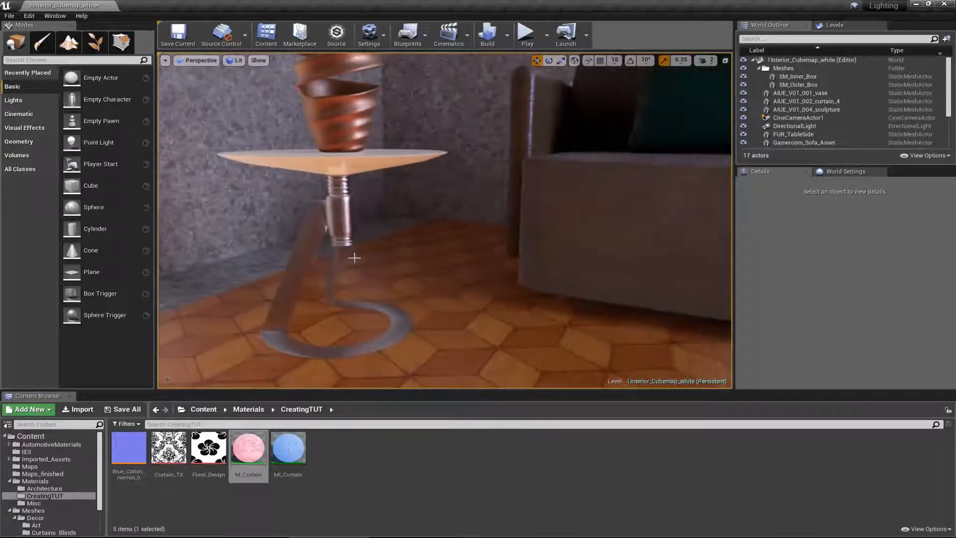
- Examine the side table and floor up close in the full-screen viewport, and return to the sofa and curtain view
key("F11")
right_click_drag(319, 275, 264, 304)
scroll(321, 278, "up", 4)
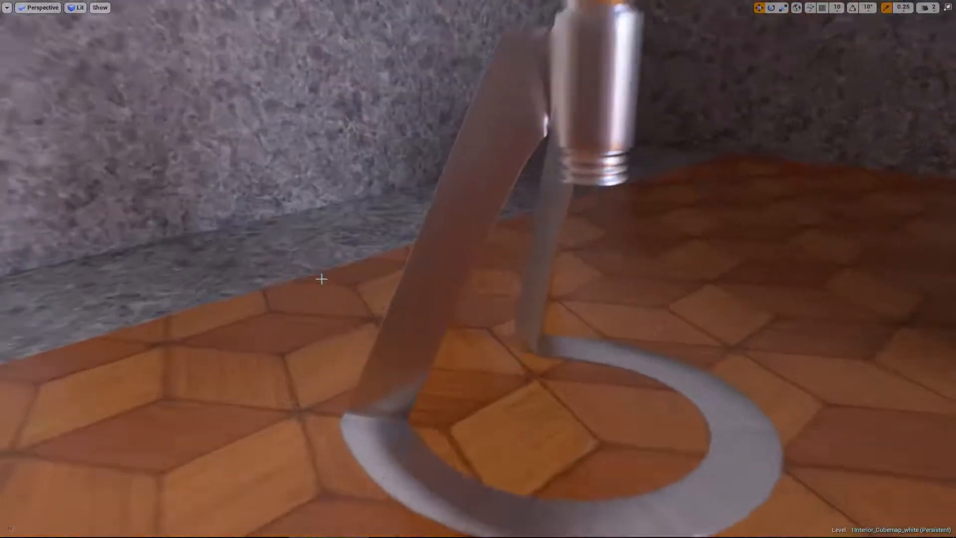
right_click_drag(321, 278, 225, 244)
key("s")
key("w")
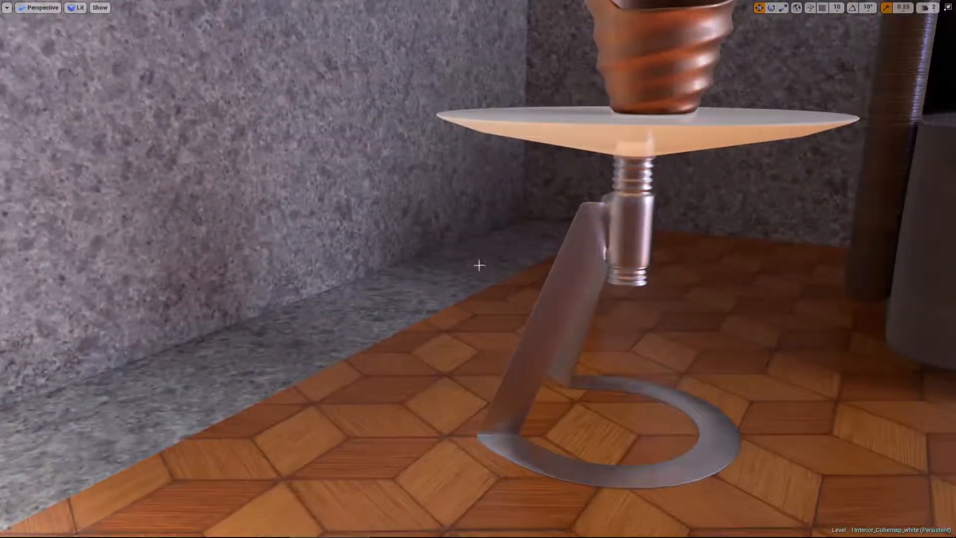
right_click_drag(570, 288, 634, 335)
key("s")
right_click_drag(641, 333, 663, 282)
key("F11")
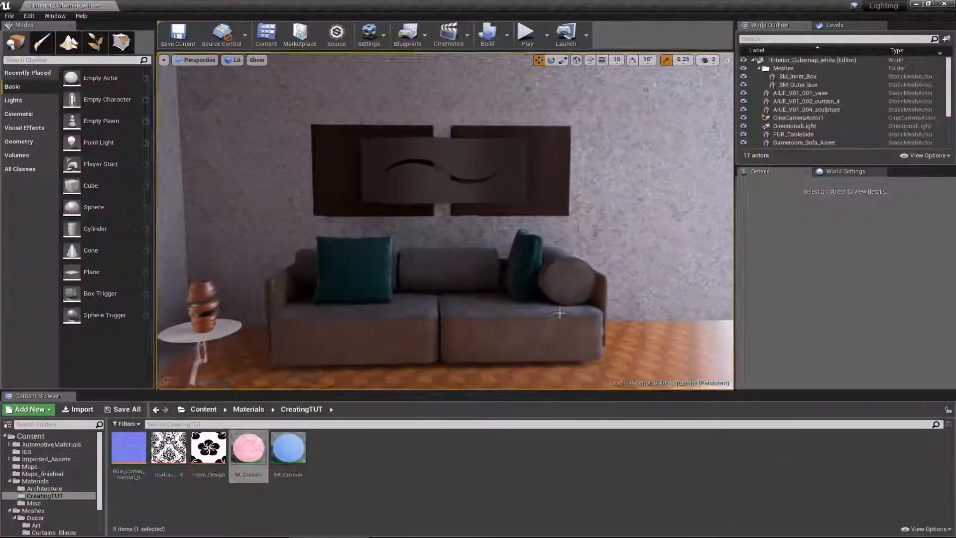
right_click_drag(560, 313, 669, 313)
key("w")
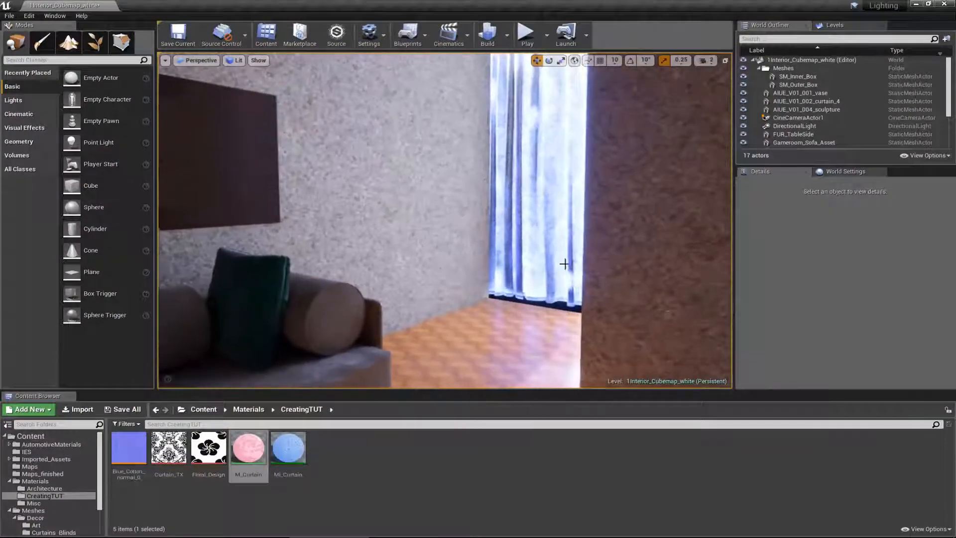
- Open the M_Curtain material in a maximized editor and examine its node graph, from the texture inputs to the result node
right_click_drag(502, 285, 392, 296)
key("s")
double_click(240, 466)
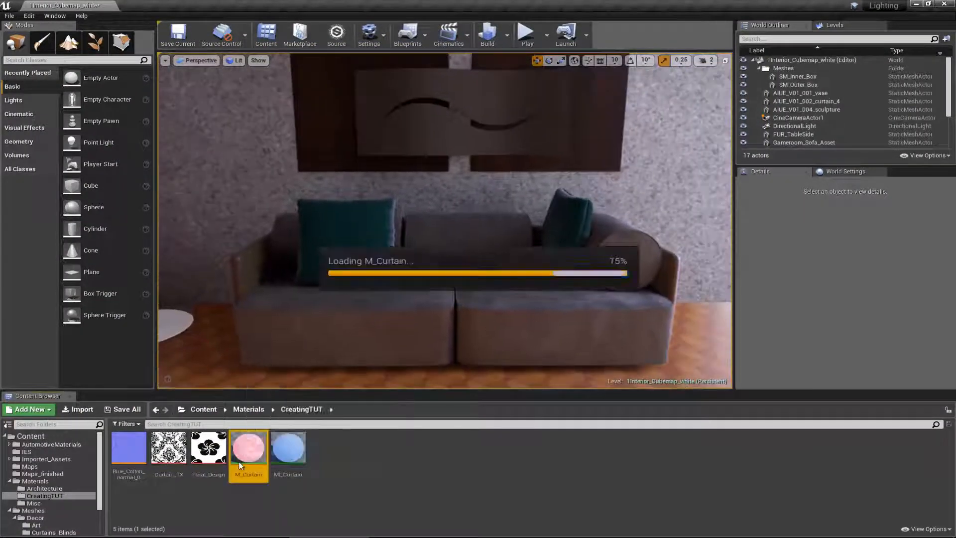
right_click_drag(312, 254, 539, 305)
scroll(539, 305, "down", 3)
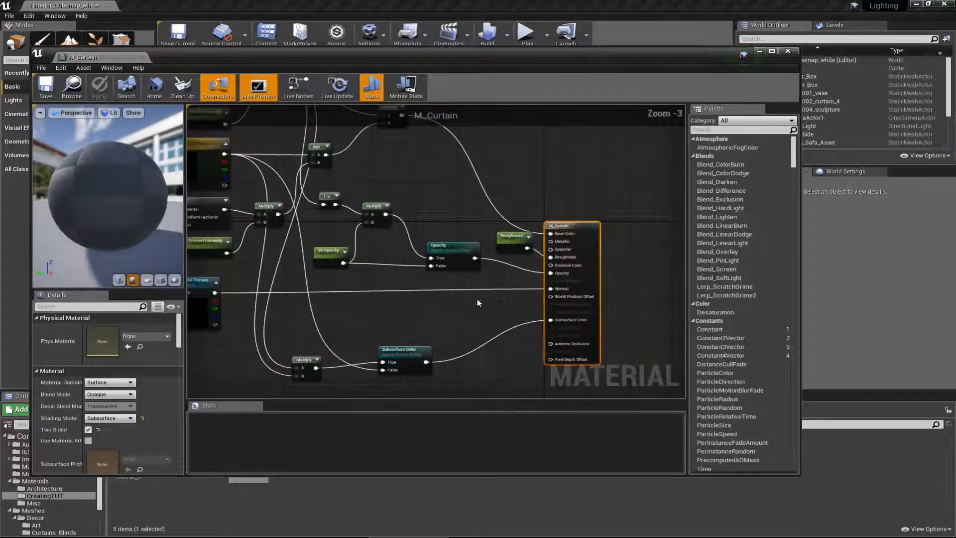
scroll(477, 302, "down", 1)
right_click_drag(421, 292, 491, 299)
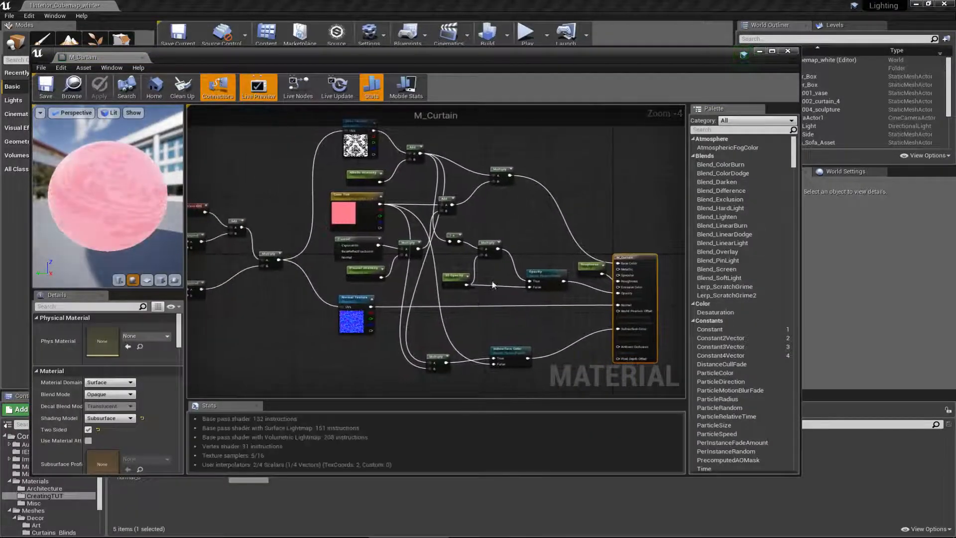
left_click(772, 51)
right_click_drag(506, 254, 563, 294)
scroll(496, 299, "up", 2)
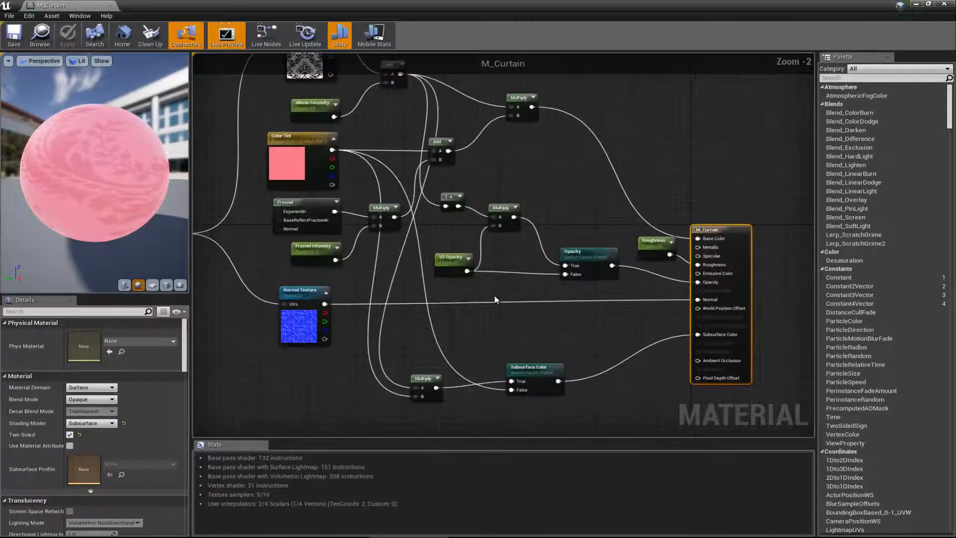
right_click_drag(495, 299, 509, 321)
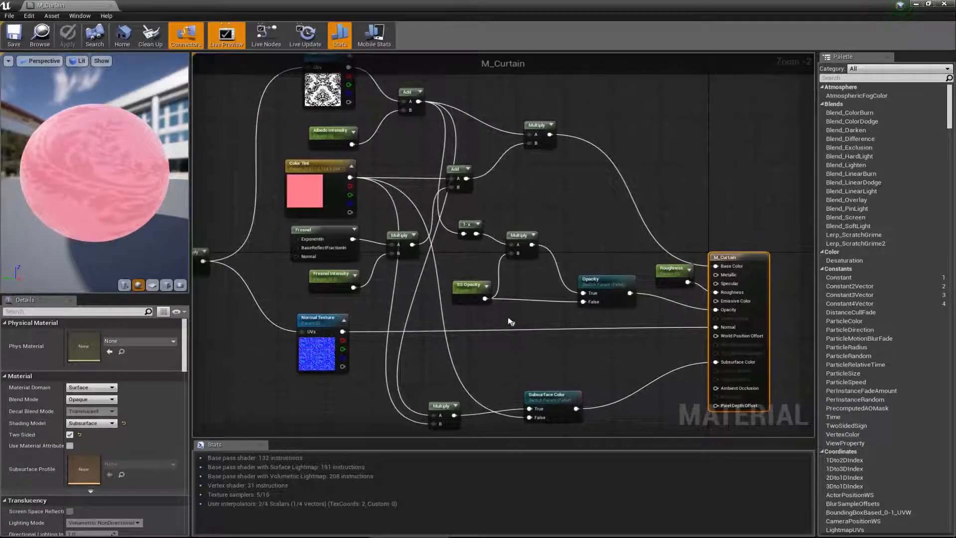
- Shift the lower Multiply and Subsurface Color nodes up toward the result node, and nudge the M_Curtain result node slightly upward
left_click_drag(421, 377, 580, 434)
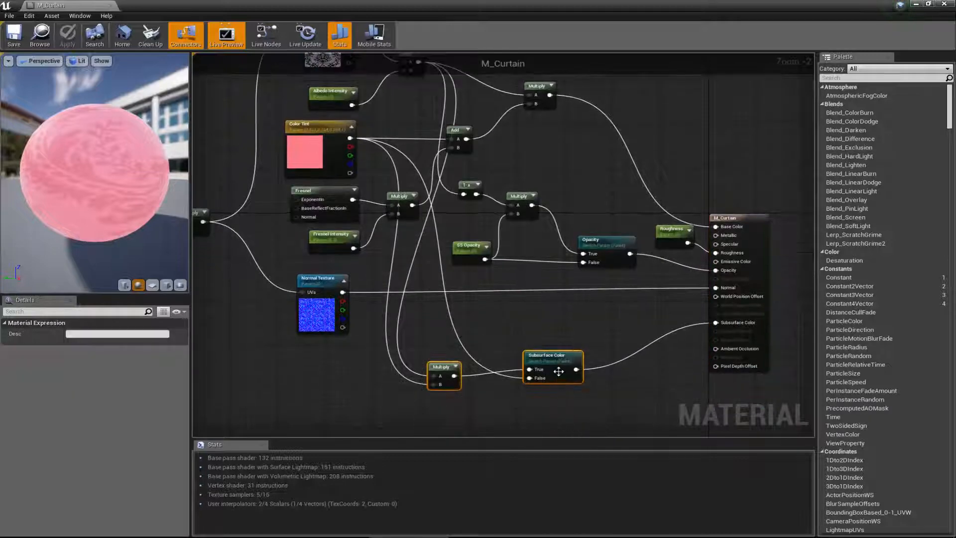
left_click_drag(558, 371, 588, 338)
right_click_drag(528, 299, 528, 358)
left_click_drag(733, 277, 739, 256)
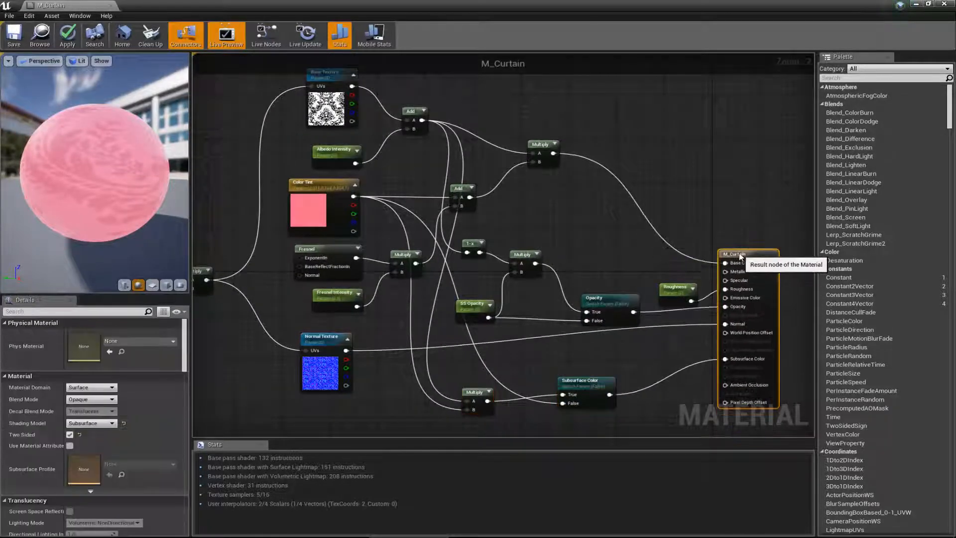
left_click(570, 233)
- Review the M_Curtain graph back to its tiling nodes and close the material editor, discarding the unapplied changes
right_click_drag(529, 213, 533, 227)
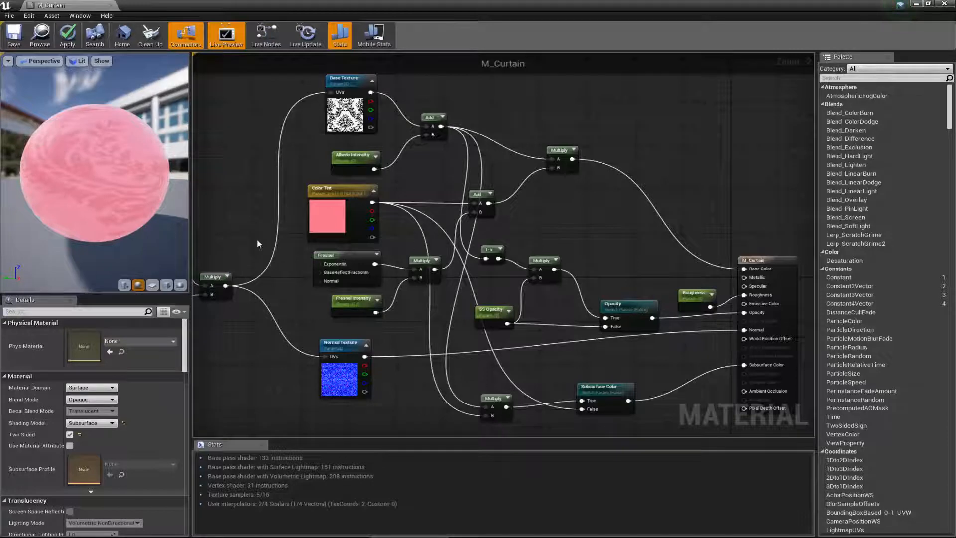
right_click_drag(300, 243, 347, 240)
scroll(314, 241, "down", 1)
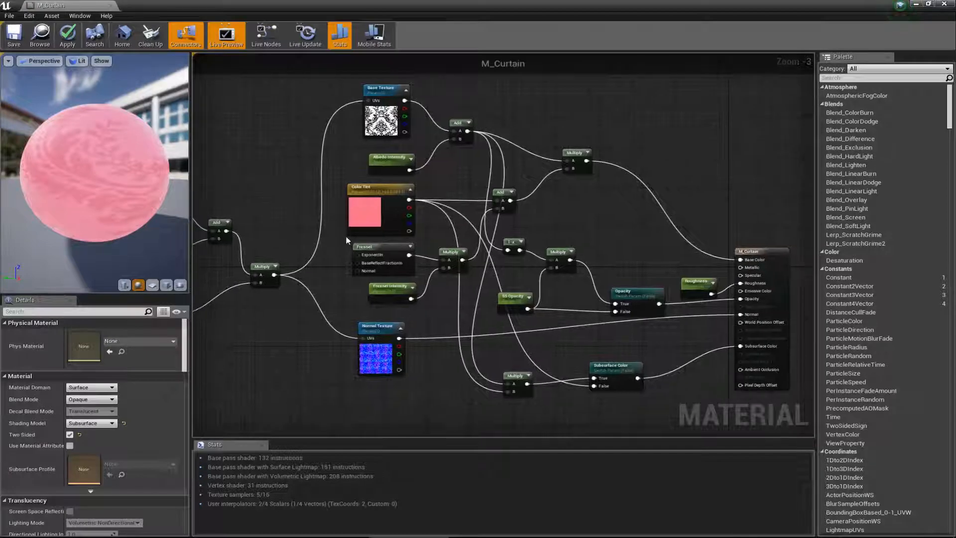
left_click(944, 5)
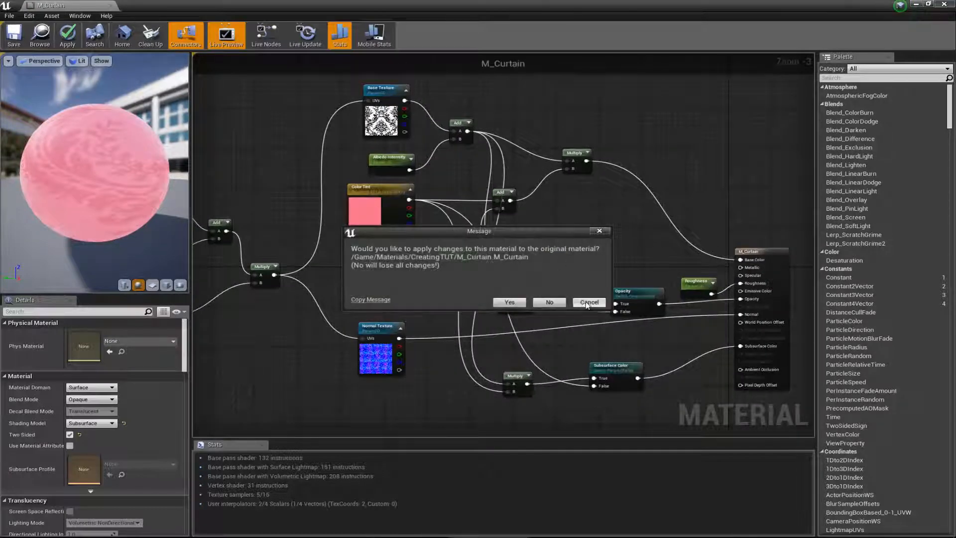
left_click(542, 303)
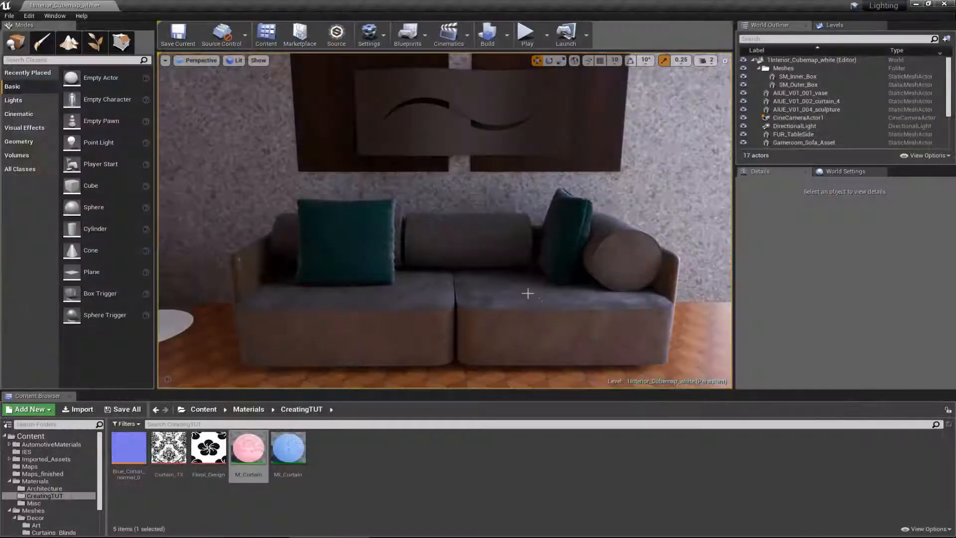
right_click_drag(528, 293, 526, 280)
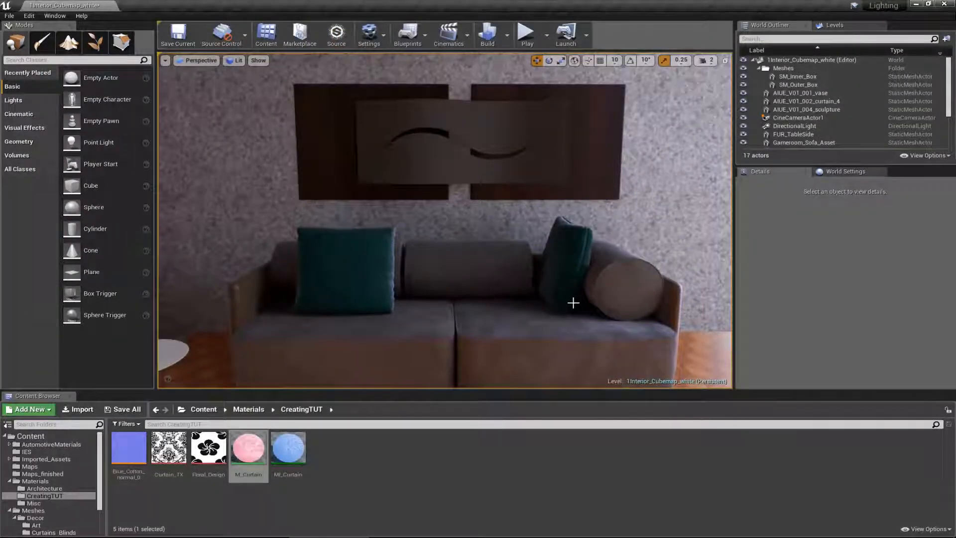
mouse_move(524, 299)
right_mouse_down()
mouse_move(542, 303)
mouse_move(524, 300)
right_mouse_up()
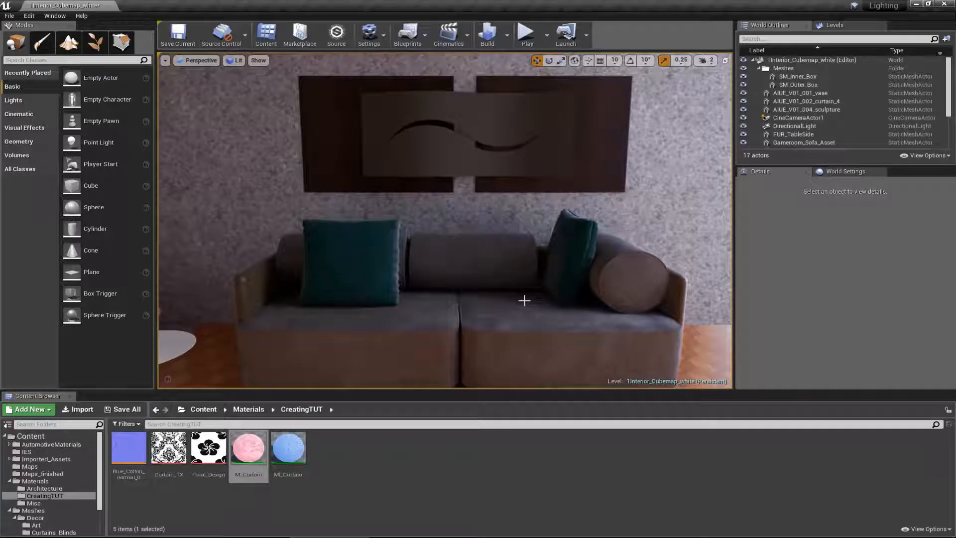